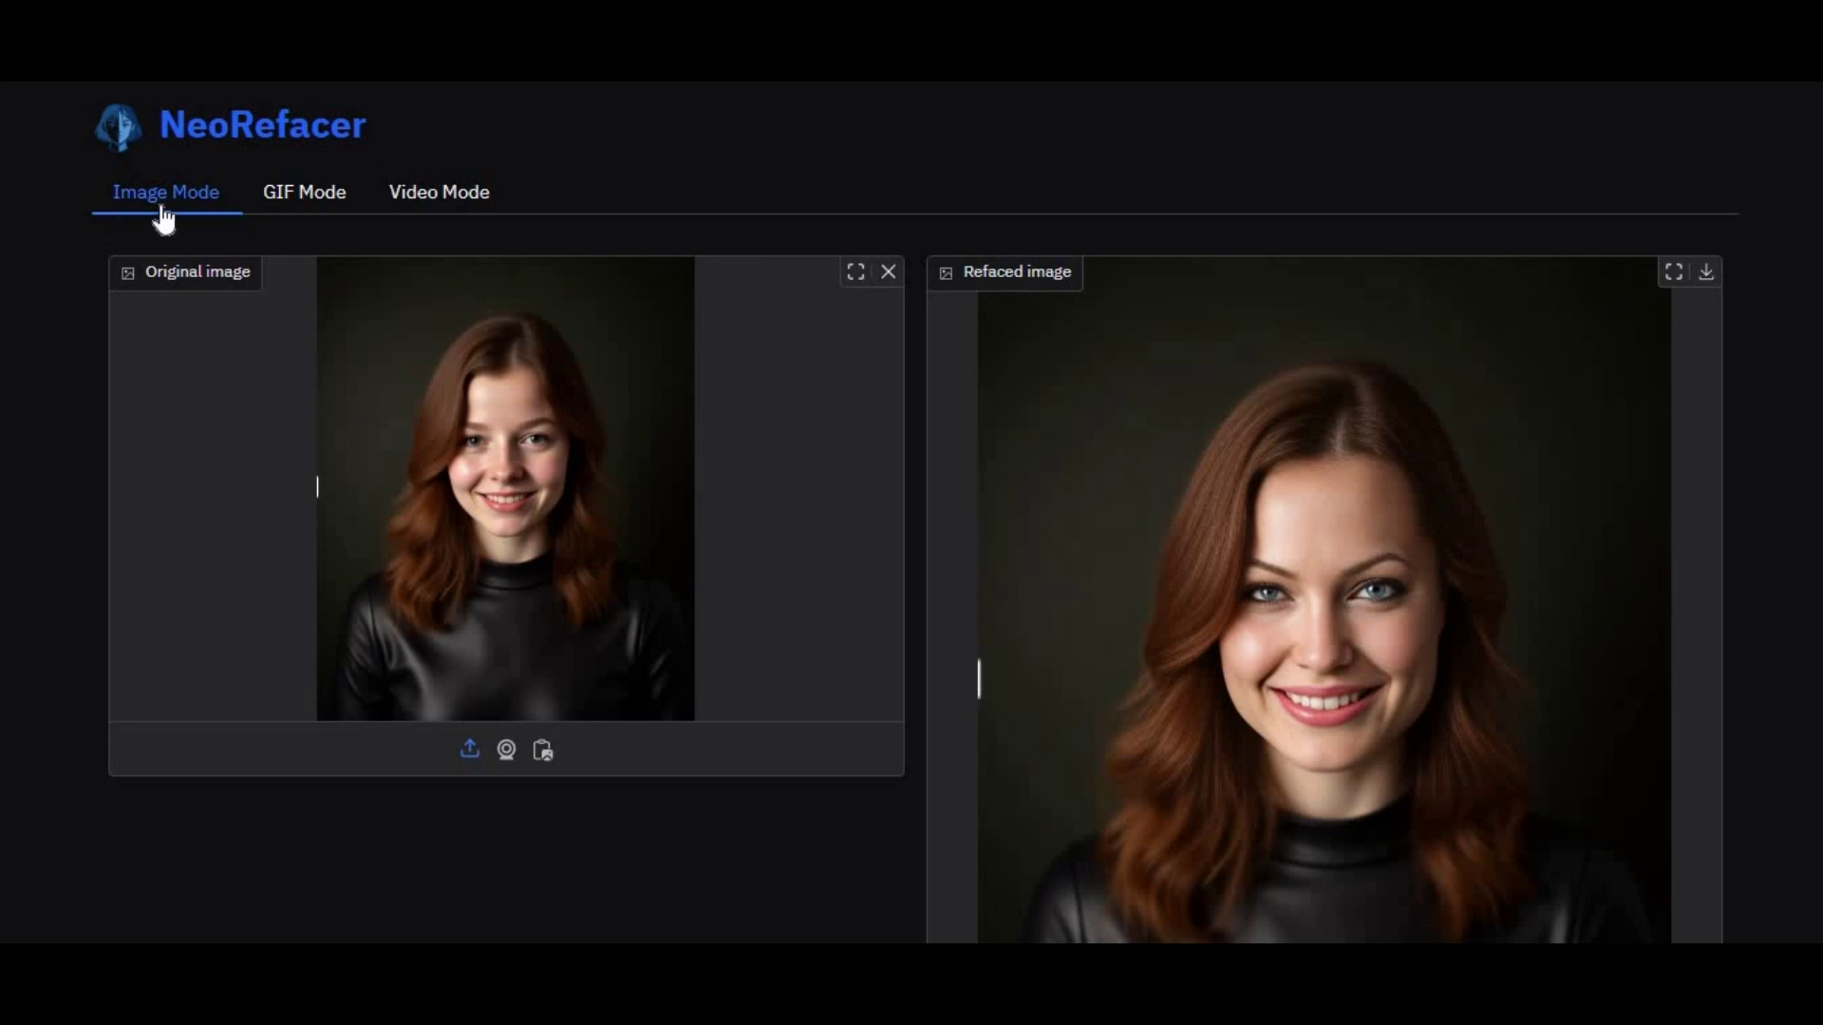
Switch to Video Mode, try Multiple Faces and Faces By Match, then settle on Single Face
click(317, 214)
click(420, 201)
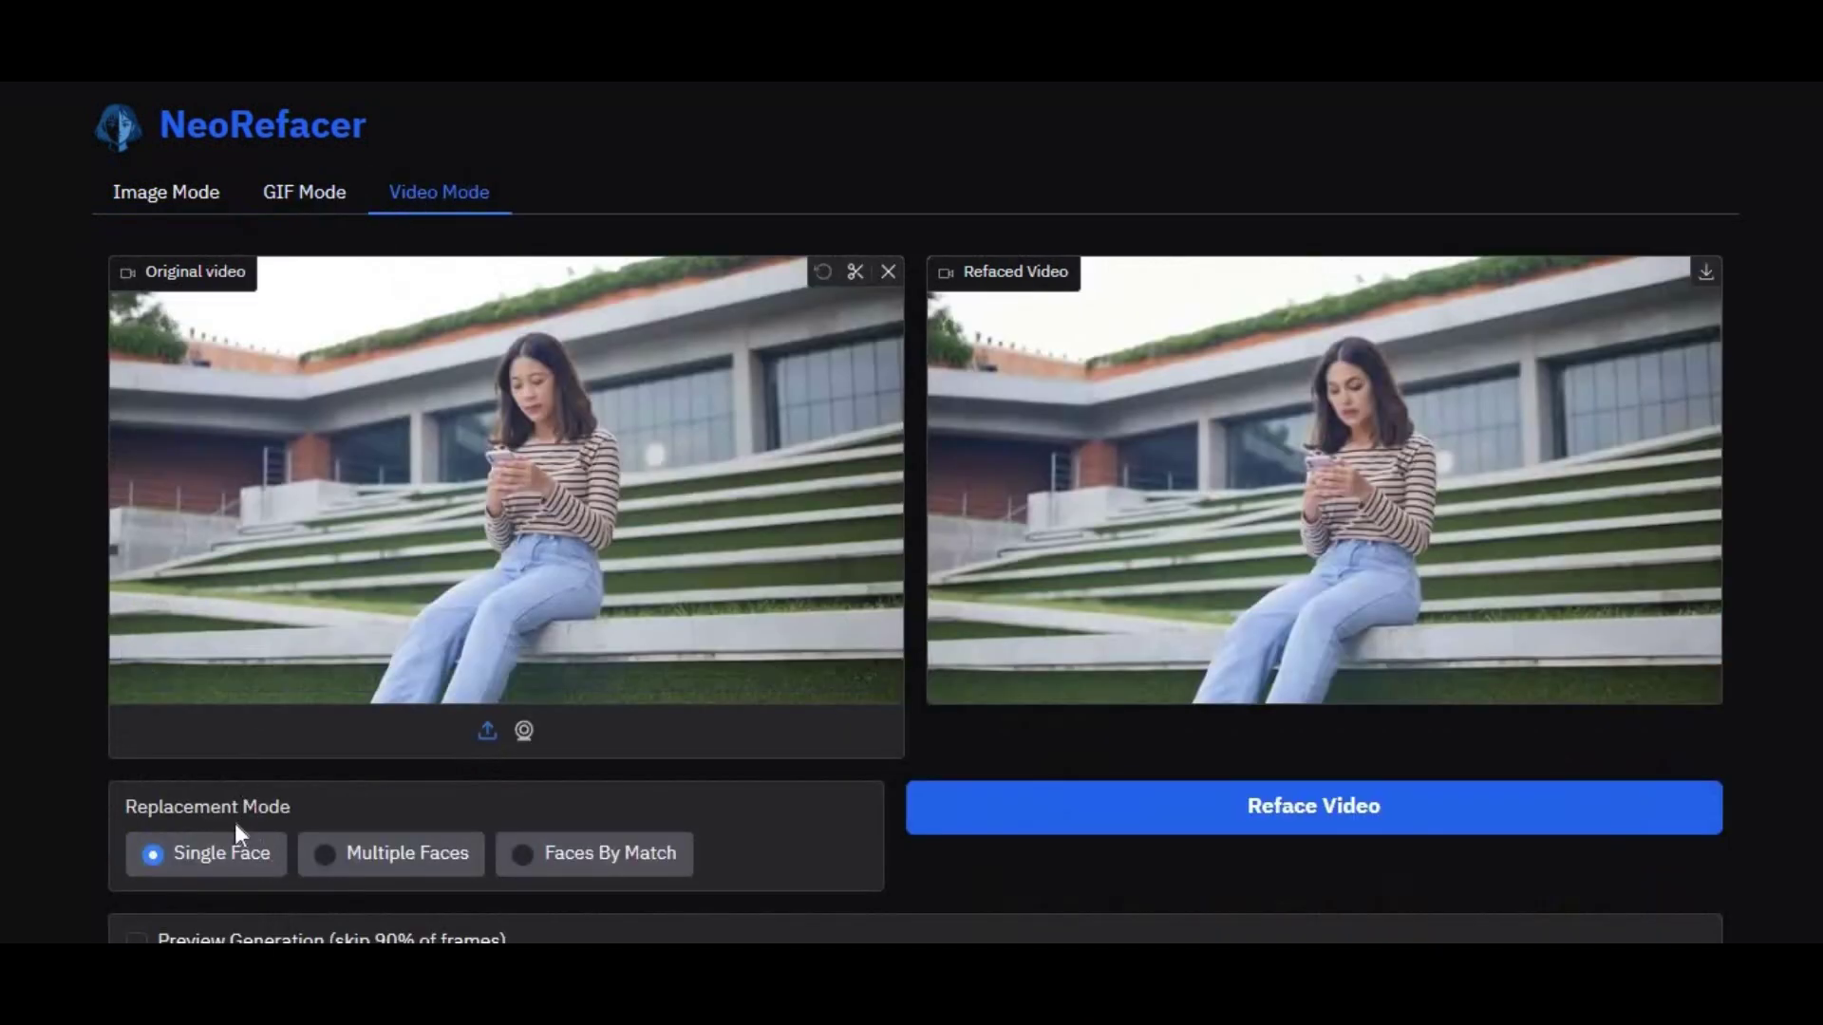
click(427, 861)
scroll(480, 802, down, 3)
scroll(488, 792, down, 2)
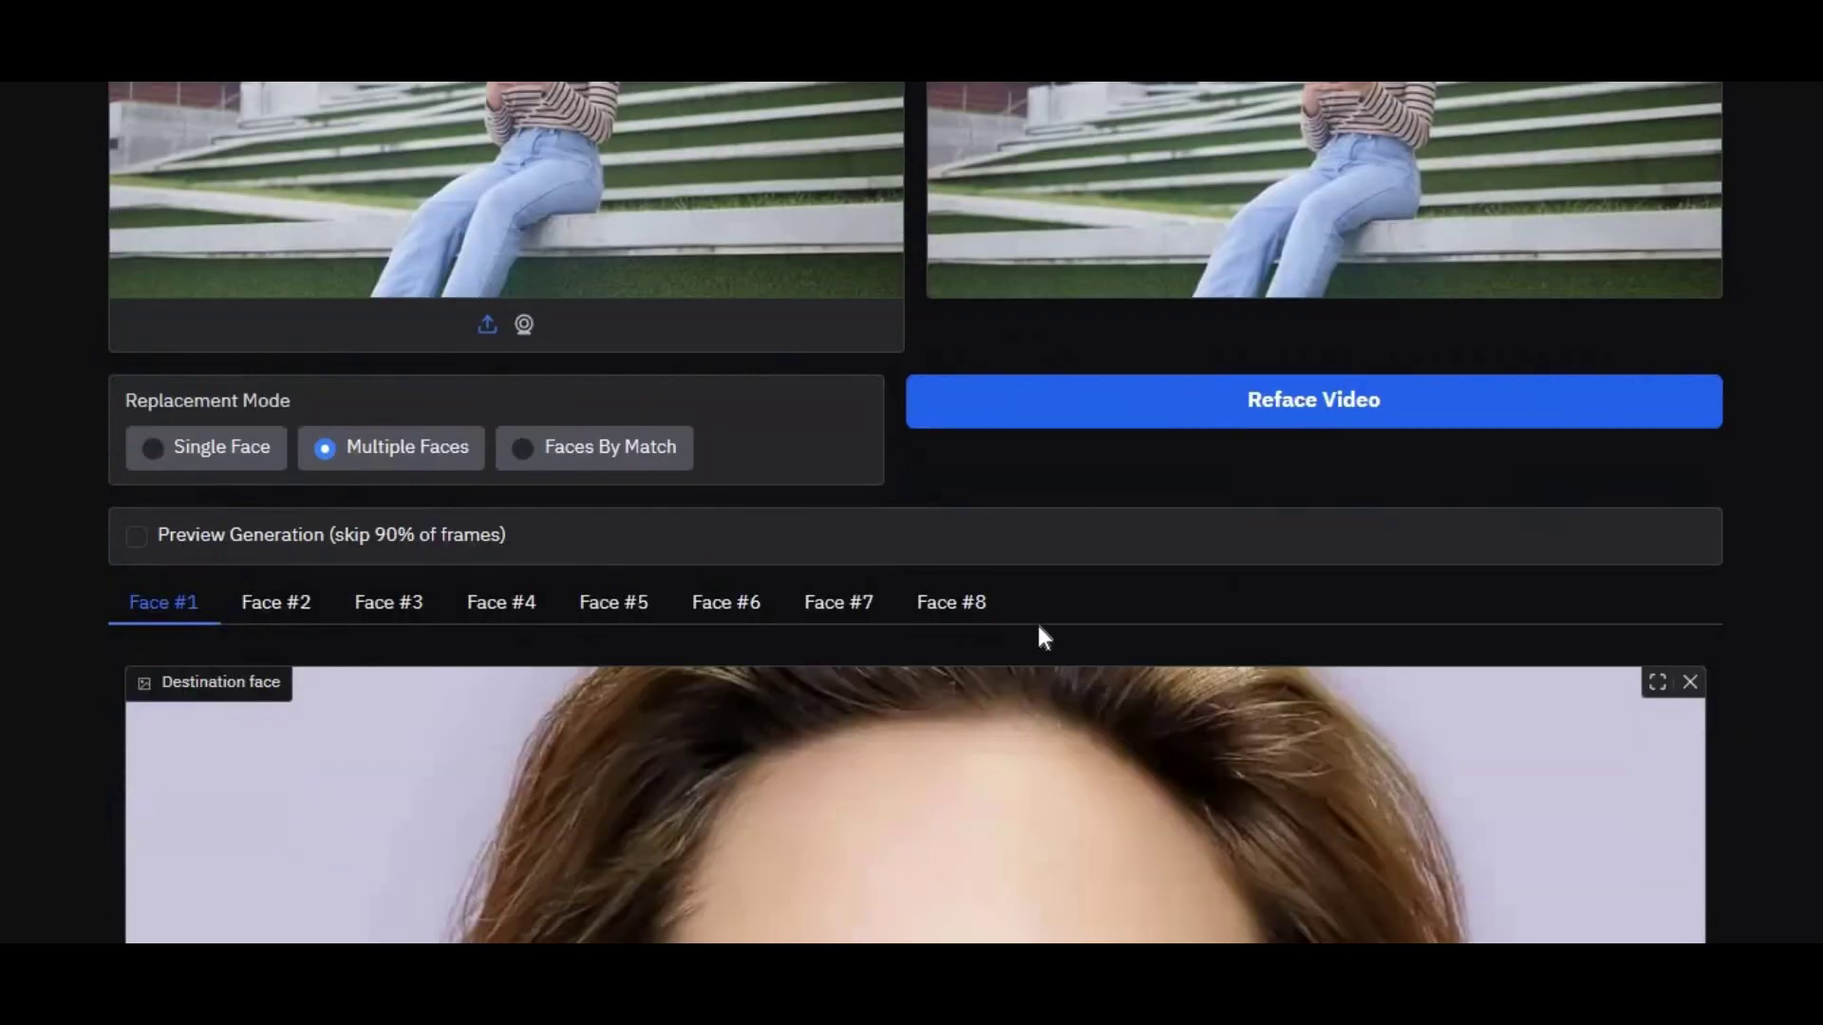
click(588, 453)
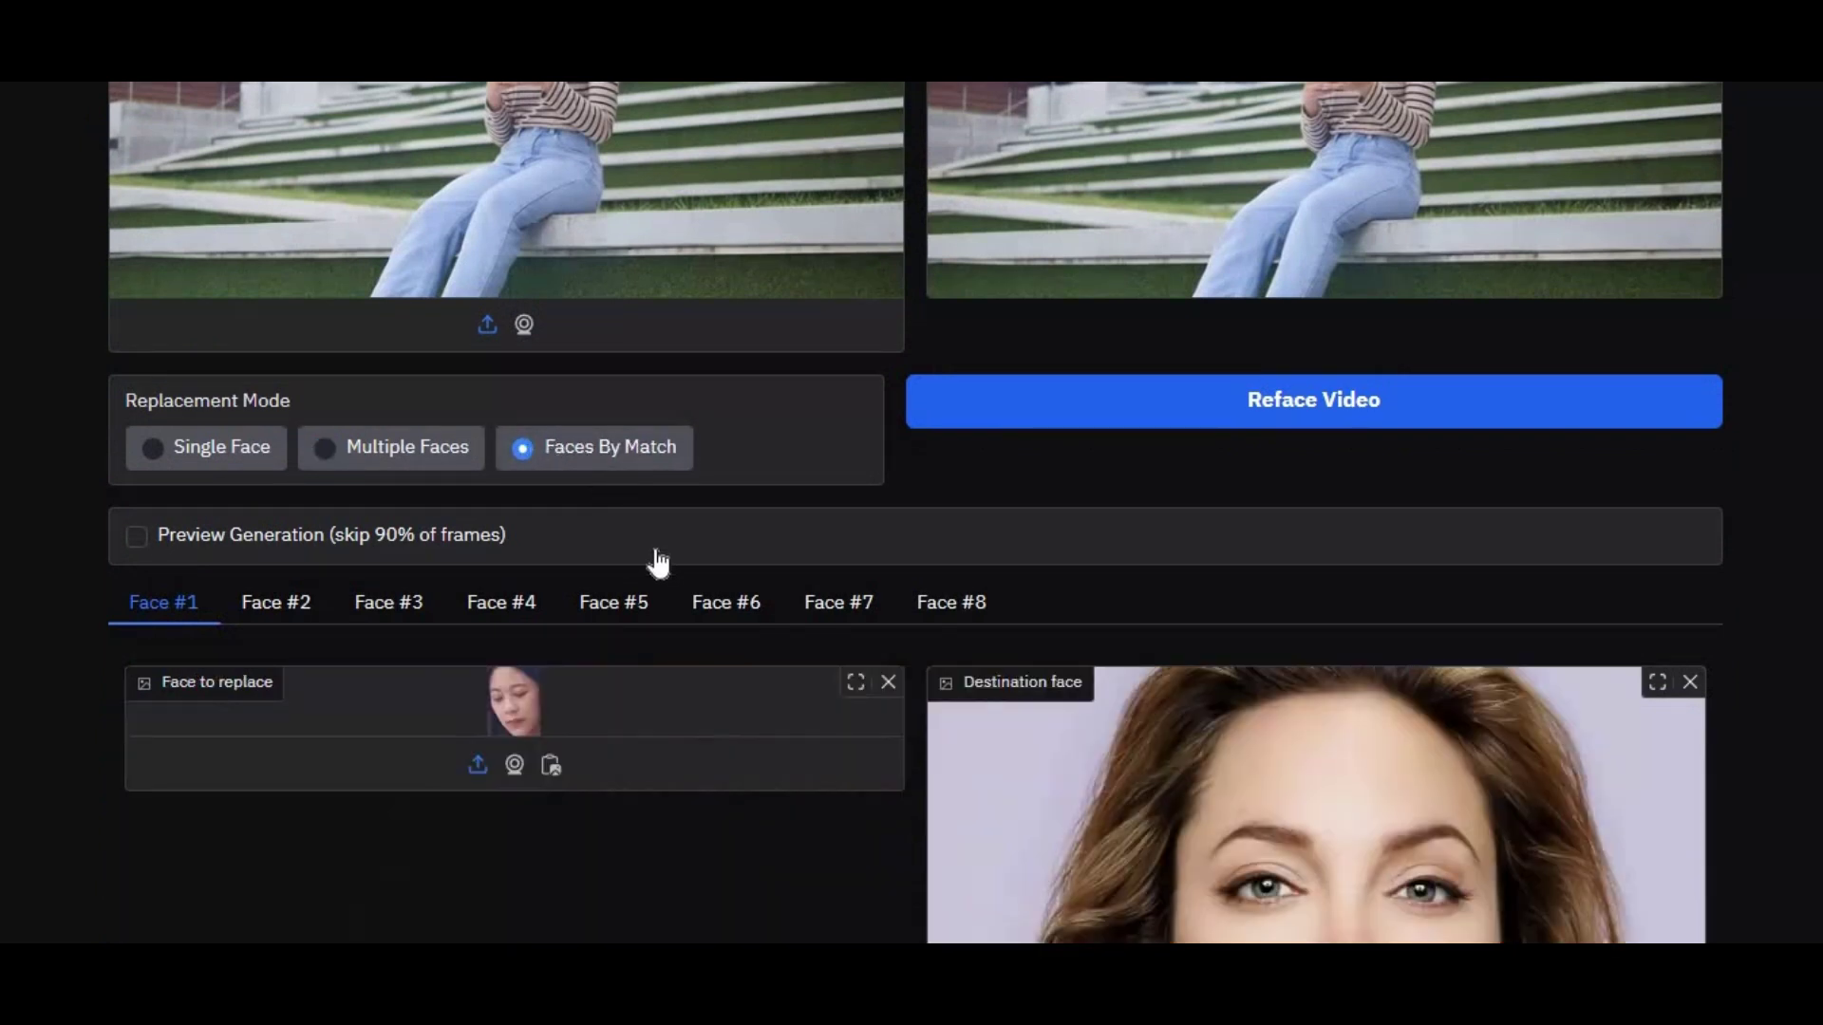
scroll(655, 551, down, 5)
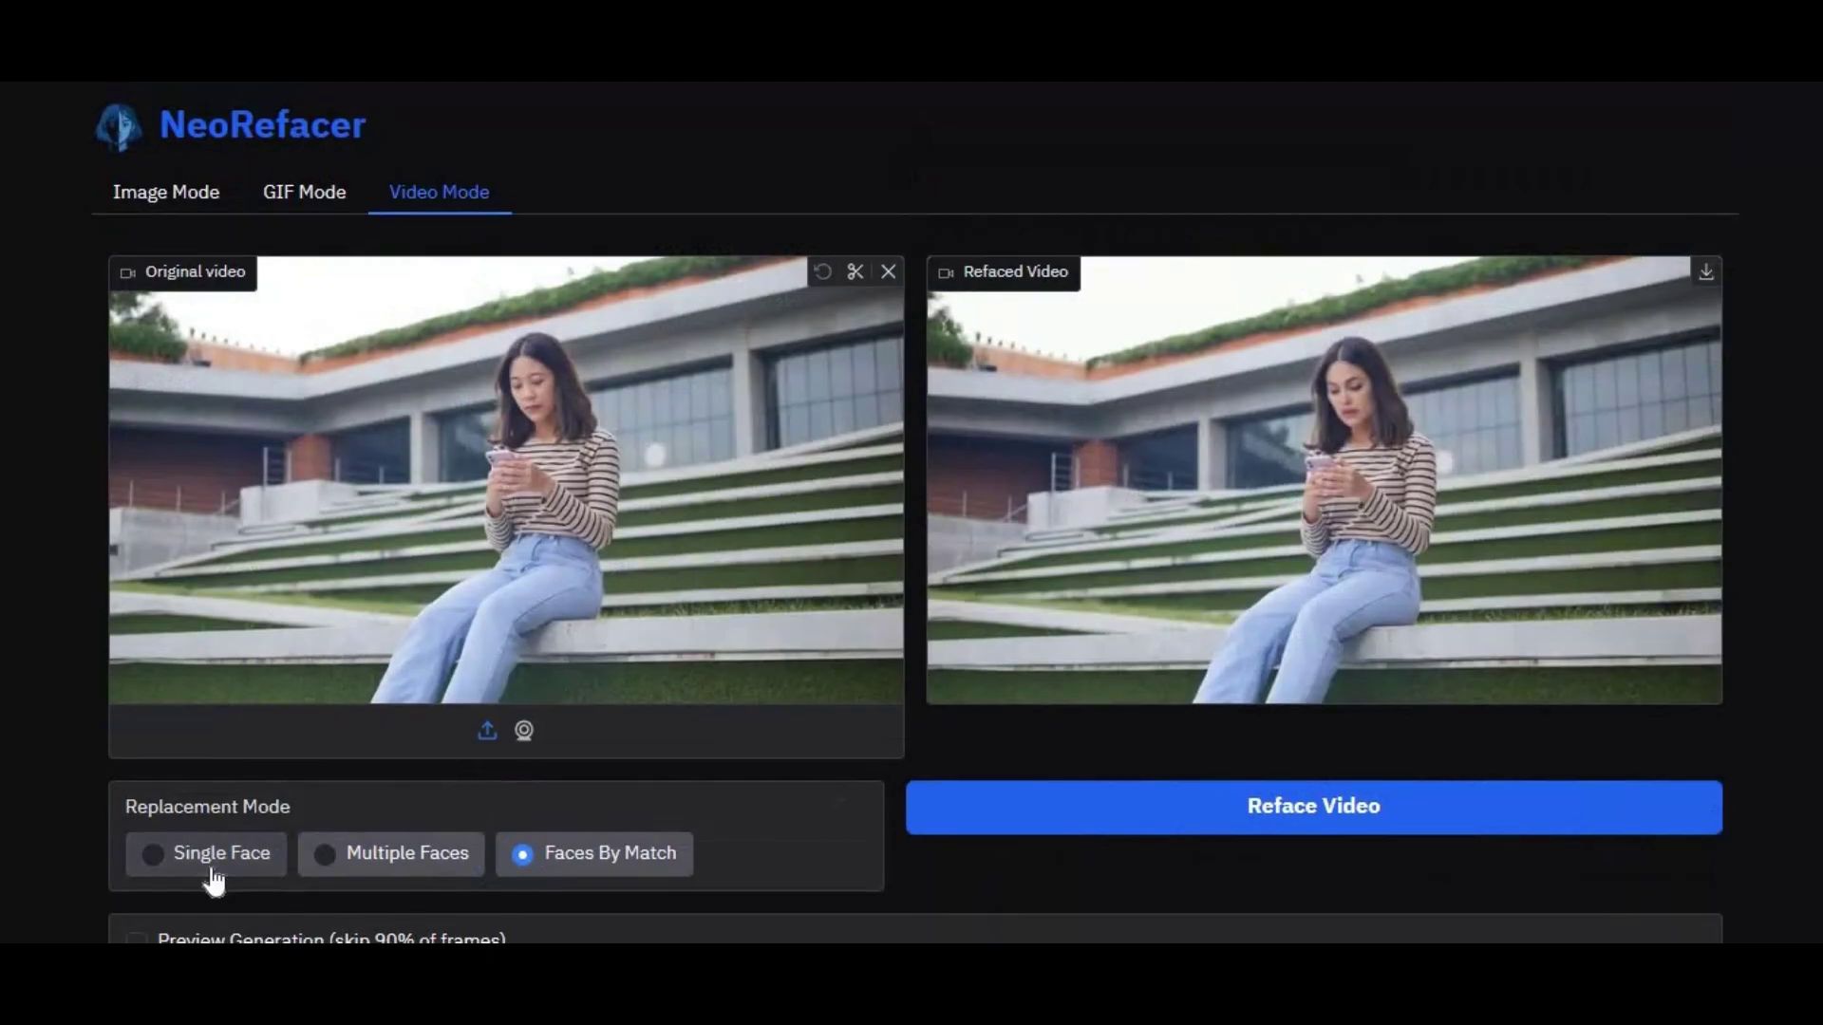
click(215, 879)
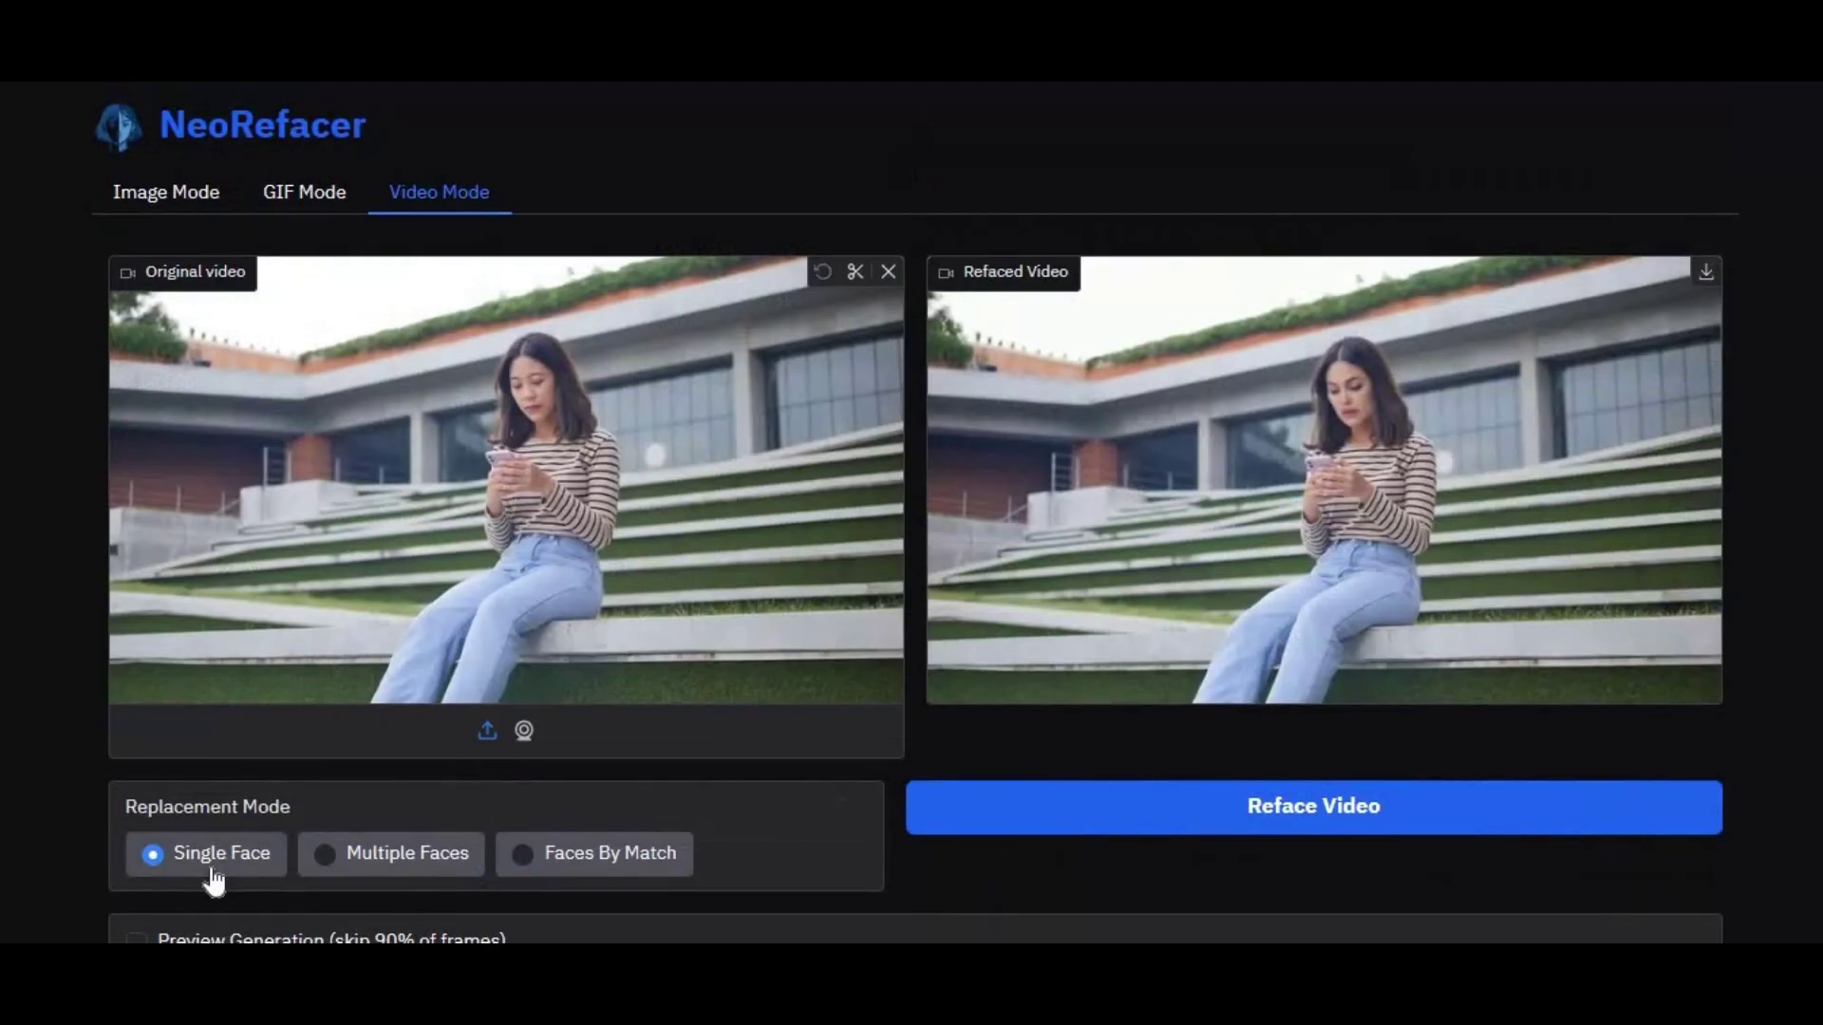
Switch to Image Mode and scroll through its face-swap options
click(178, 201)
scroll(195, 280, down, 10)
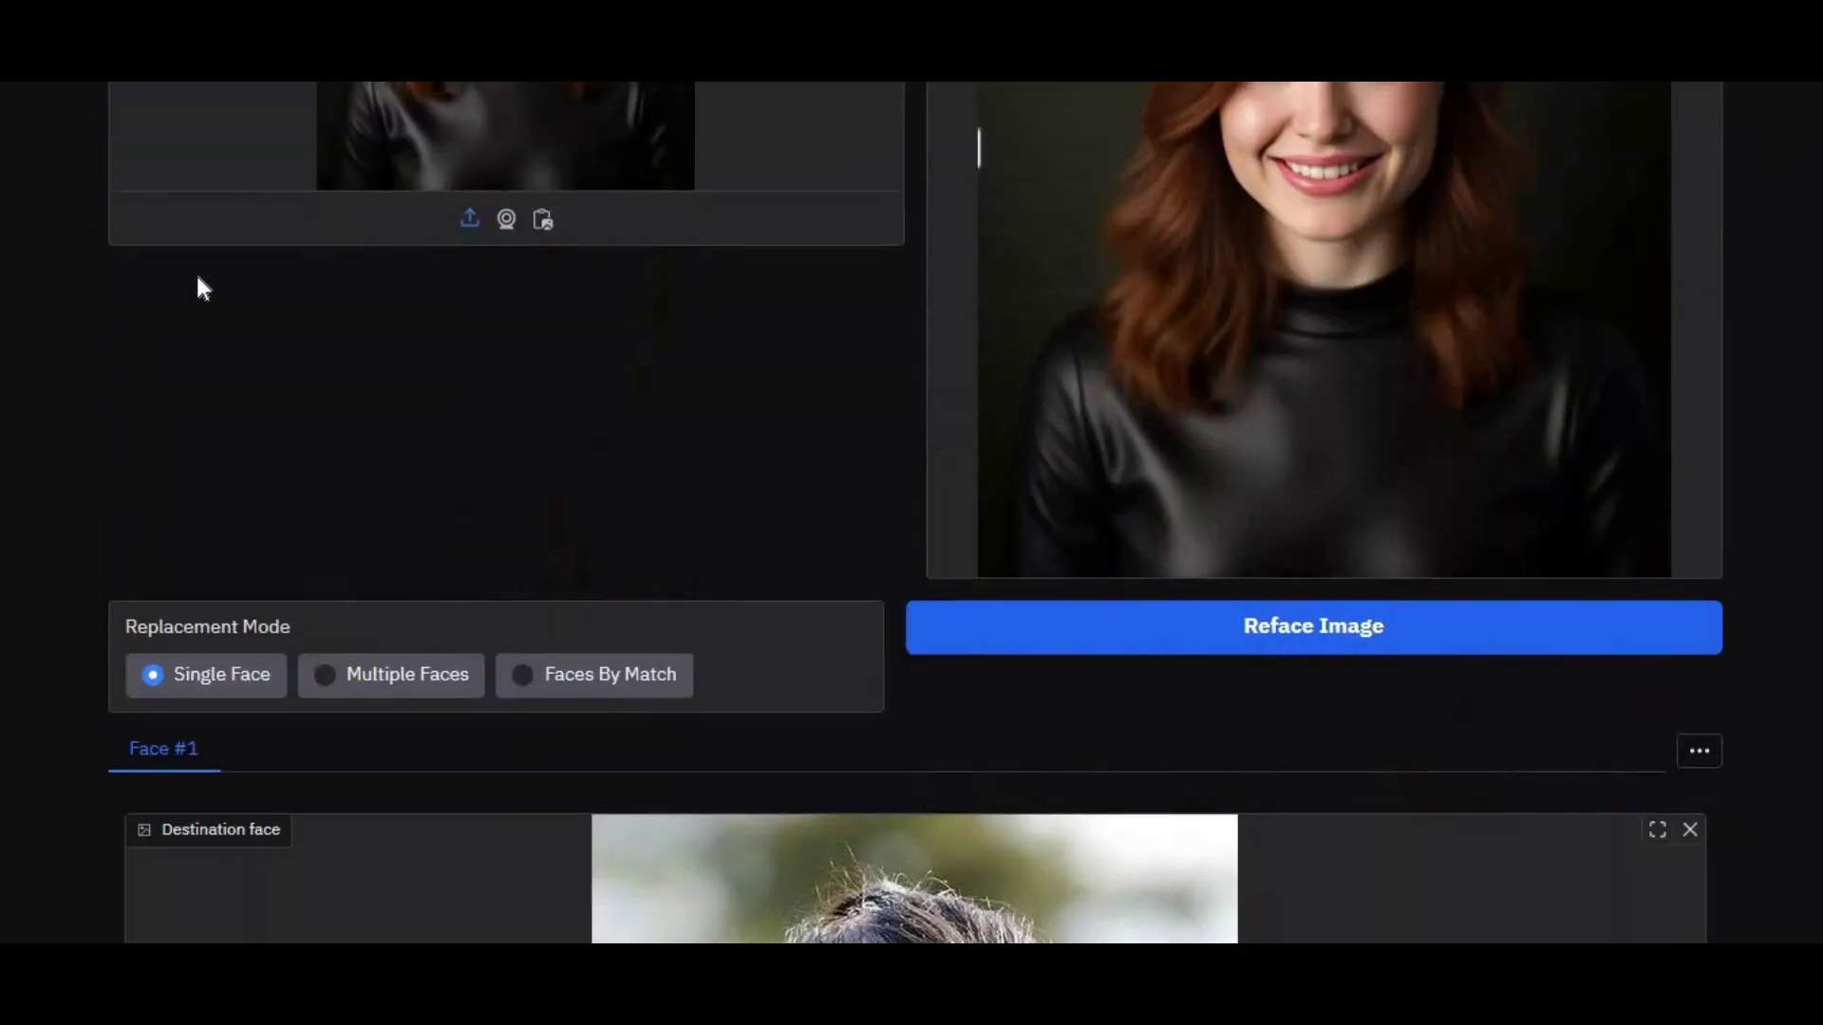
scroll(201, 280, down, 3)
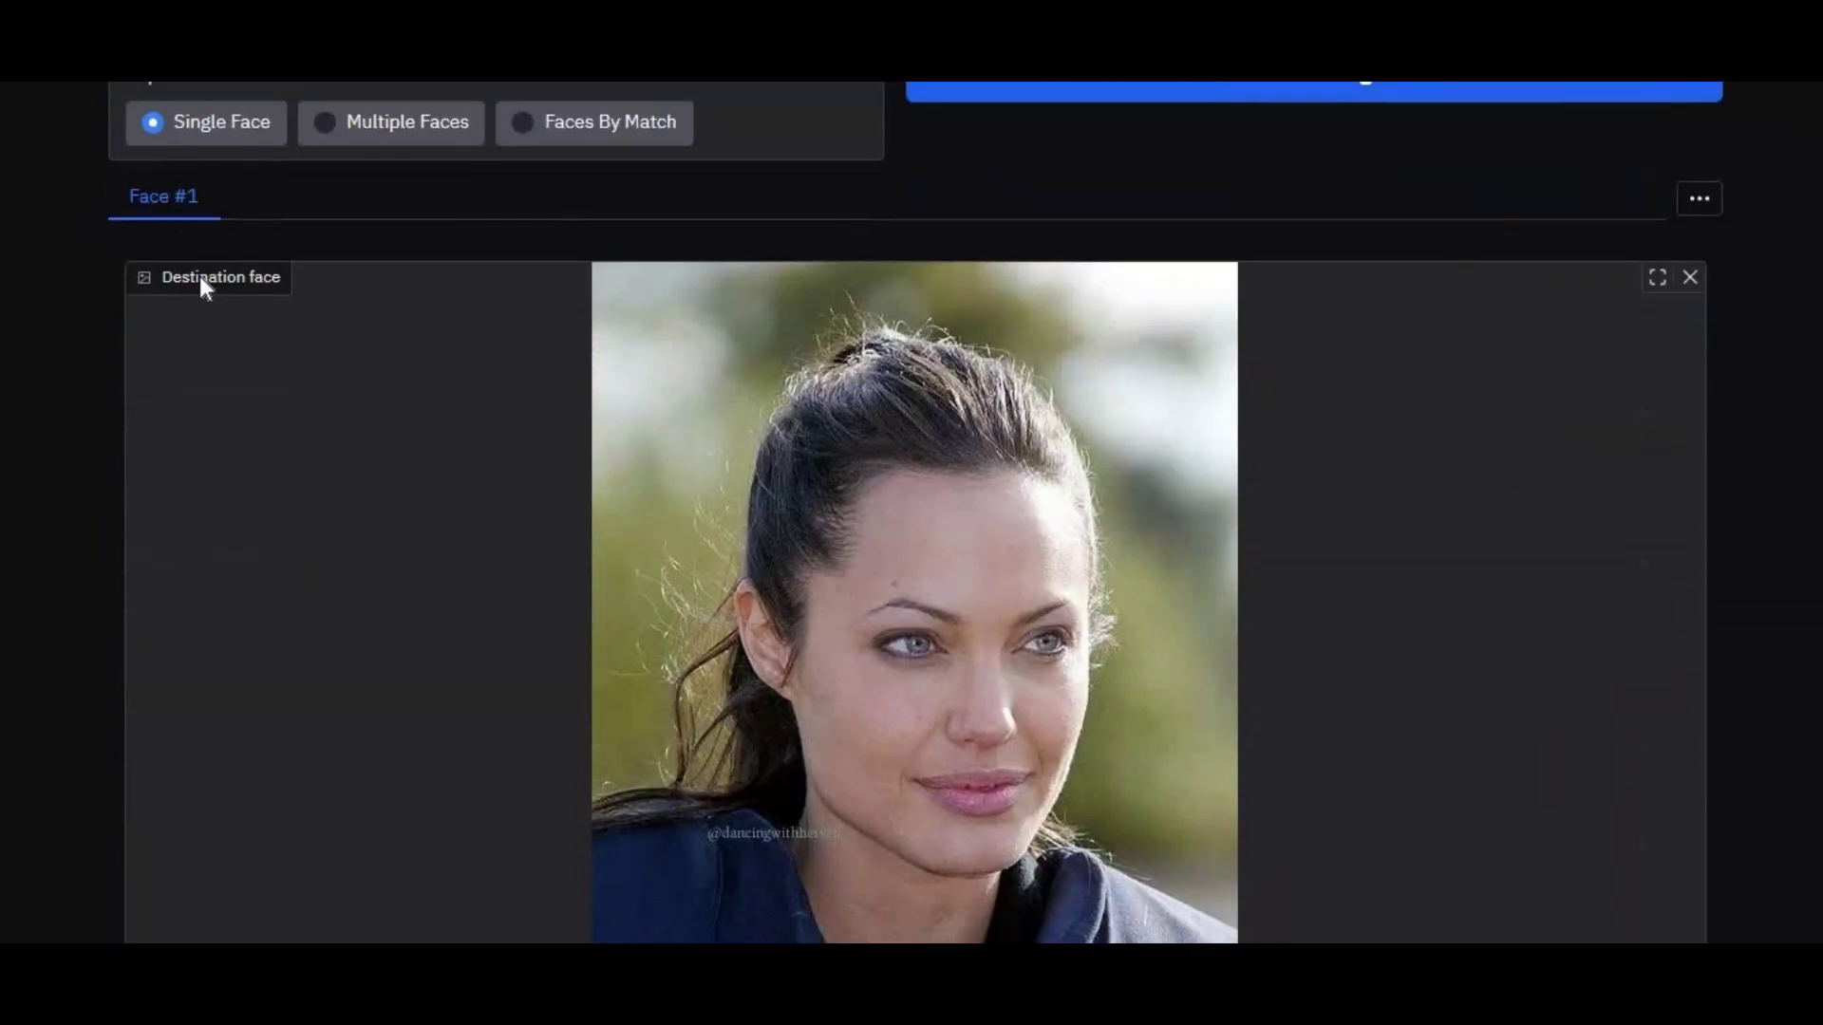
scroll(200, 277, down, 5)
scroll(195, 270, up, 11)
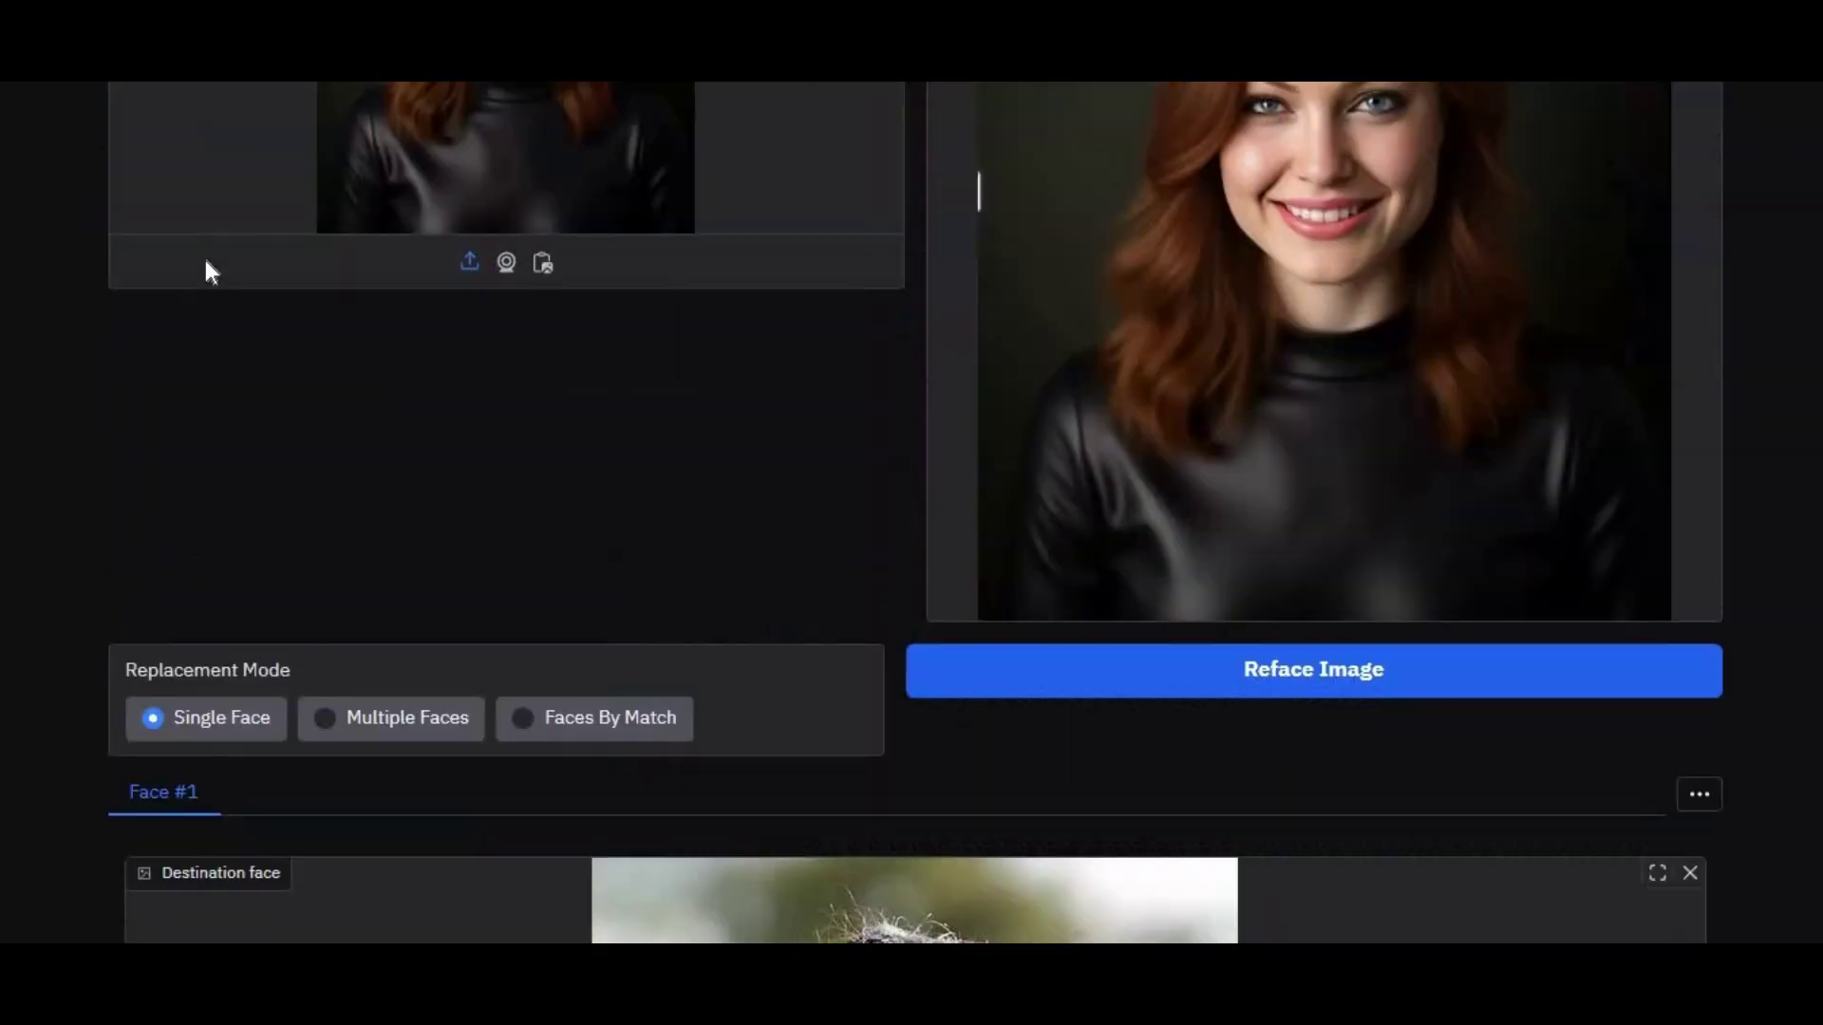
scroll(205, 270, up, 5)
Return to Video Mode, play the original clip, then select the repository page's address
click(297, 213)
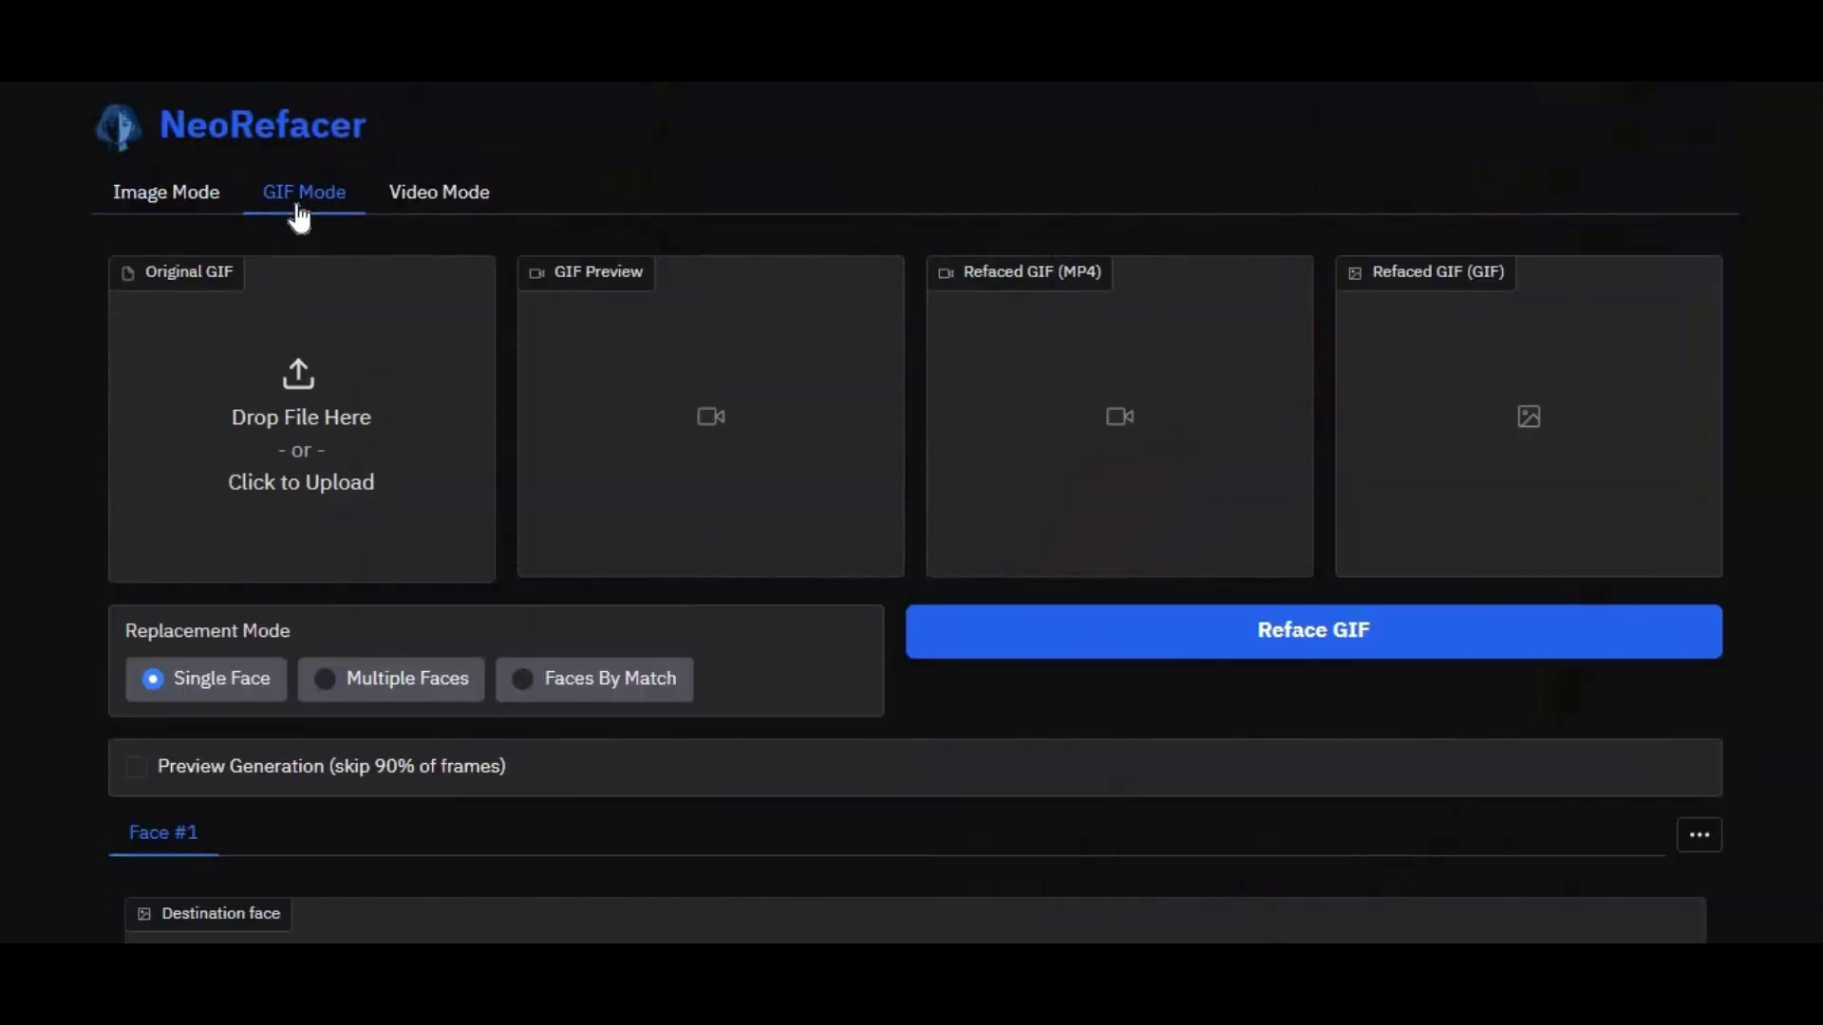
click(403, 207)
scroll(360, 232, down, 4)
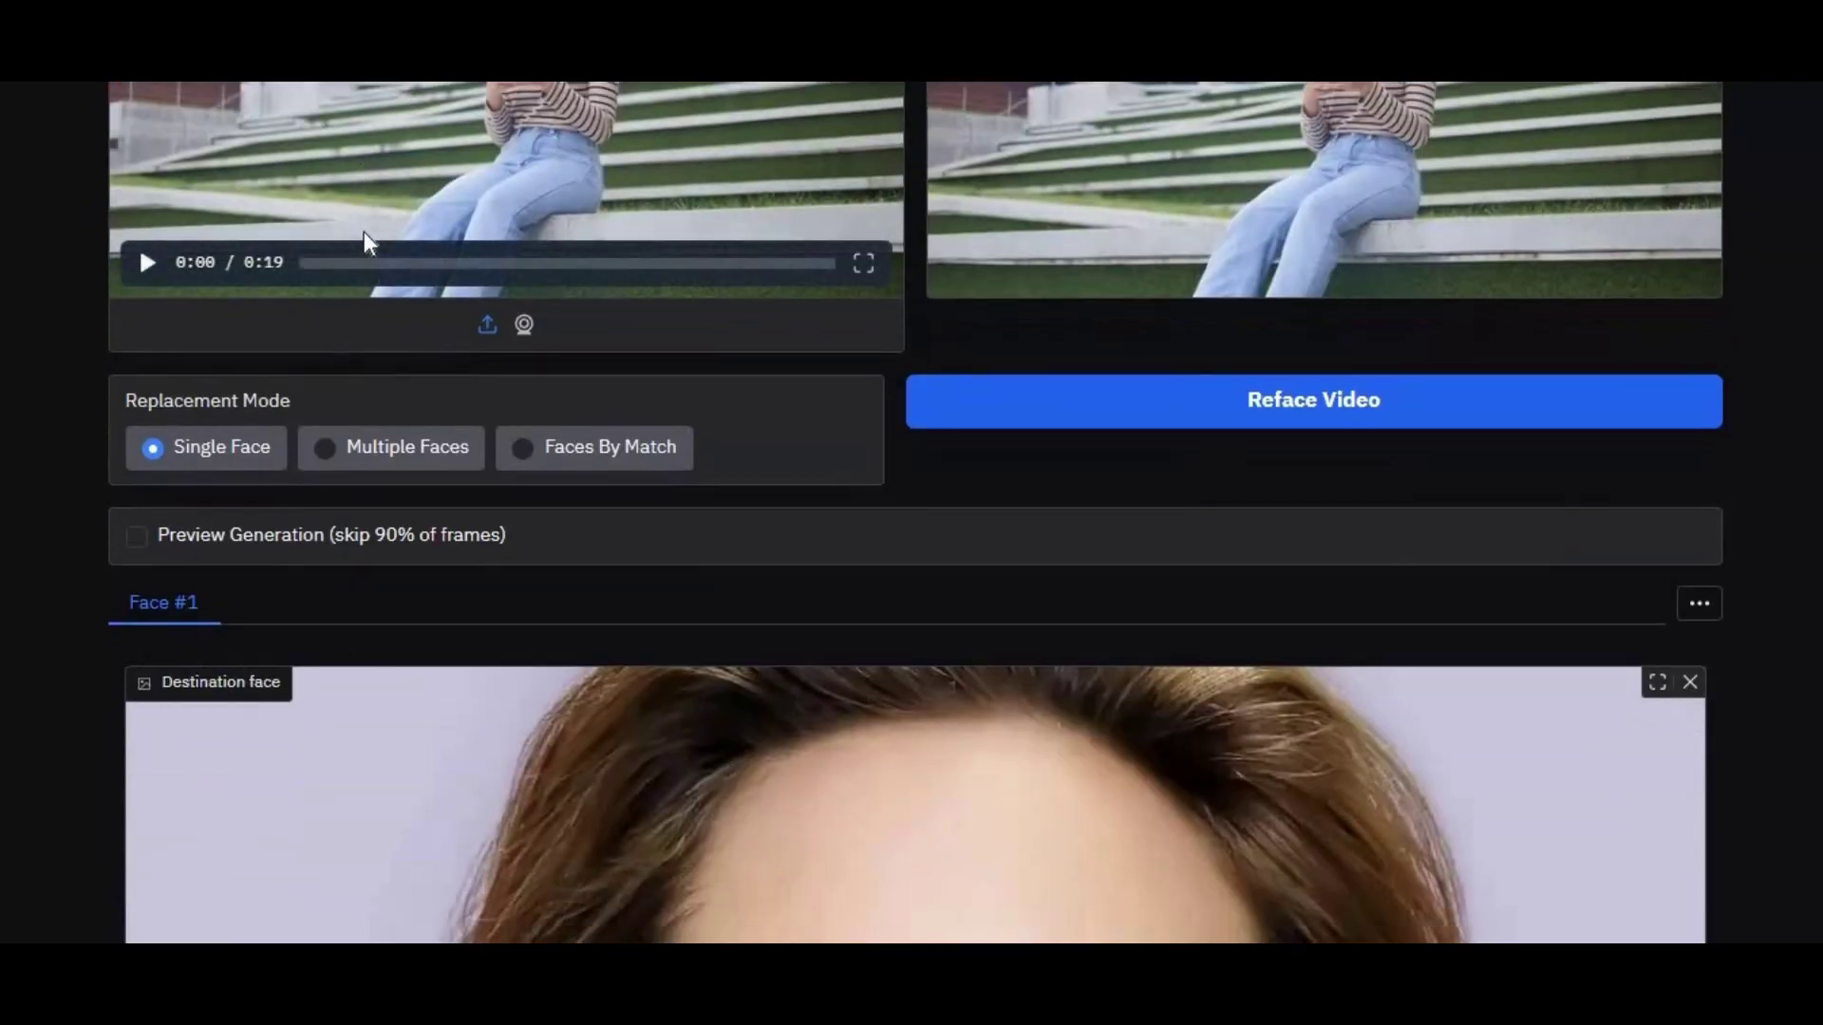
scroll(363, 232, down, 10)
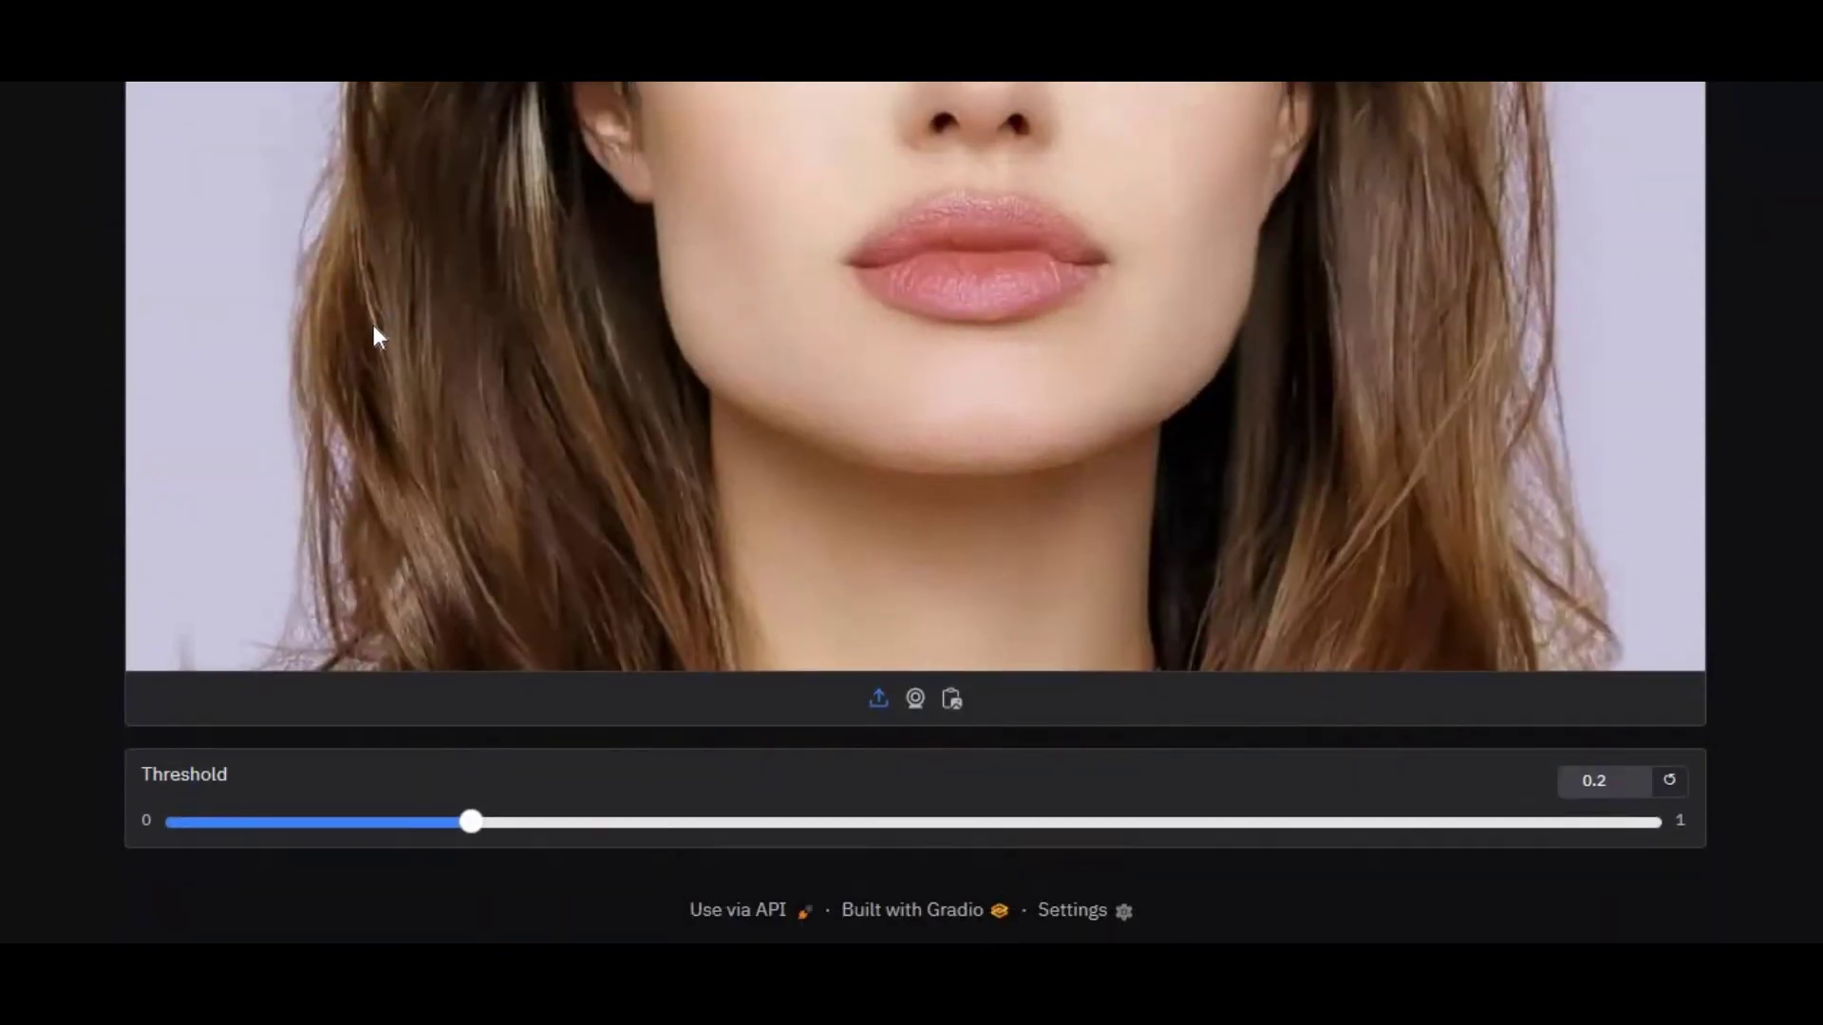
scroll(363, 371, up, 14)
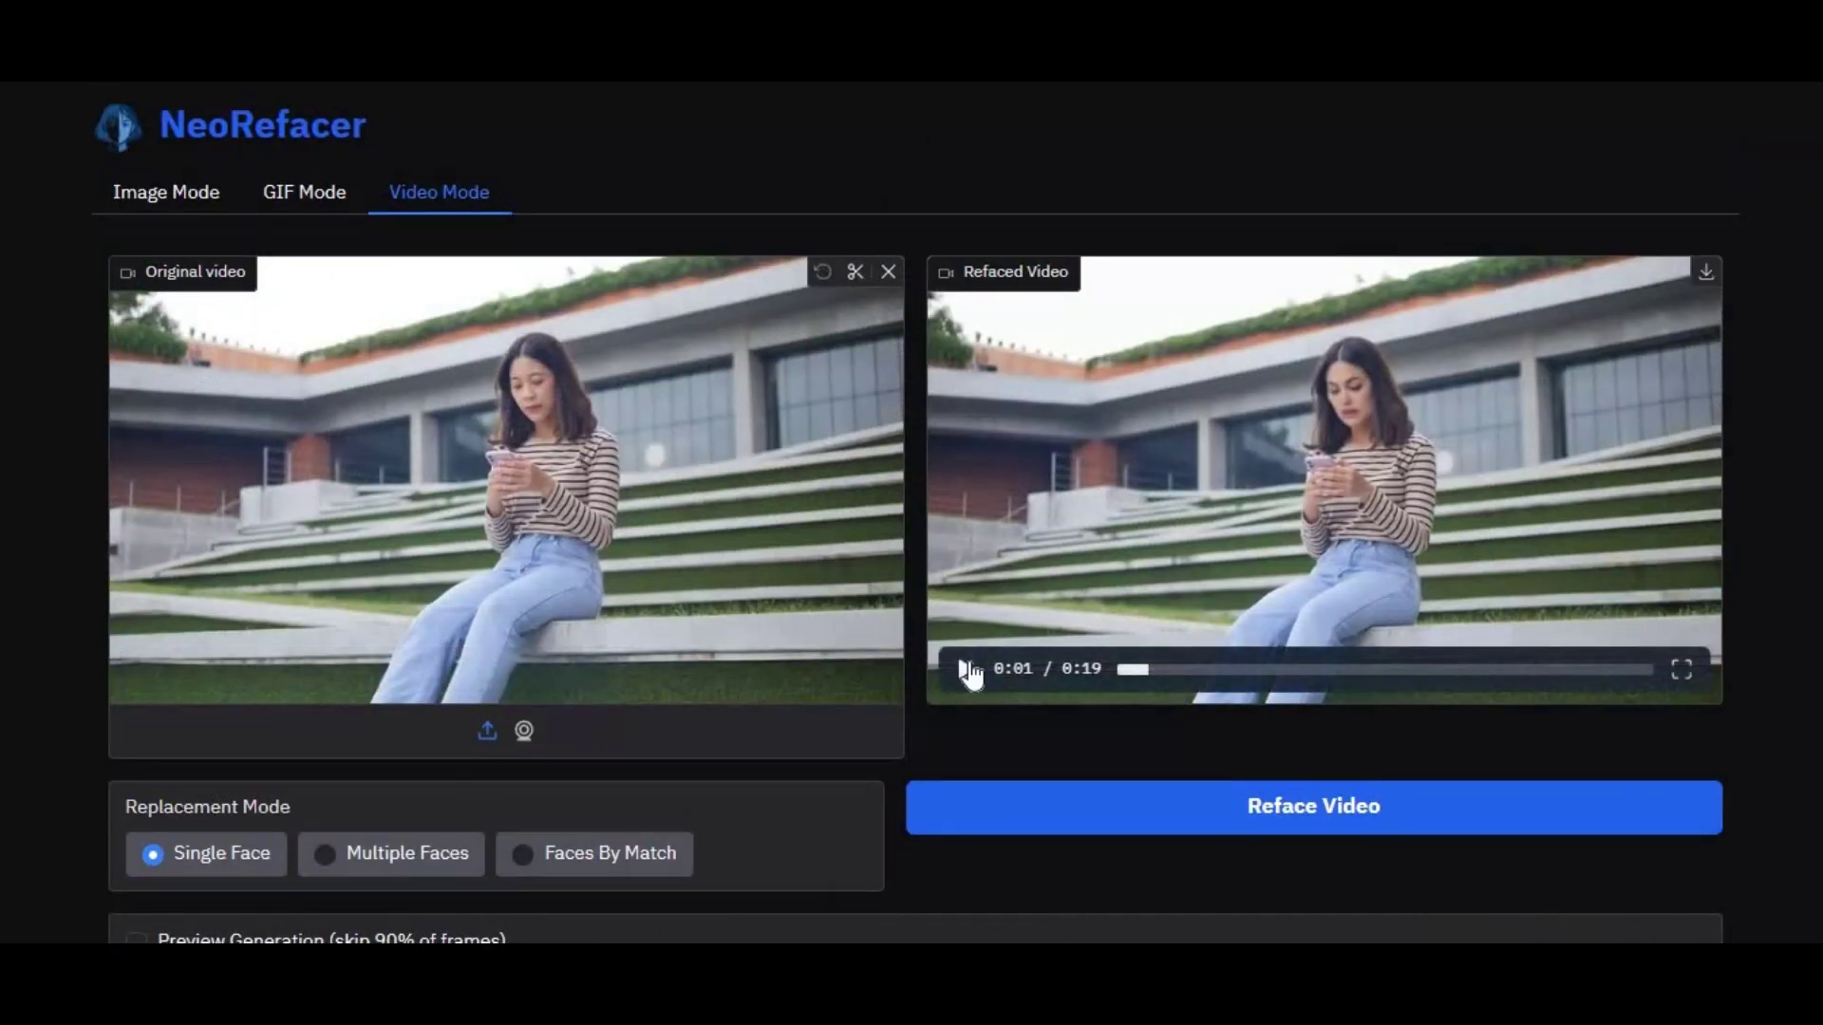
click(147, 669)
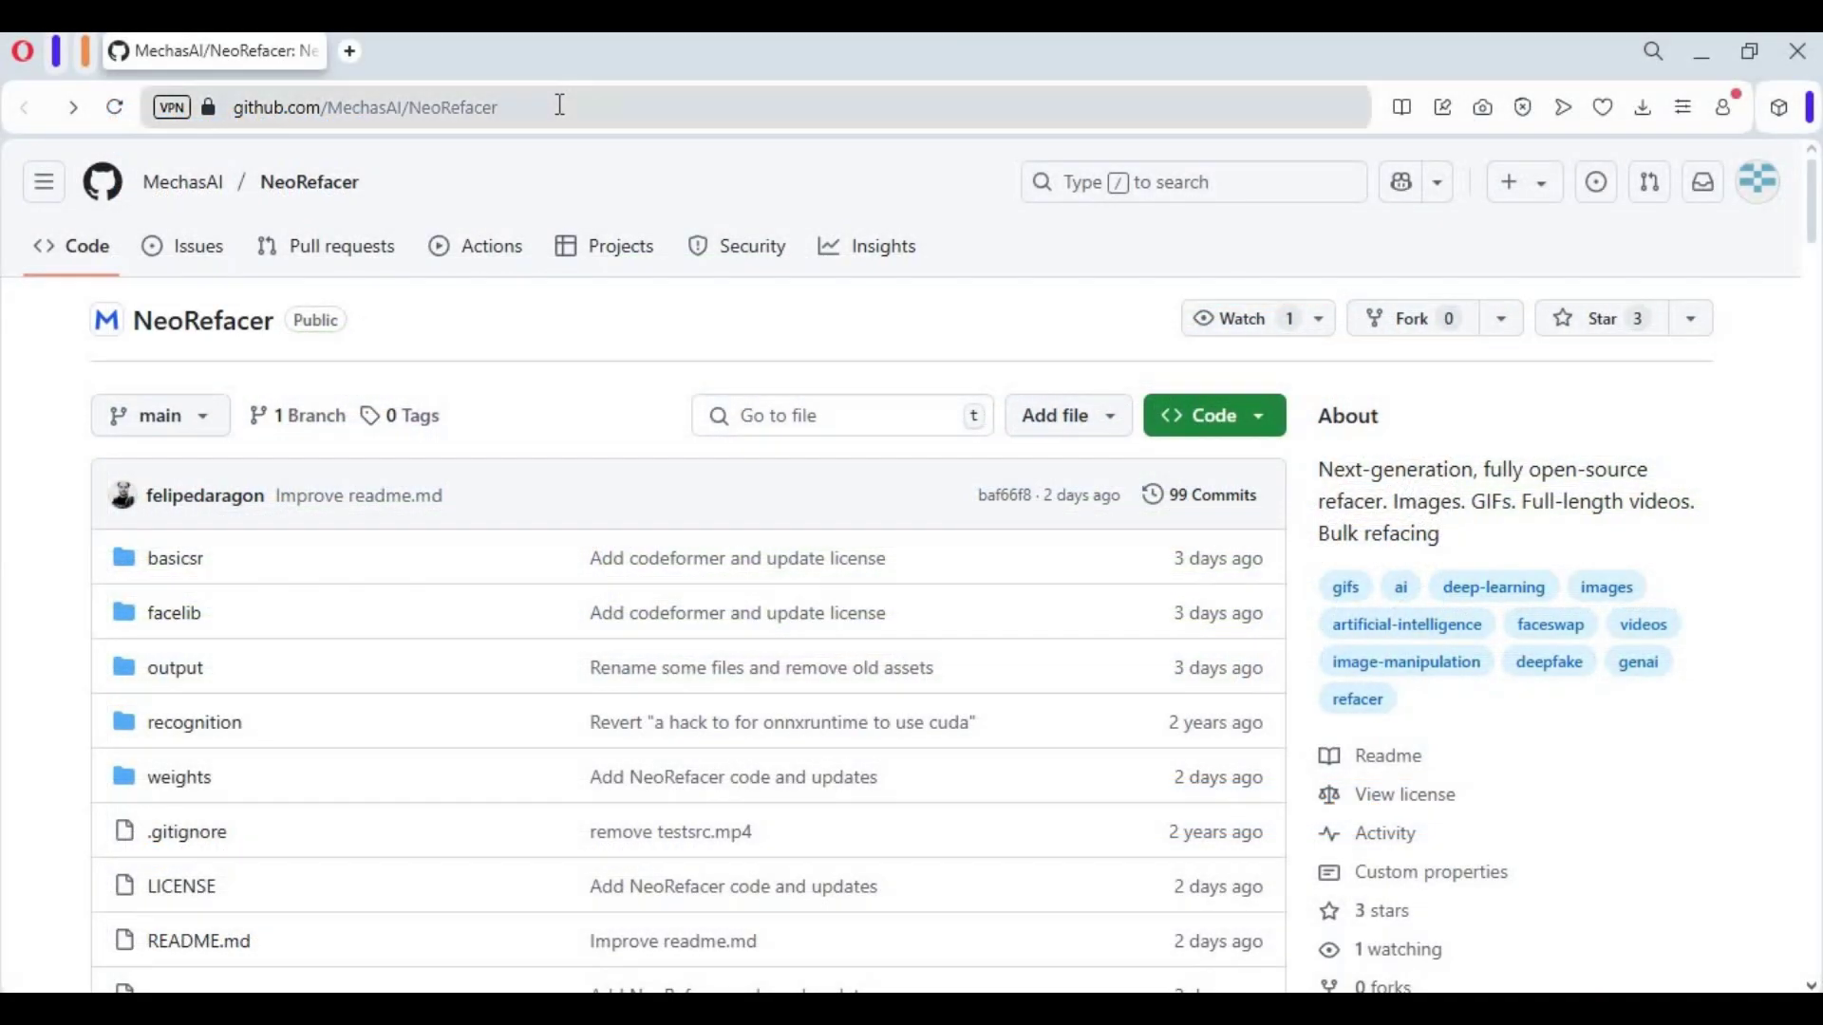
click(561, 112)
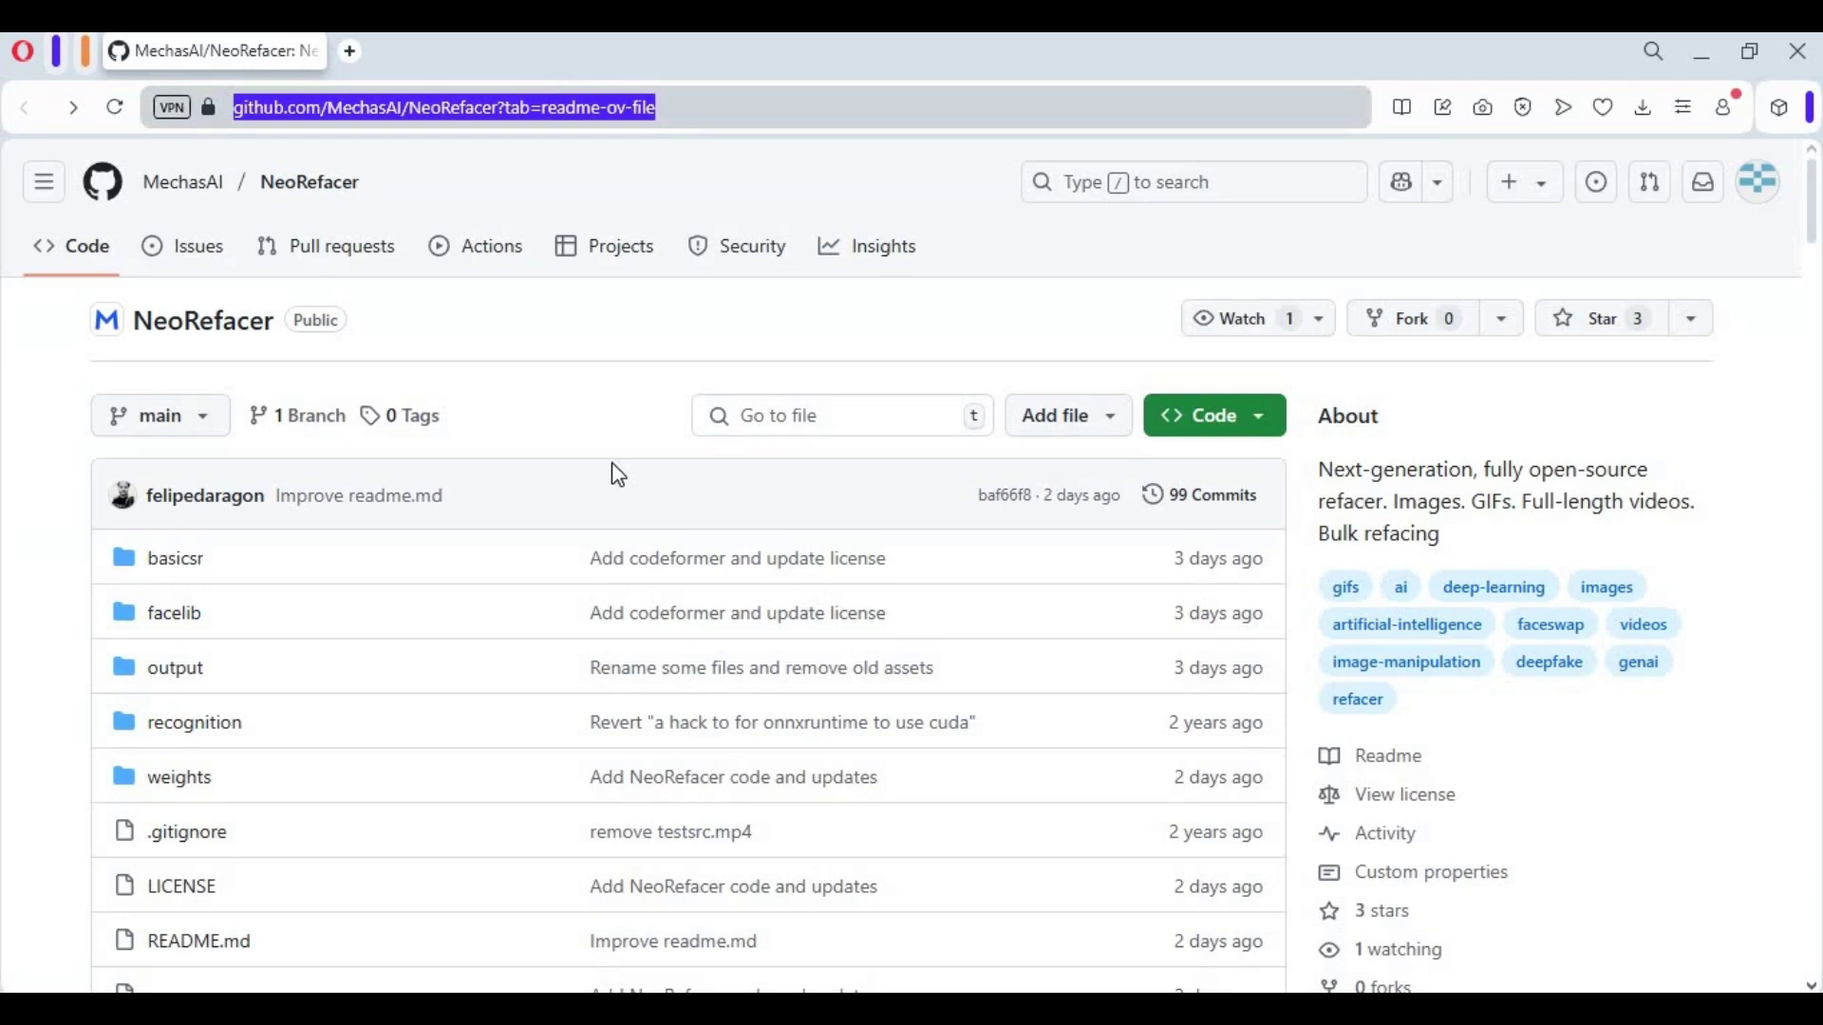
Scroll the NeoRefacer README, then choose Download ZIP from the green Code button
scroll(608, 480, down, 1)
scroll(609, 482, down, 3)
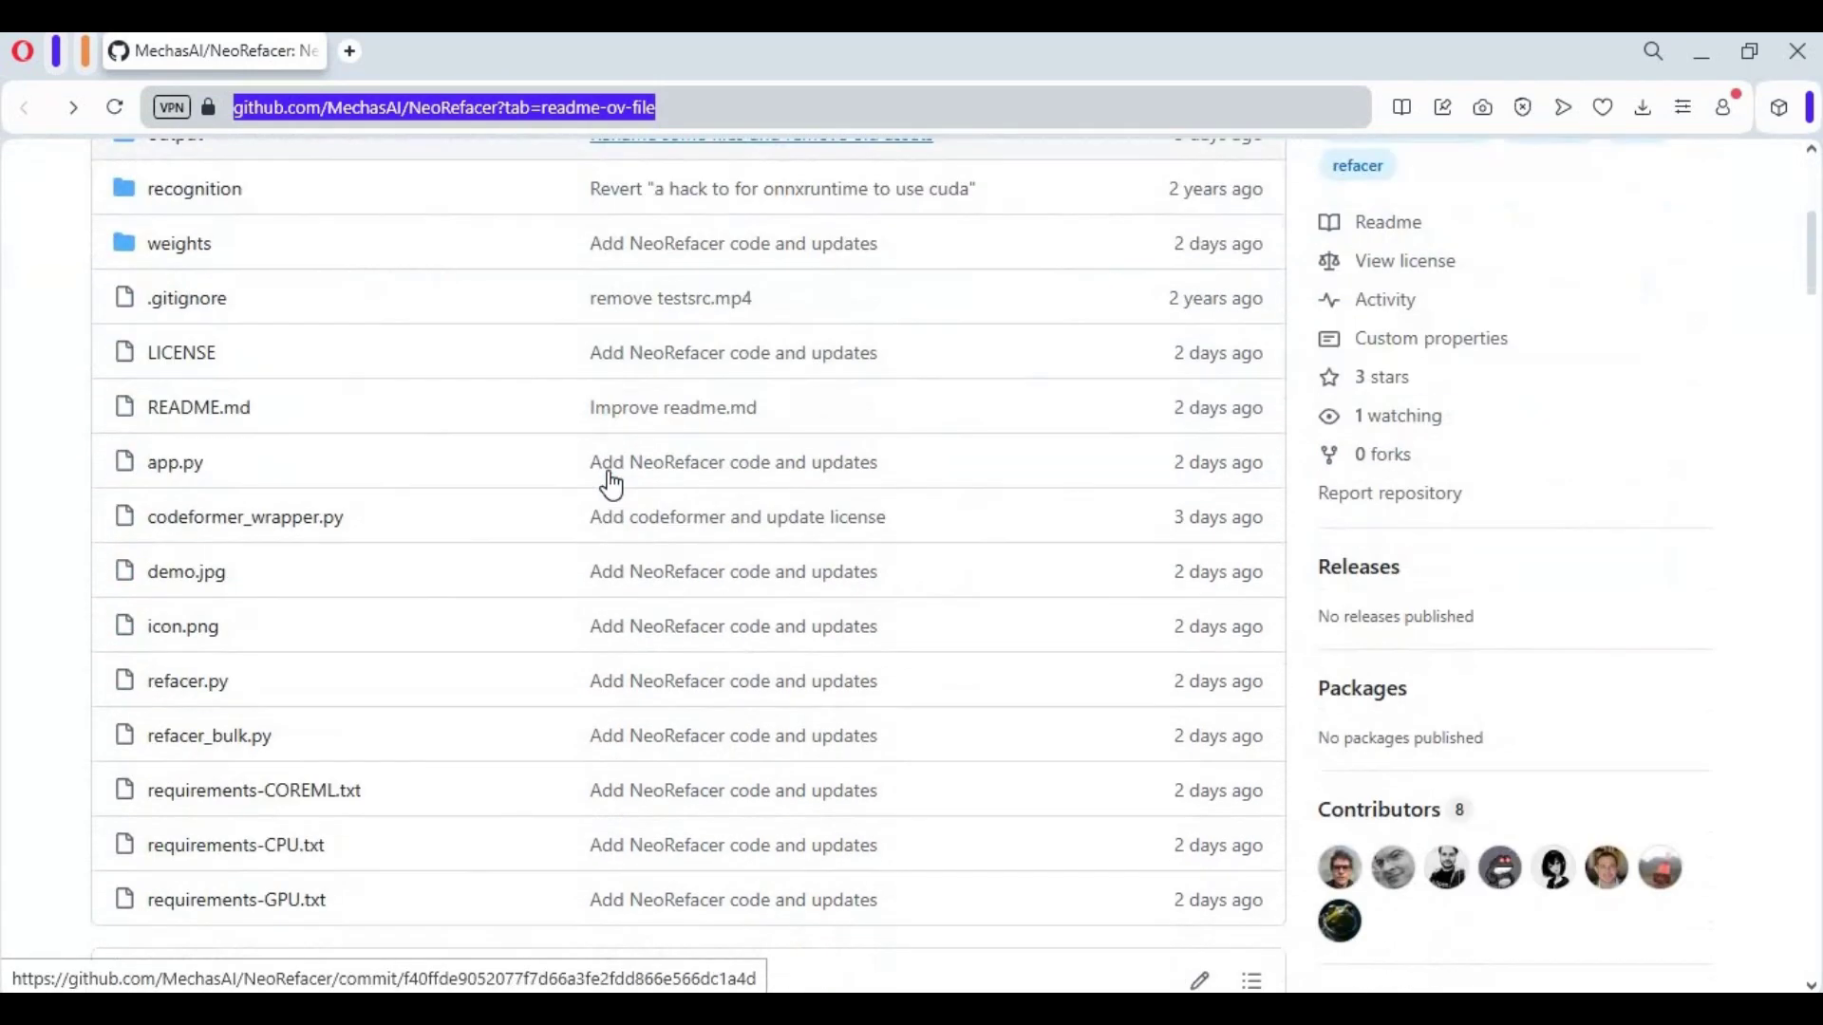
scroll(611, 485, down, 10)
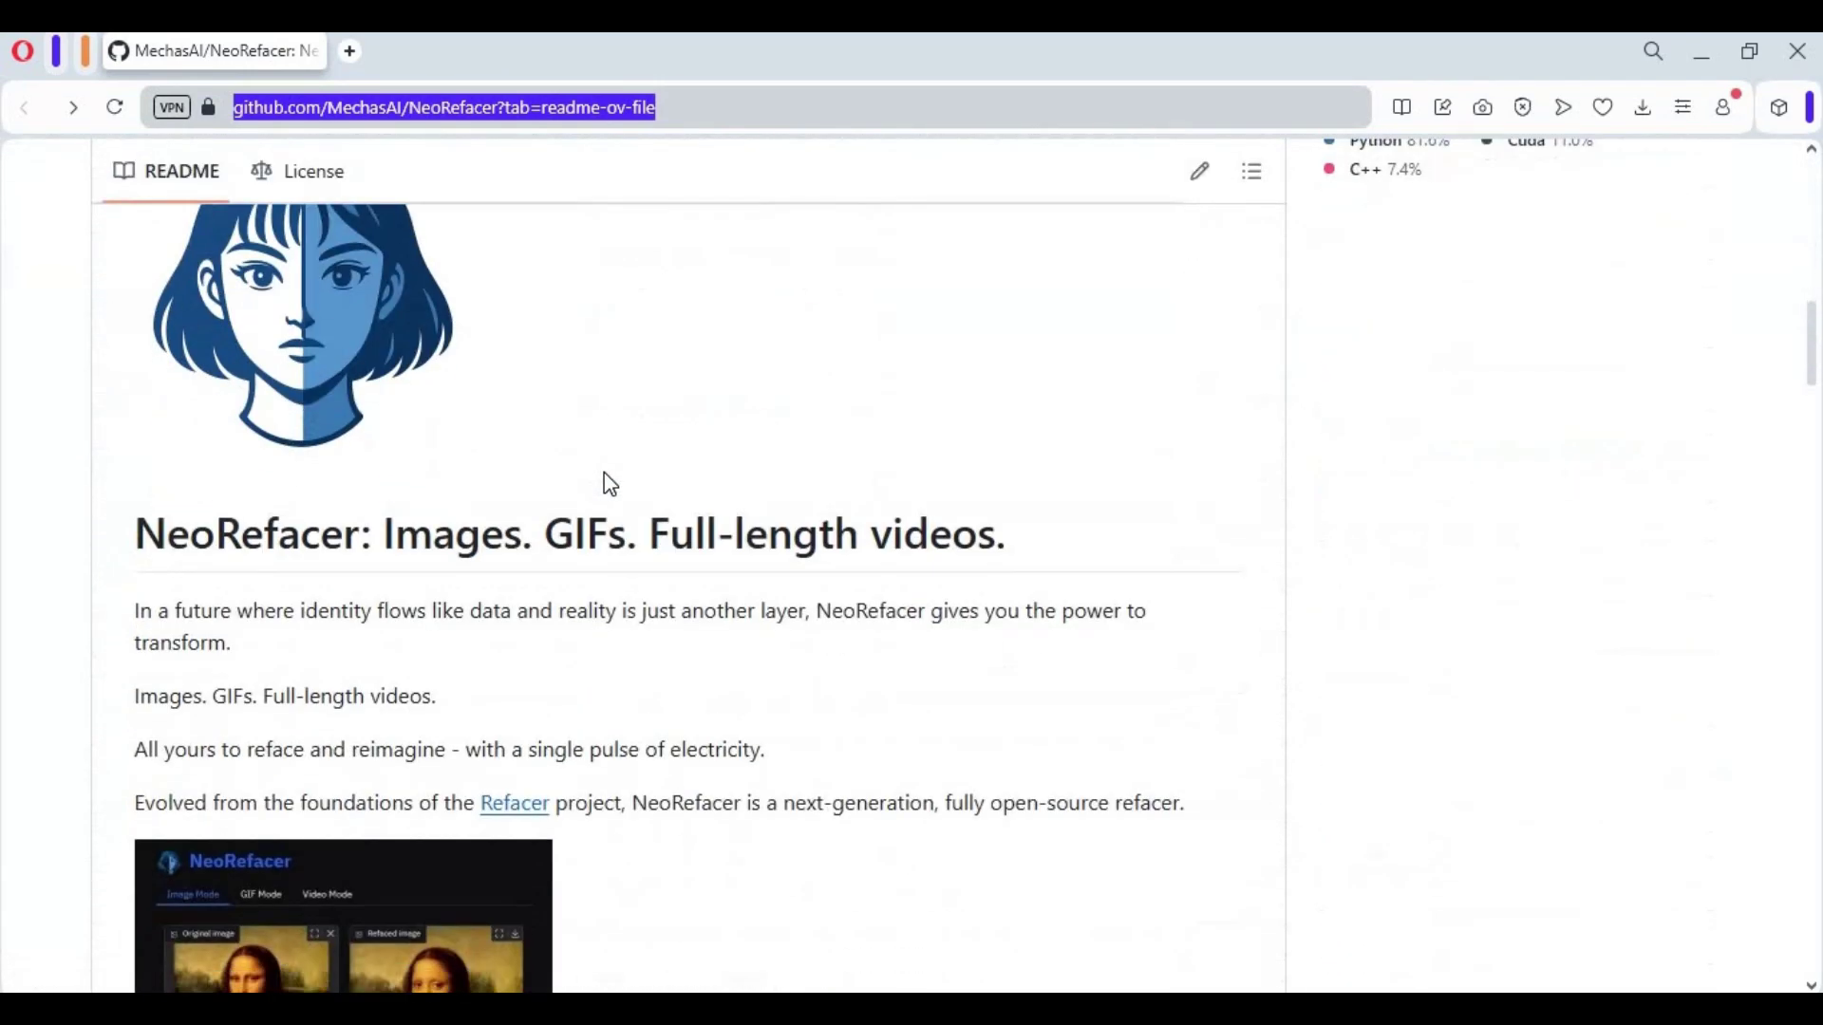
scroll(608, 484, down, 3)
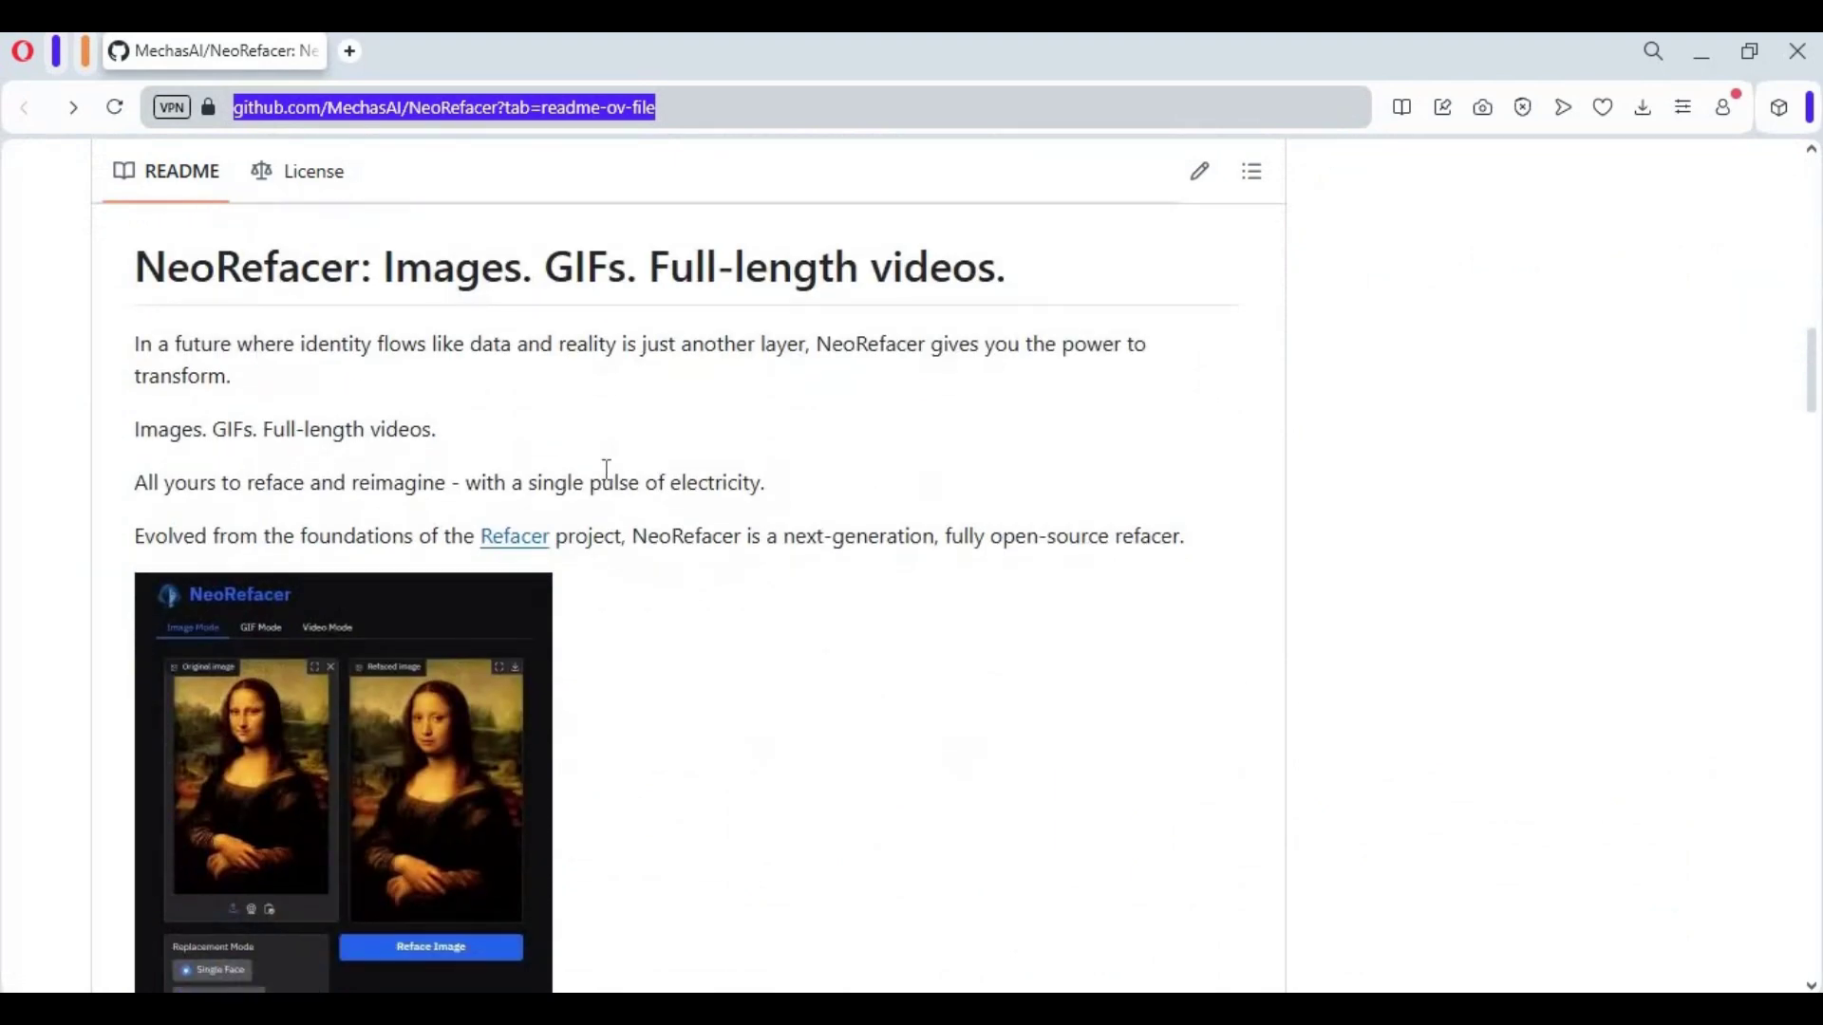
scroll(608, 472, down, 4)
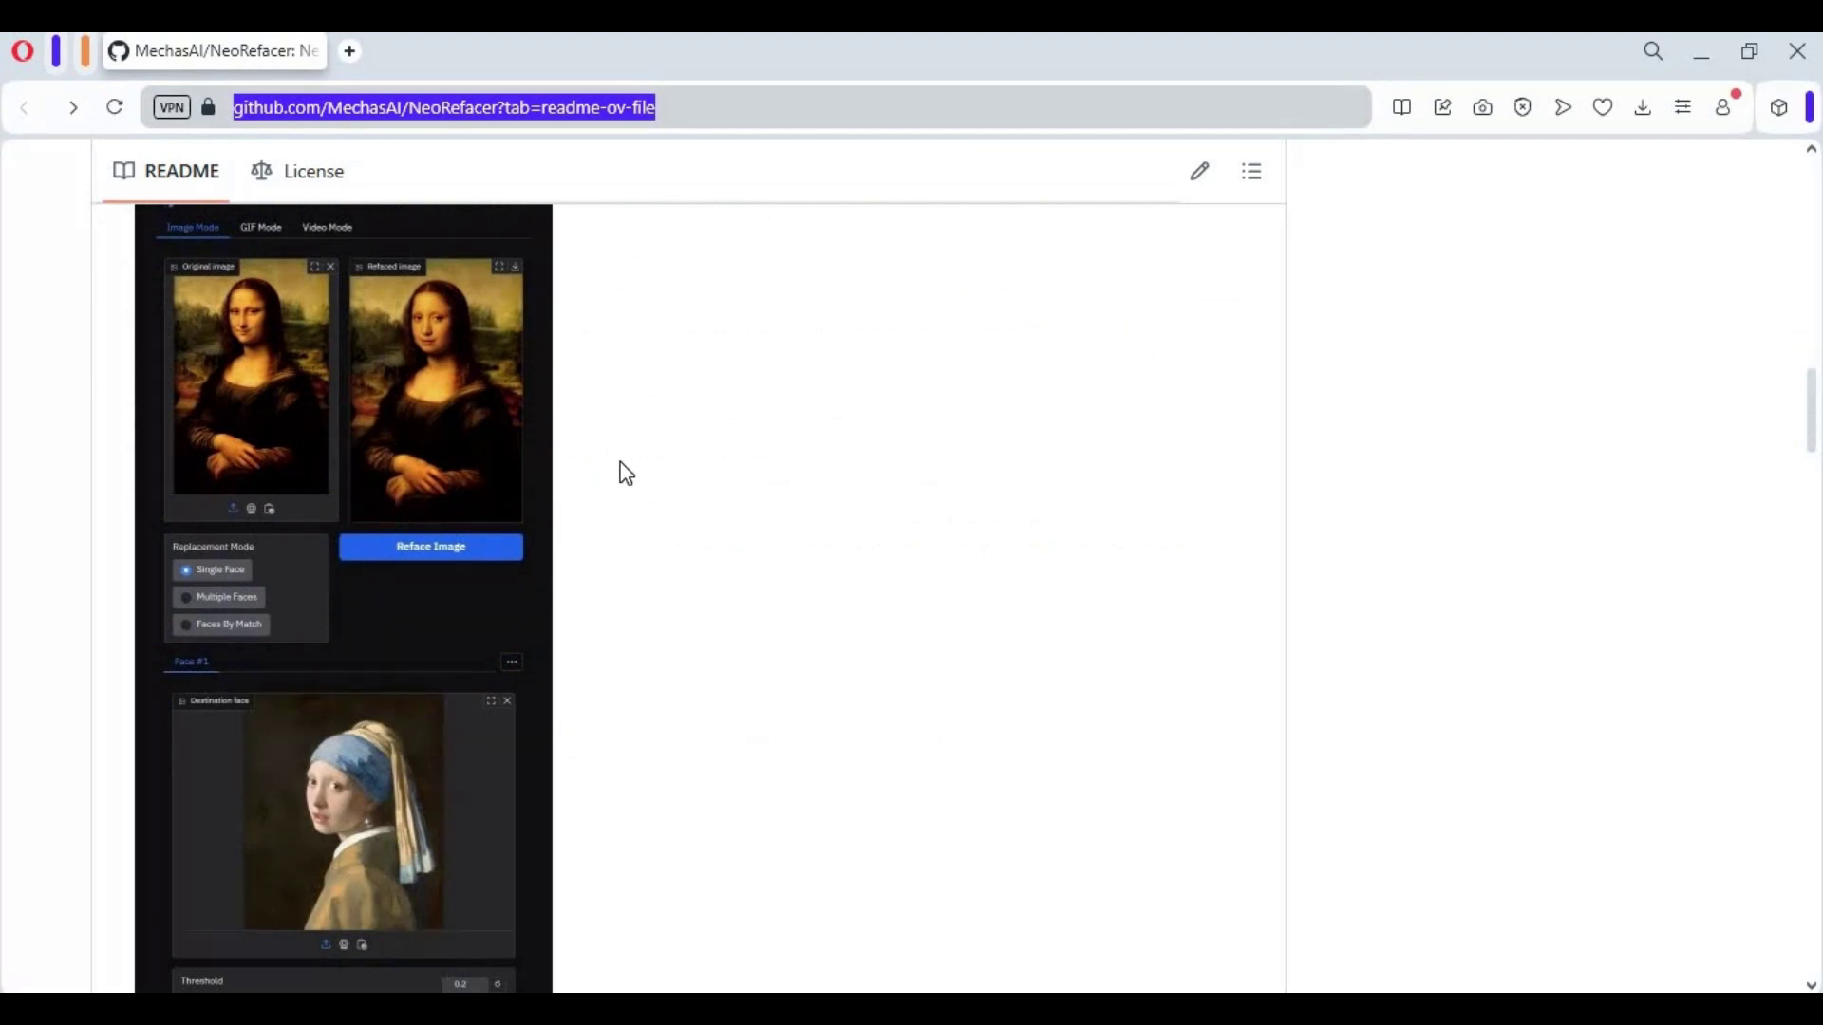
scroll(631, 472, down, 4)
scroll(640, 485, up, 15)
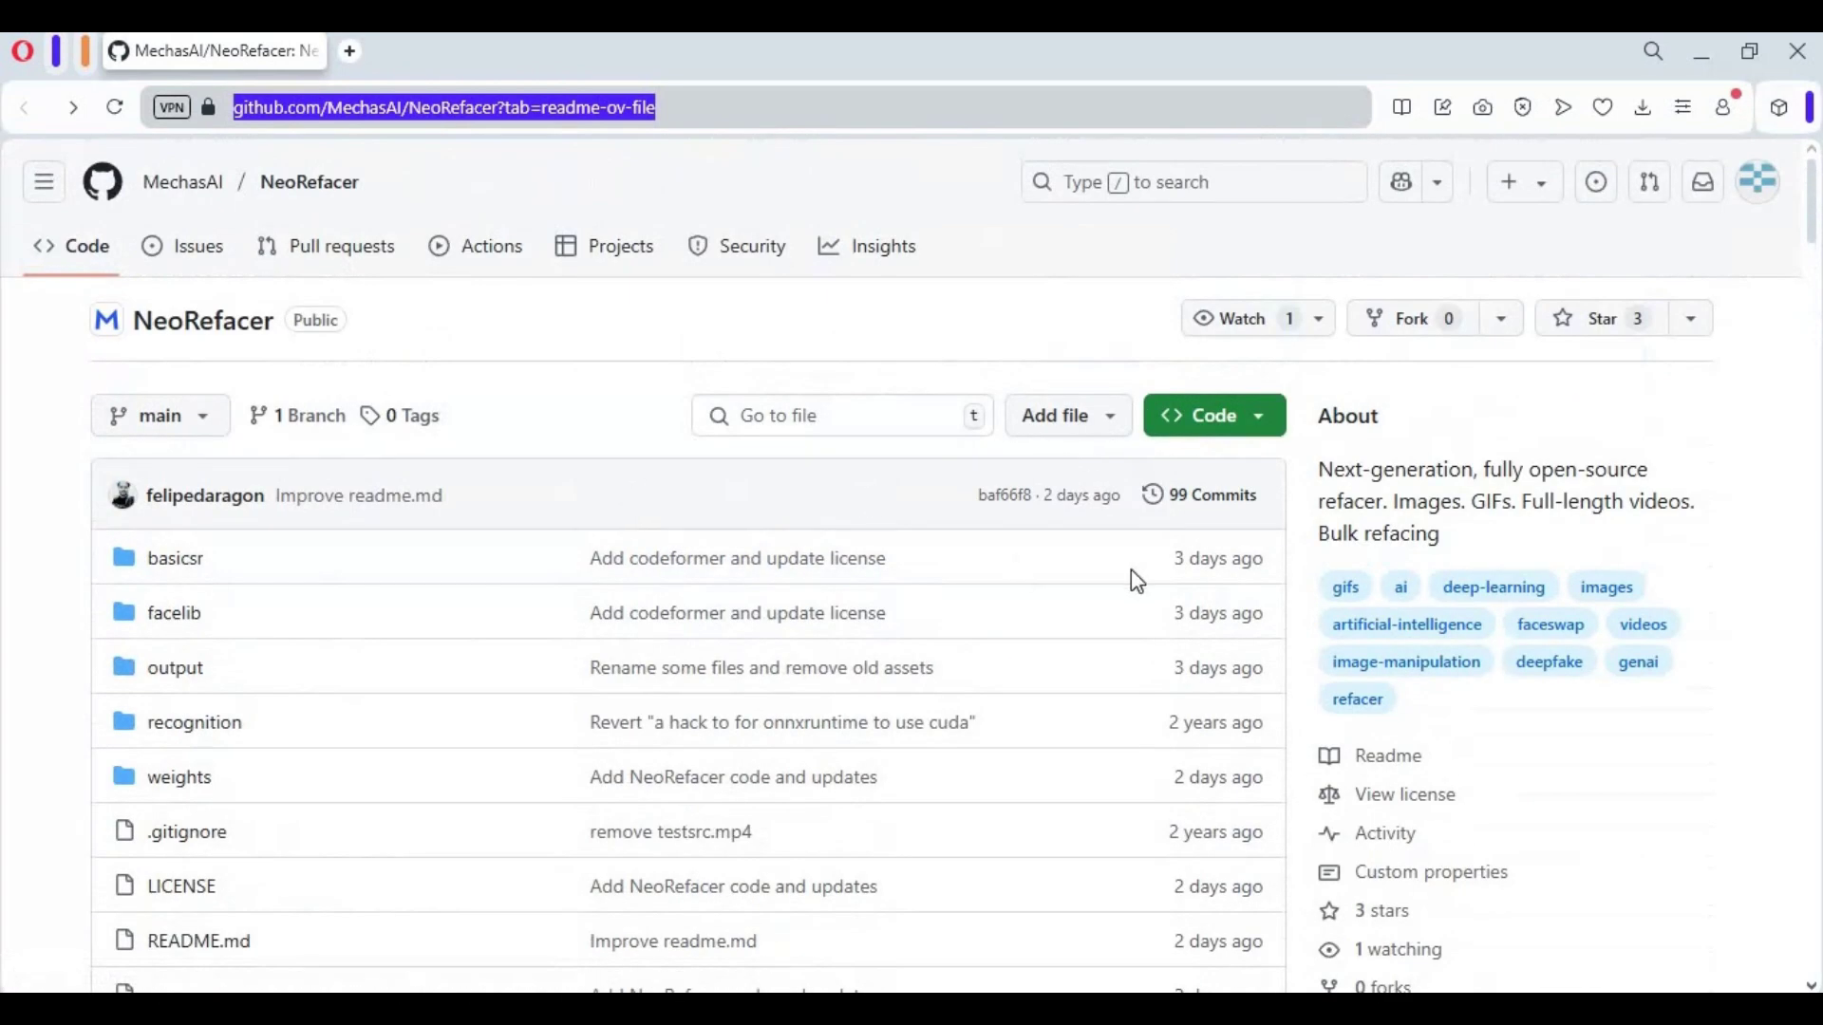
click(1223, 427)
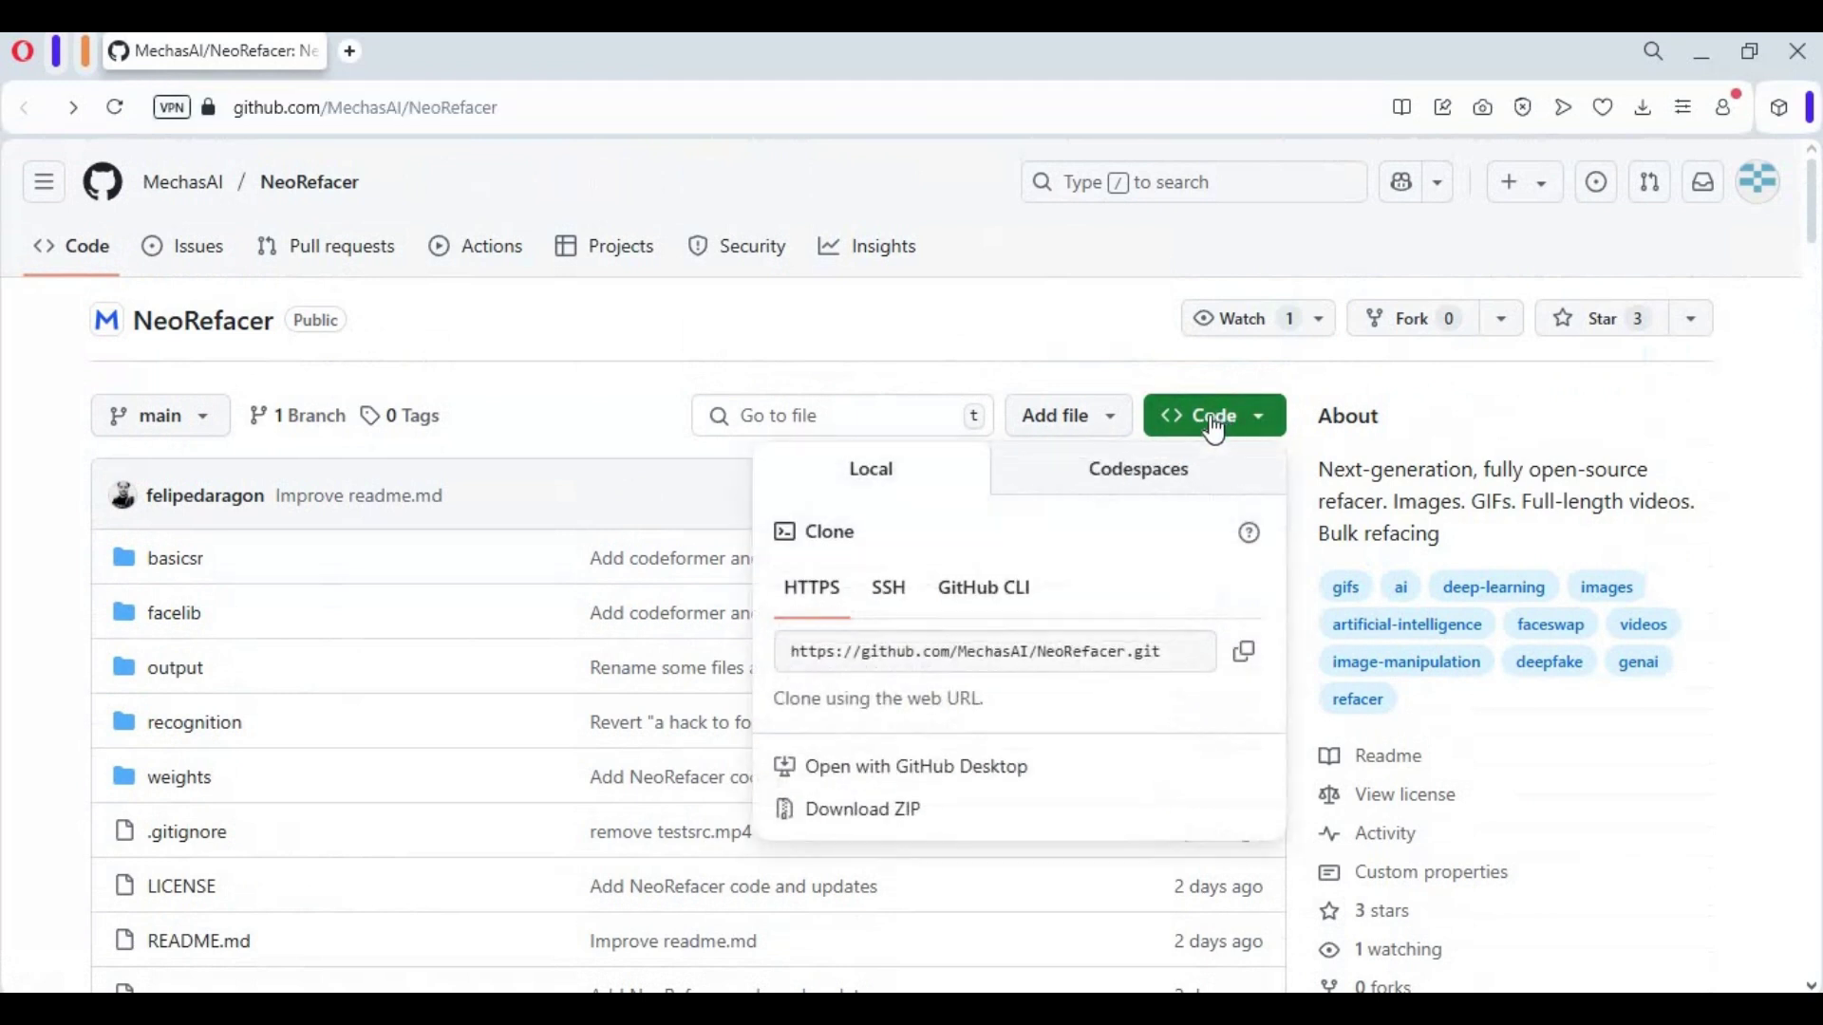
click(873, 822)
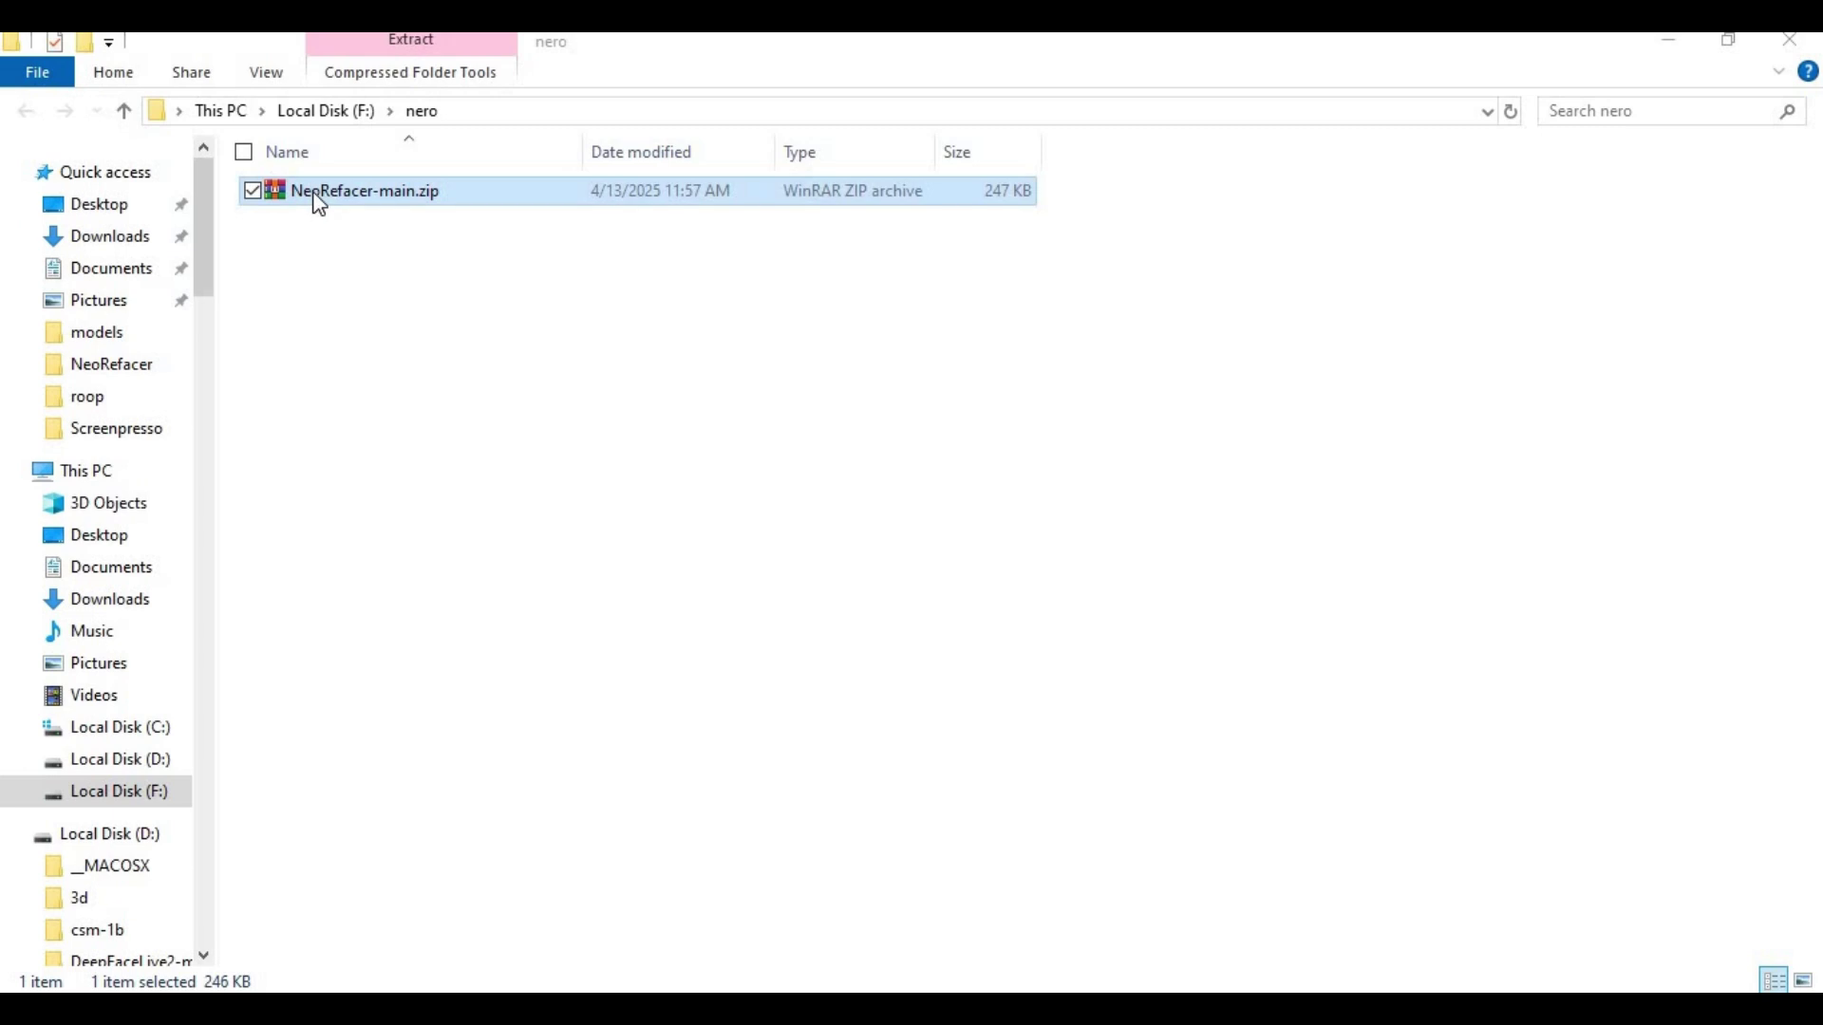
Extract NeoRefacer-main.zip here and open the extracted NeoRefacer-main folder
right_click(319, 204)
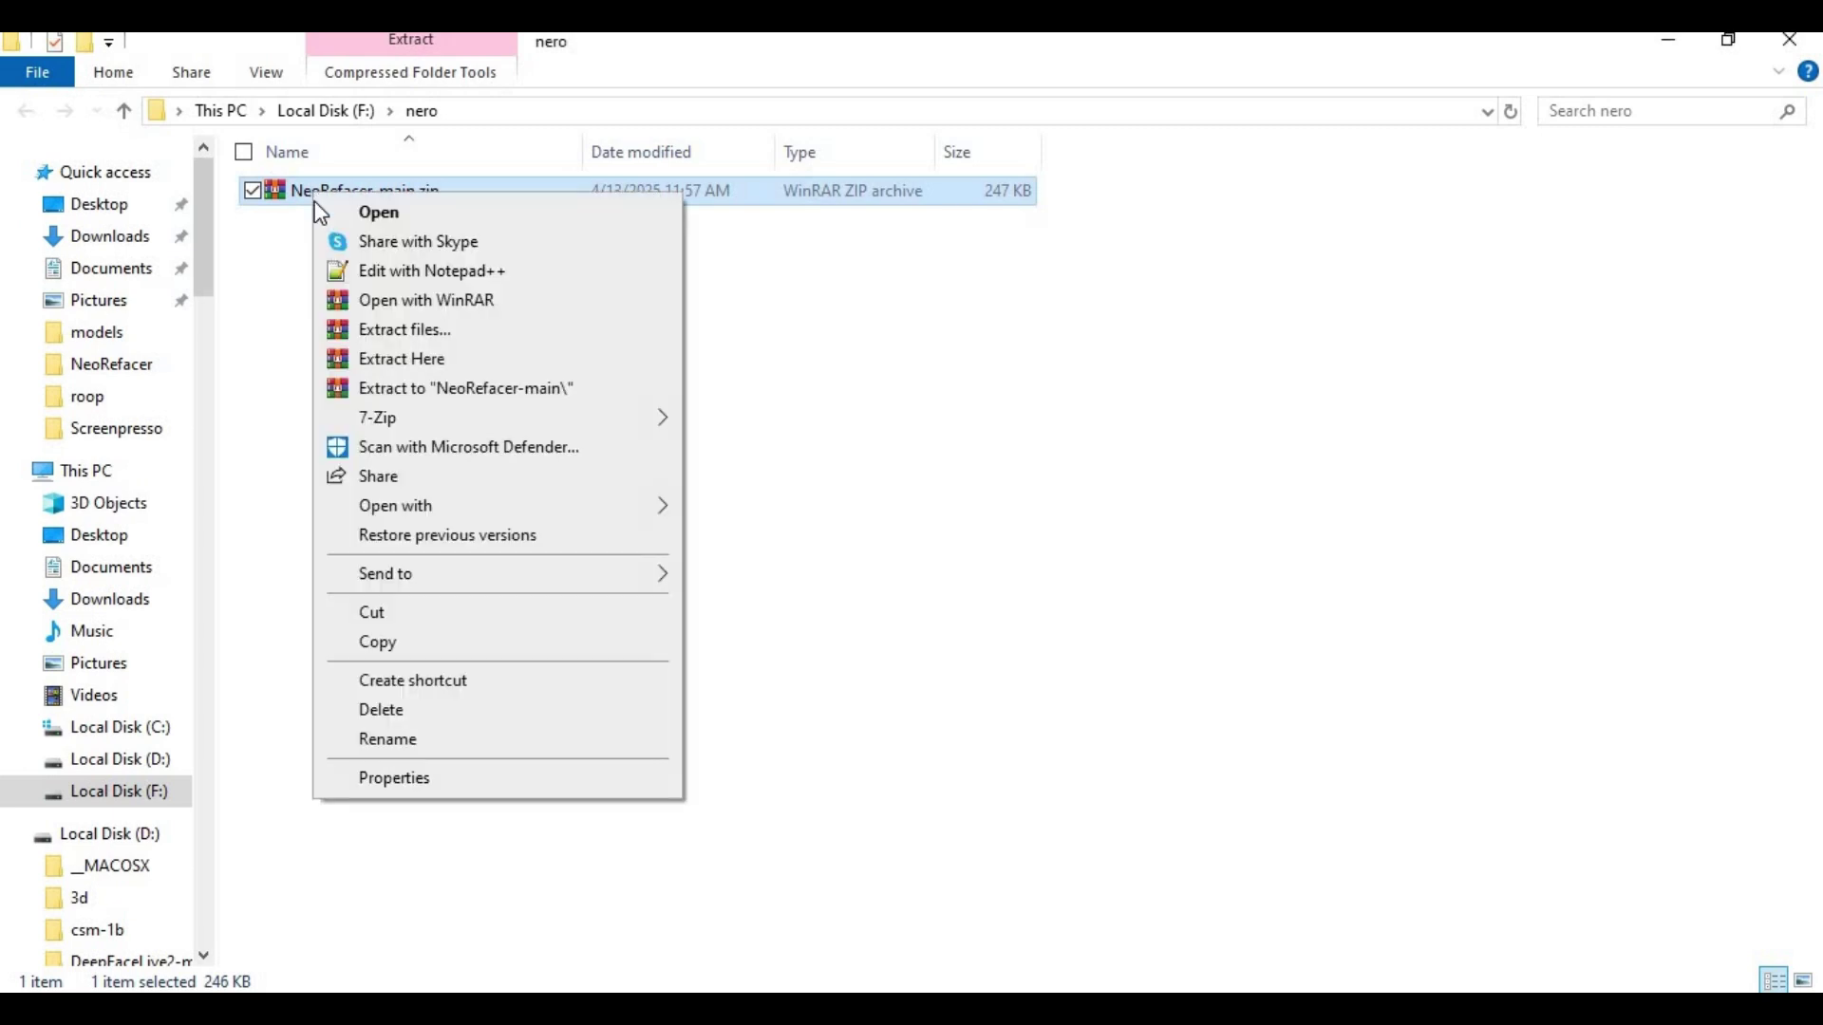
click(487, 366)
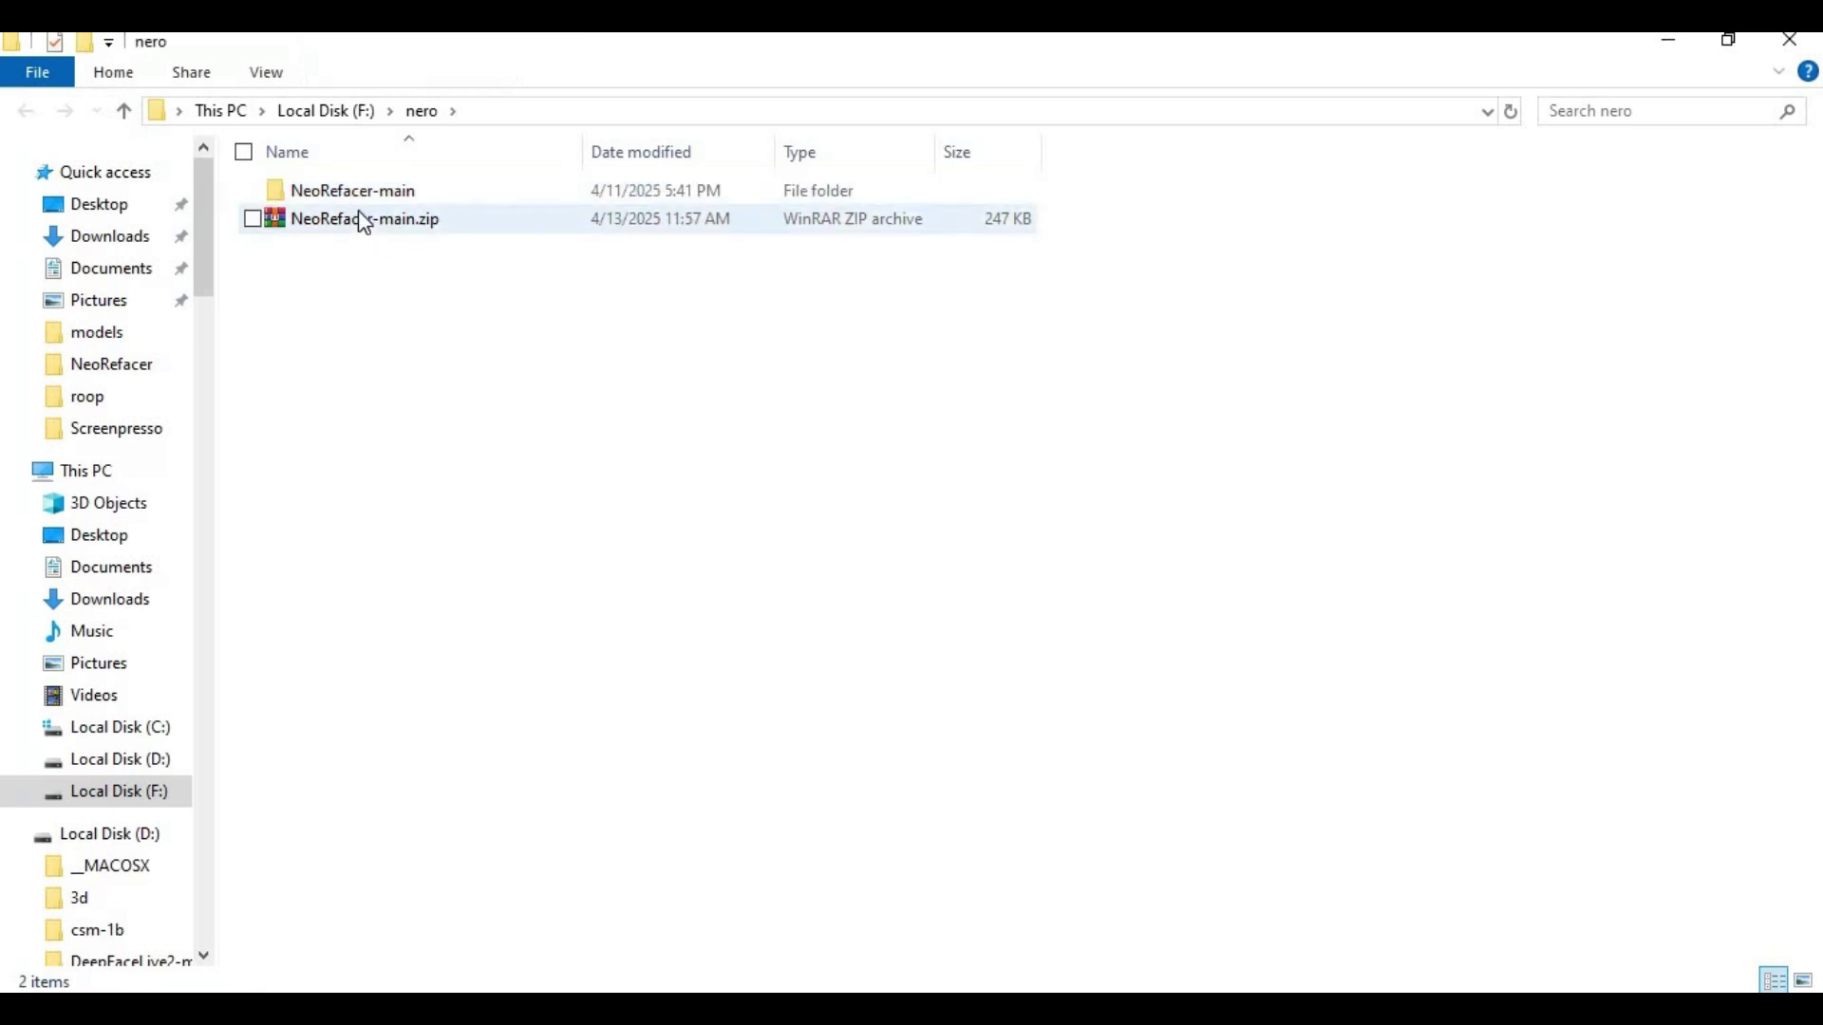
click(379, 193)
double_click(384, 192)
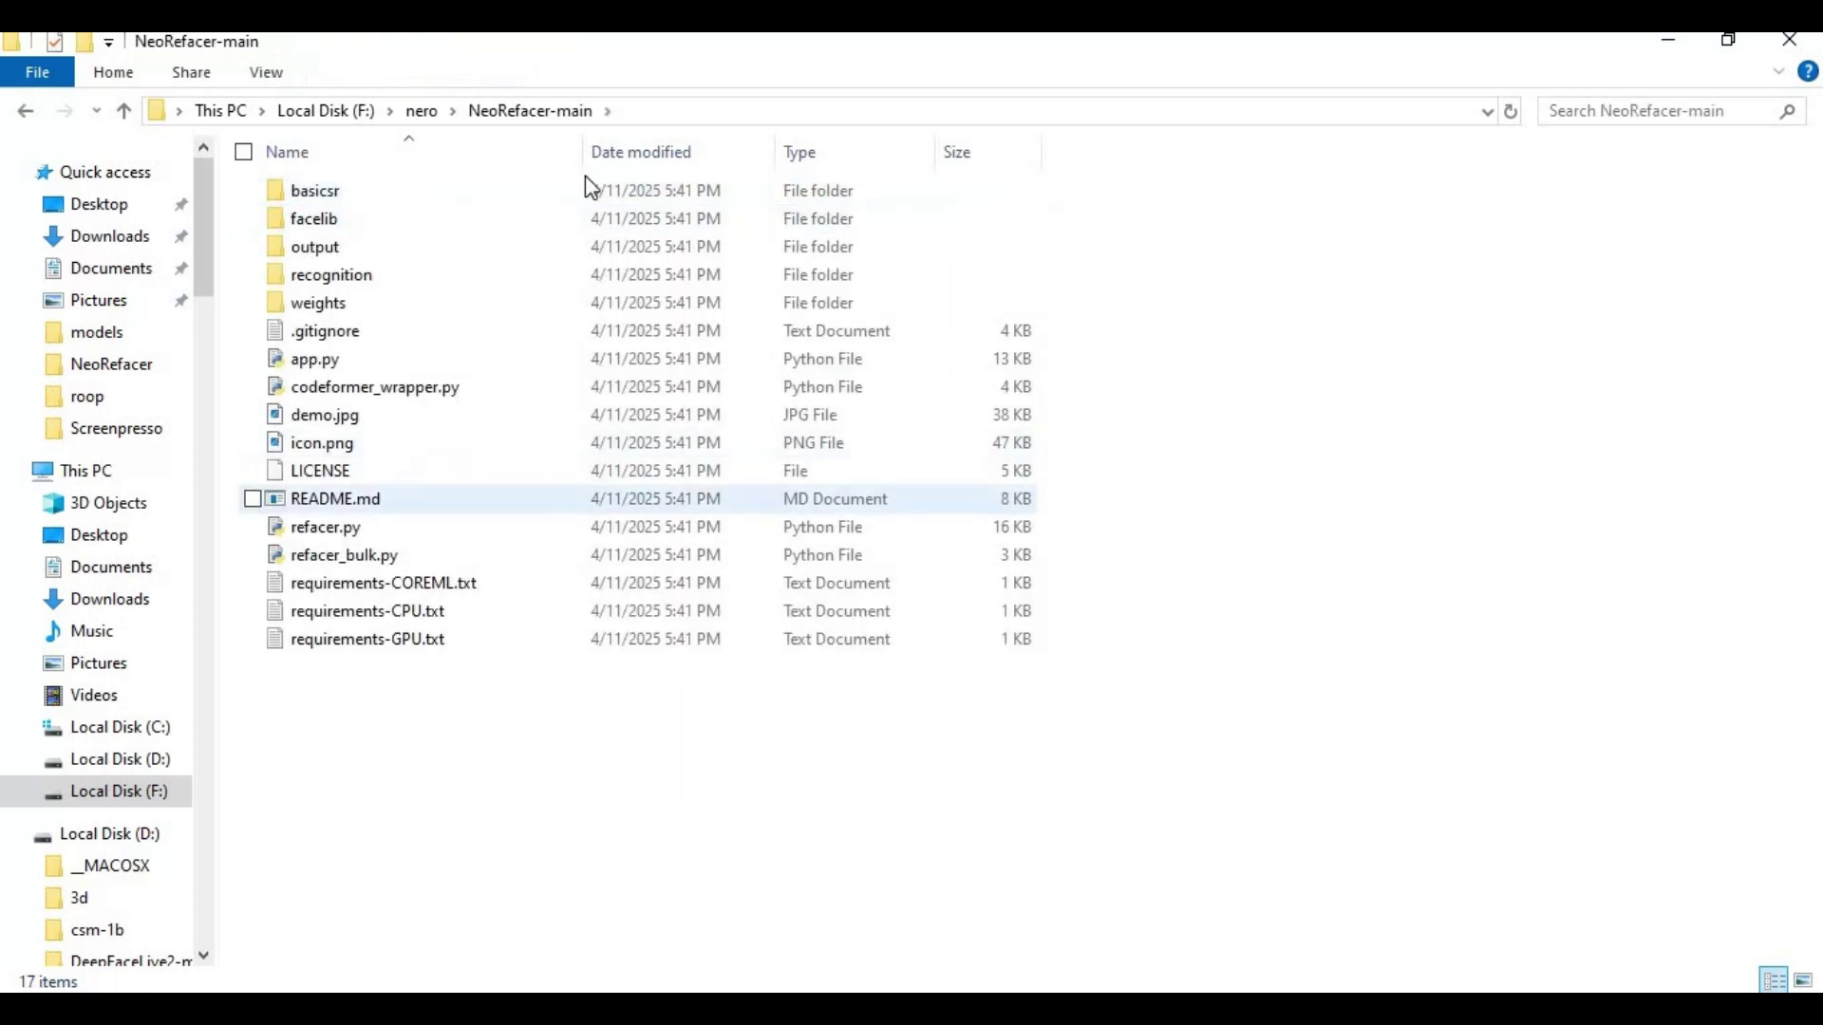
click(714, 110)
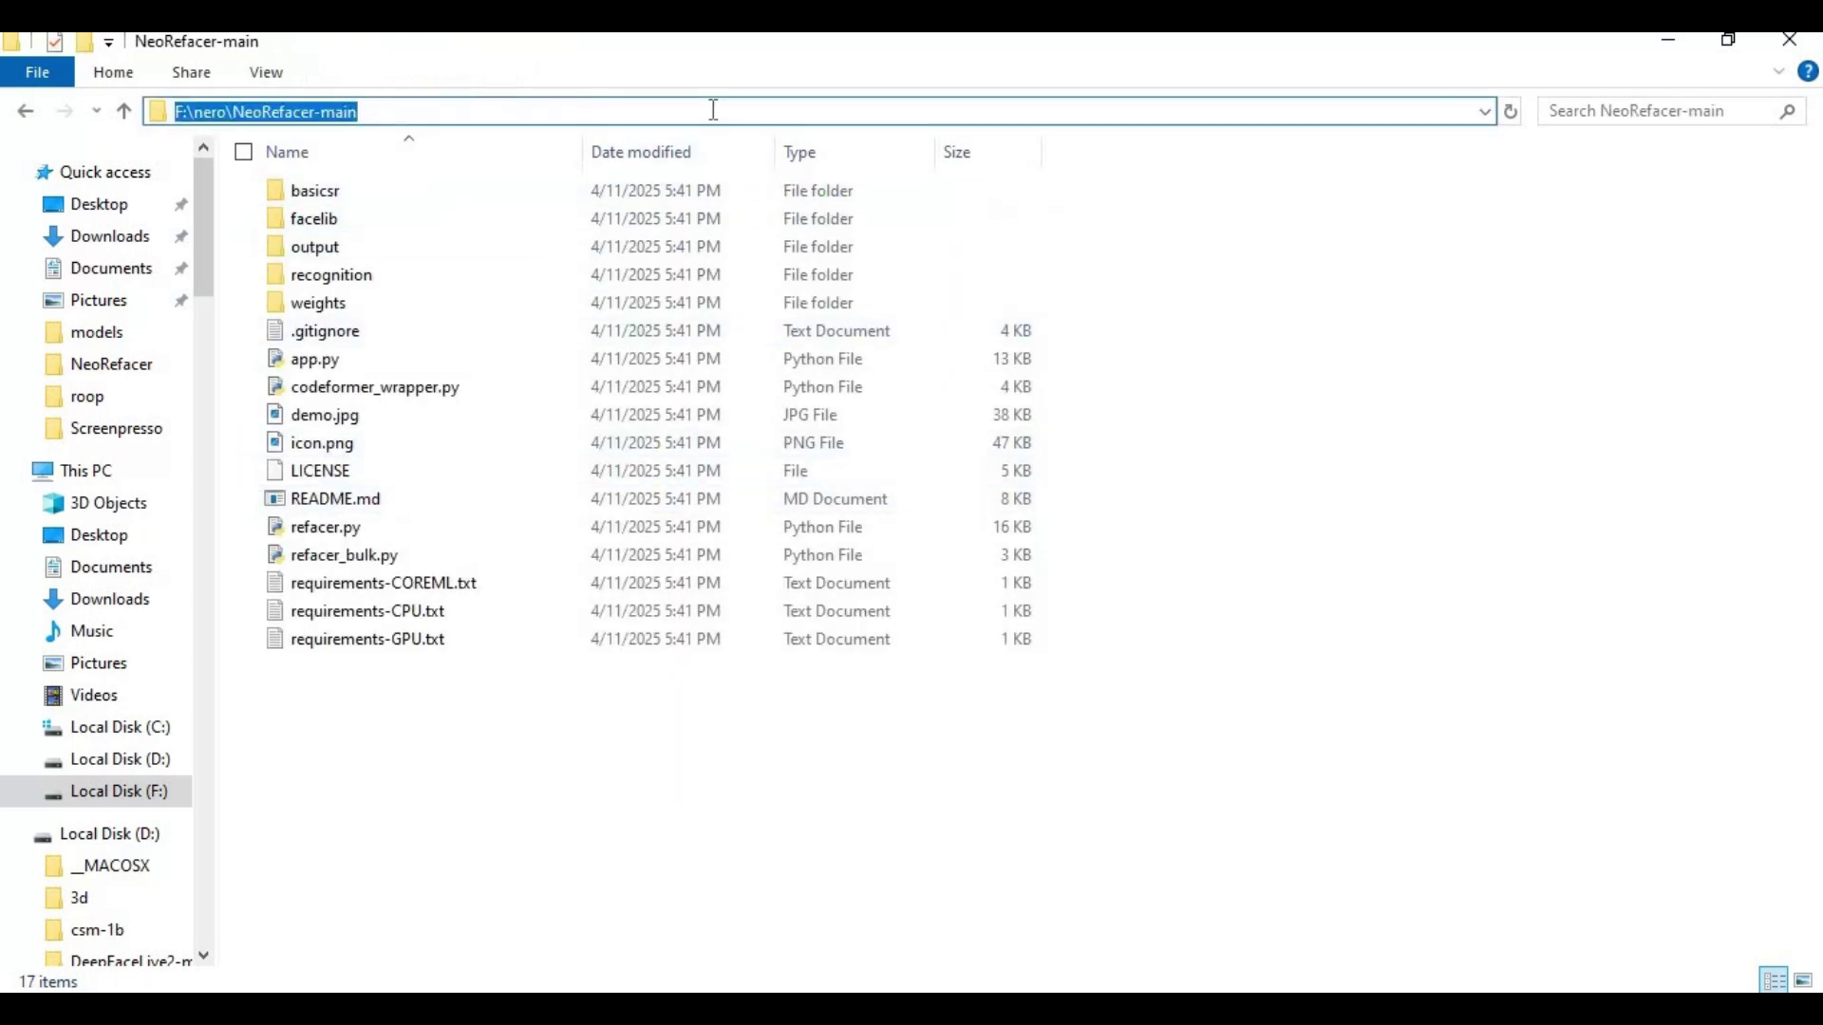
Open a Command Prompt in the folder and run 'py -3.10 -m venv venv'
text(cmd)
key(Return)
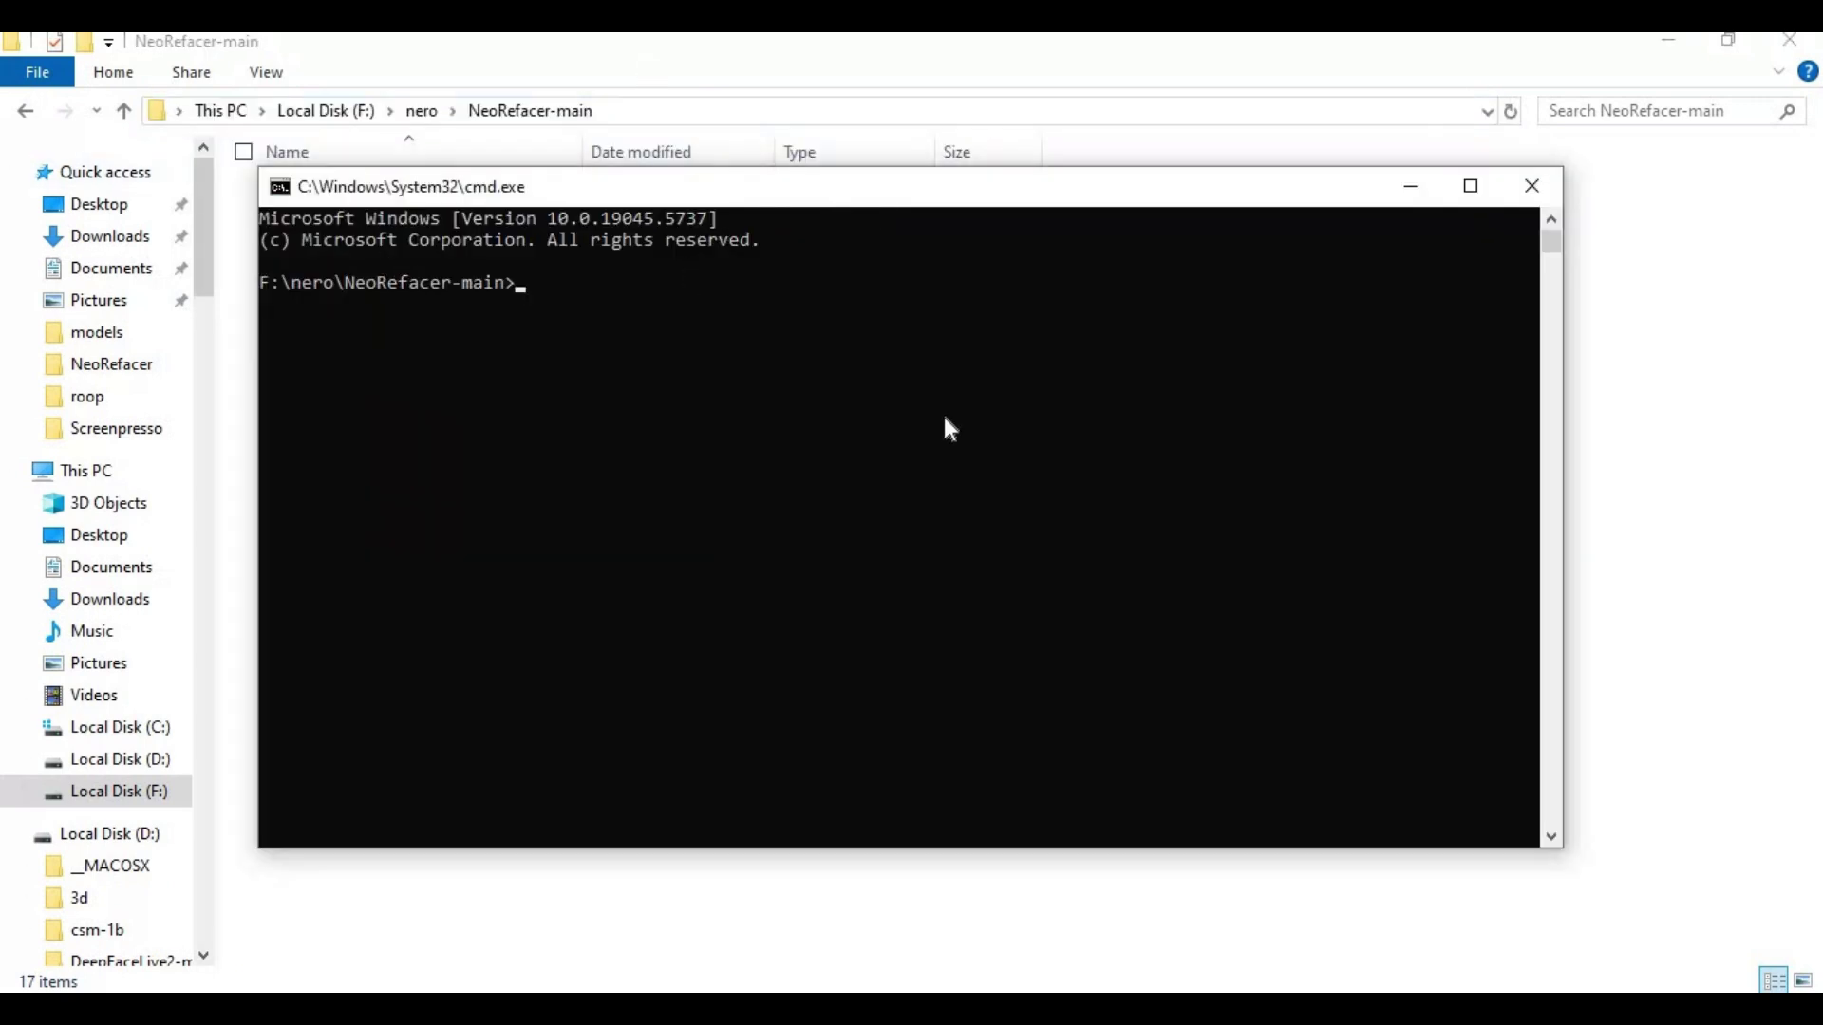
text(py -3.10 -m venv venv)
key(Return)
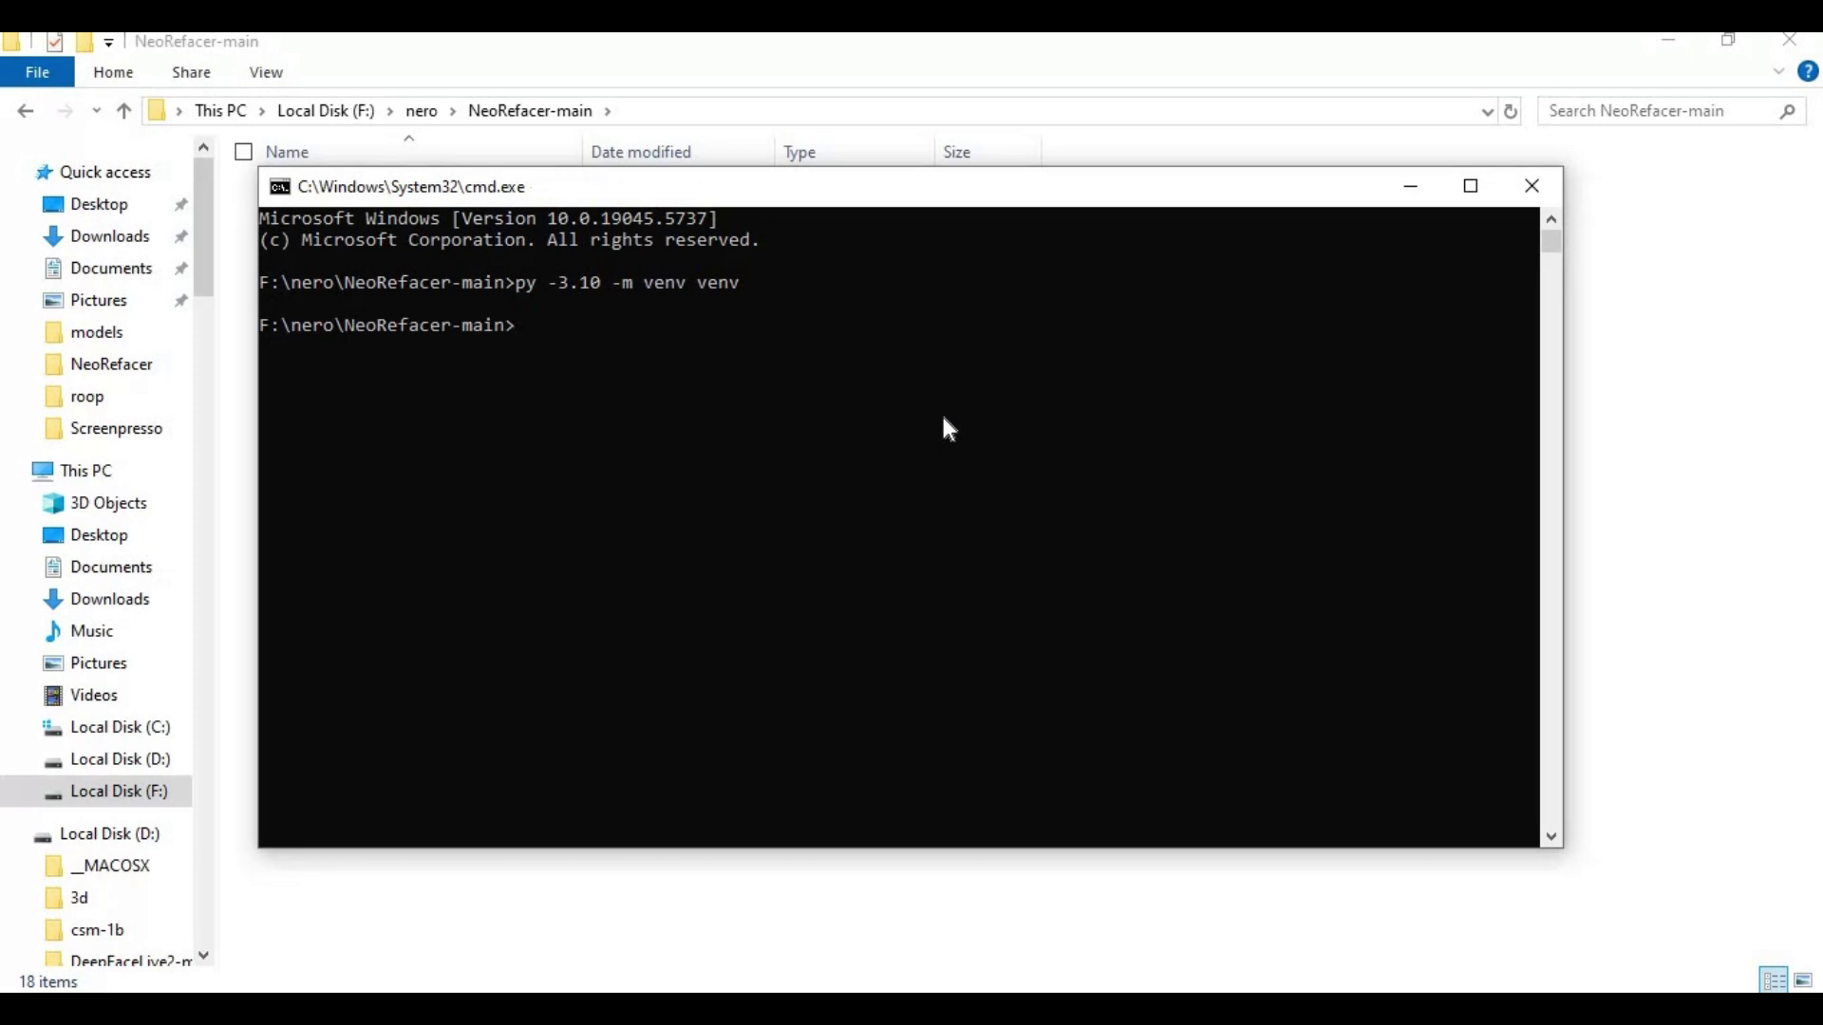
Activate the new environment with 'venv\scripts\activate'
text(venv\scripts\activa)
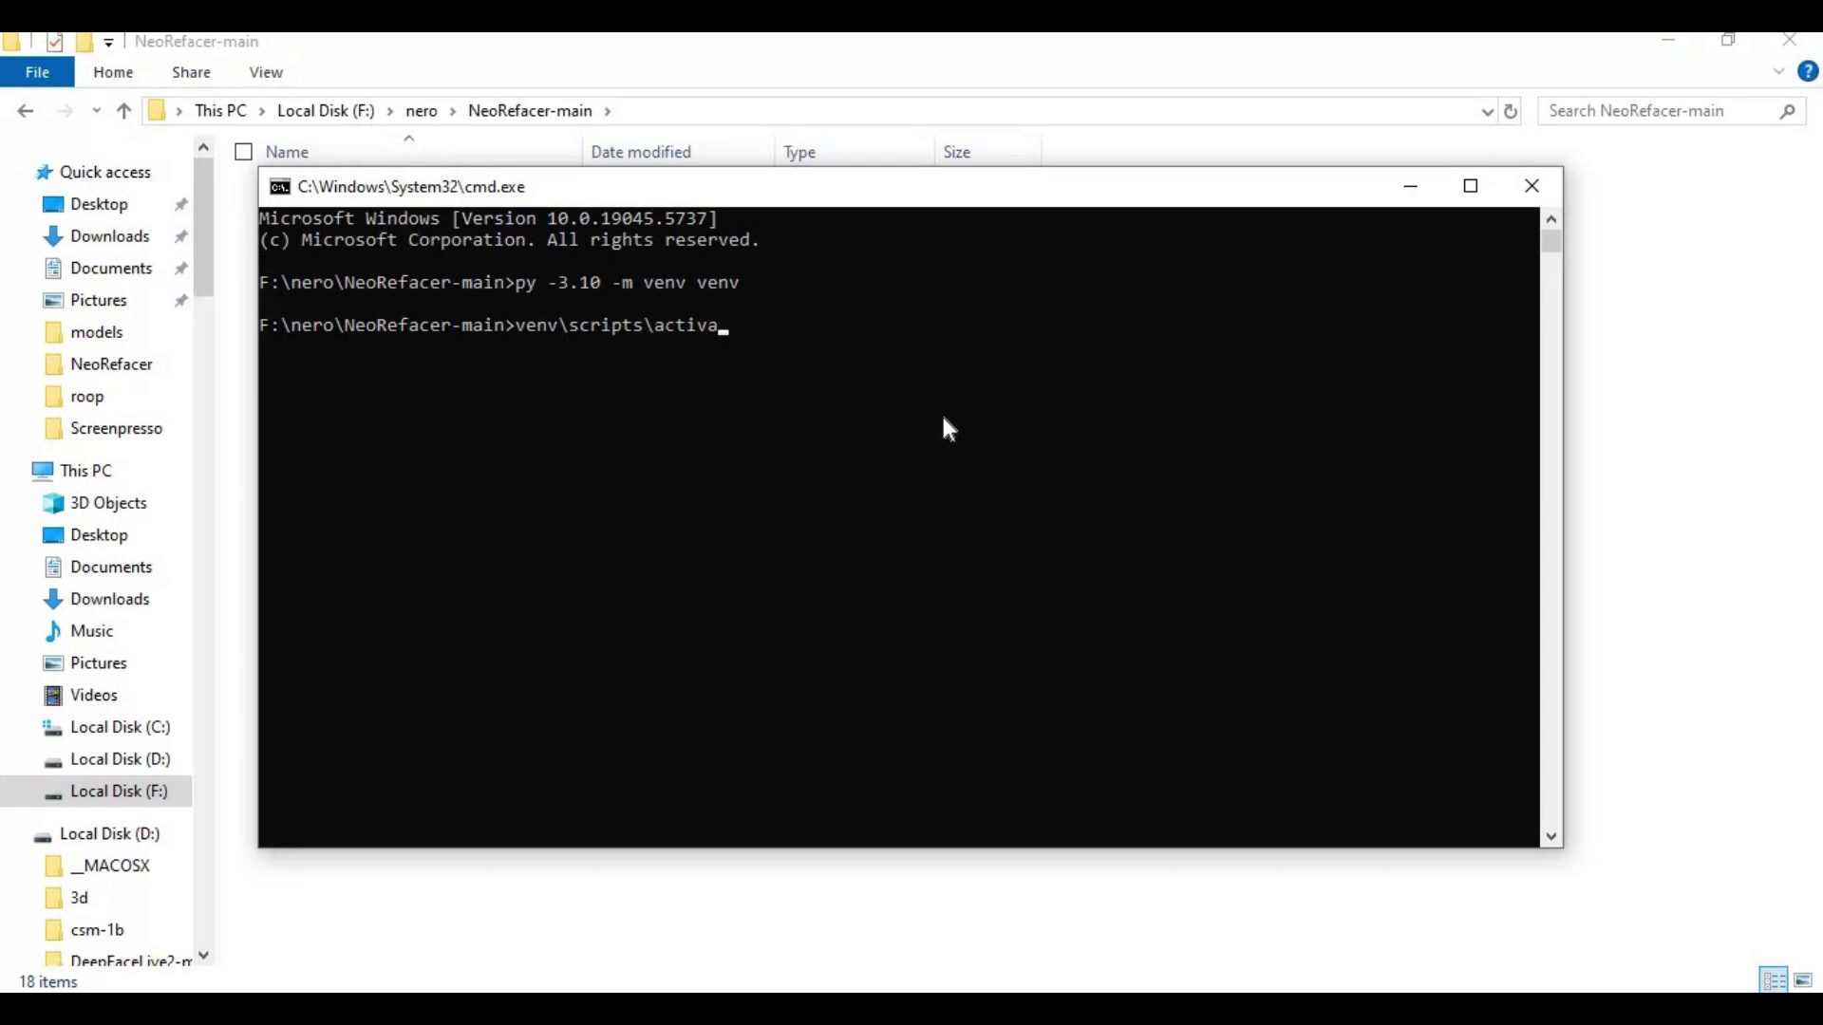
text(te)
key(Return)
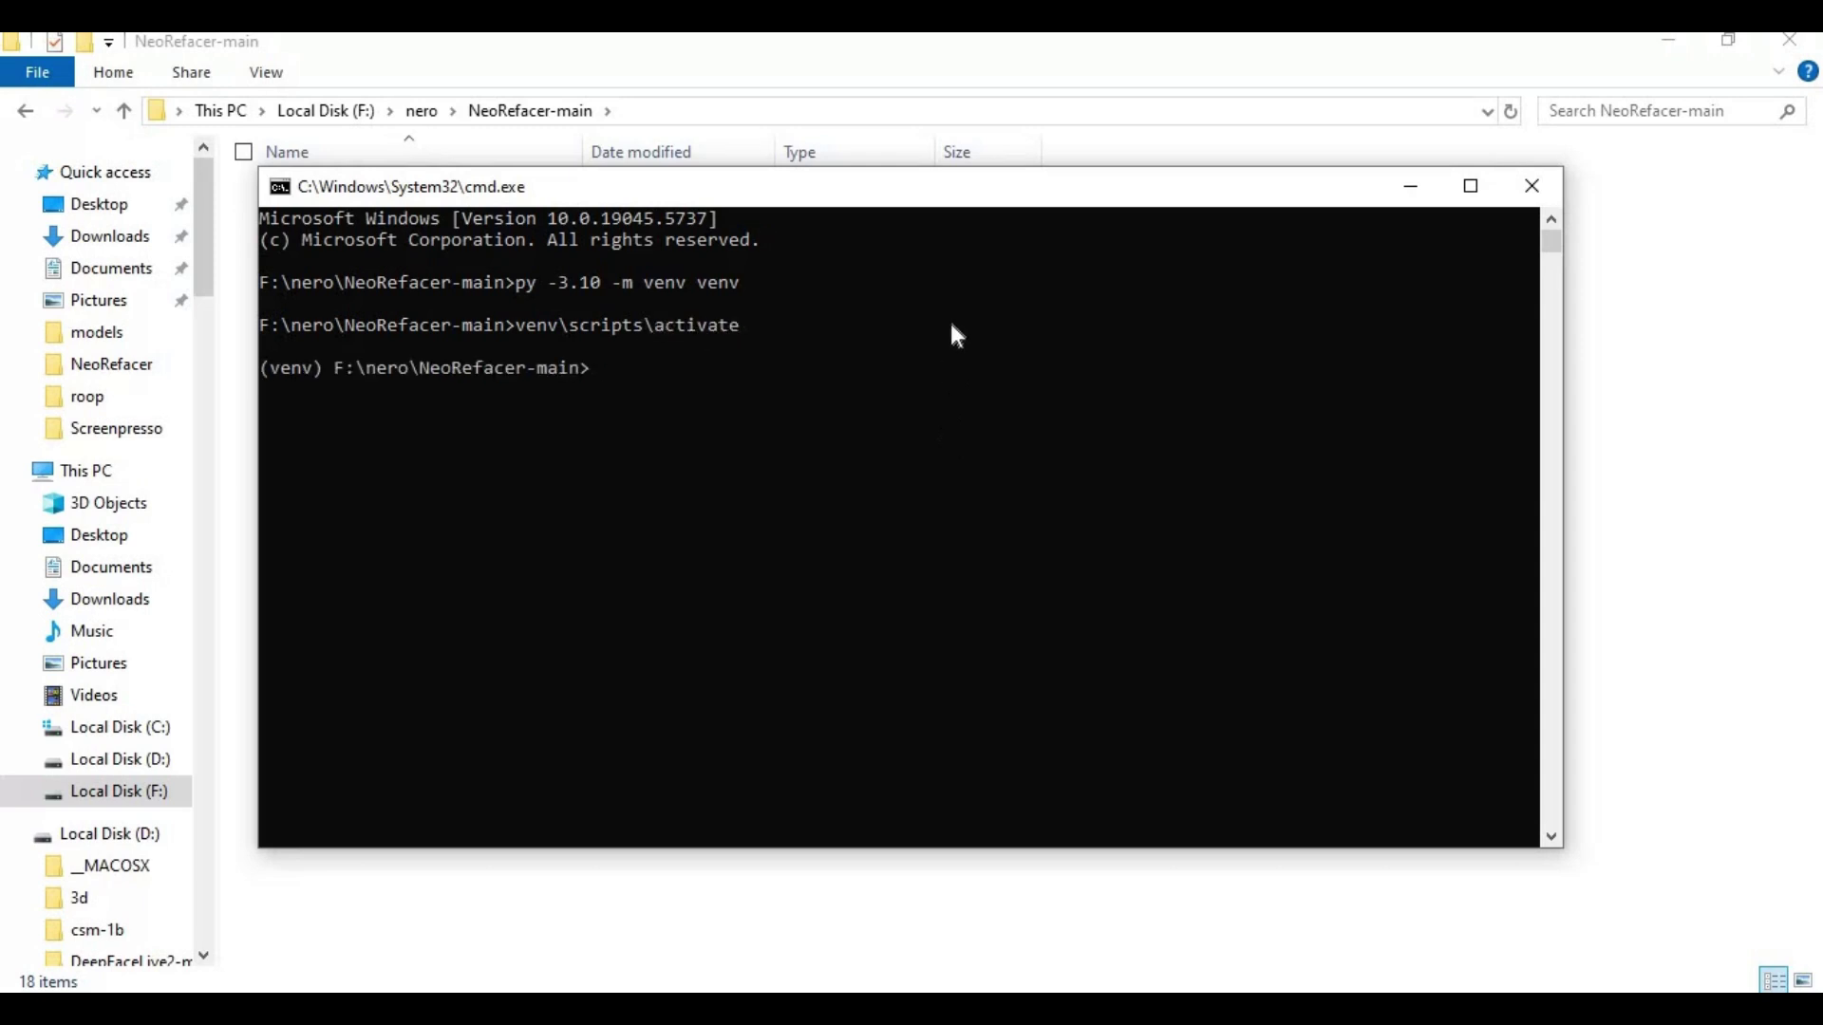
click(631, 917)
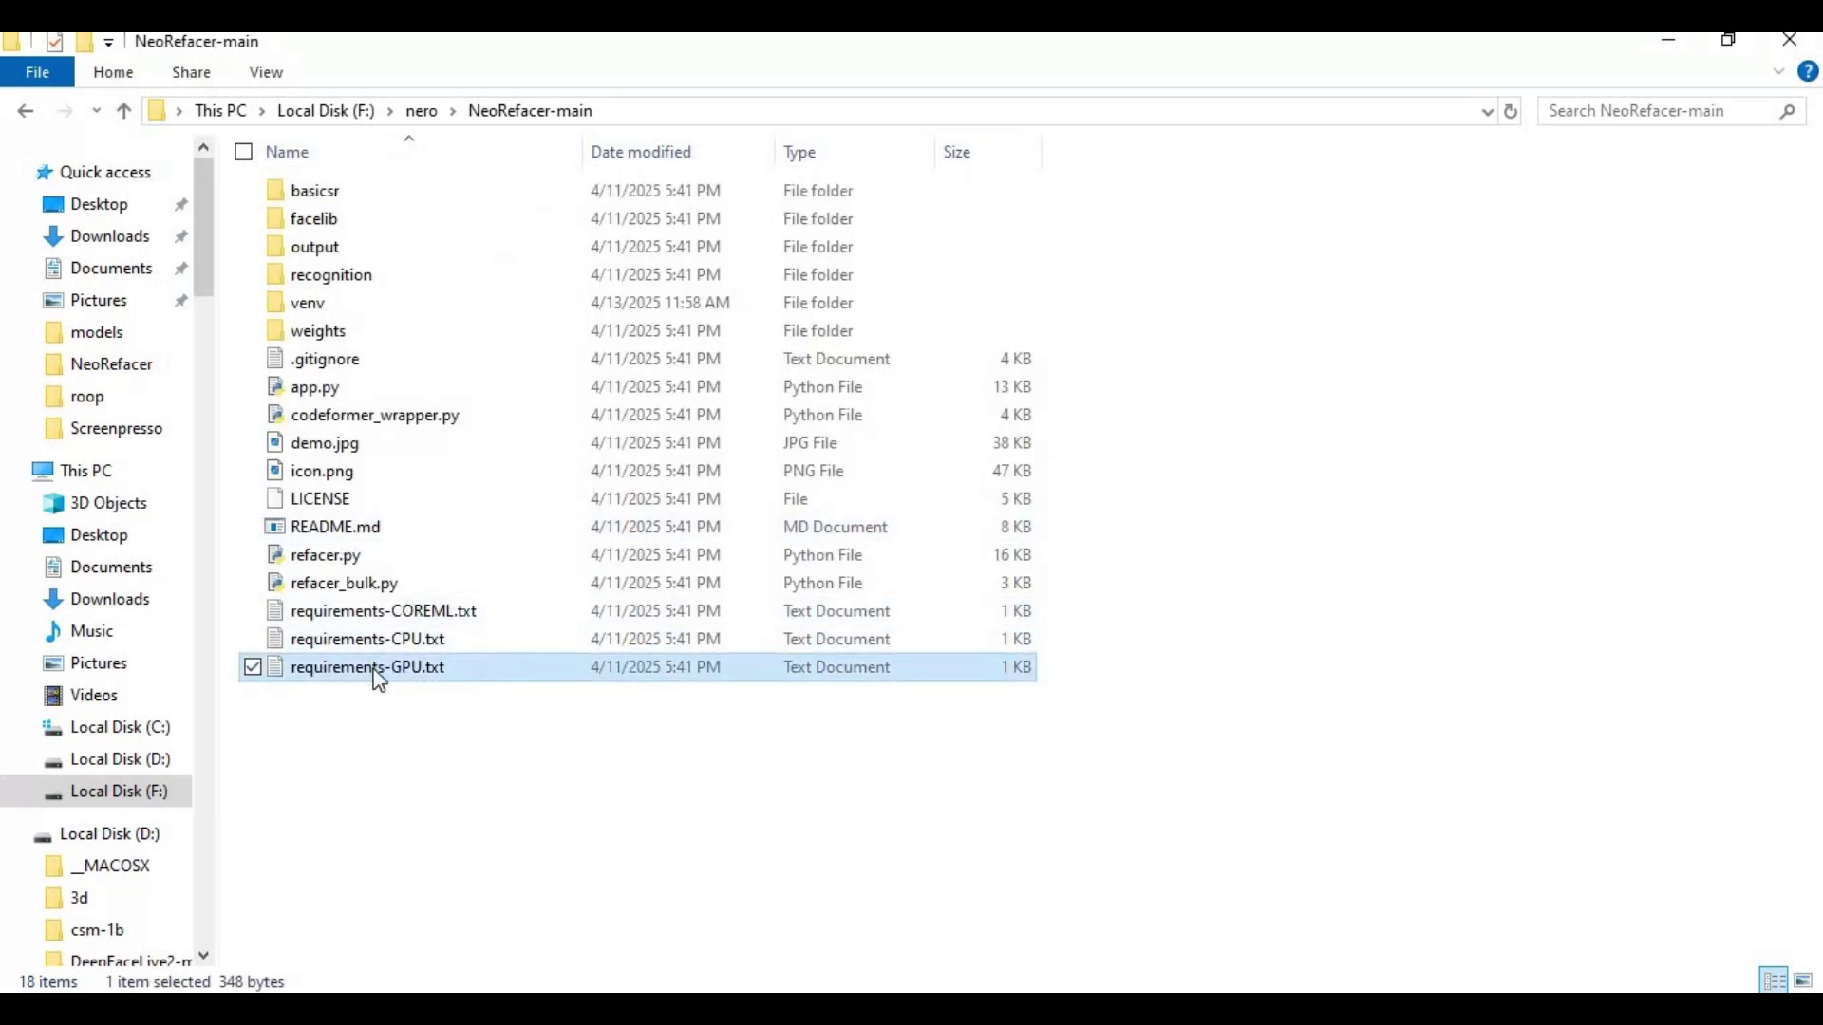
click(394, 638)
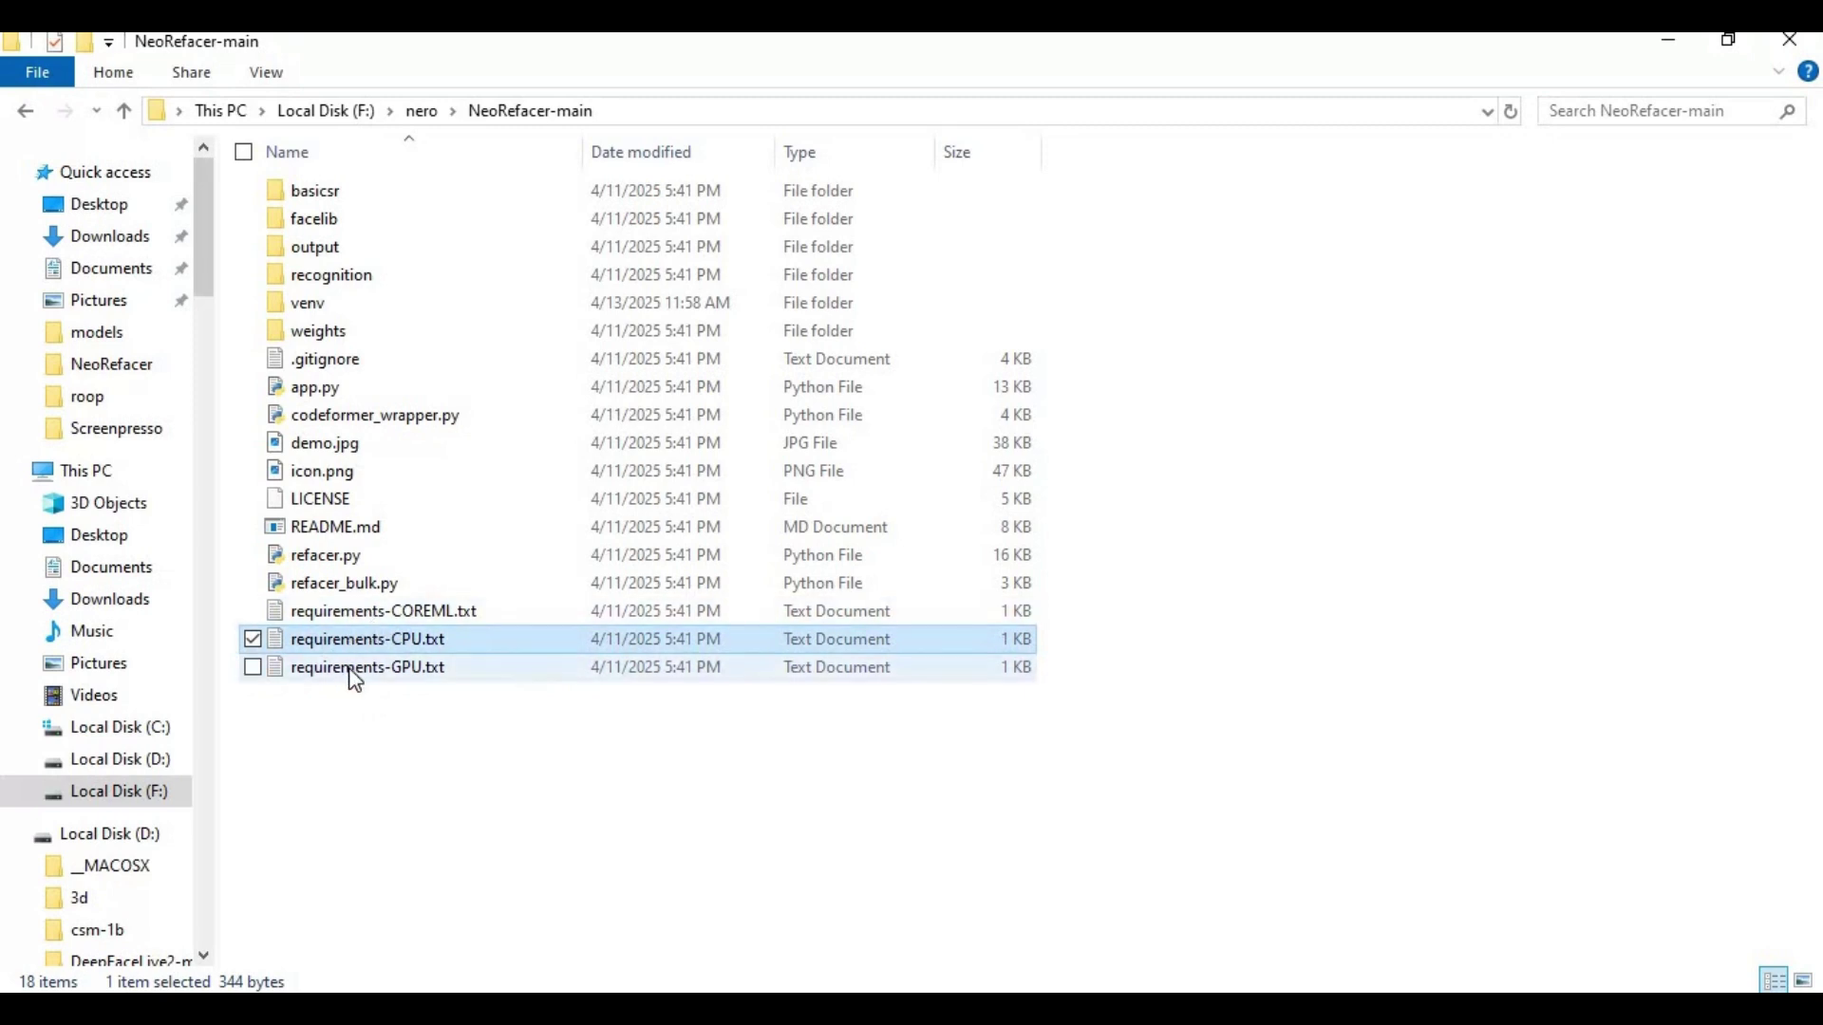
double_click(369, 646)
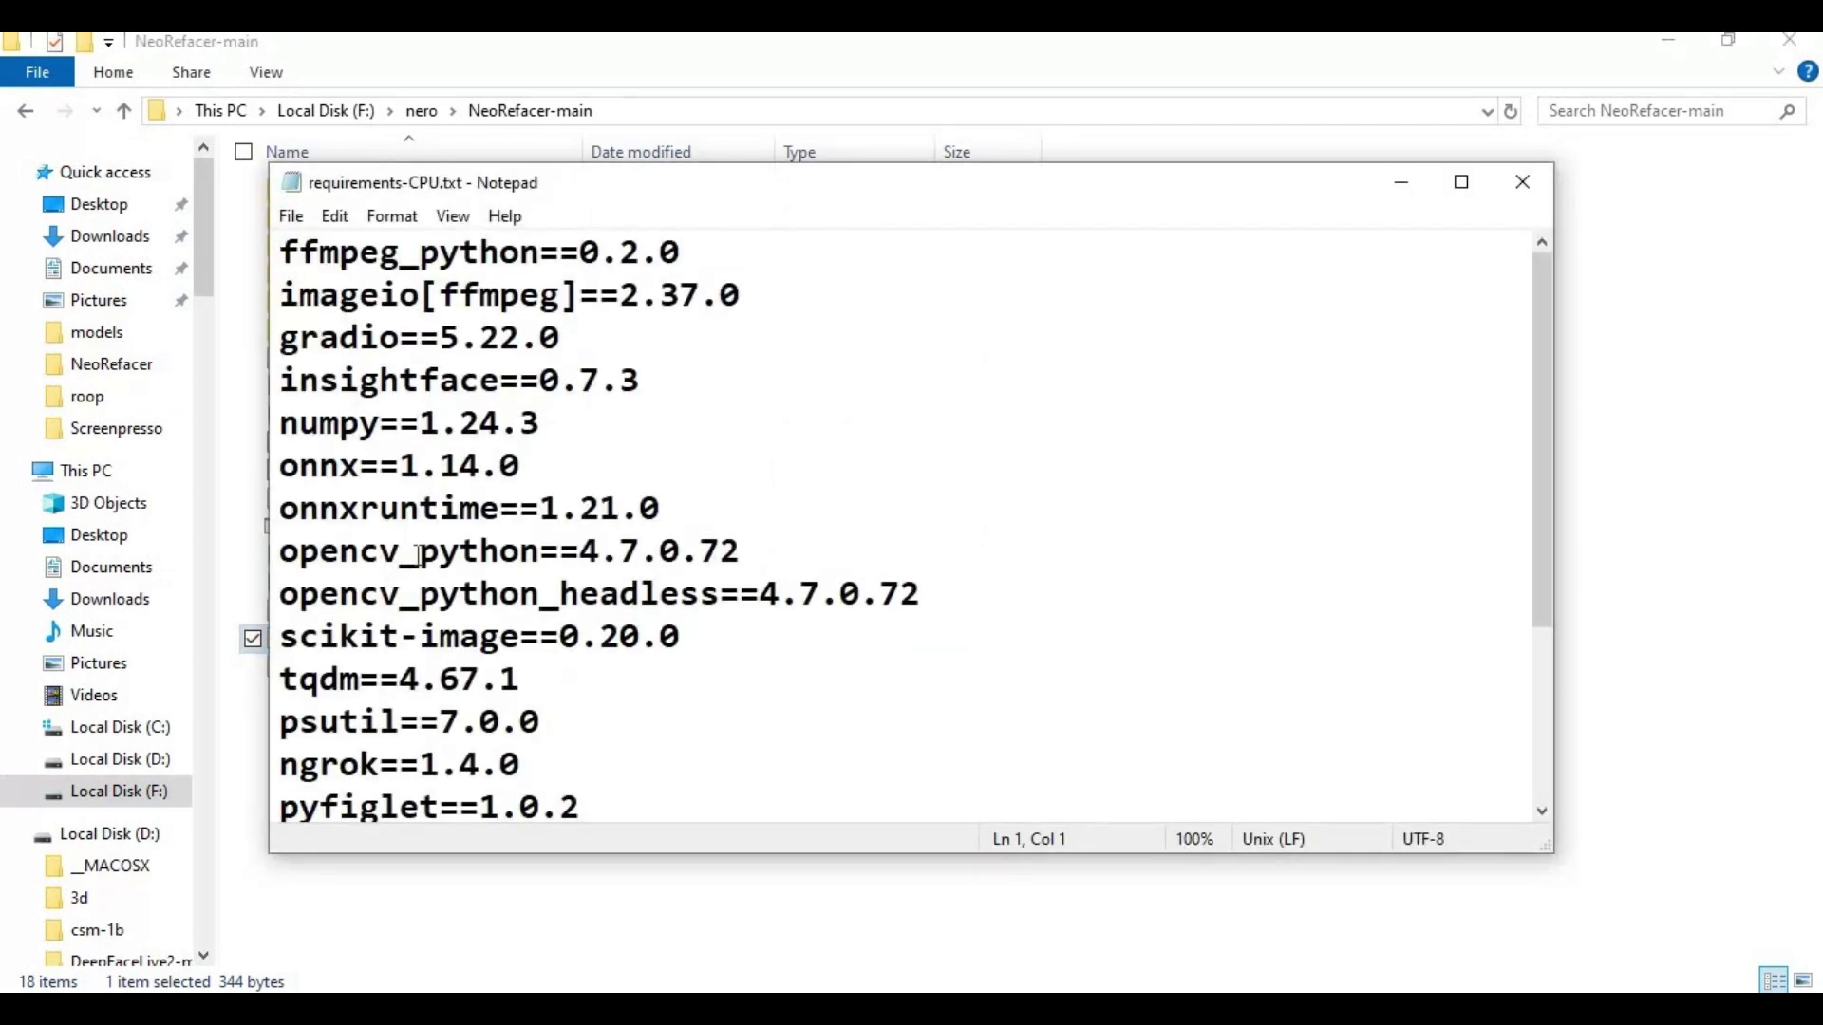
scroll(418, 551, down, 2)
scroll(419, 552, up, 2)
click(1520, 186)
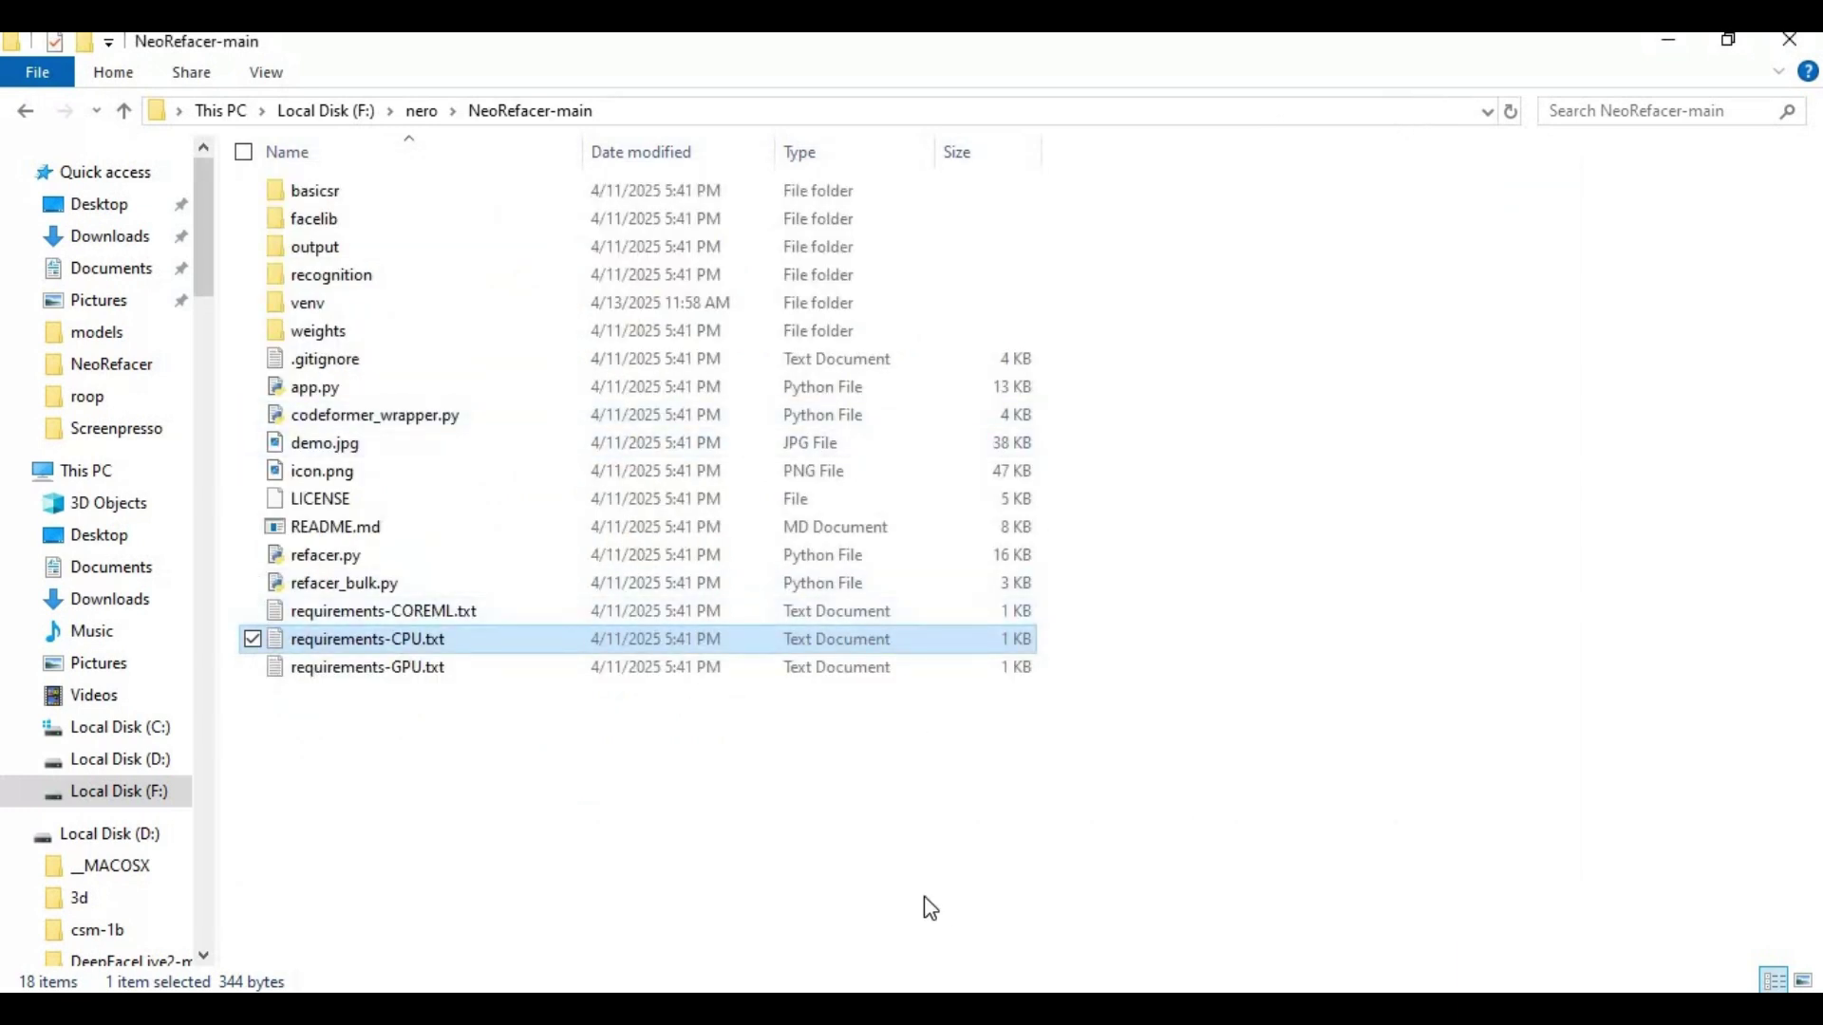
Run 'pip install -r requirements-cpu.txt', correcting the mistyped .com extension to .txt
click(940, 929)
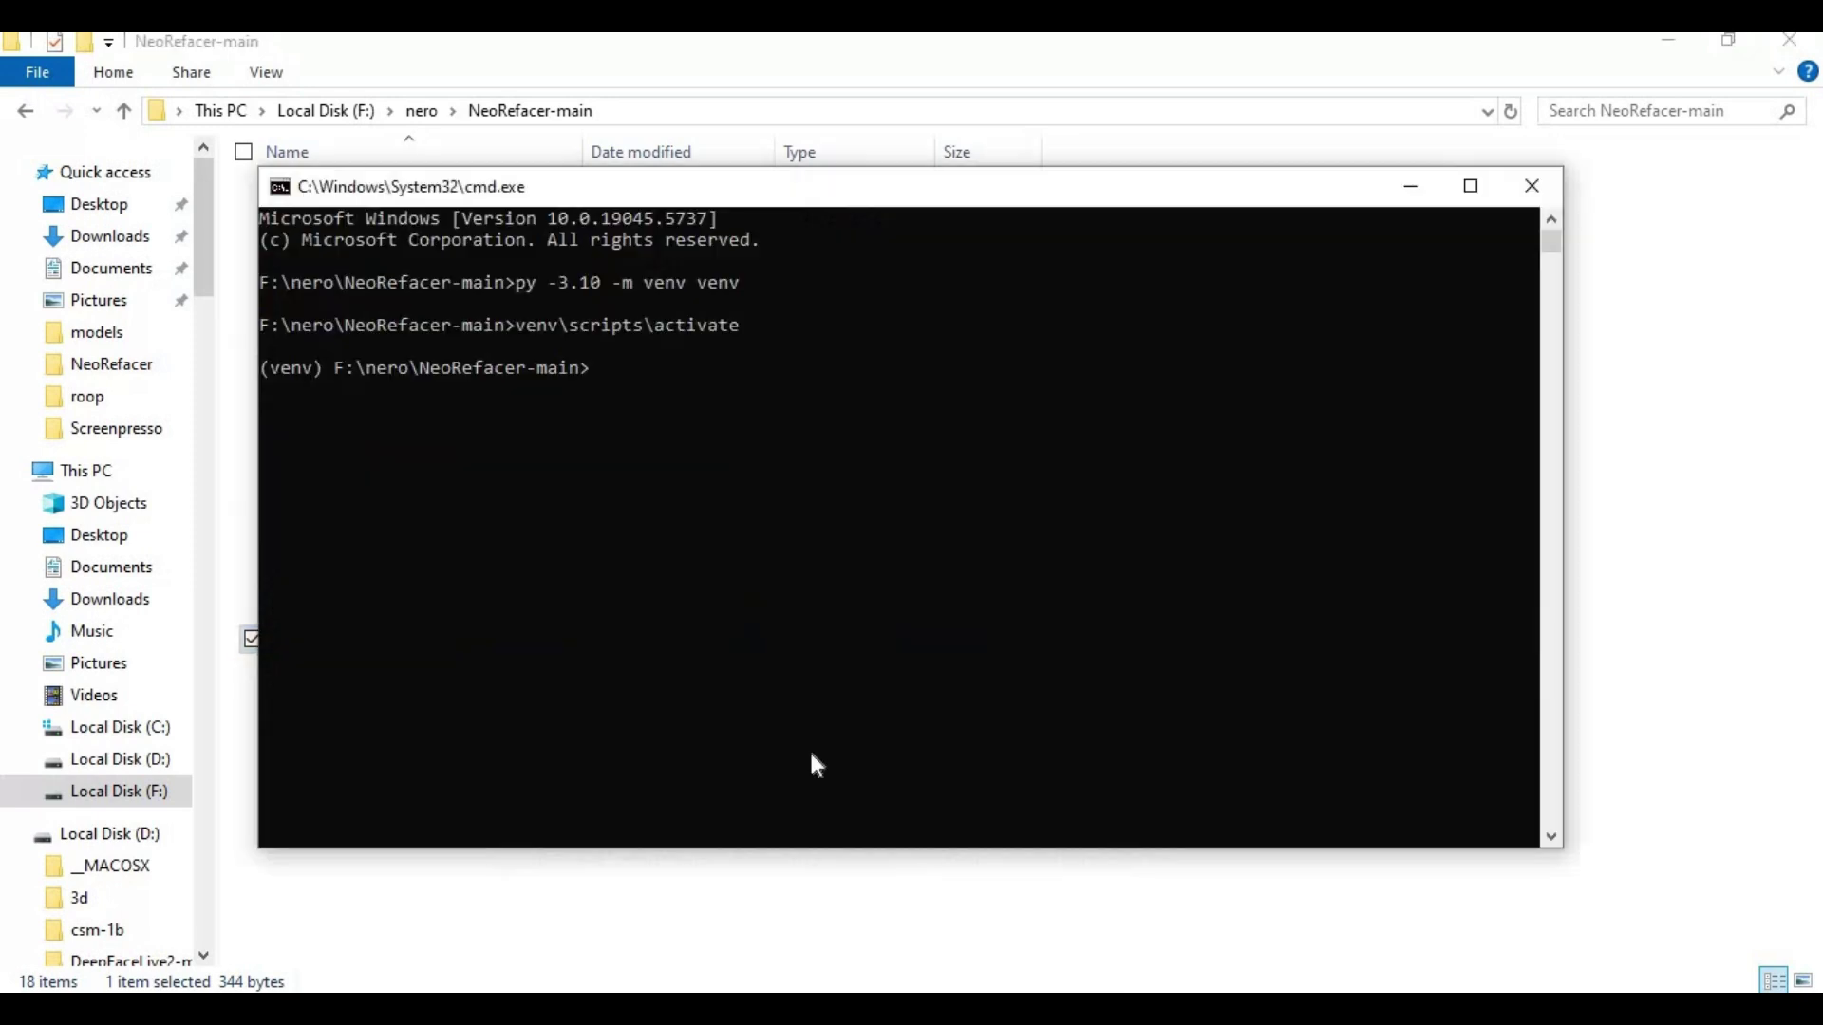
text(pip install -r requirements)
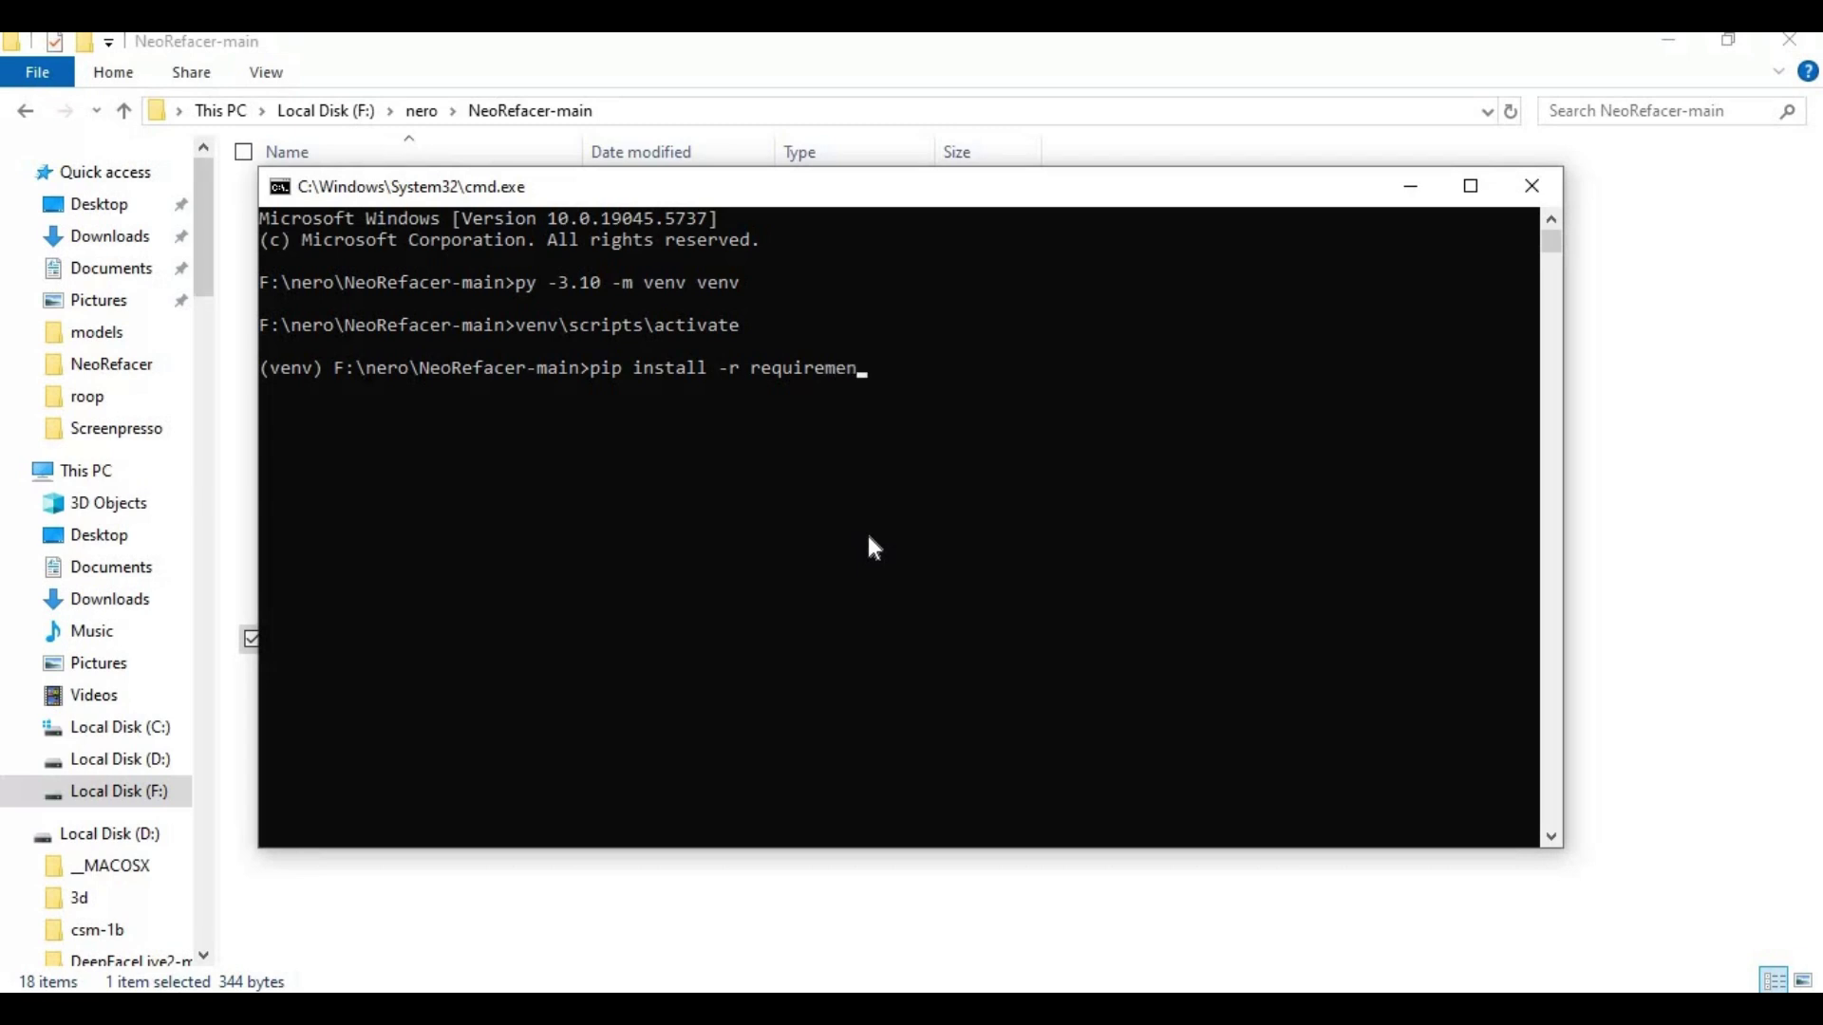
text(-cpu.com)
key(BackSpace)
key(BackSpace)
key(BackSpace)
text(txt)
key(Return)
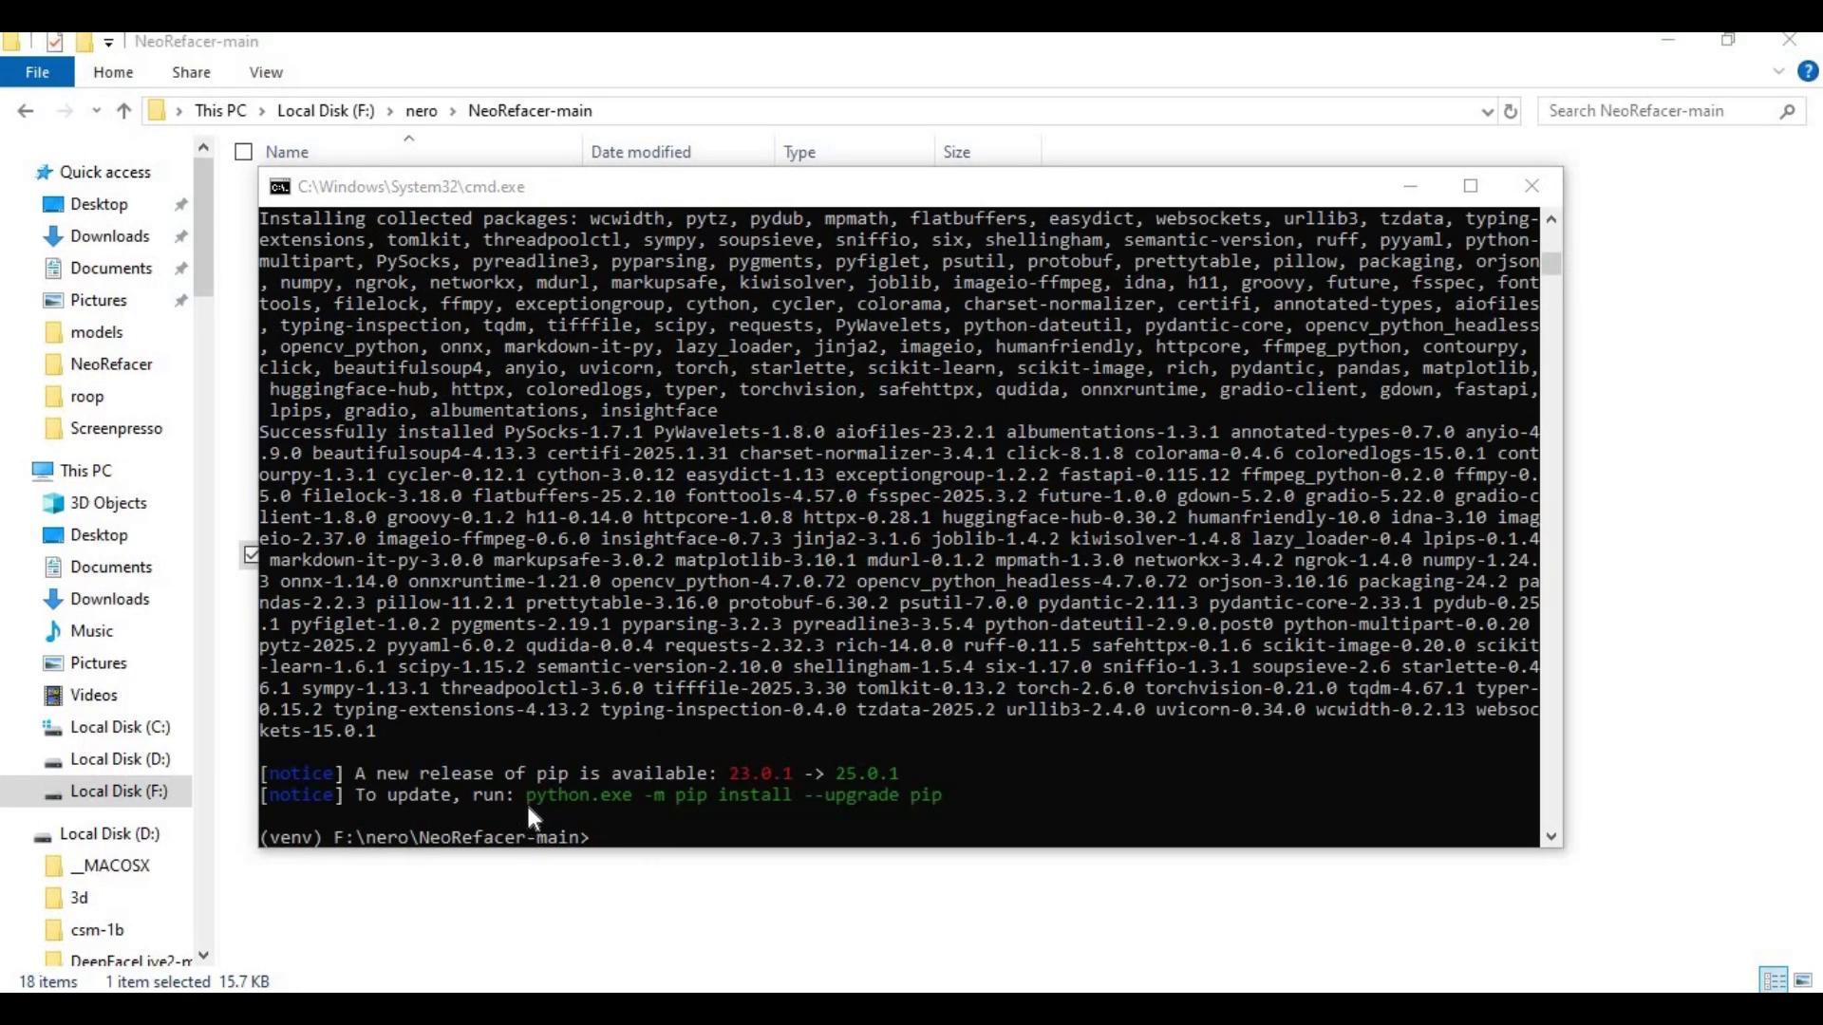
Copy and run the suggested 'python.exe -m pip install --upgrade pip' command
click(651, 803)
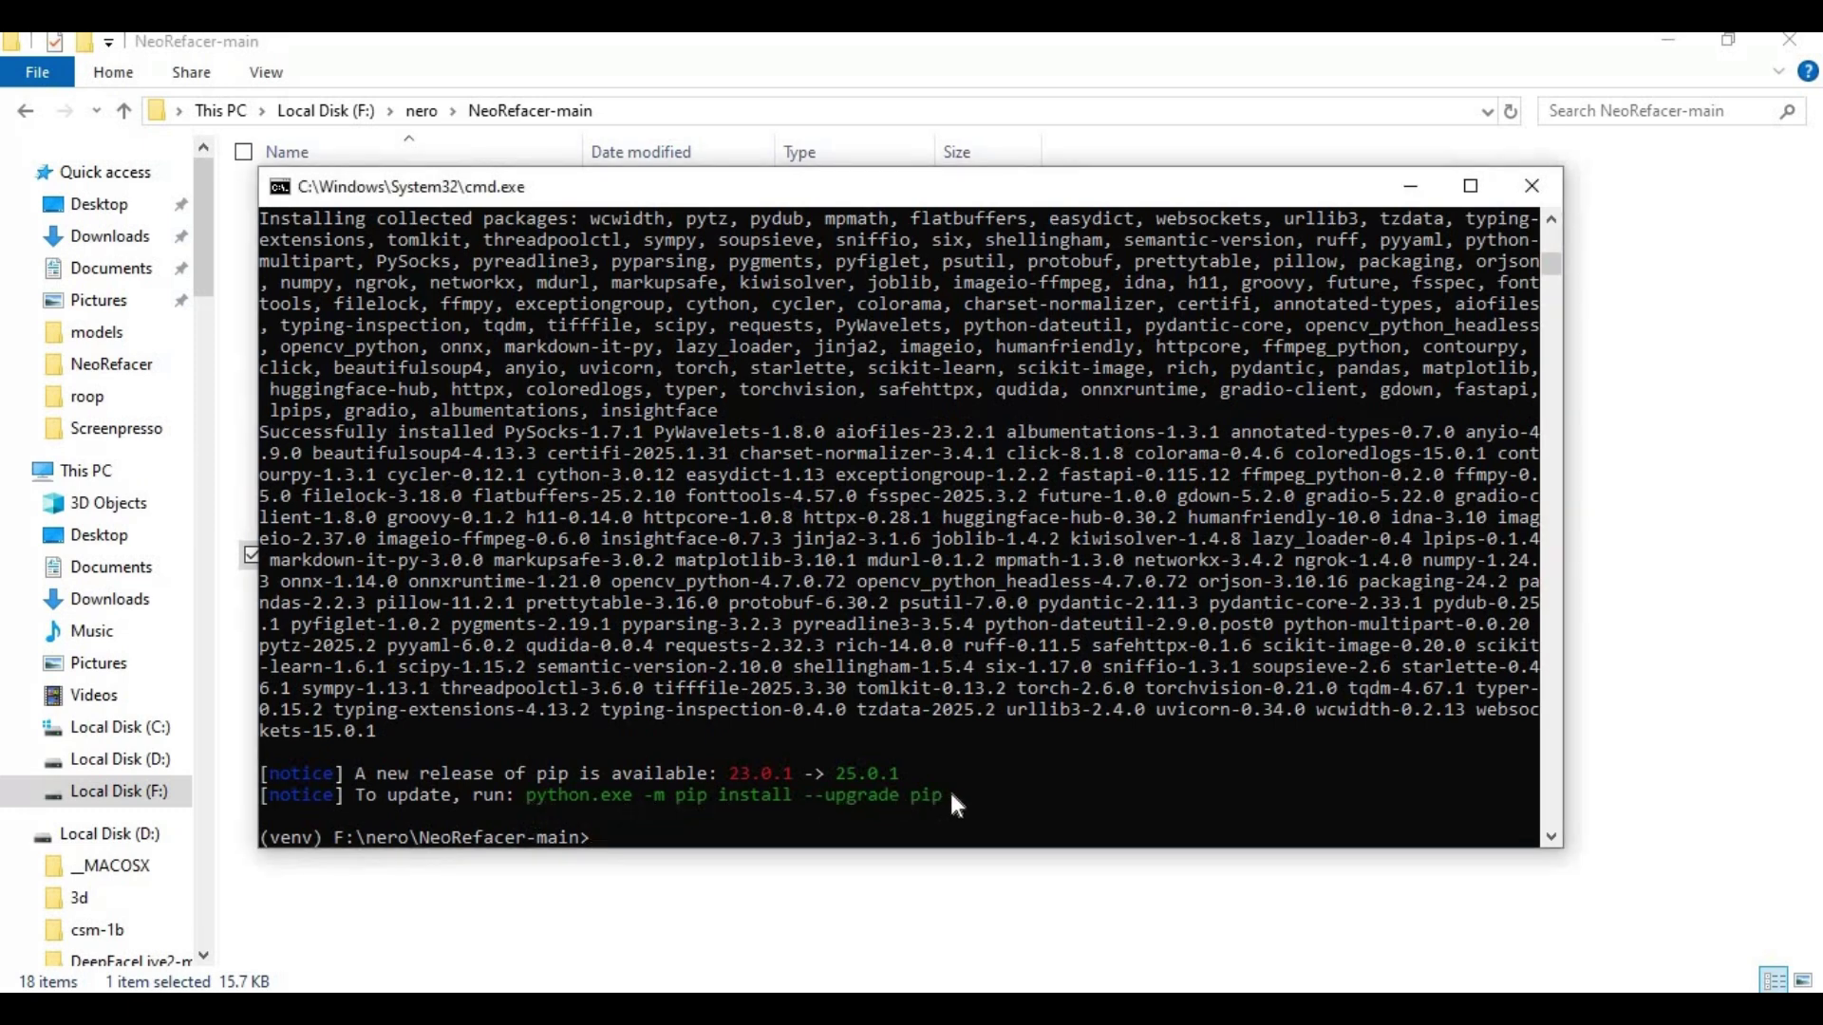
drag(951, 798, 532, 810)
key(ctrl+c)
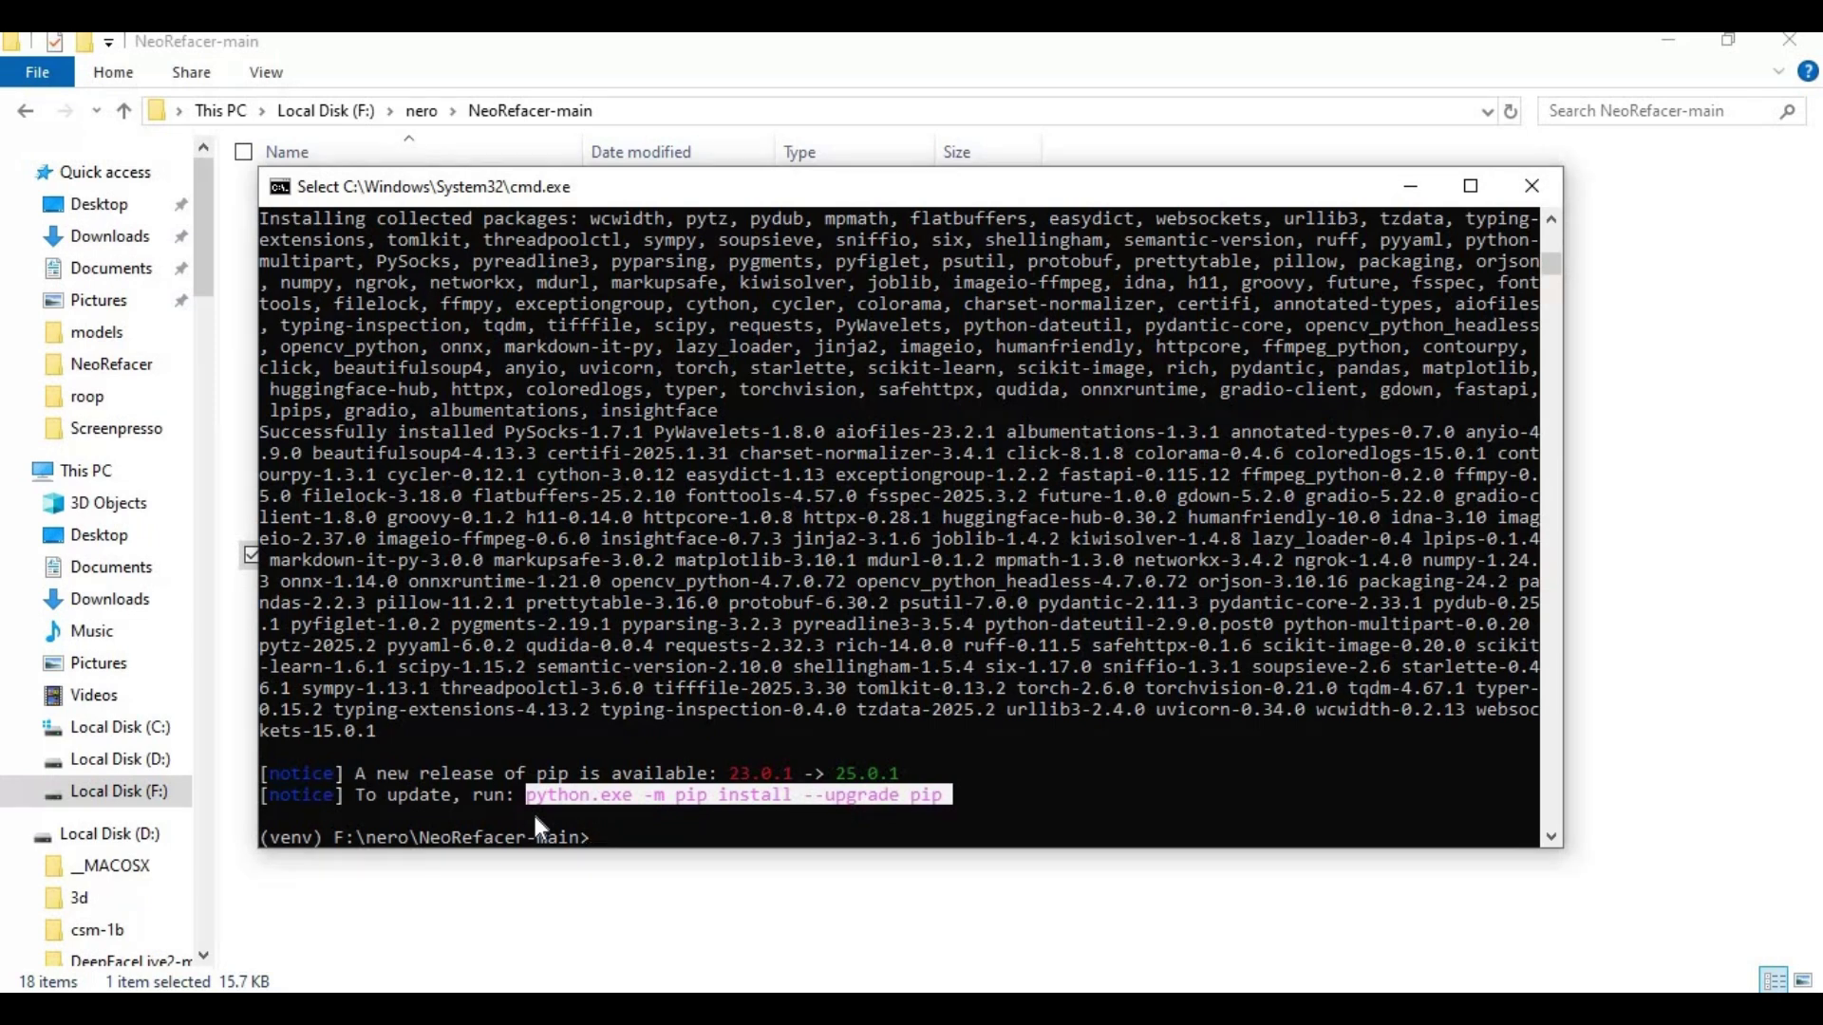
right_click(533, 811)
right_click(719, 823)
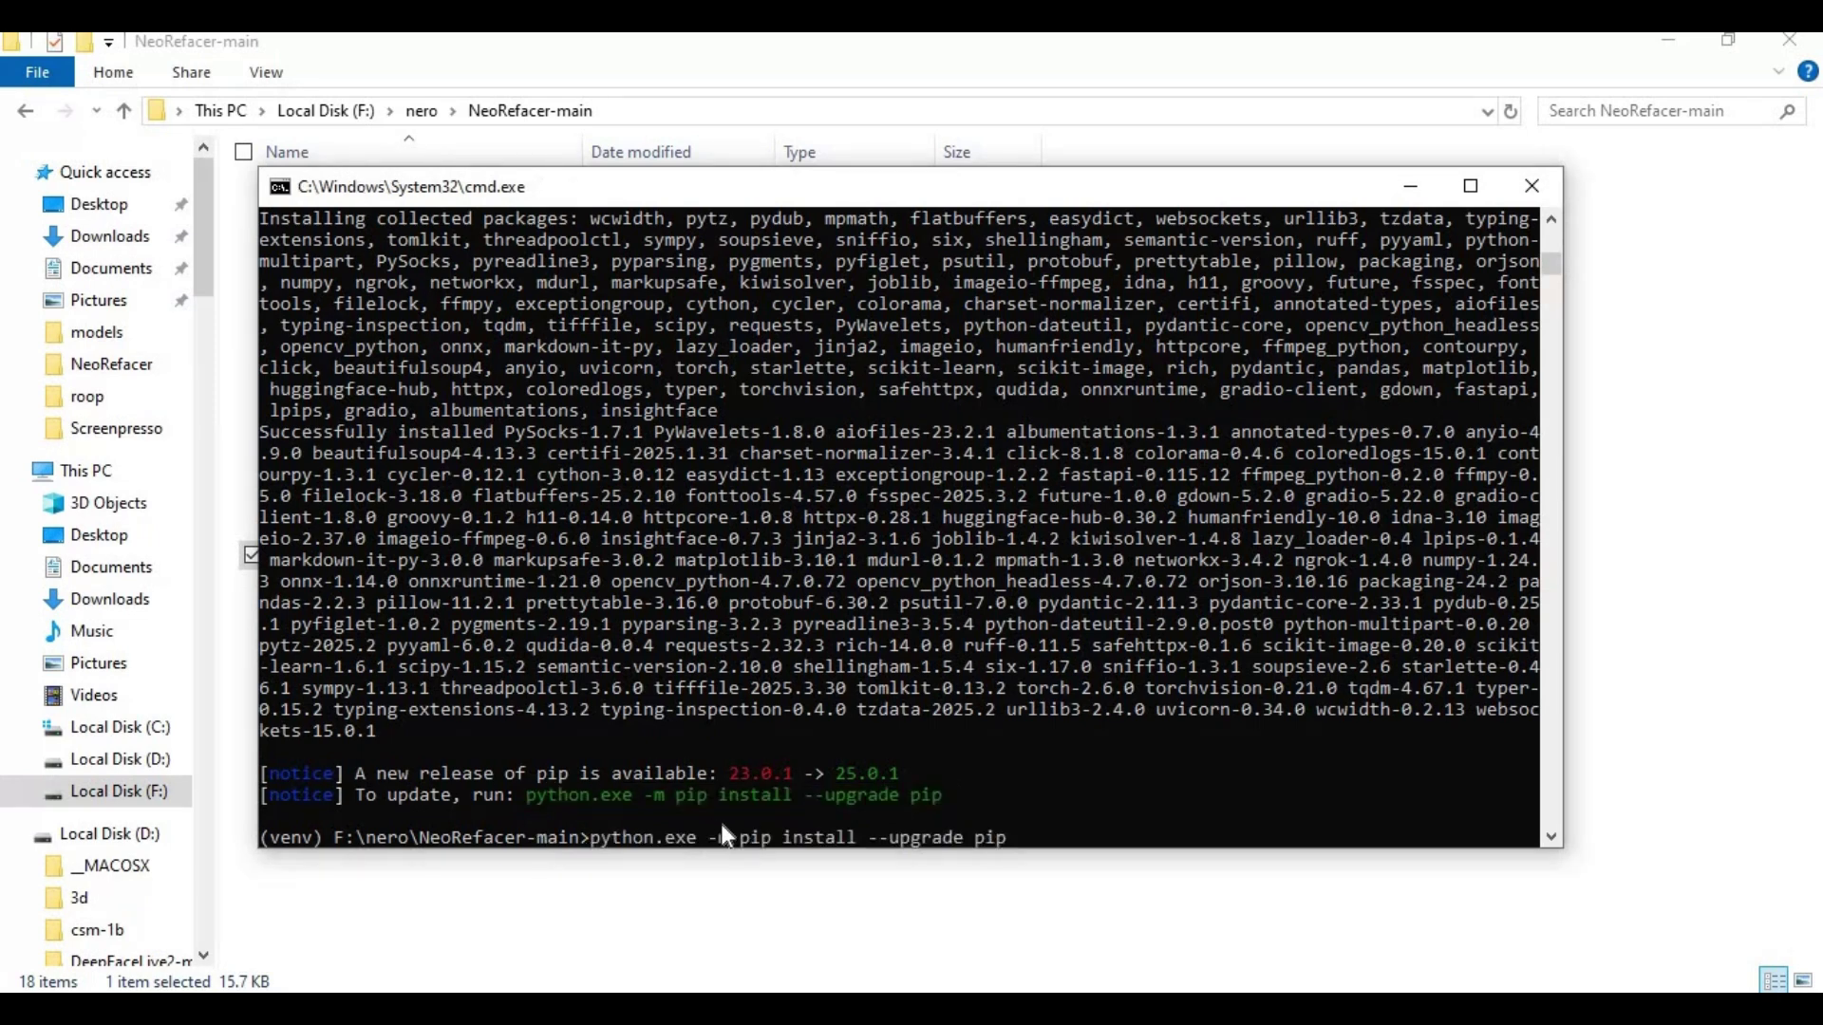
key(Return)
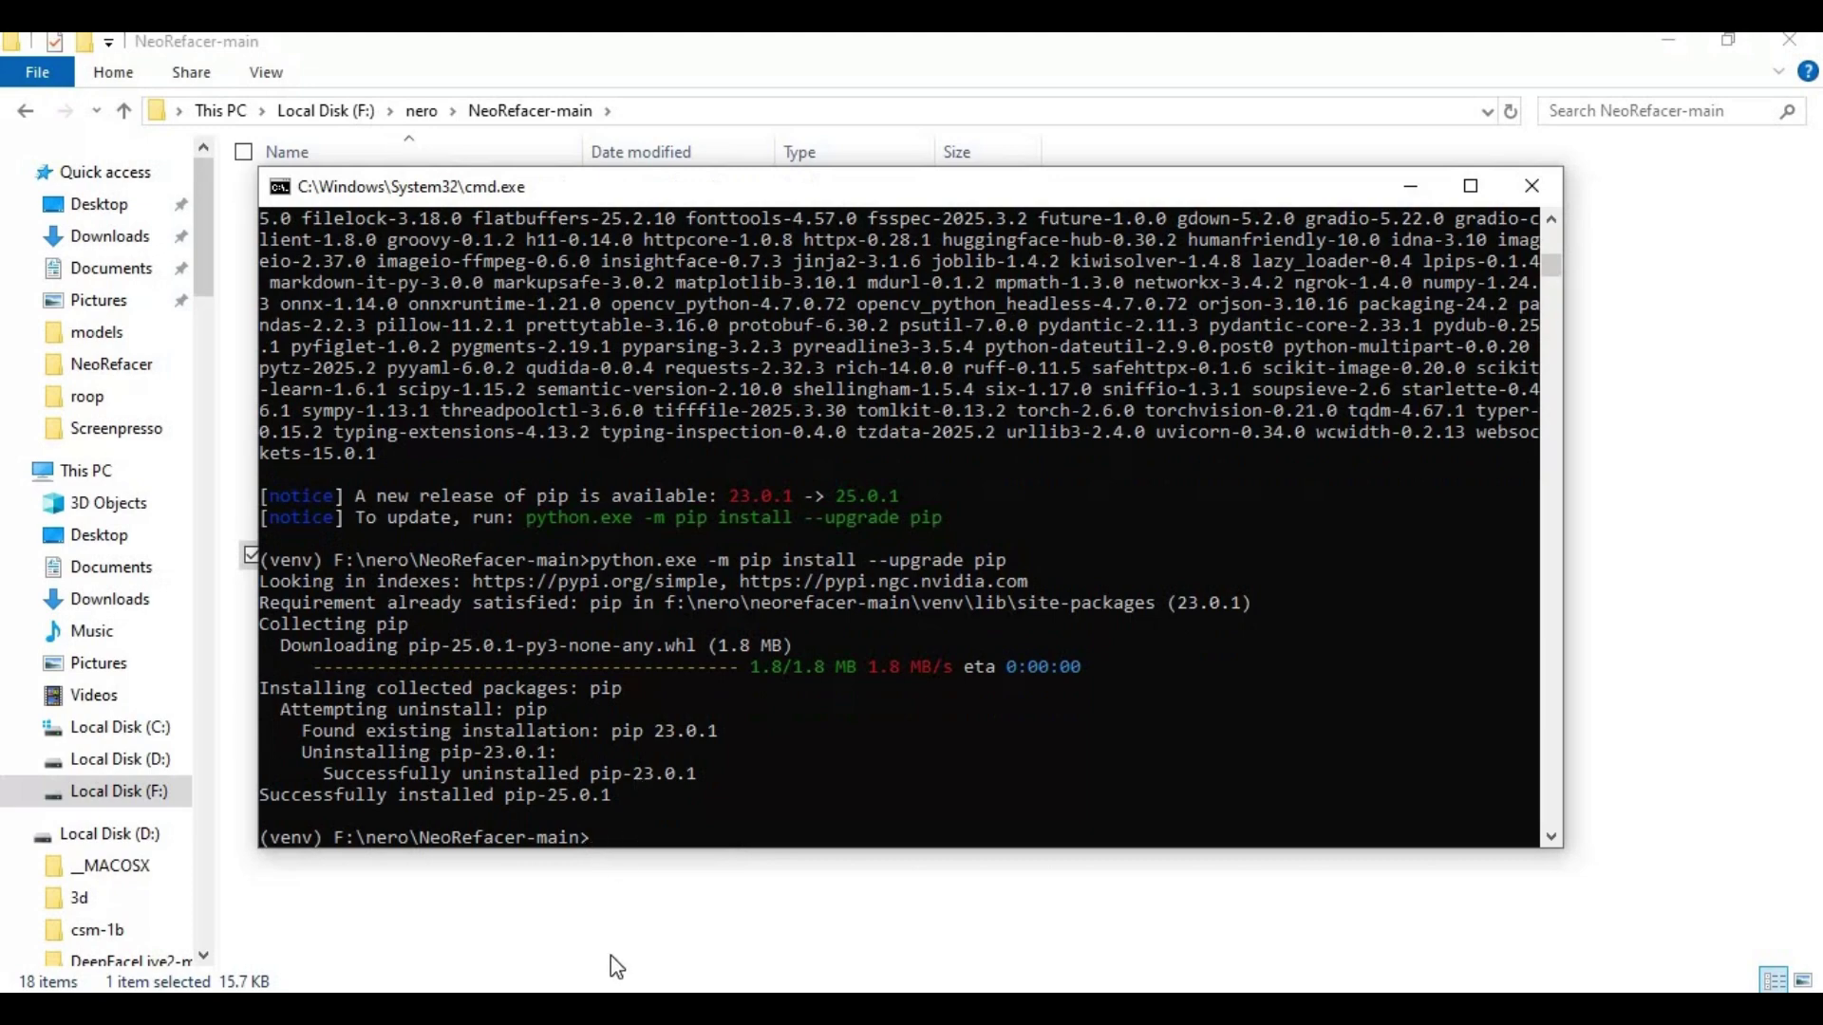
click(546, 959)
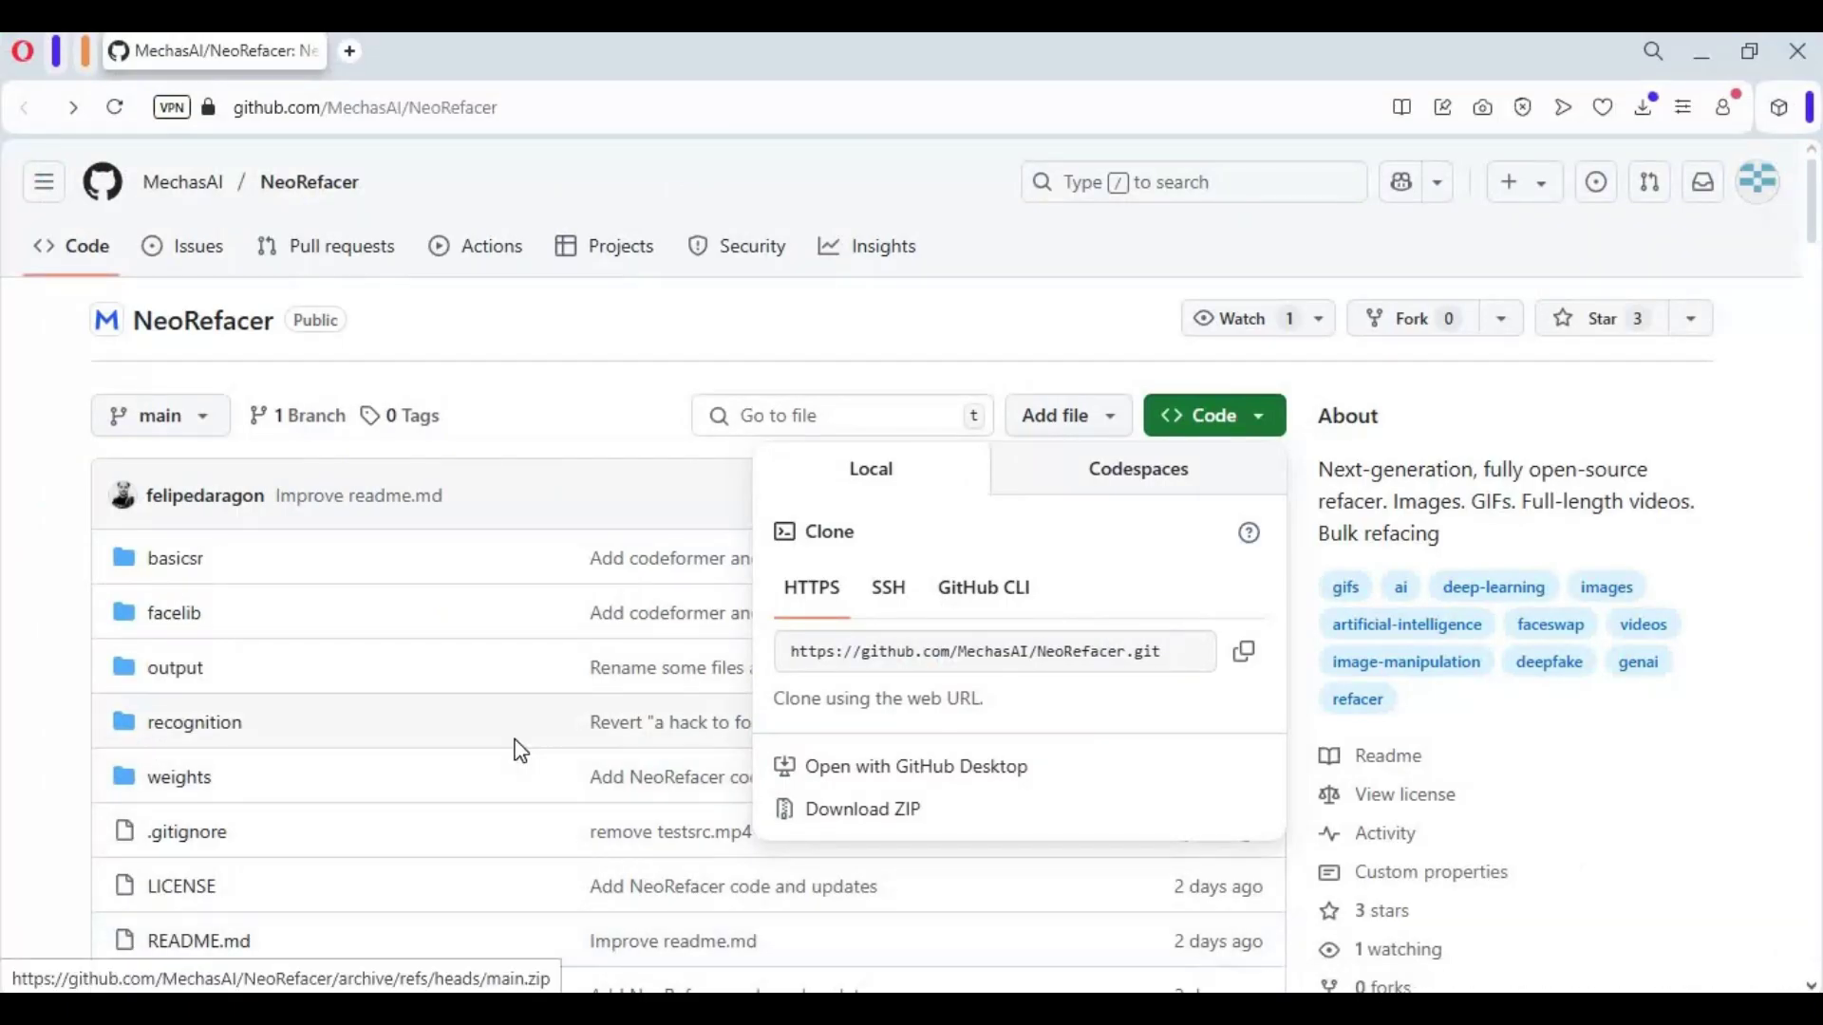
Scroll the GitHub README down to its Usage section
scroll(515, 745, down, 5)
scroll(516, 739, down, 20)
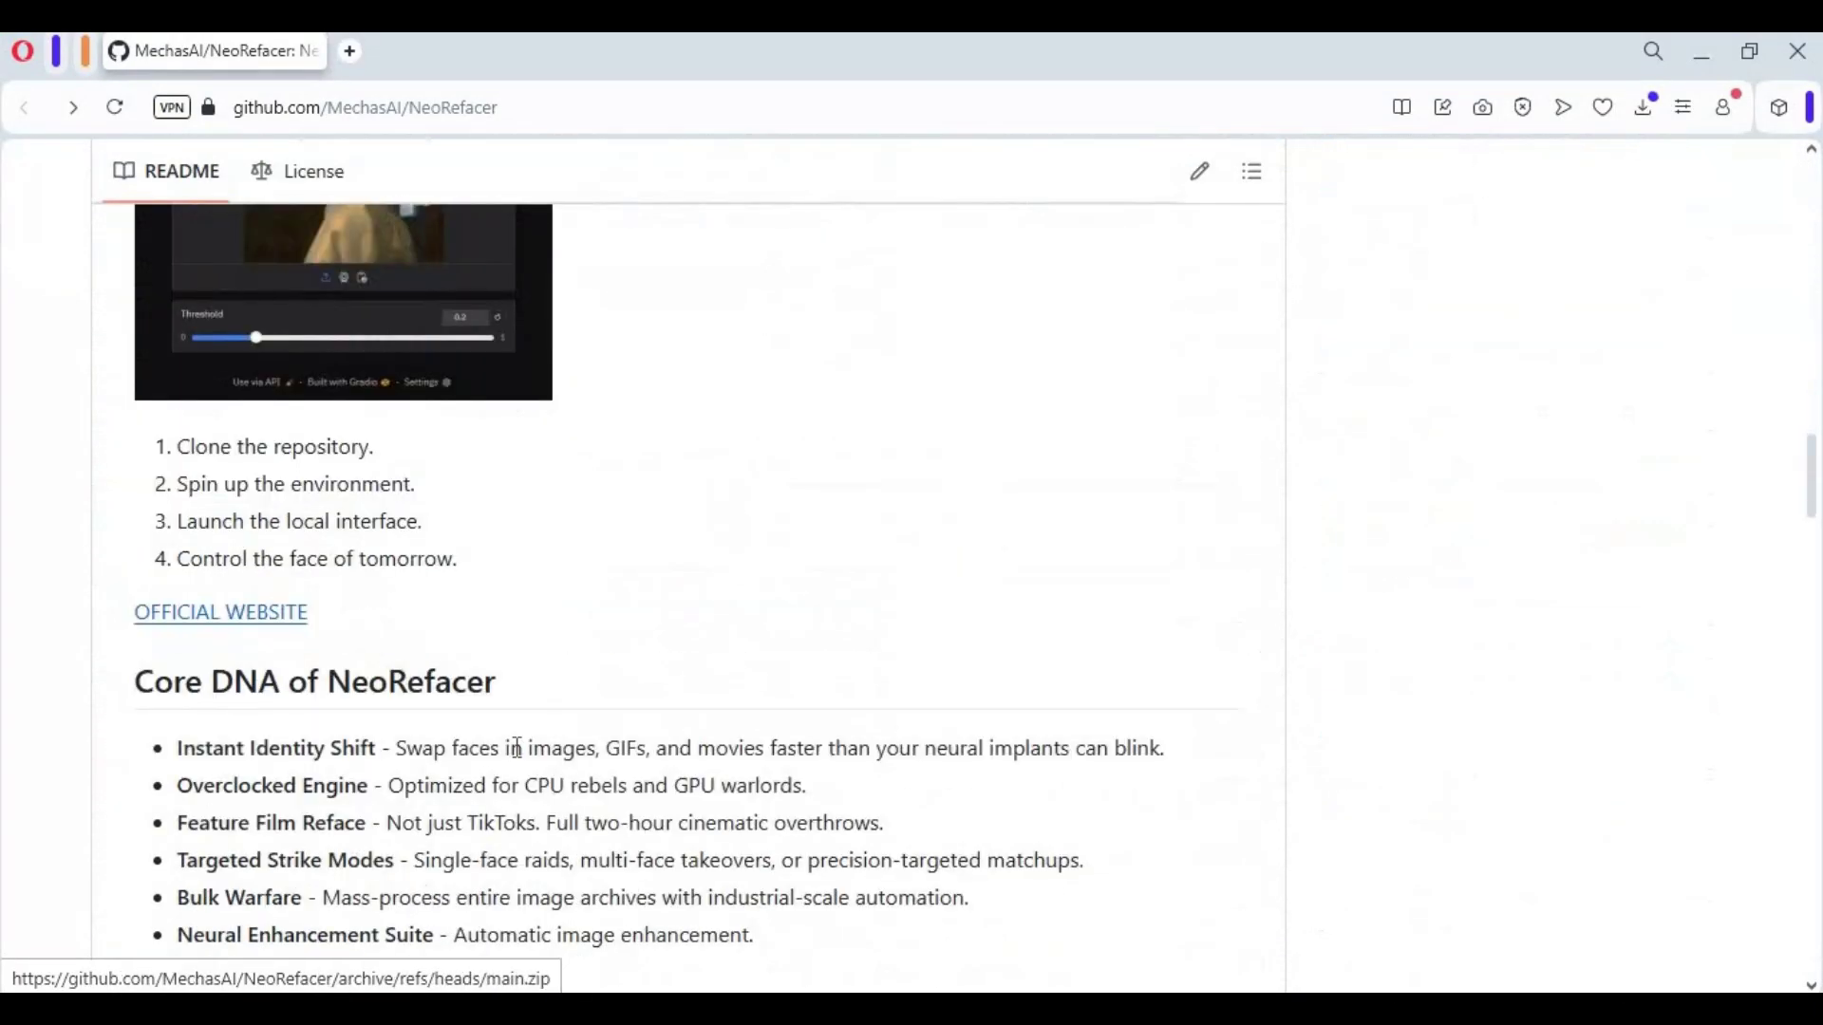
scroll(517, 747, down, 20)
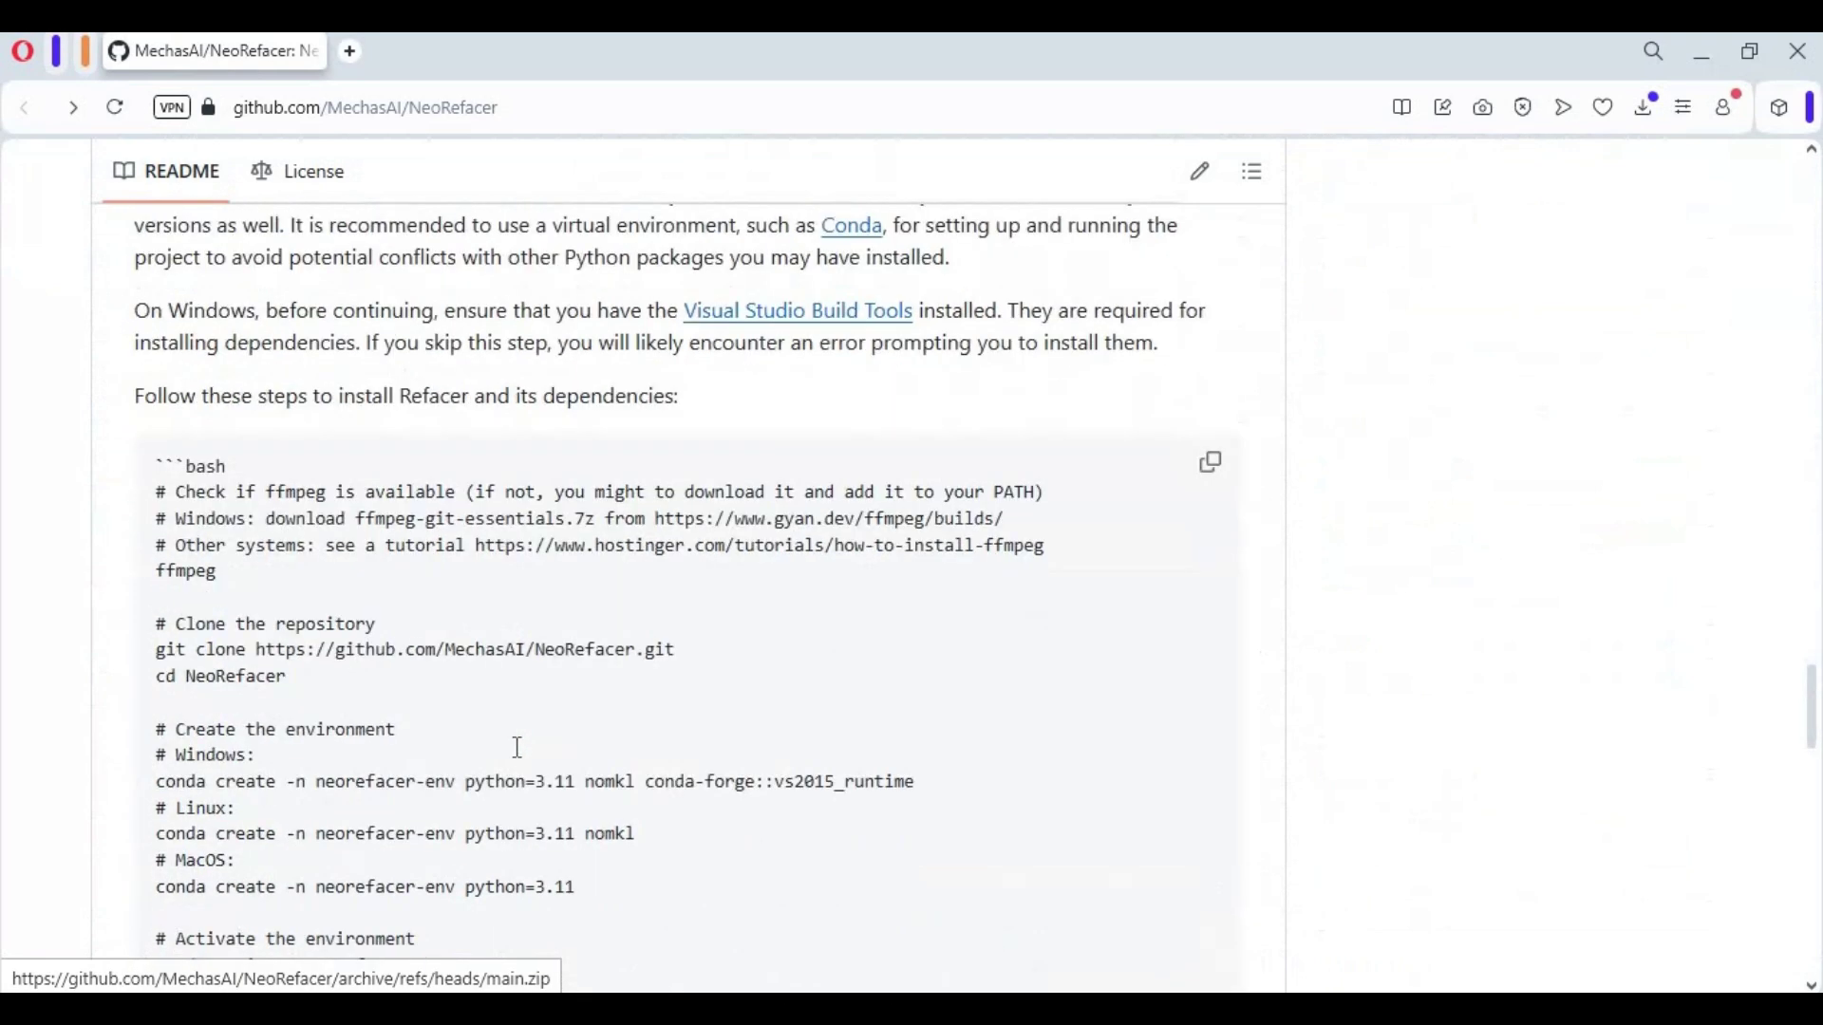
scroll(522, 759, down, 3)
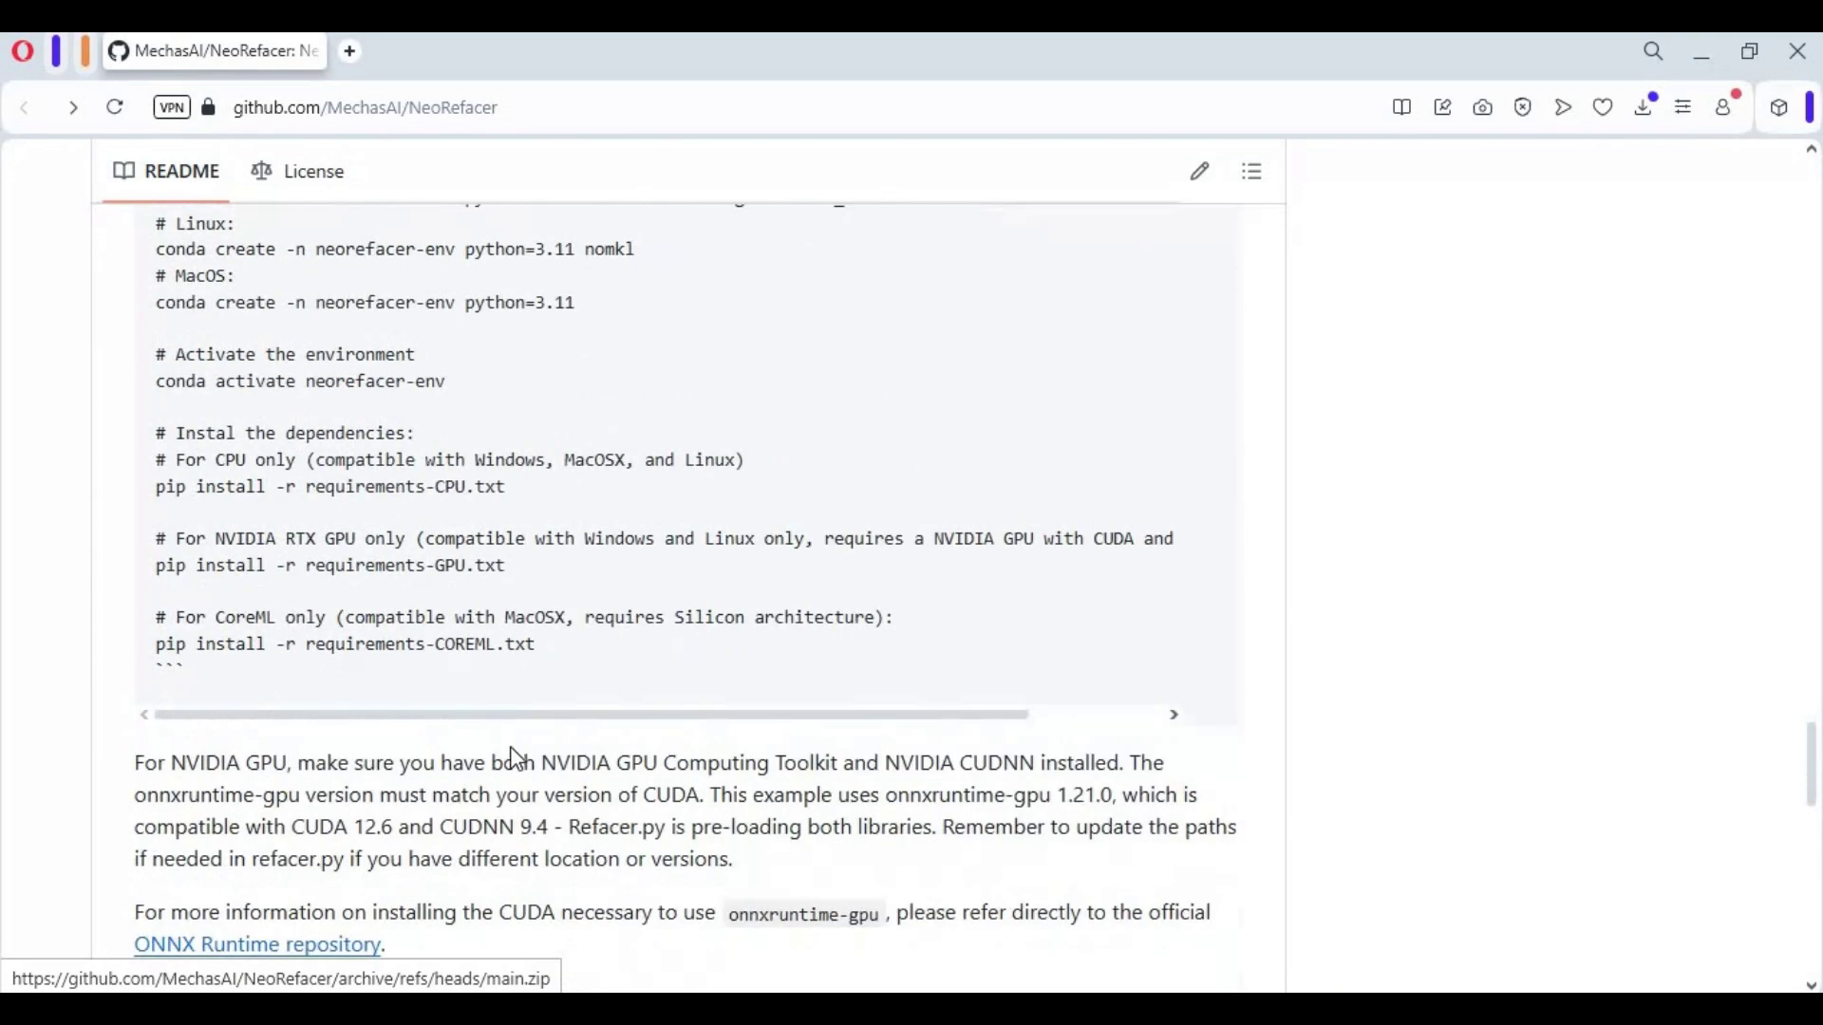
scroll(493, 746, down, 9)
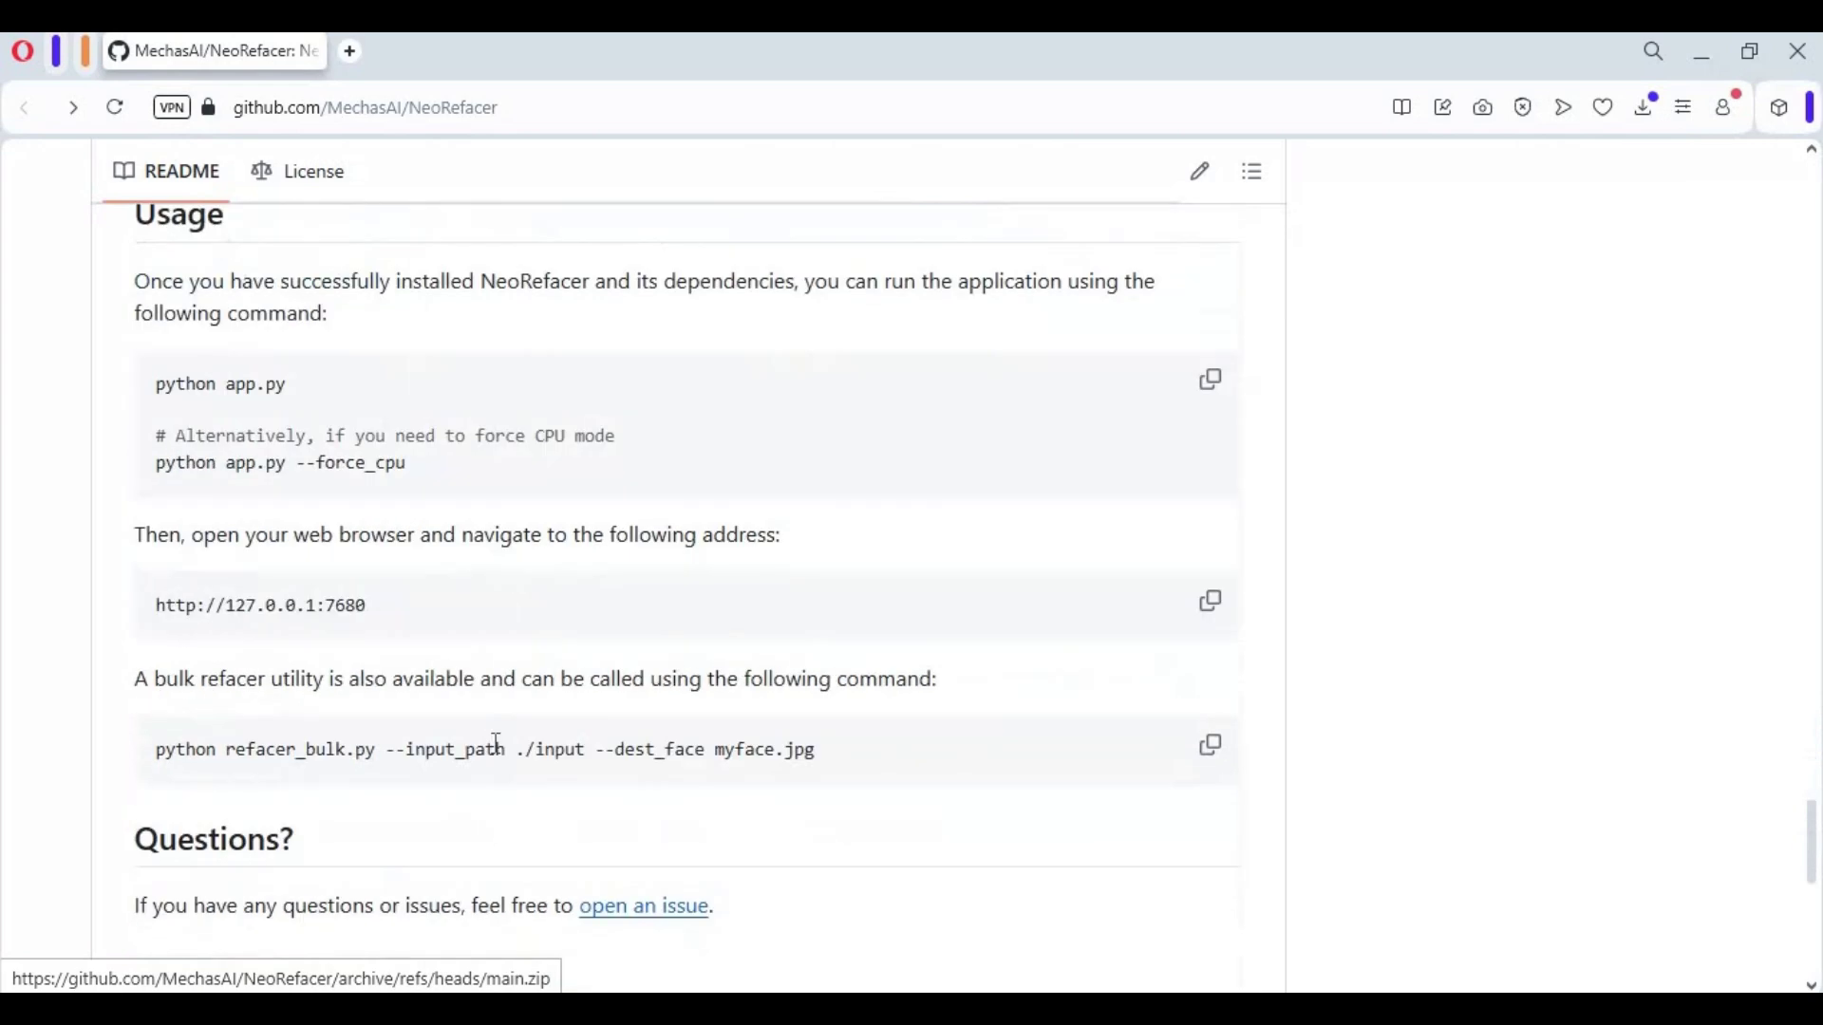
scroll(493, 745, up, 2)
scroll(223, 626, up, 20)
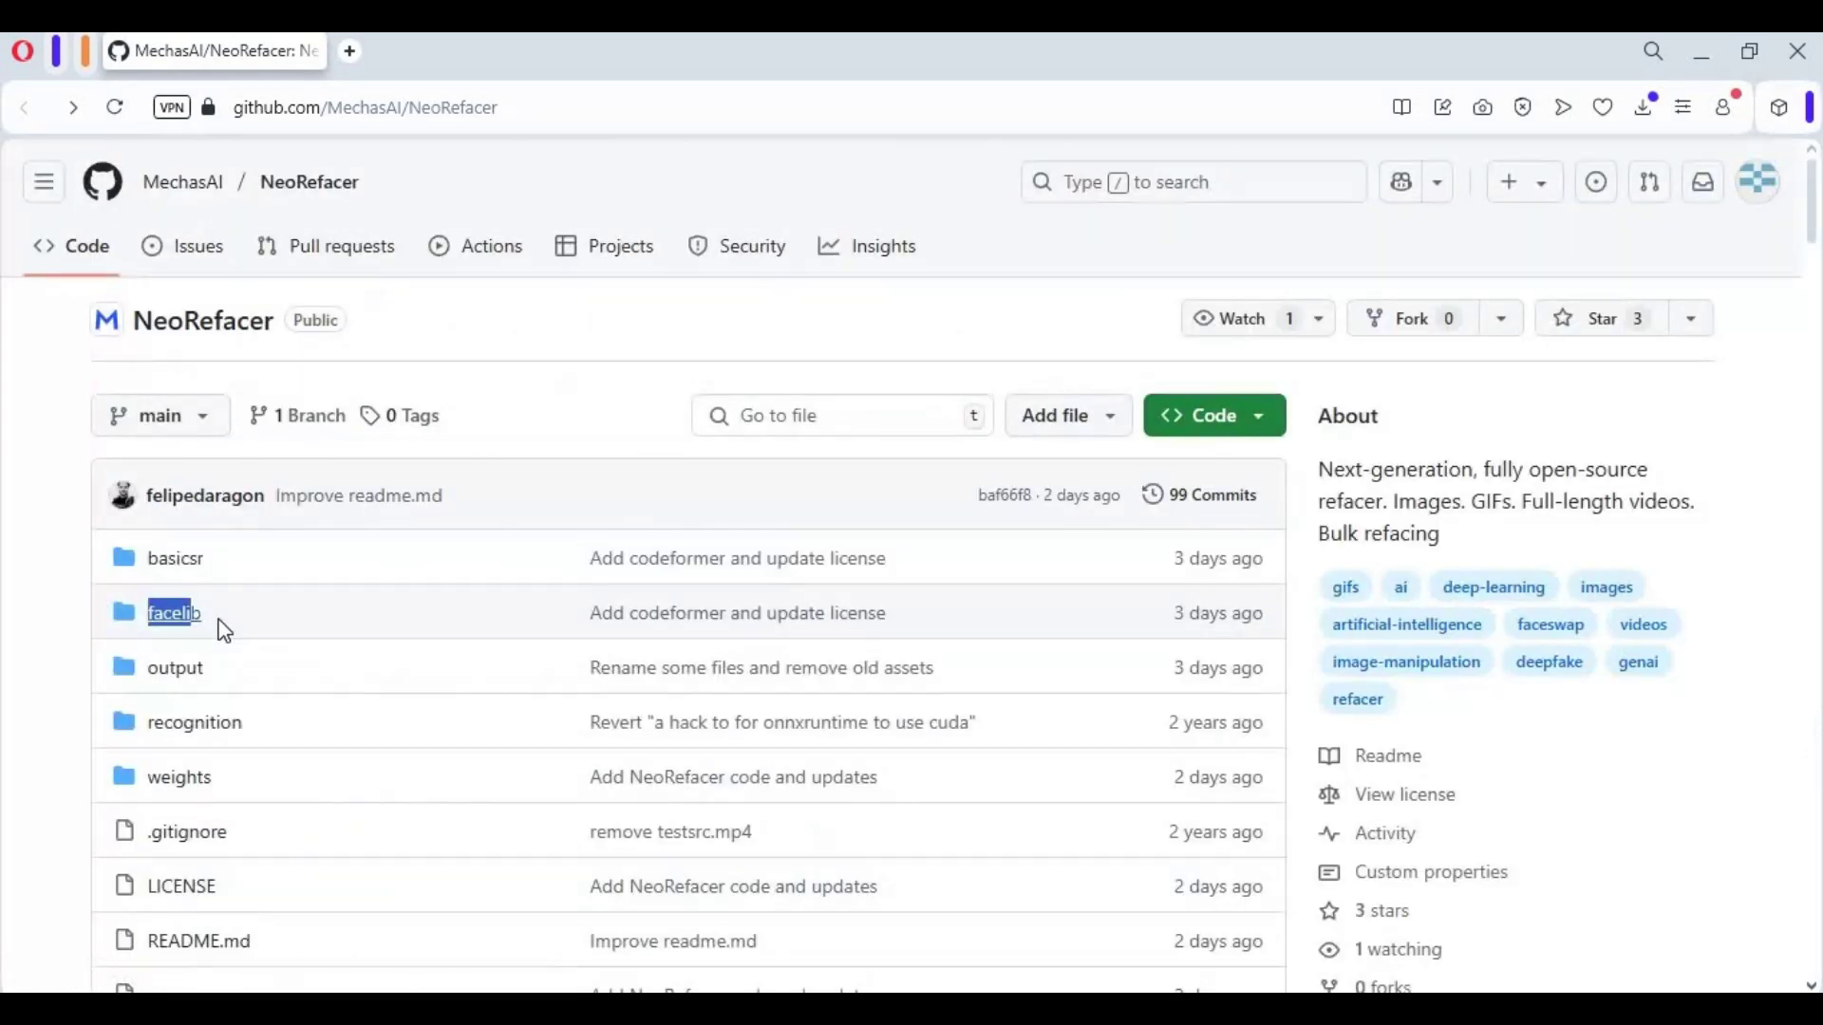
scroll(246, 646, down, 10)
scroll(252, 650, down, 20)
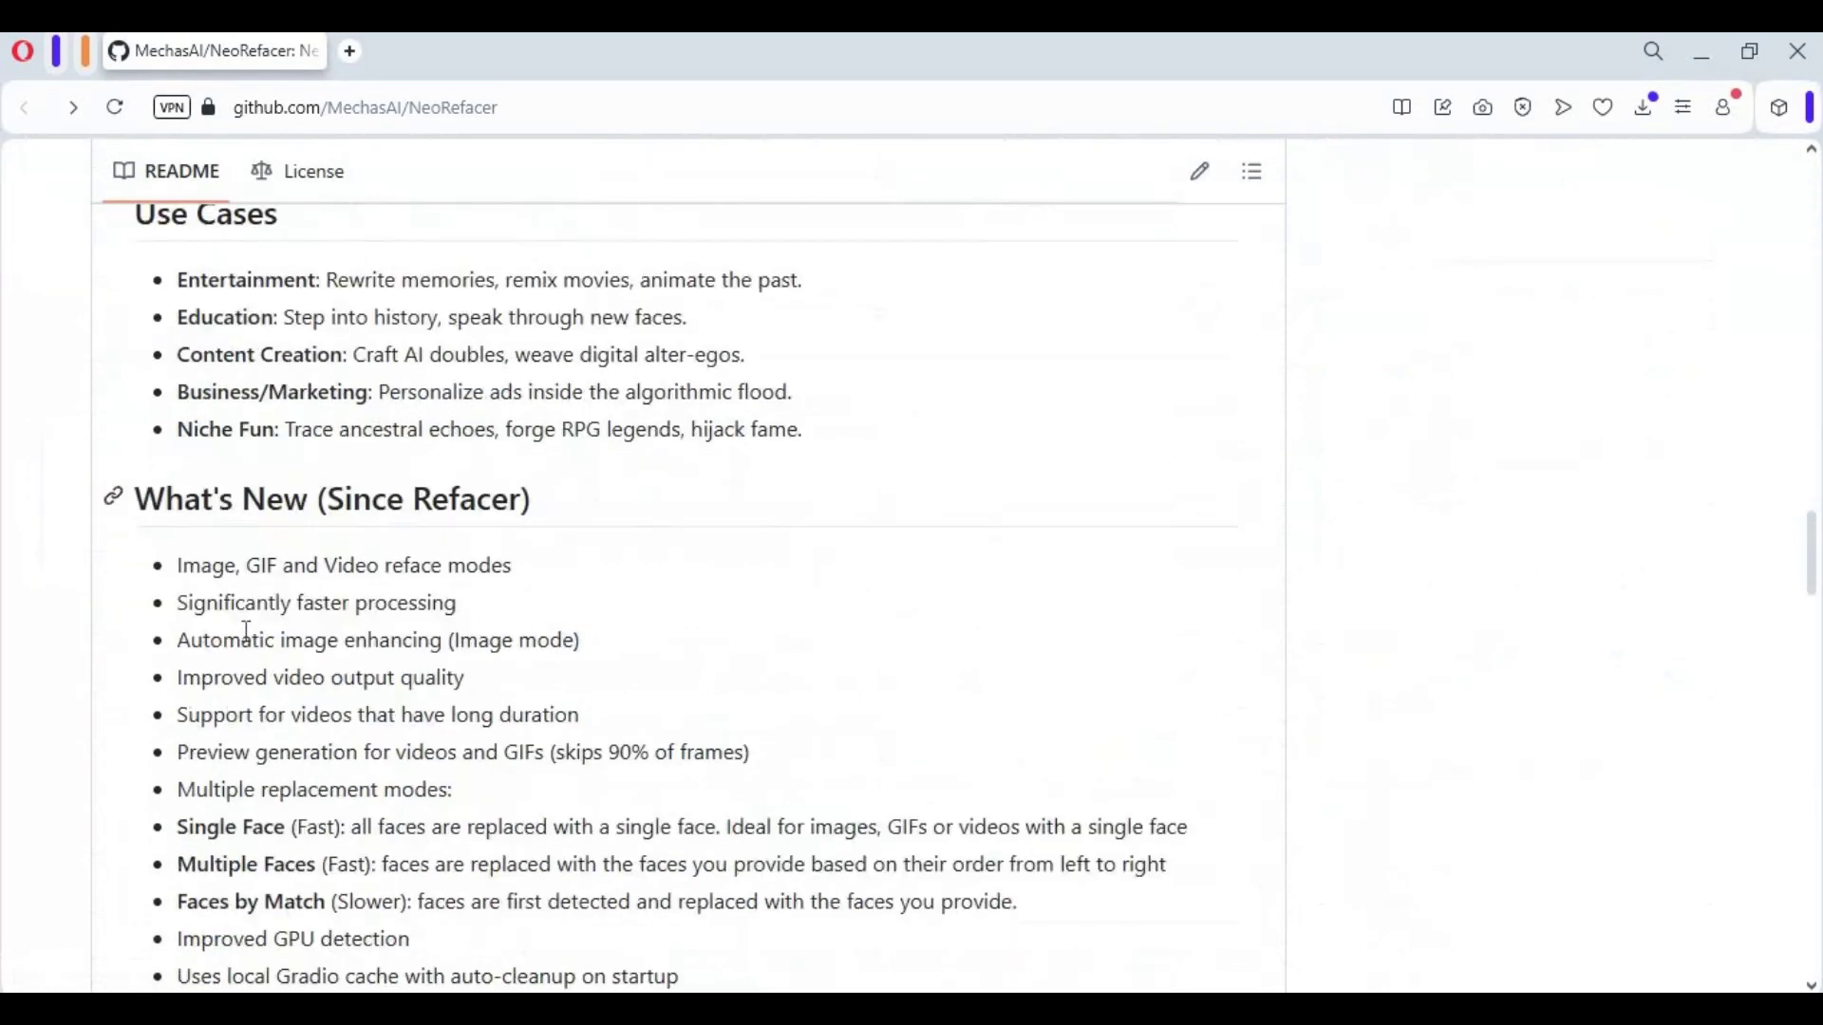
scroll(245, 629, down, 9)
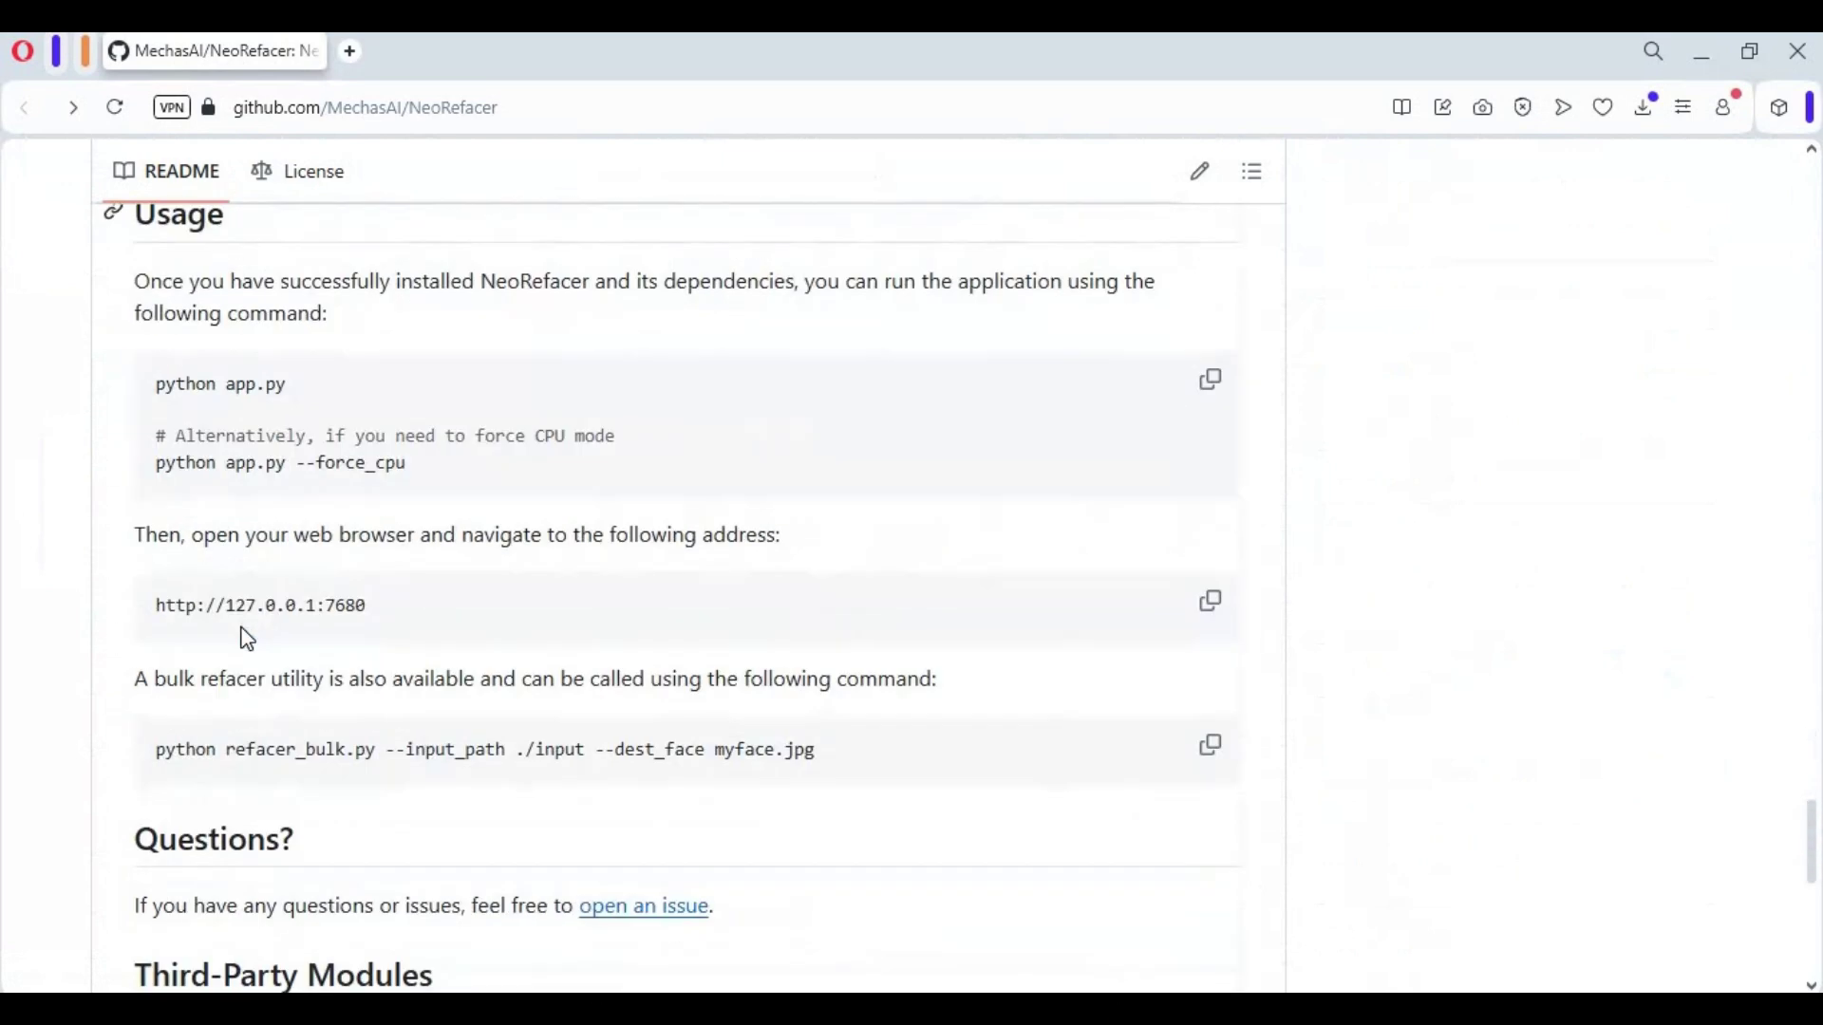
scroll(245, 628, up, 2)
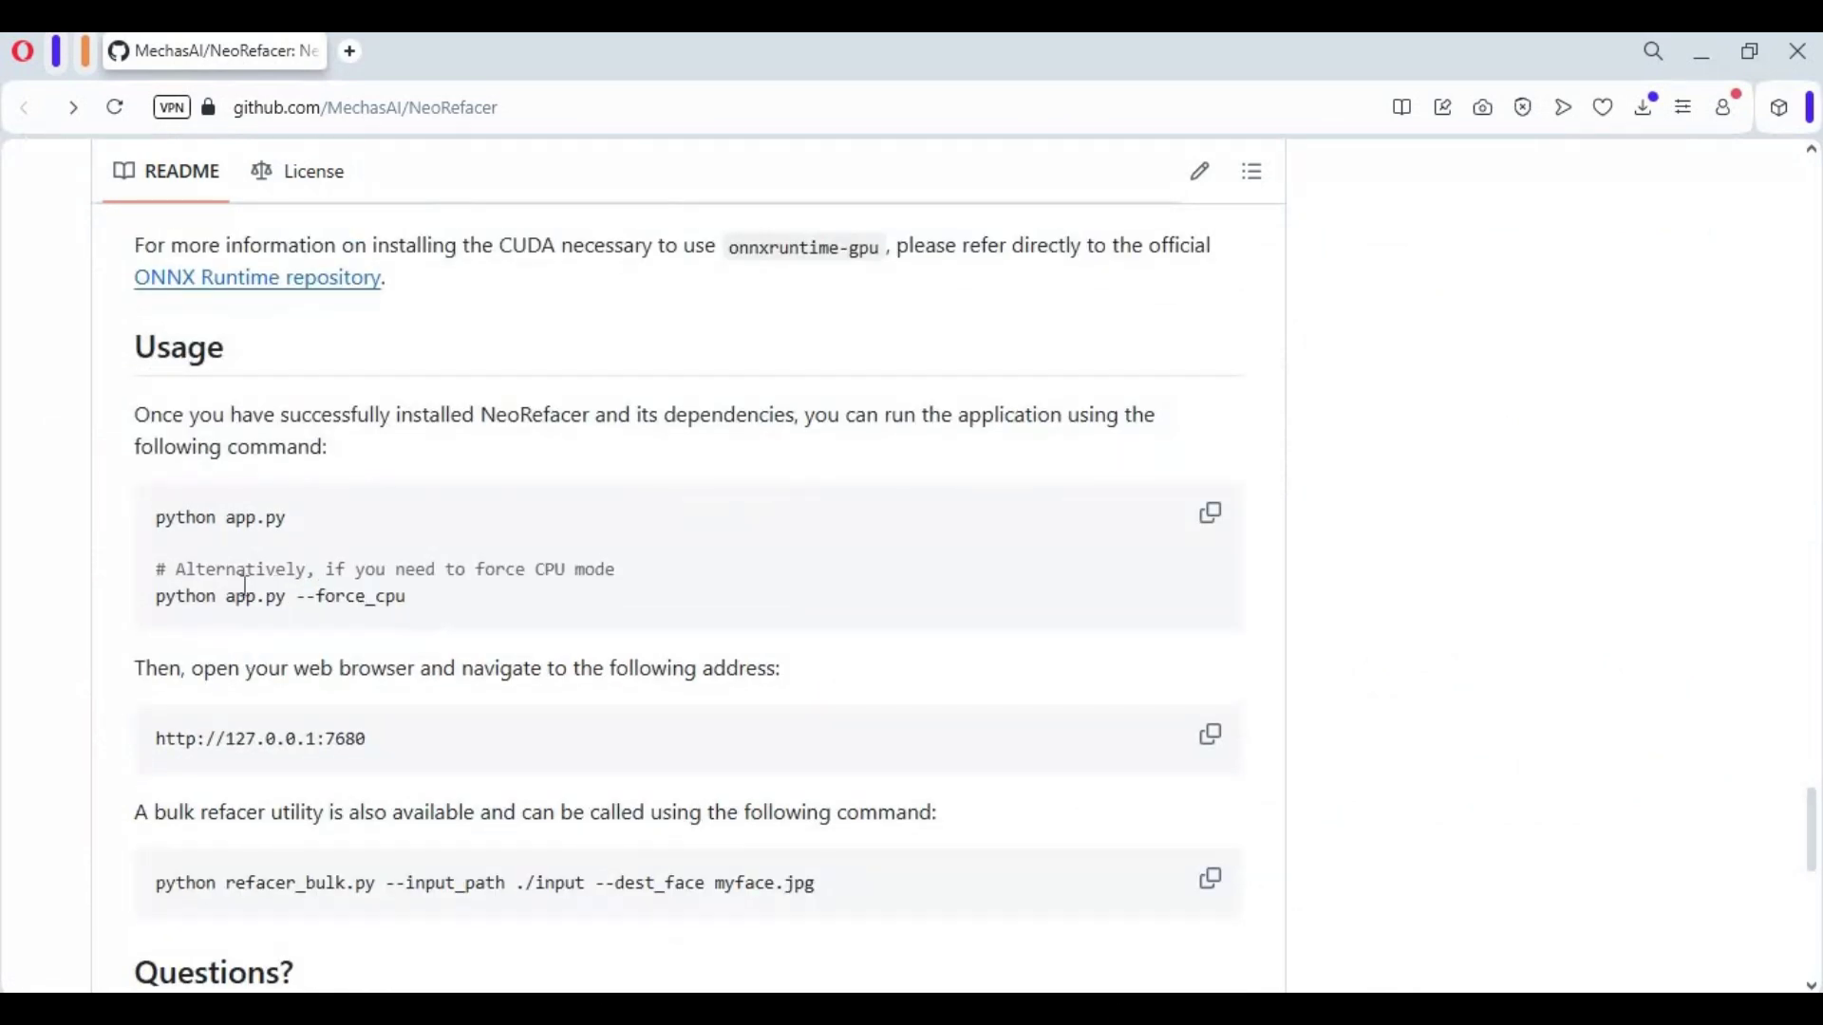
Copy 'python app.py --force_cpu' from the README and return to Command Prompt
drag(408, 598, 151, 593)
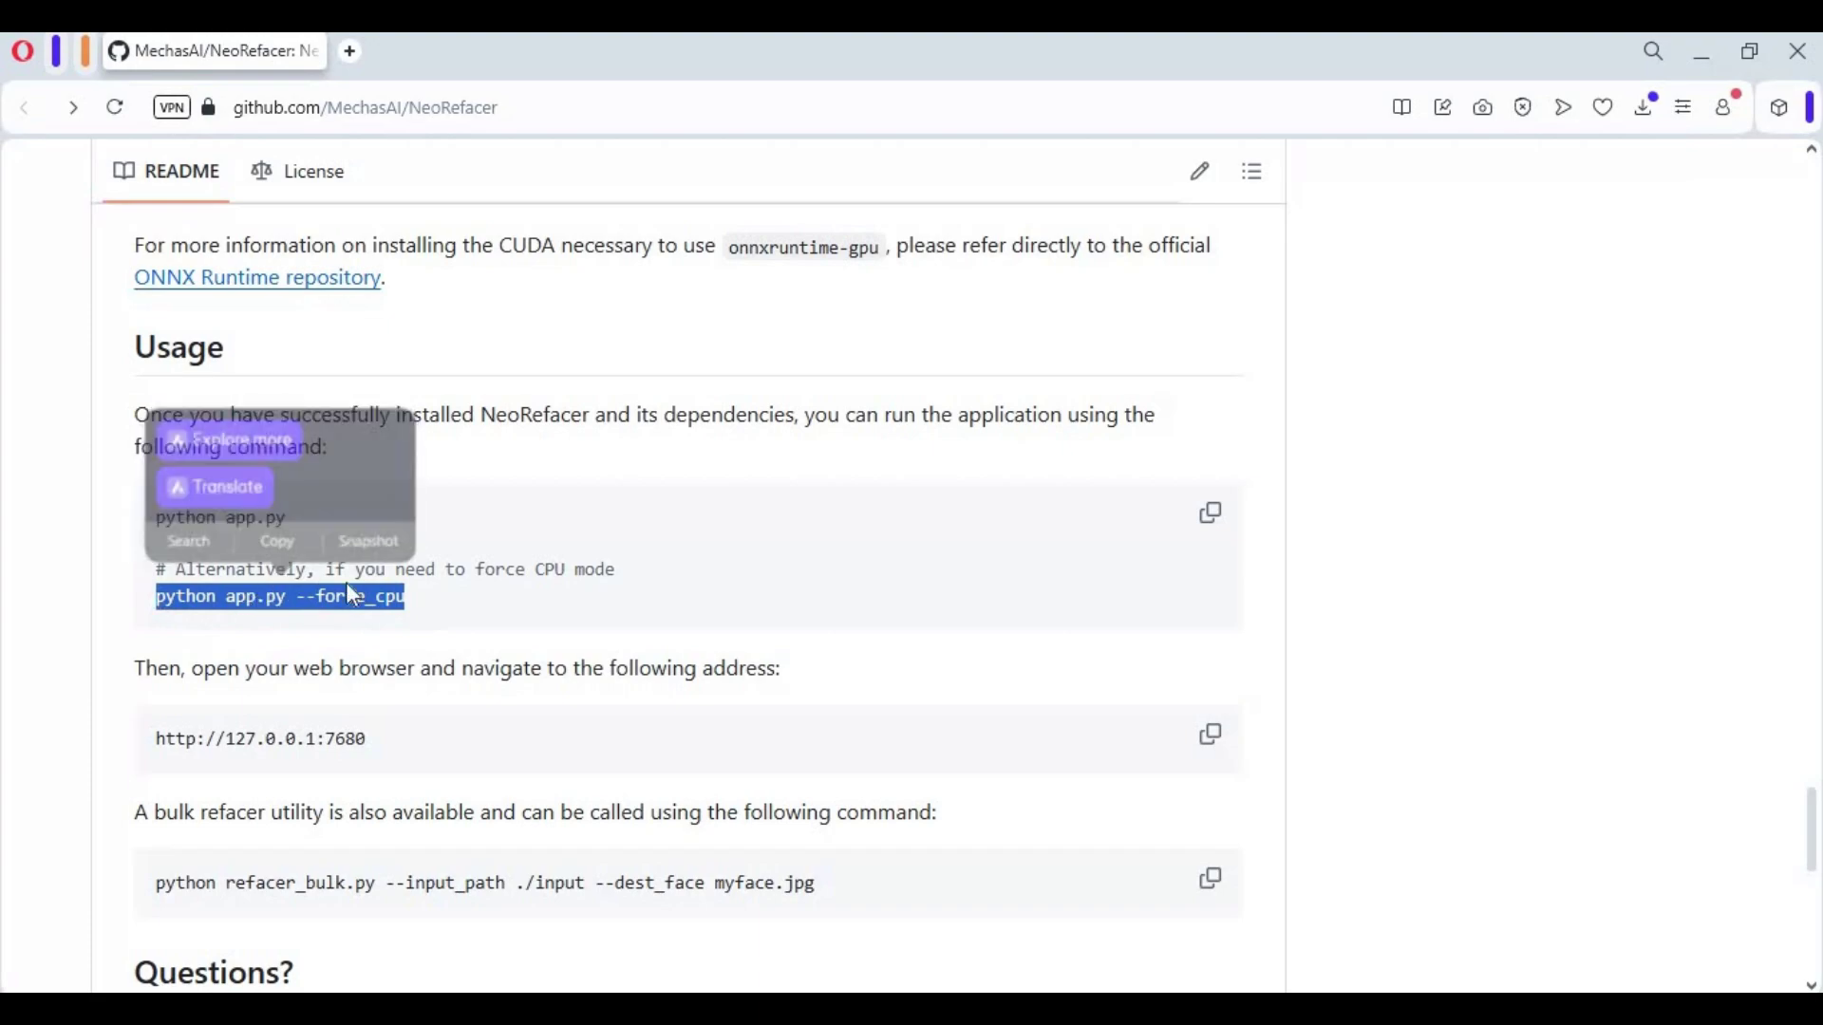
right_click(264, 598)
click(310, 698)
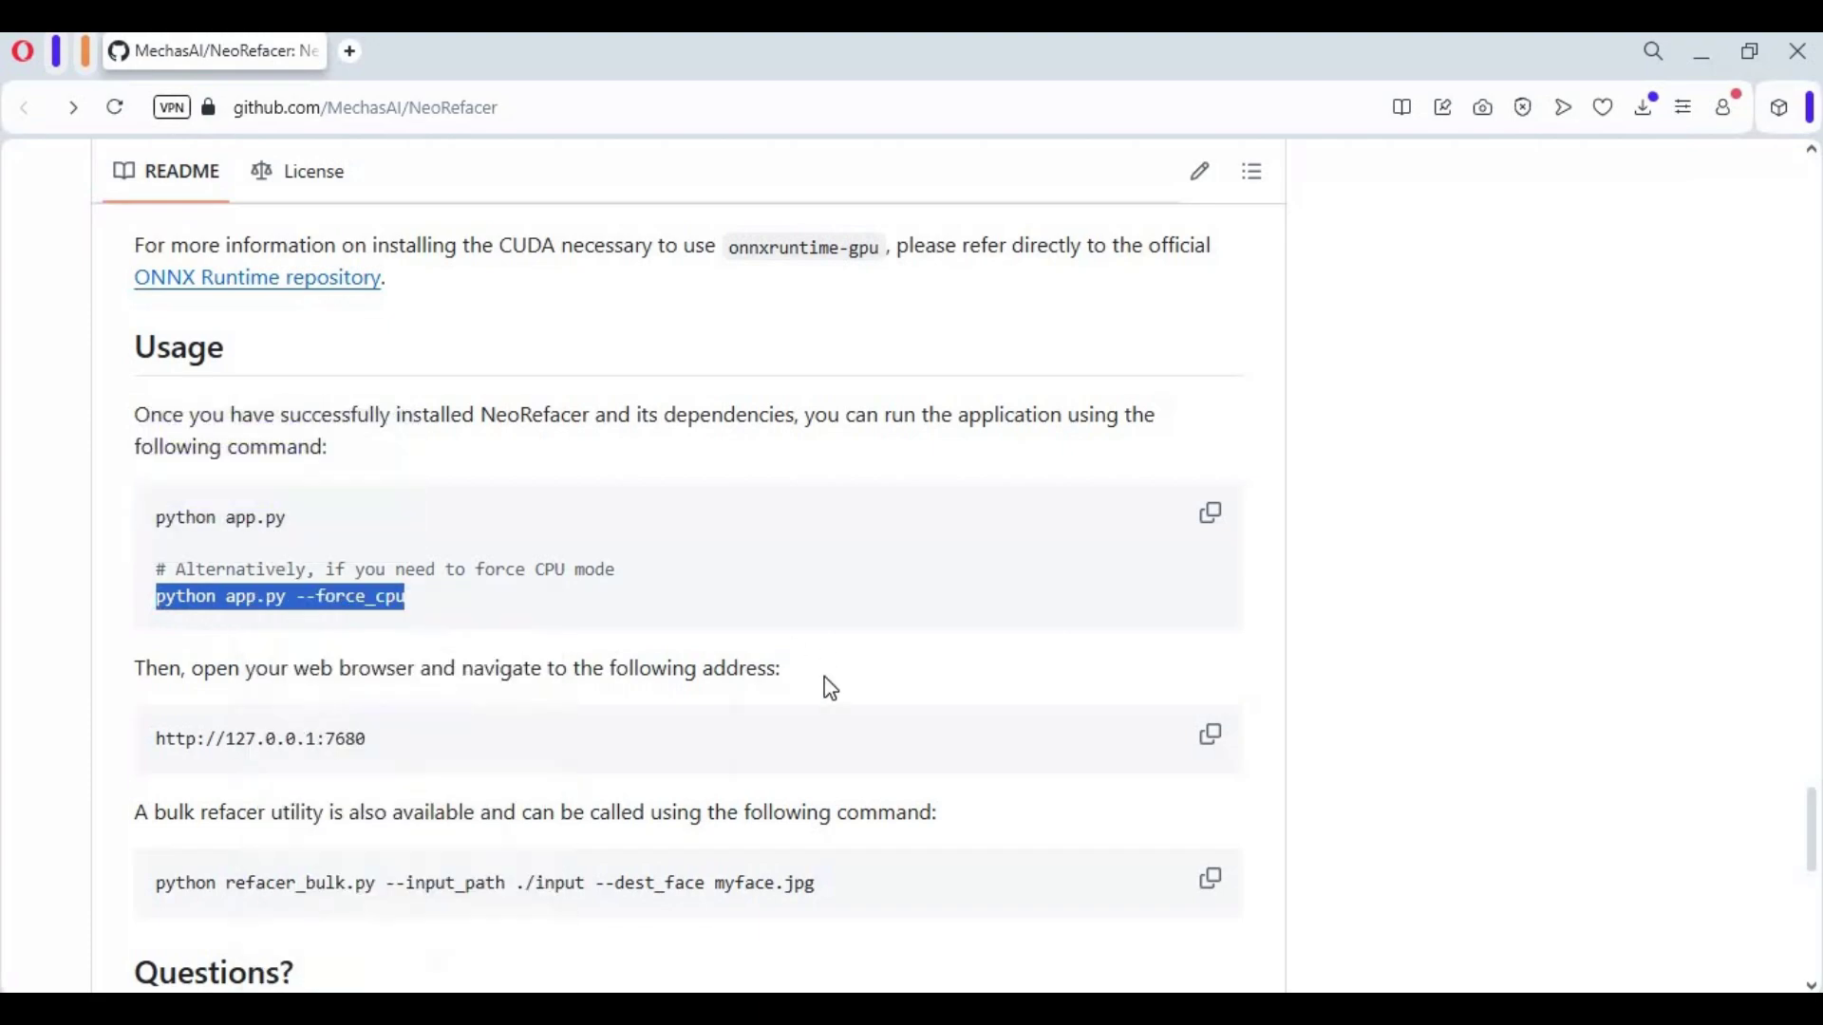
click(114, 1007)
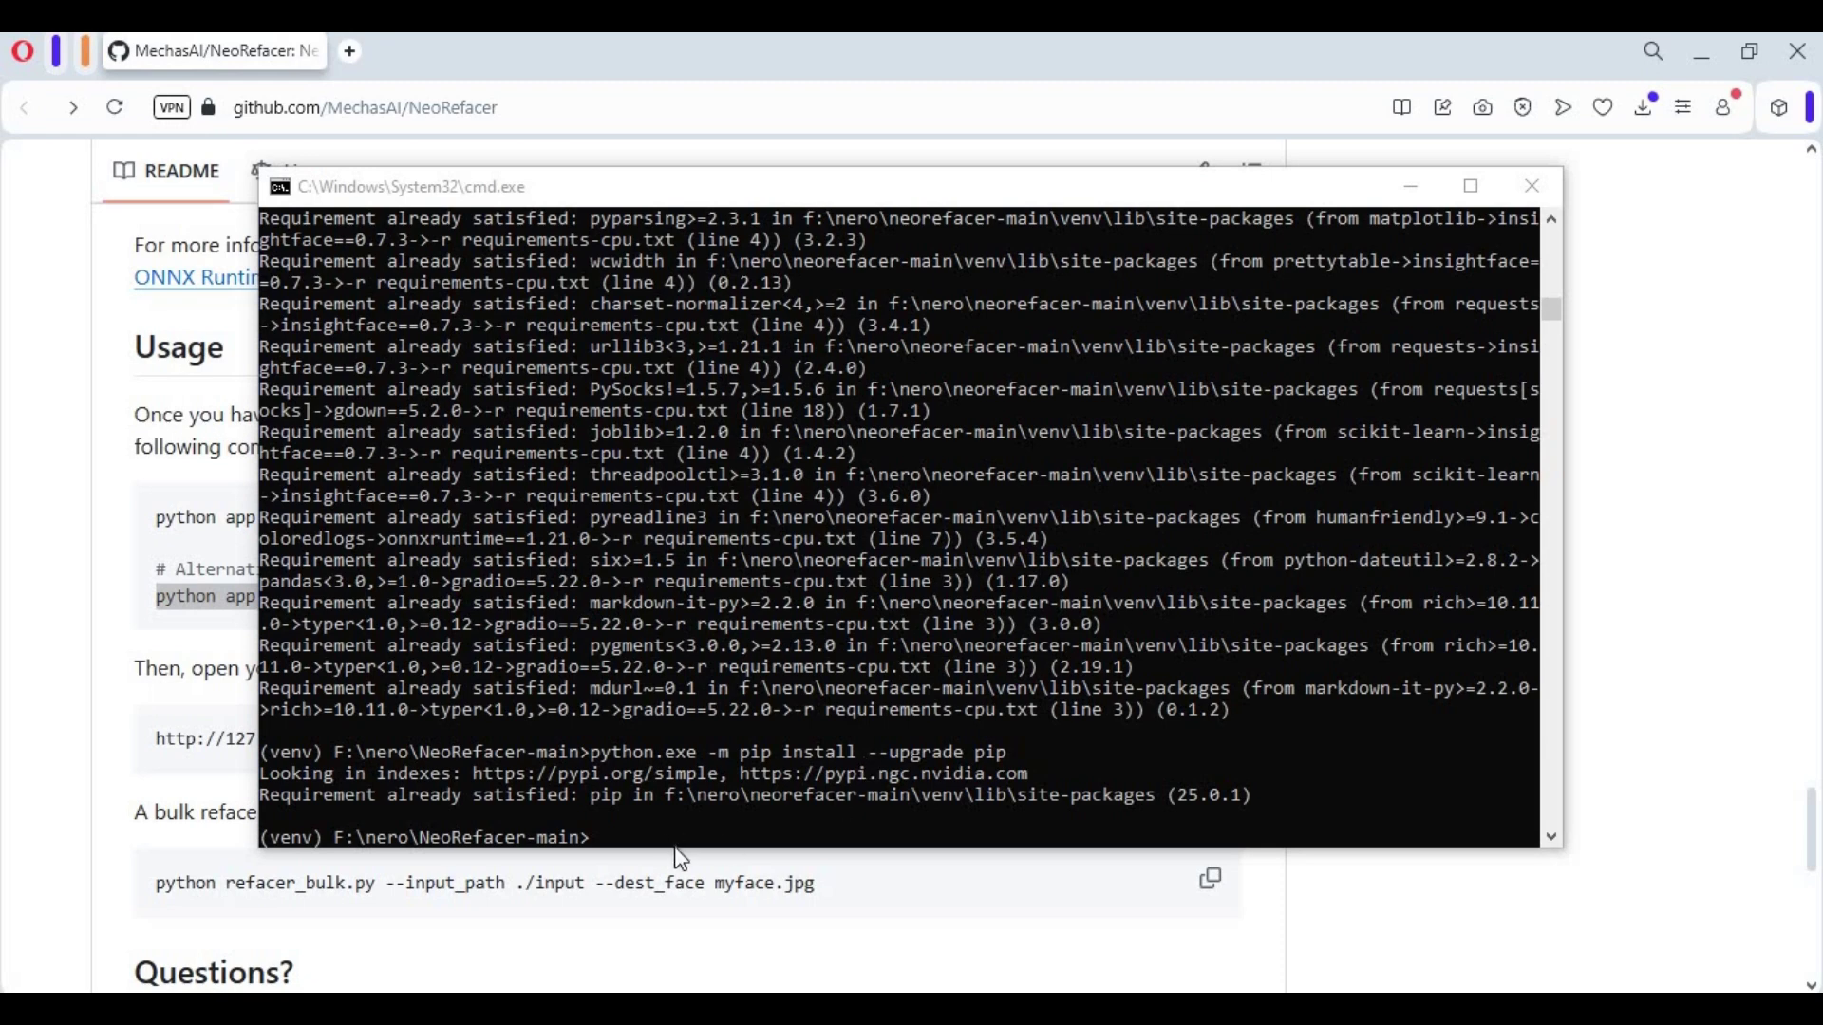
Paste and run 'python app.py --force_cpu' to launch NeoRefacer in CPU mode
click(675, 832)
key(ctrl+v)
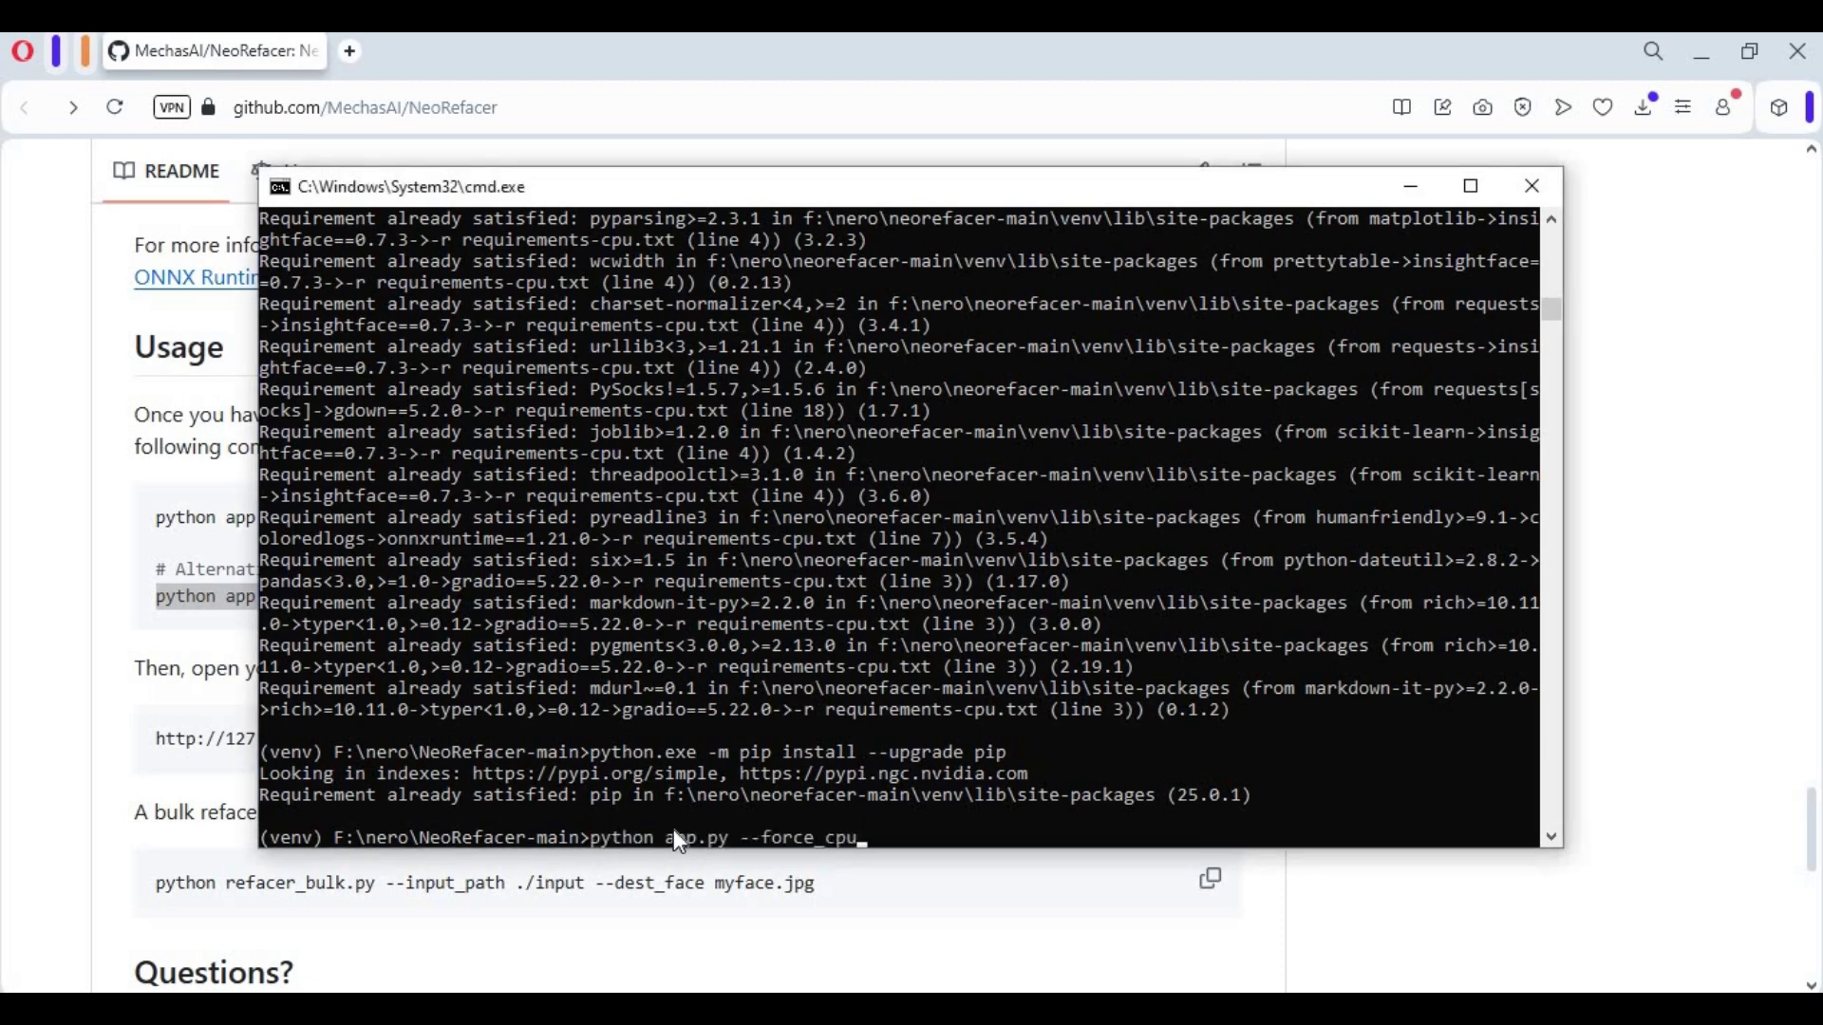
key(Return)
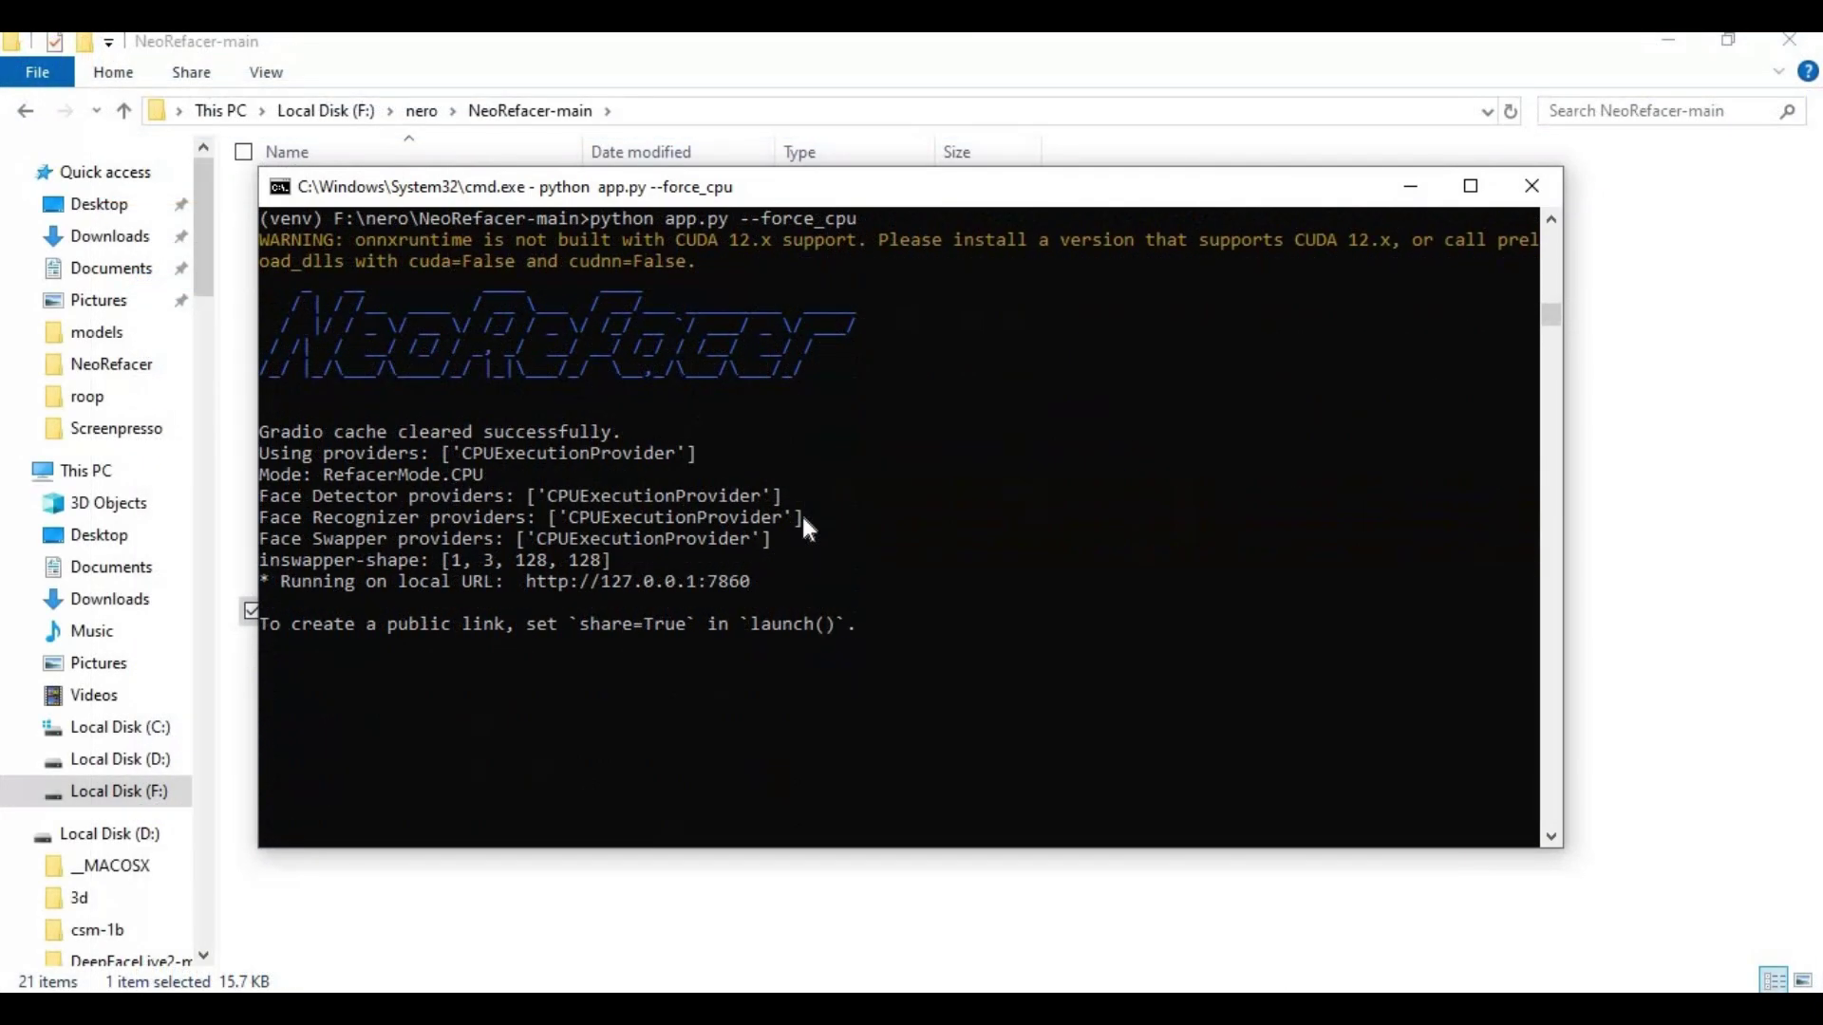
scroll(803, 520, down, 1)
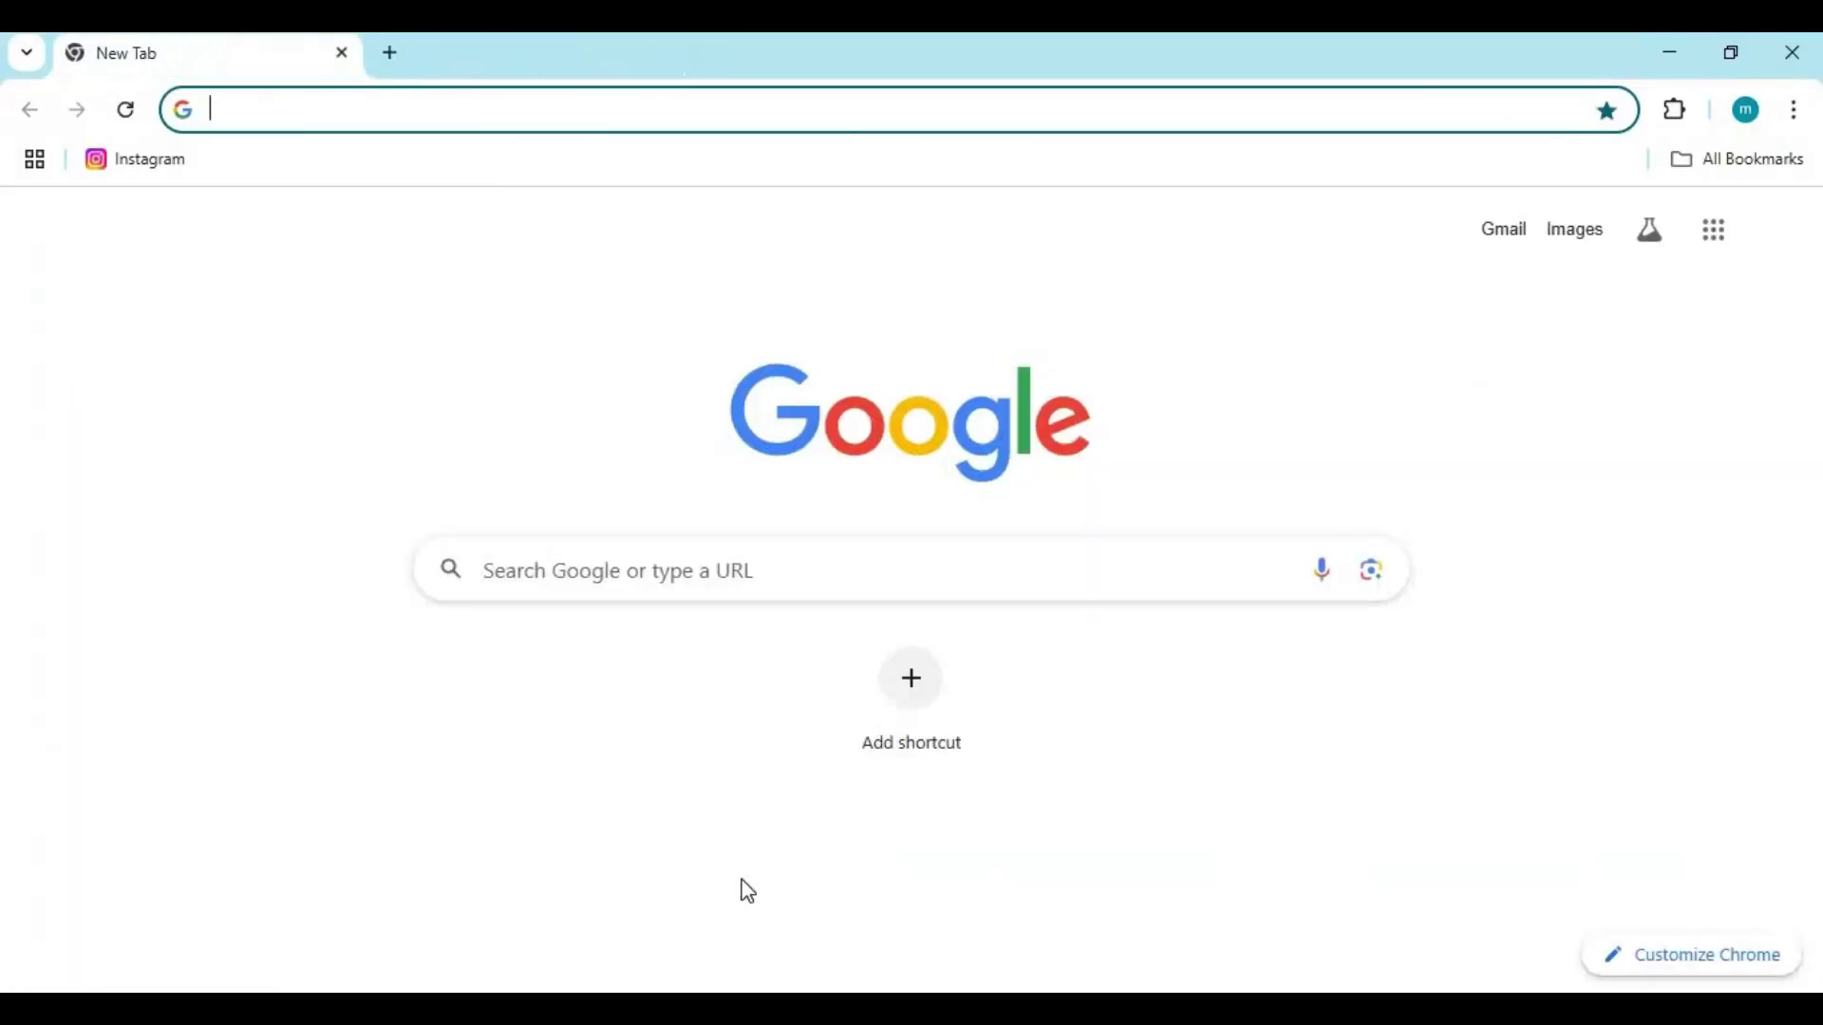
Load 127.0.0.1:7860 and scroll over the Destination face and Threshold options
text(127.0.0.1:7860)
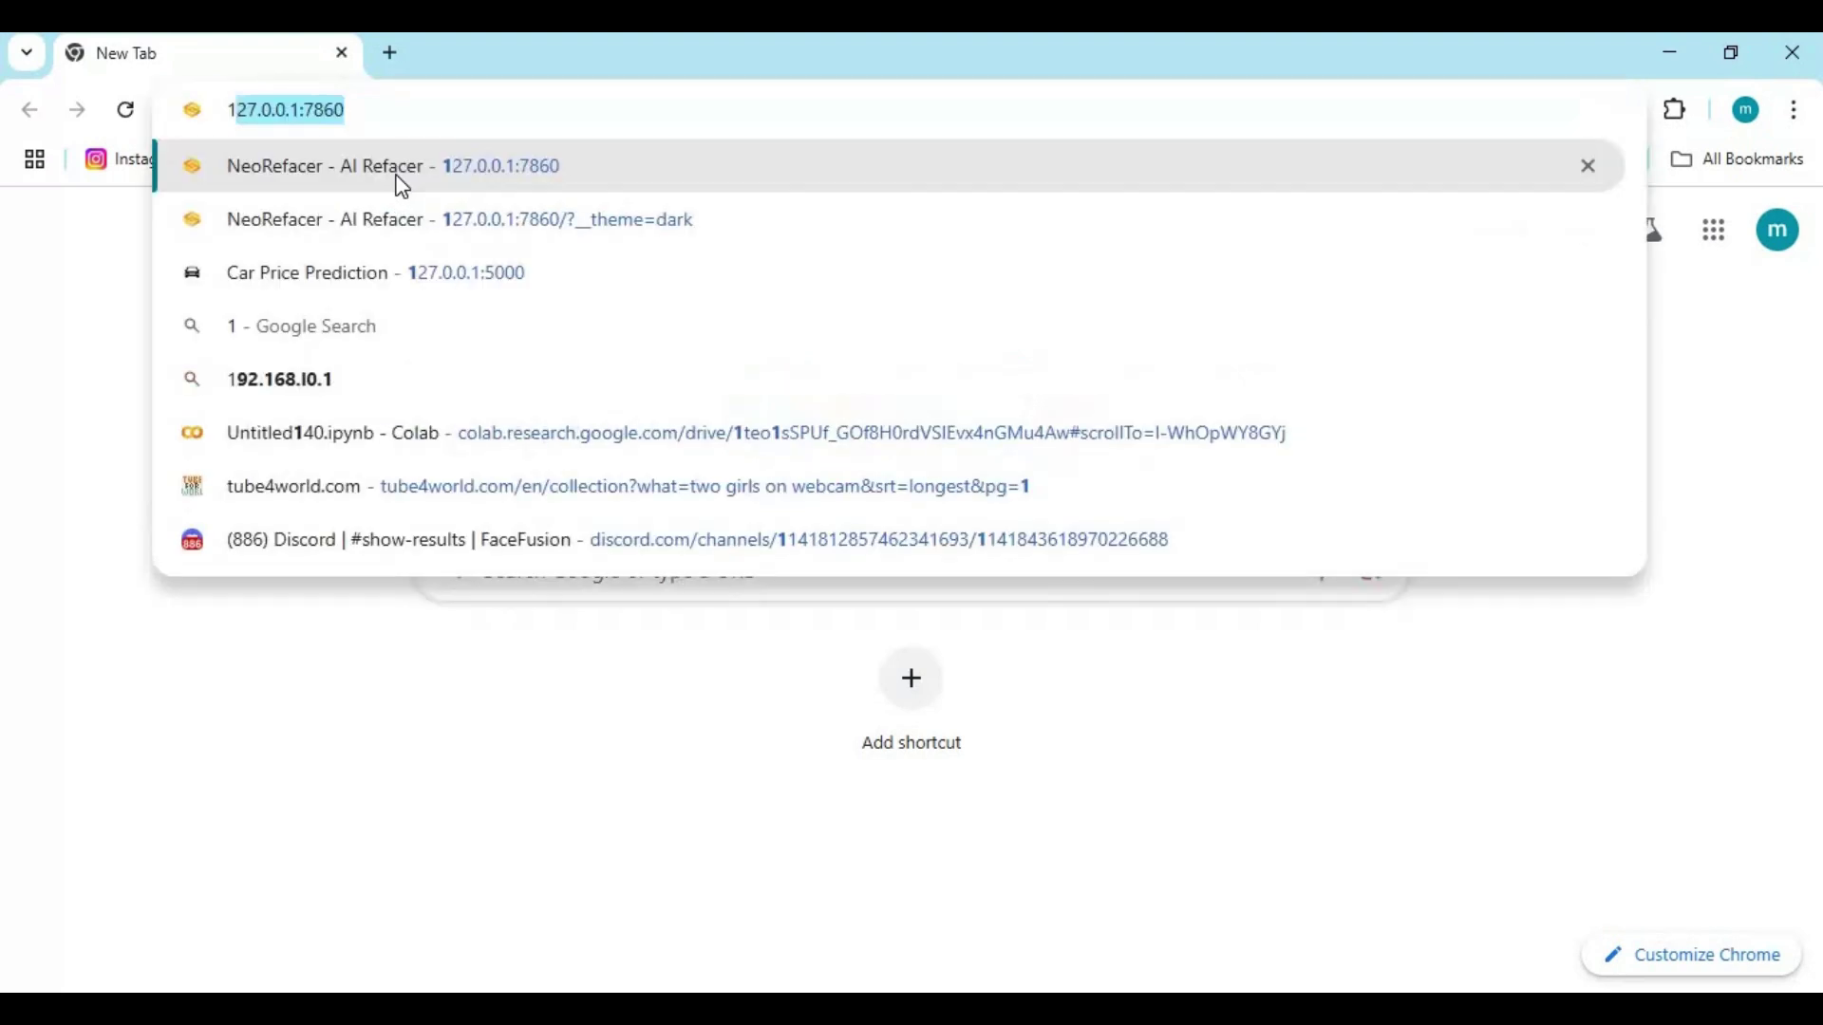
key(Return)
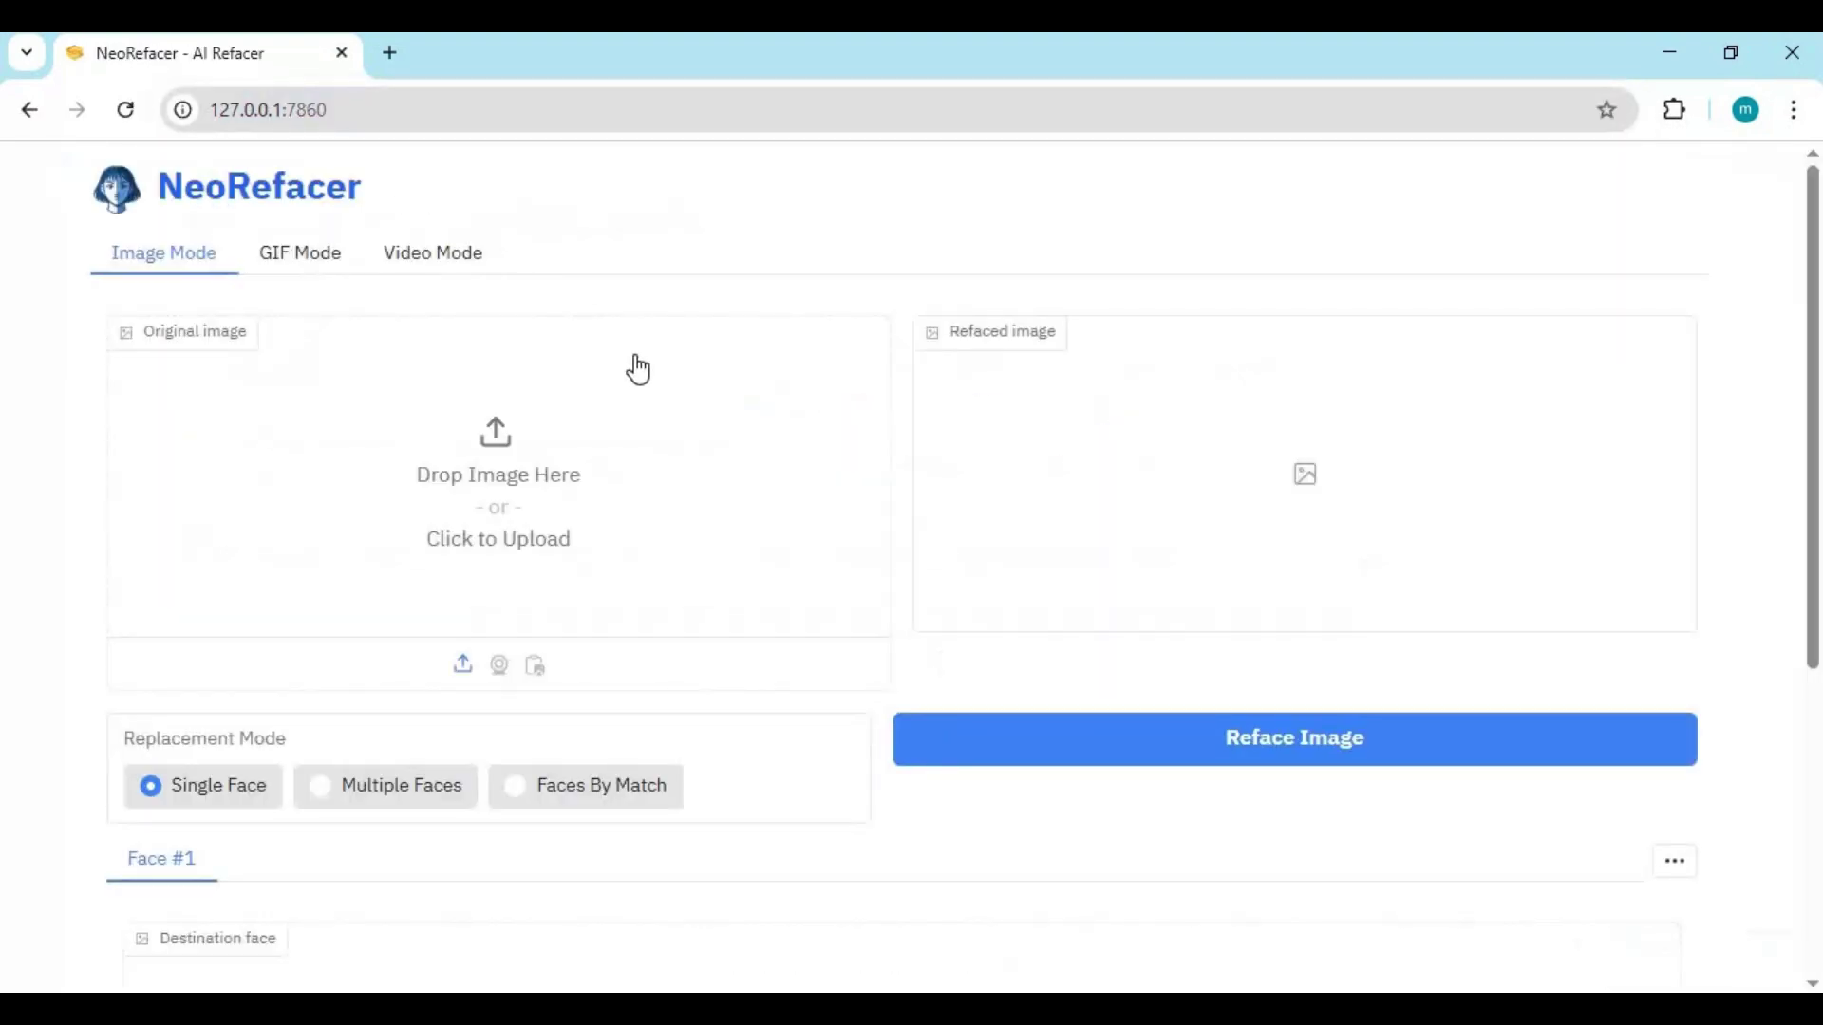
scroll(630, 367, down, 5)
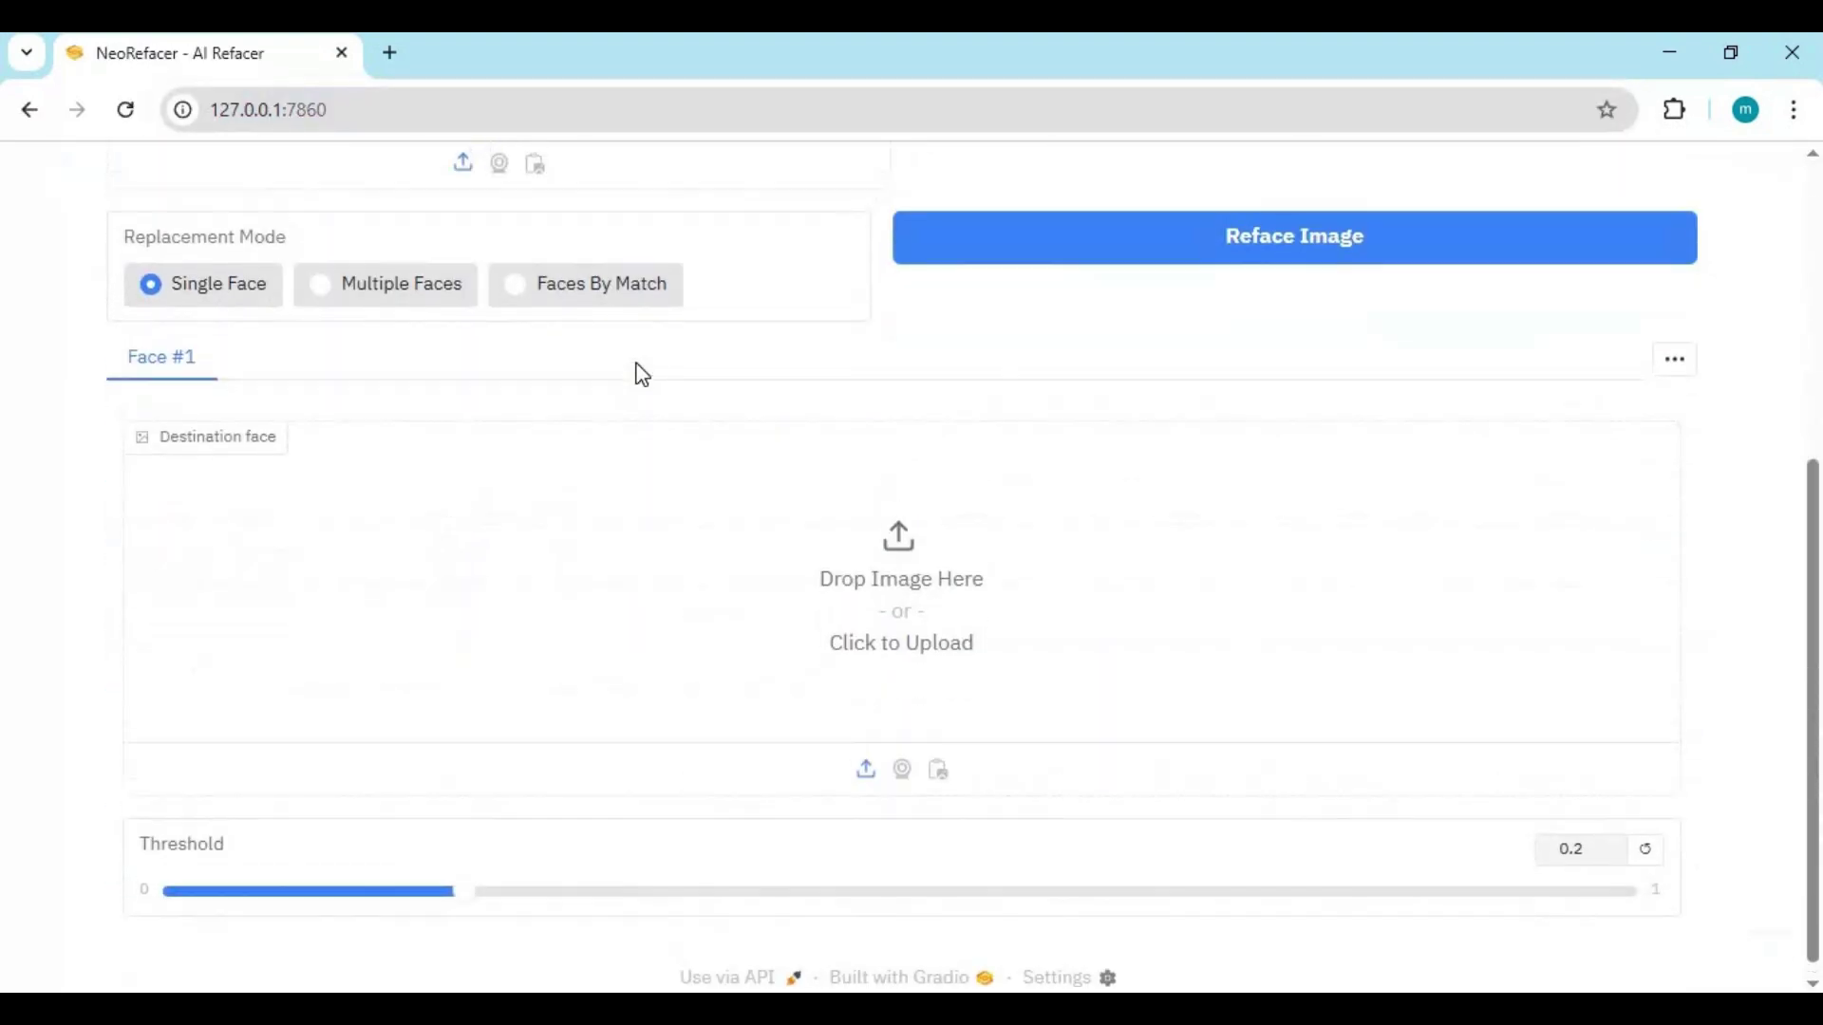
scroll(638, 373, up, 5)
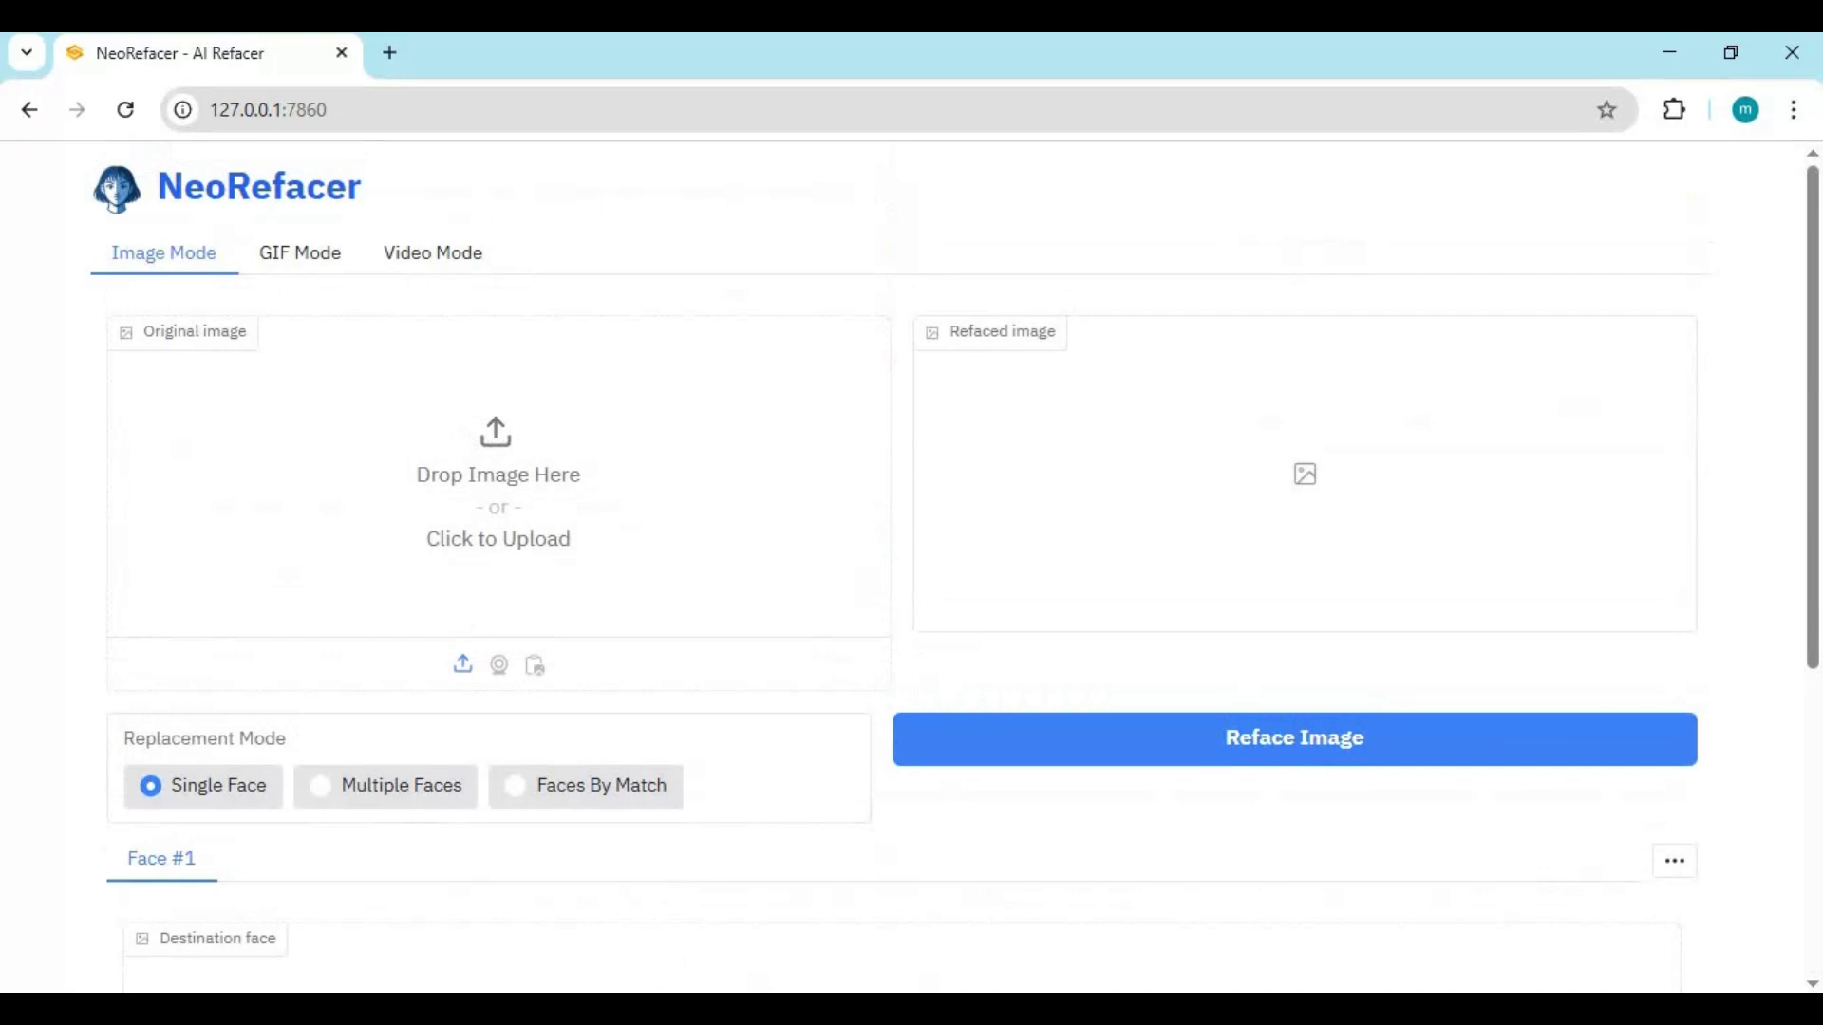
click(678, 959)
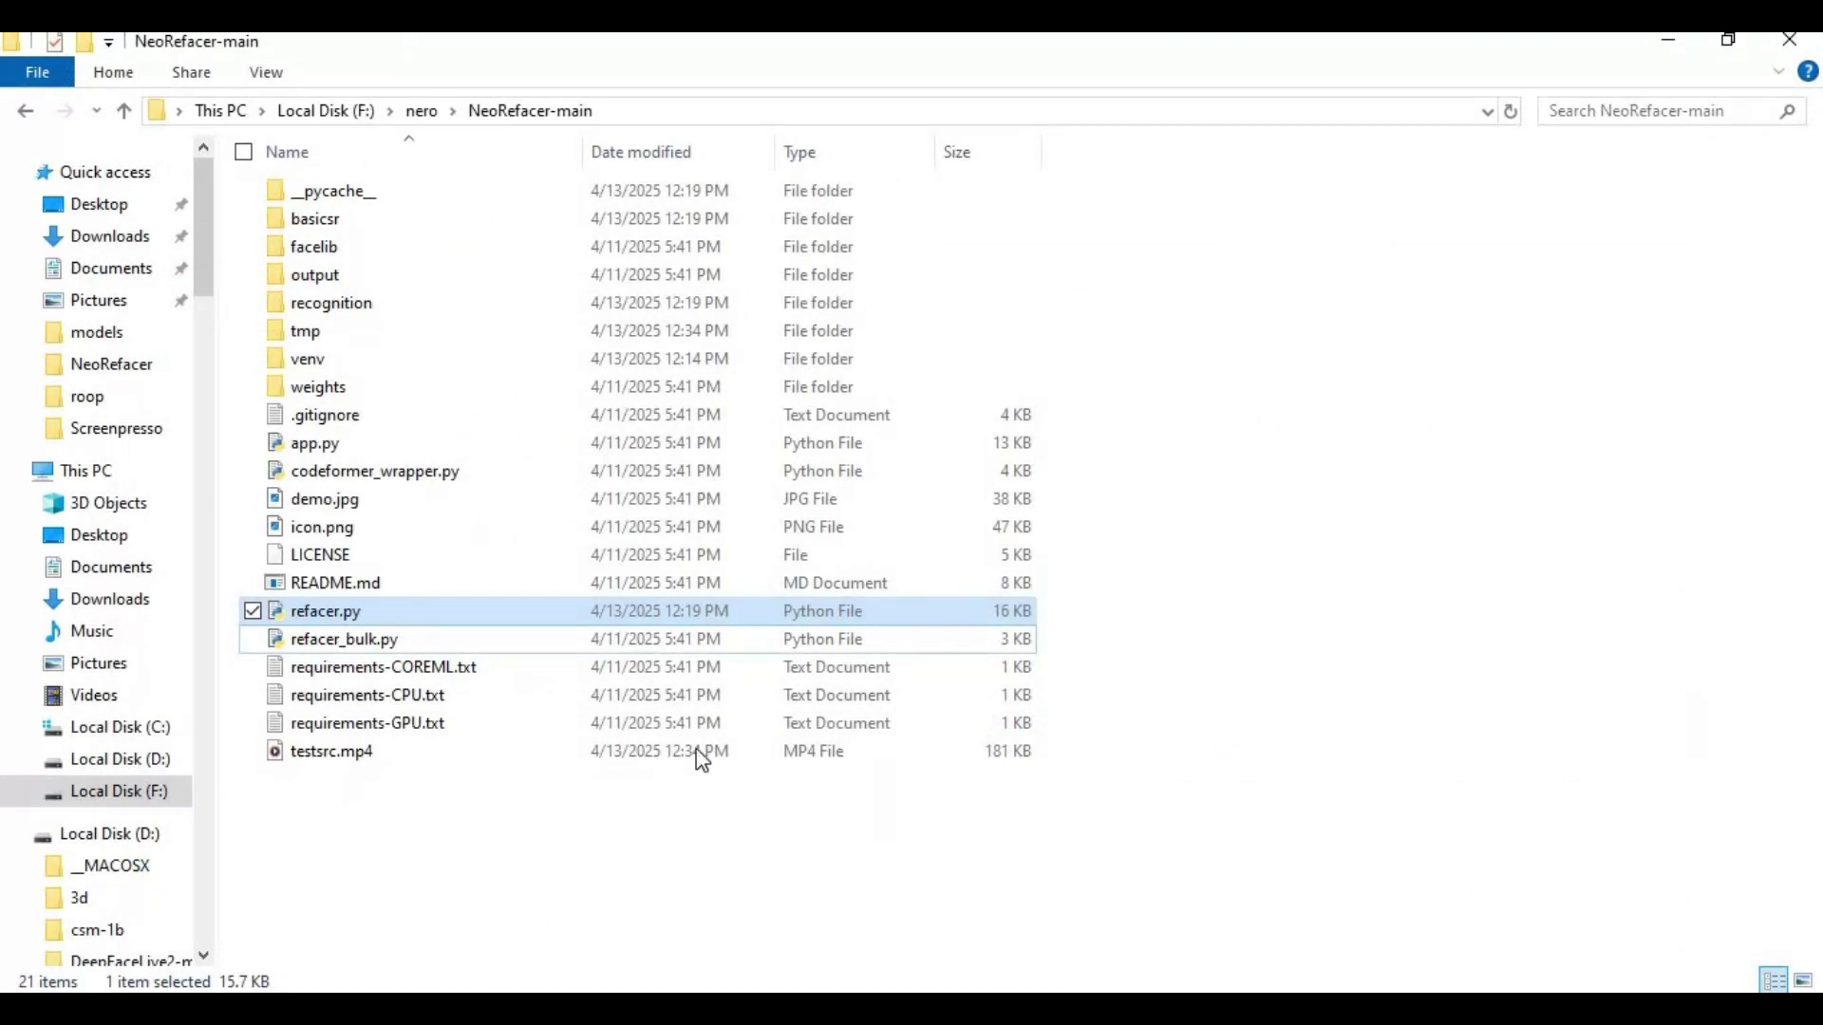
Create 'New Text Document.txt' in the NeoRefacer-main folder and open it in Notepad
right_click(469, 848)
mouse_move(543, 795)
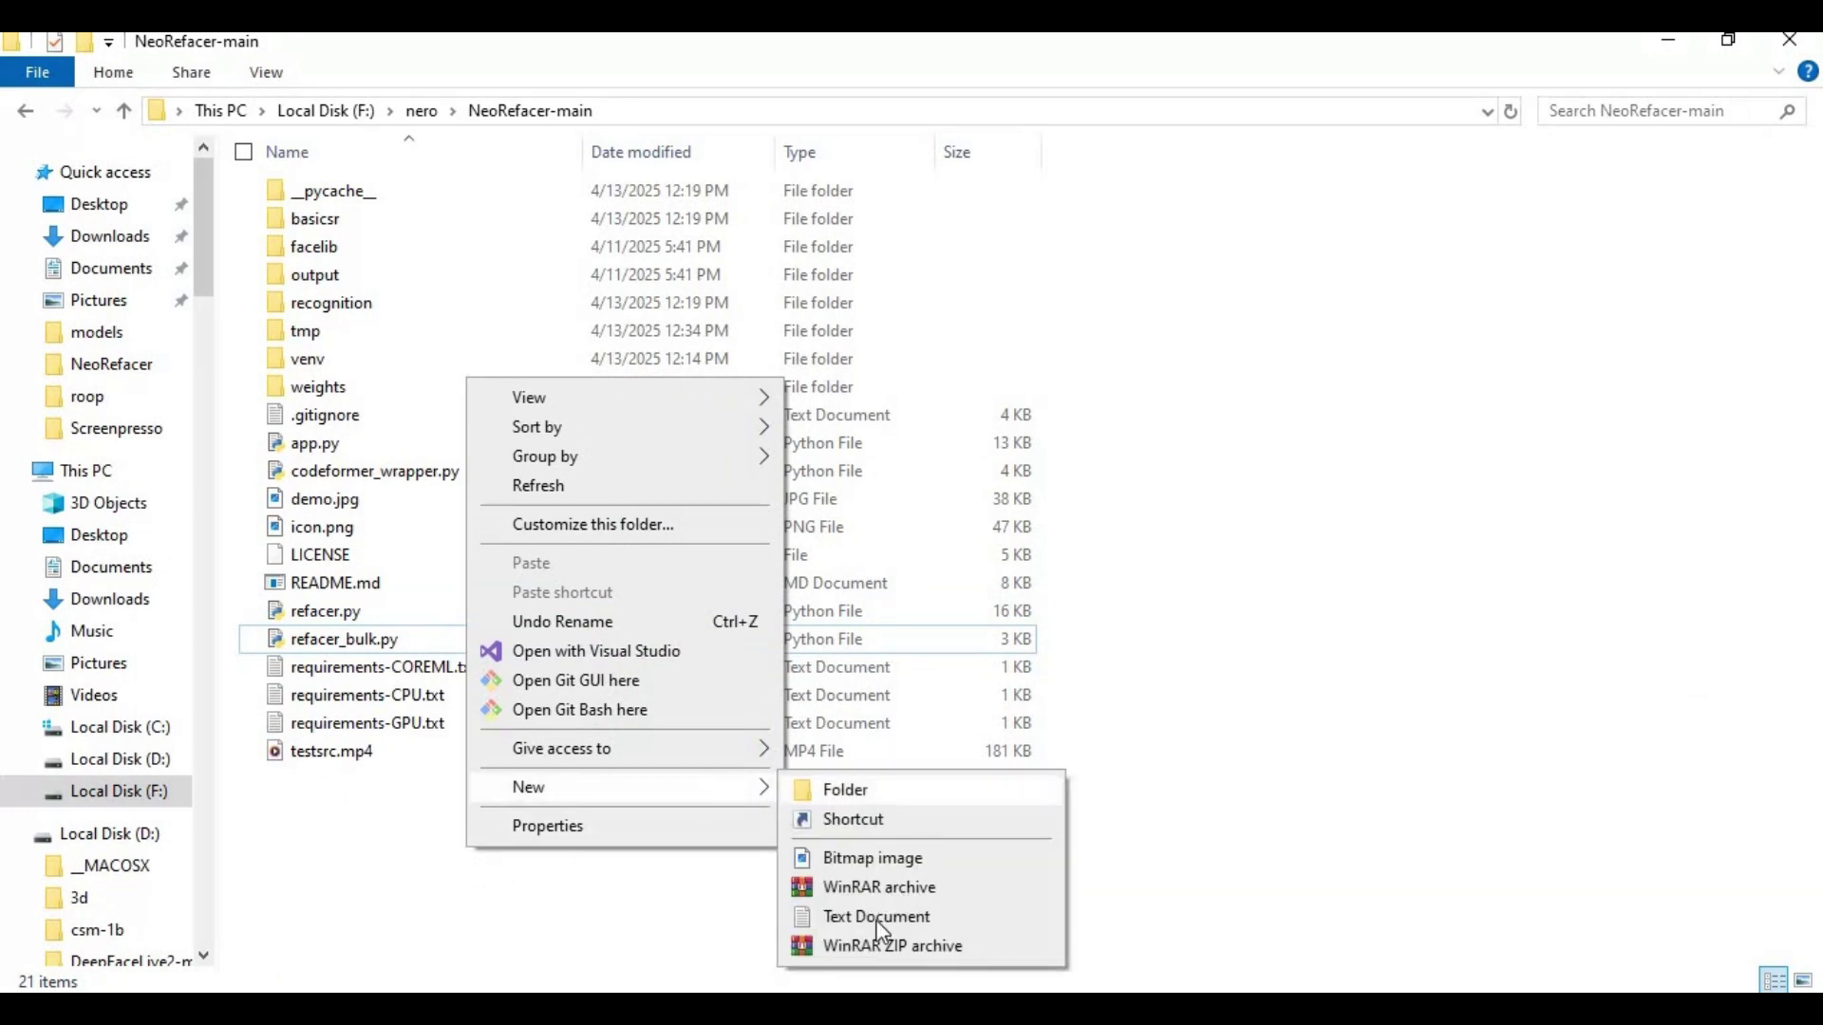
click(876, 918)
click(843, 857)
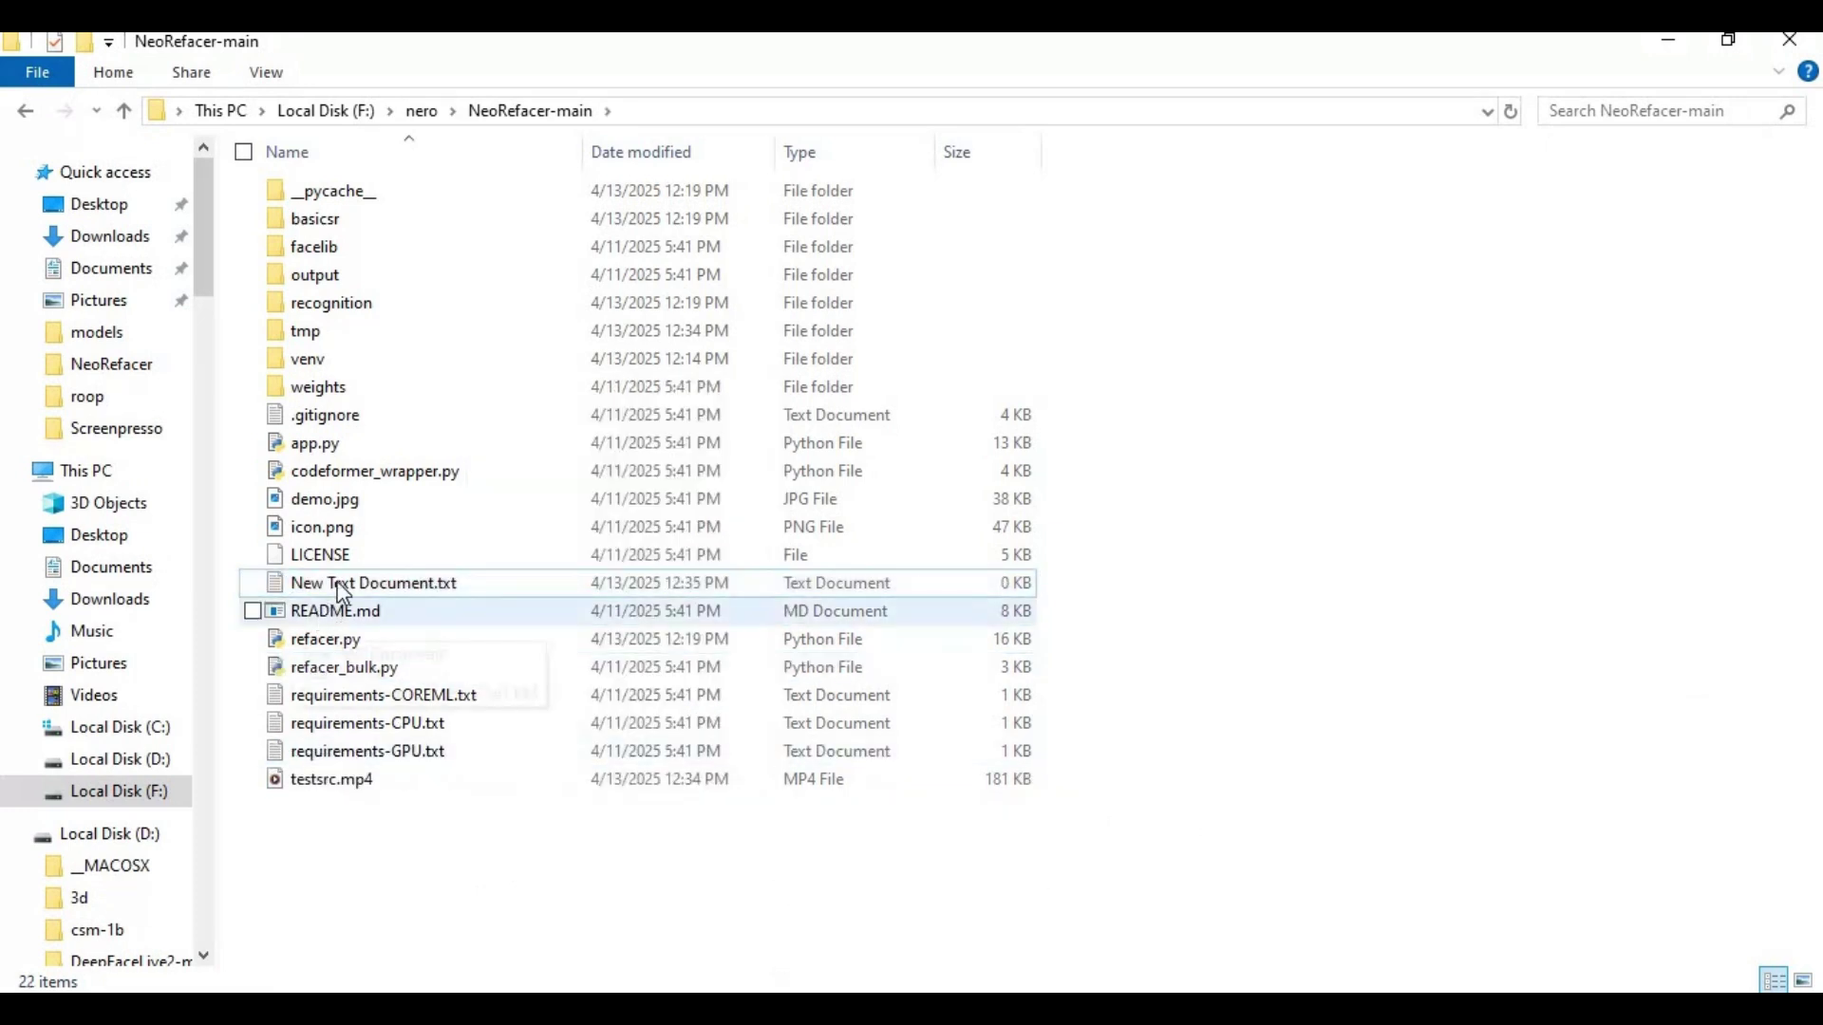
double_click(338, 582)
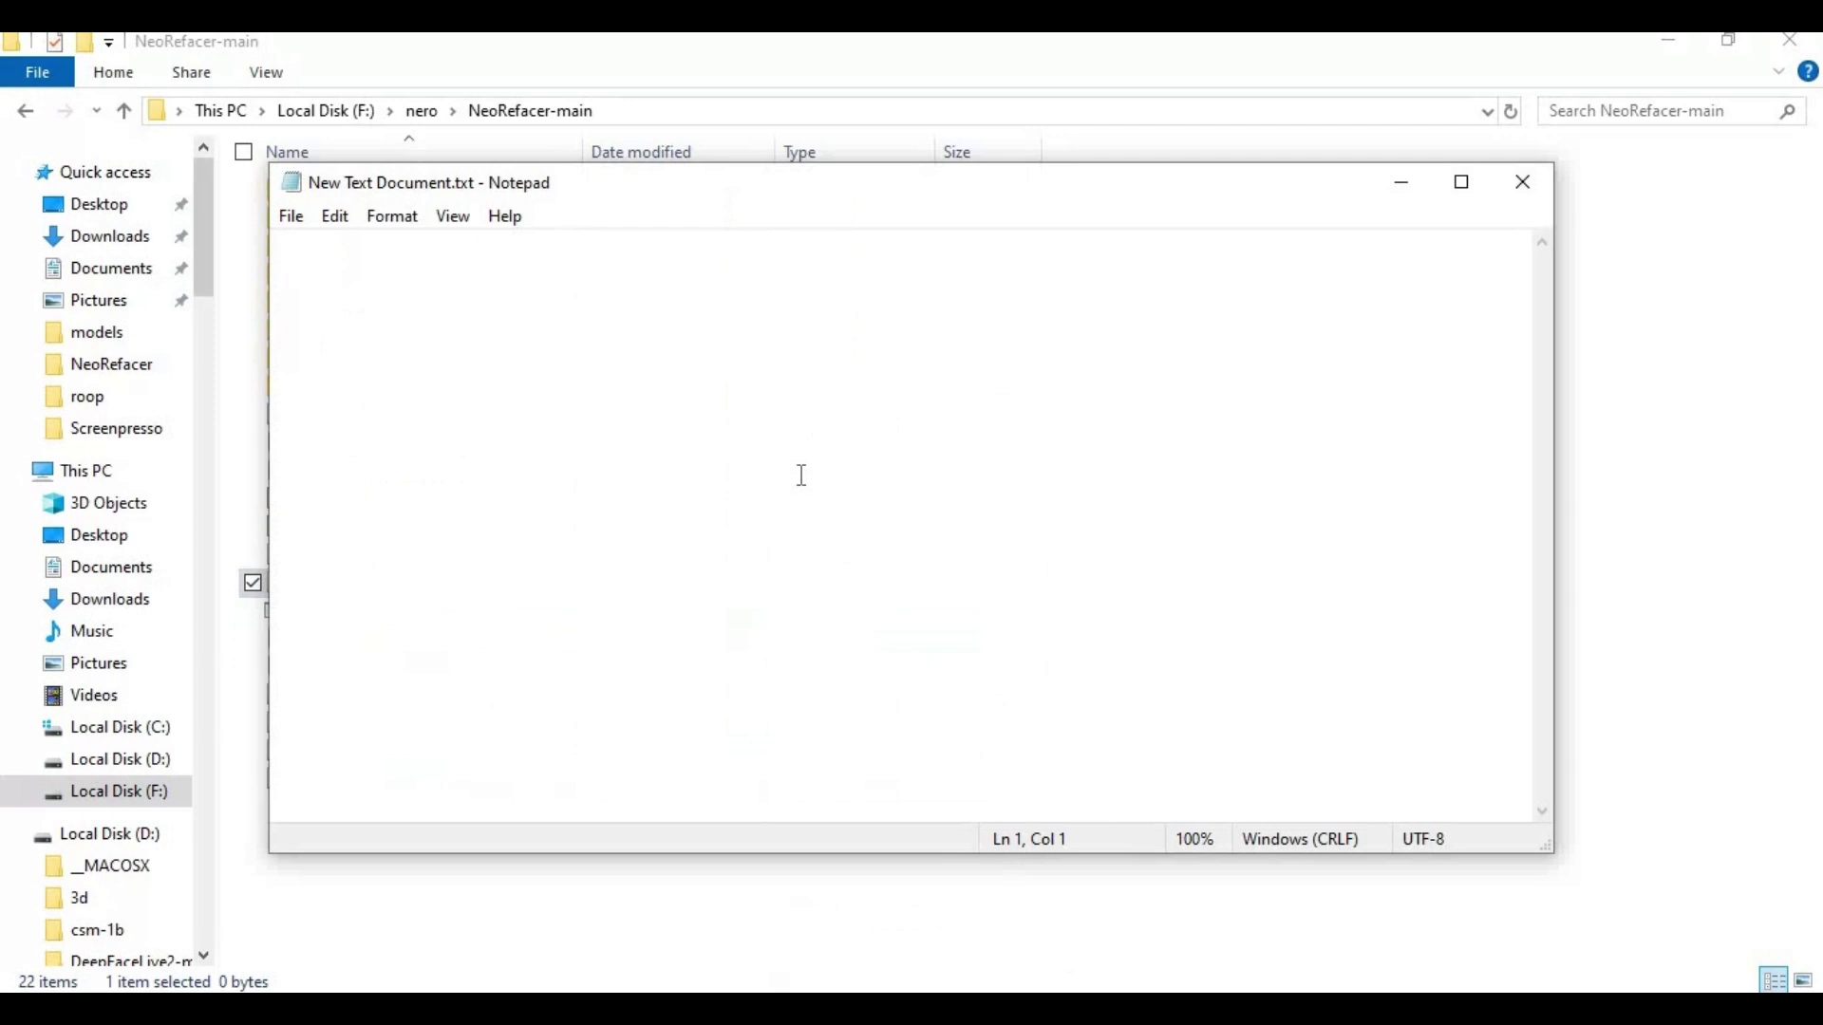
text(@)
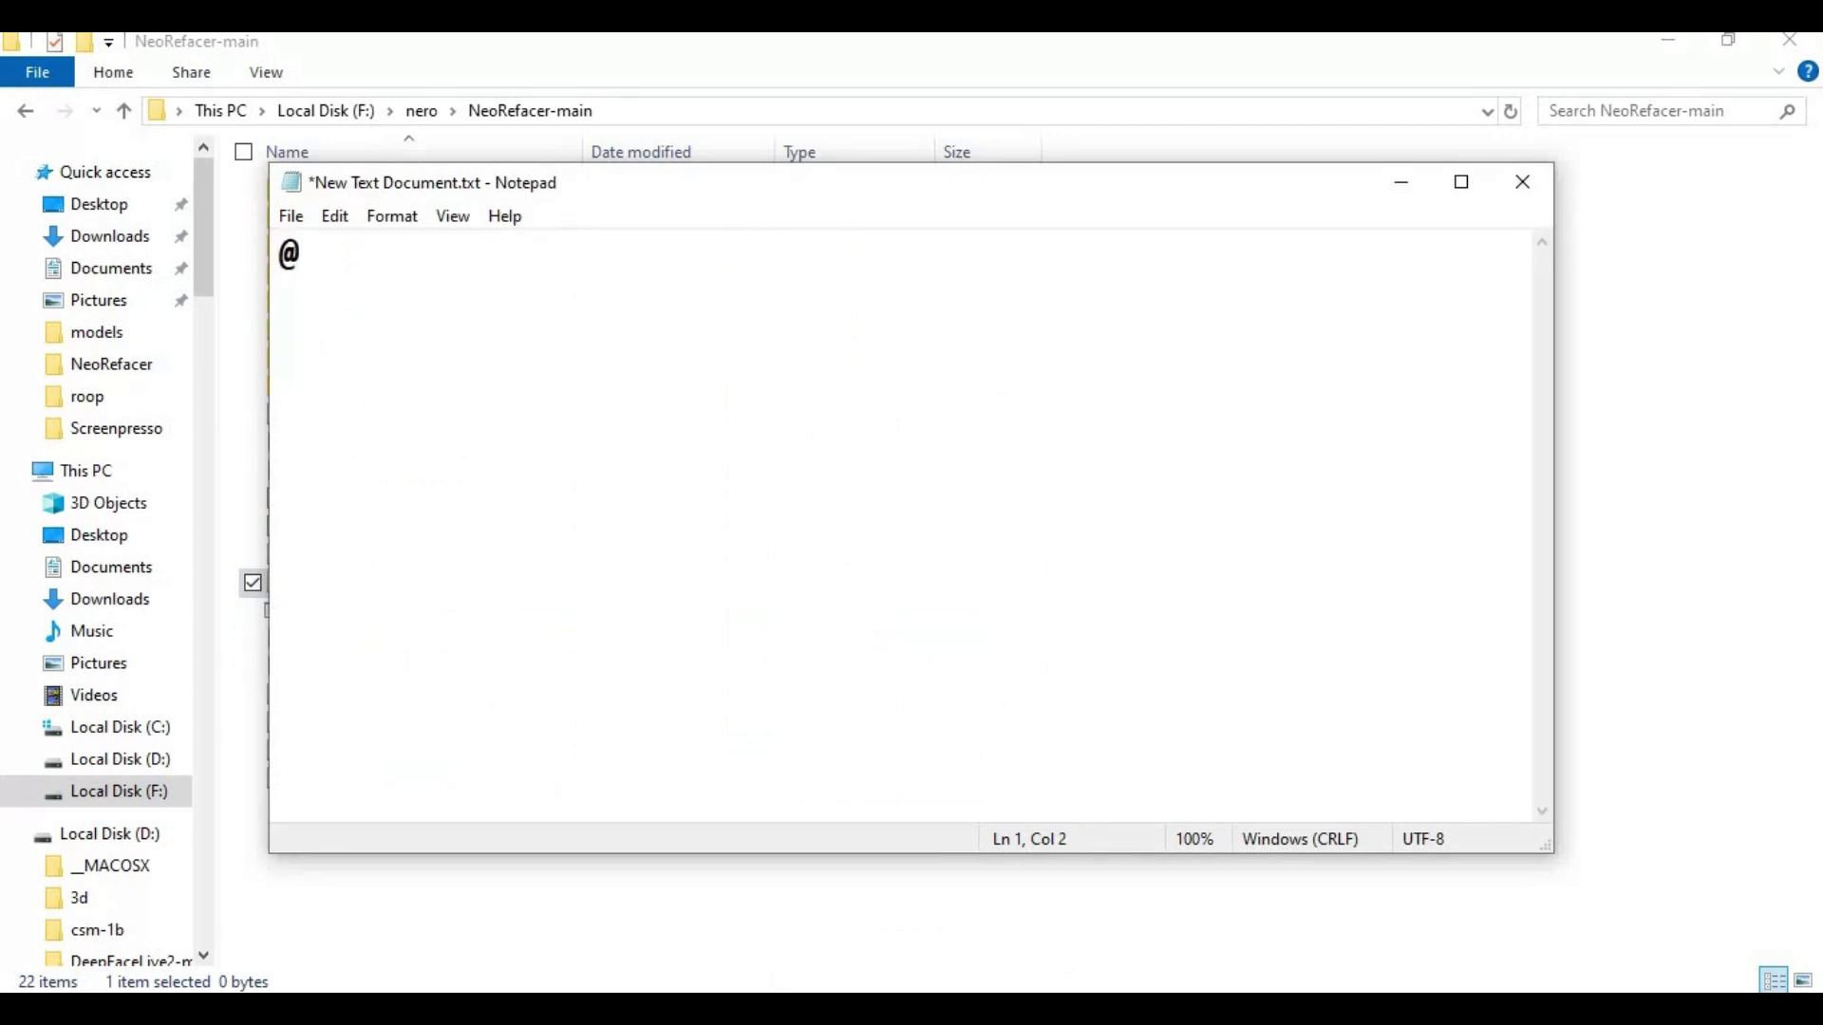
text(echo off)
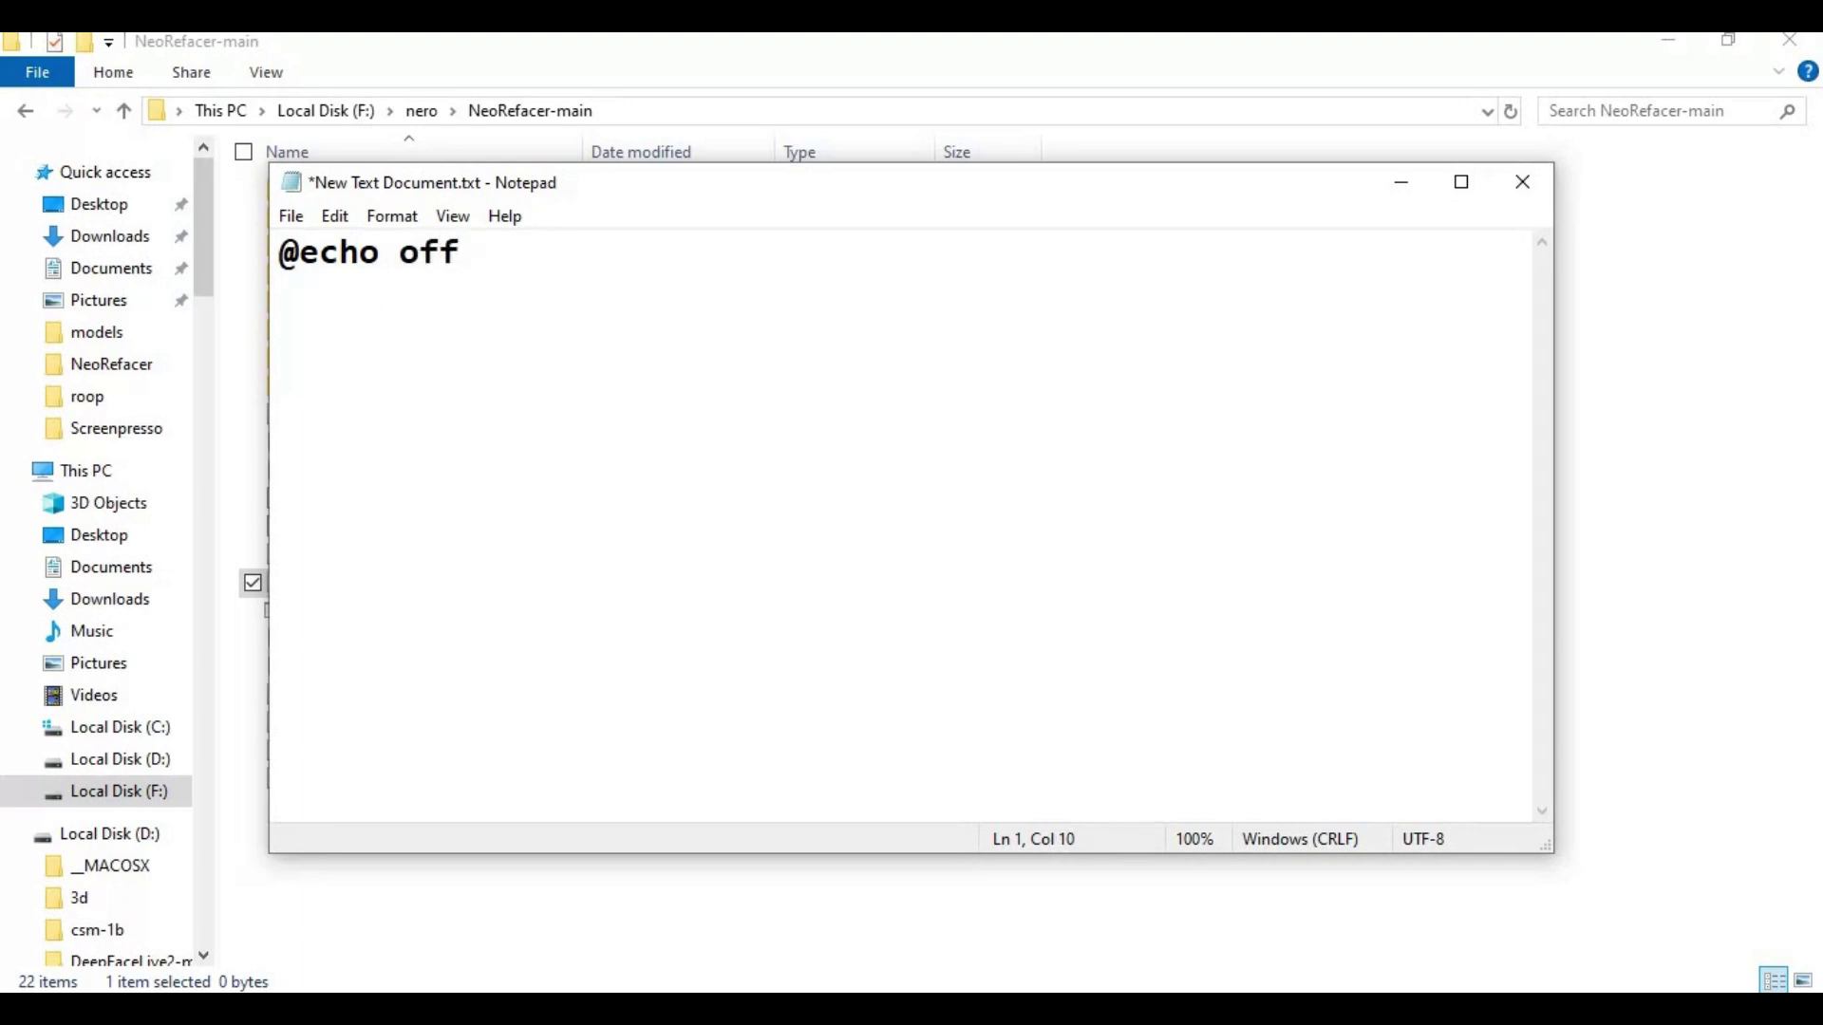
key(Return)
text(call )
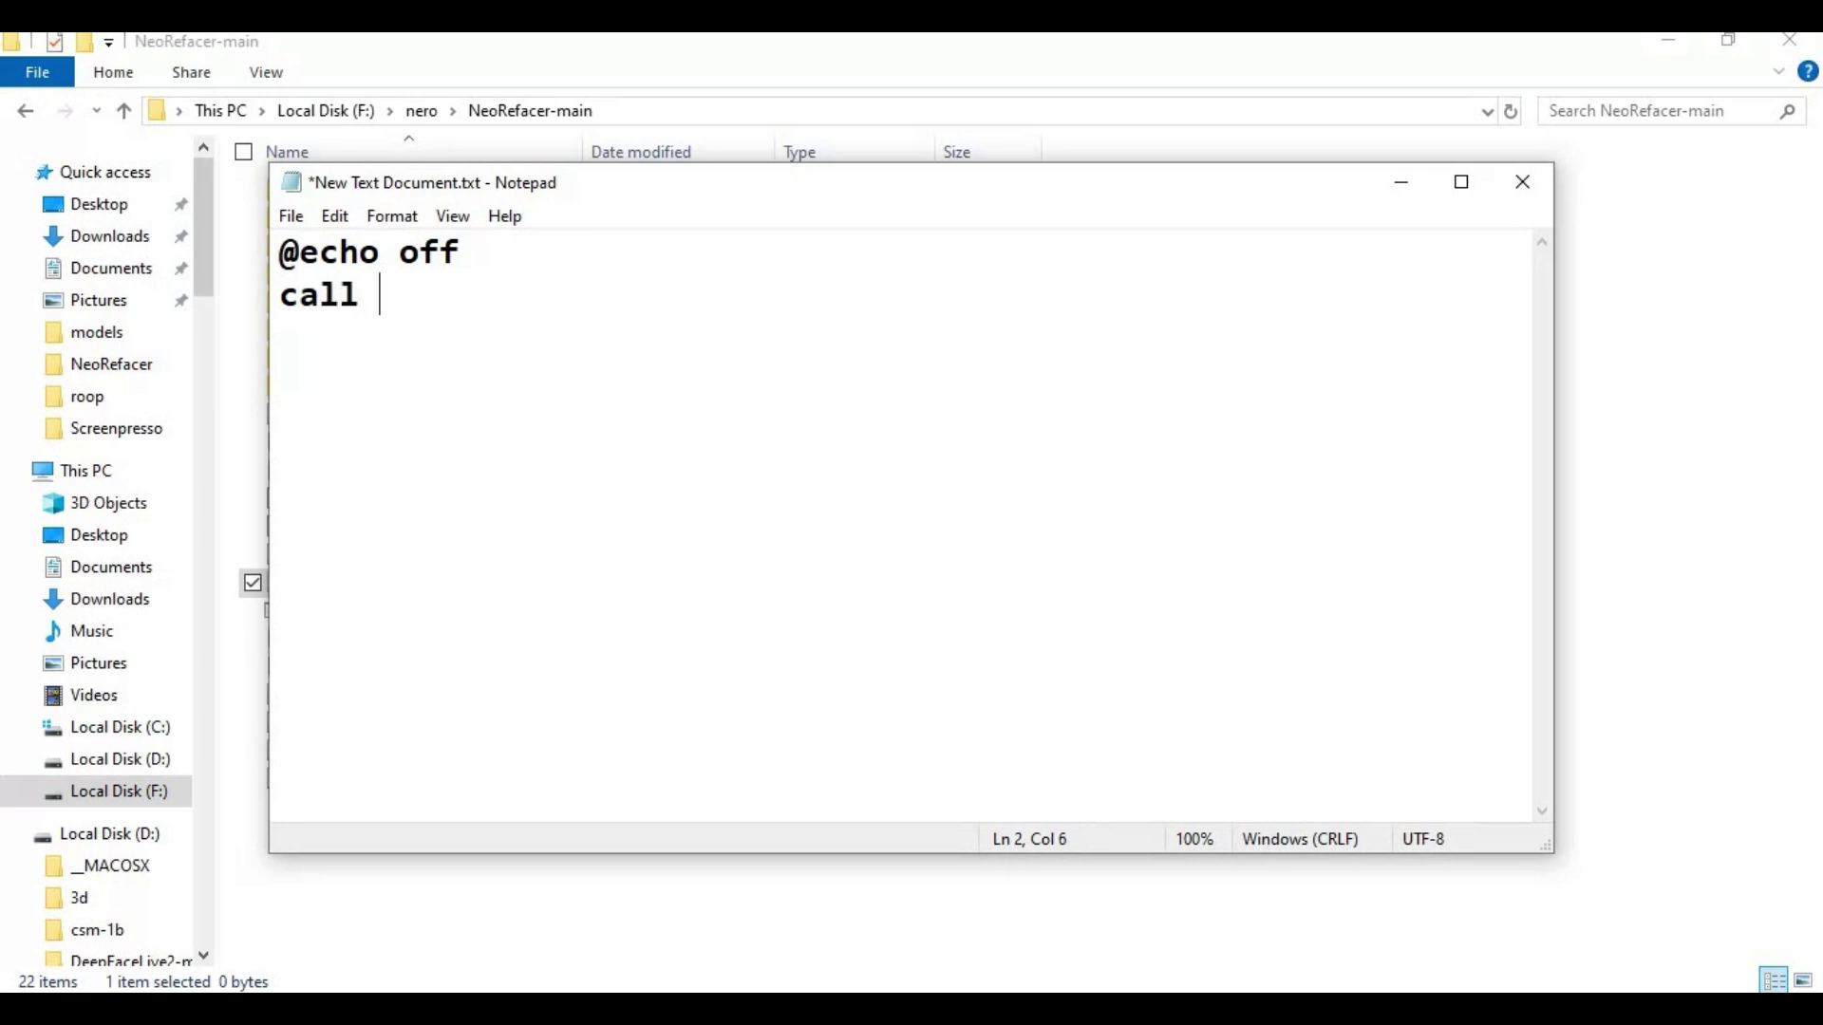
text(venv\scr)
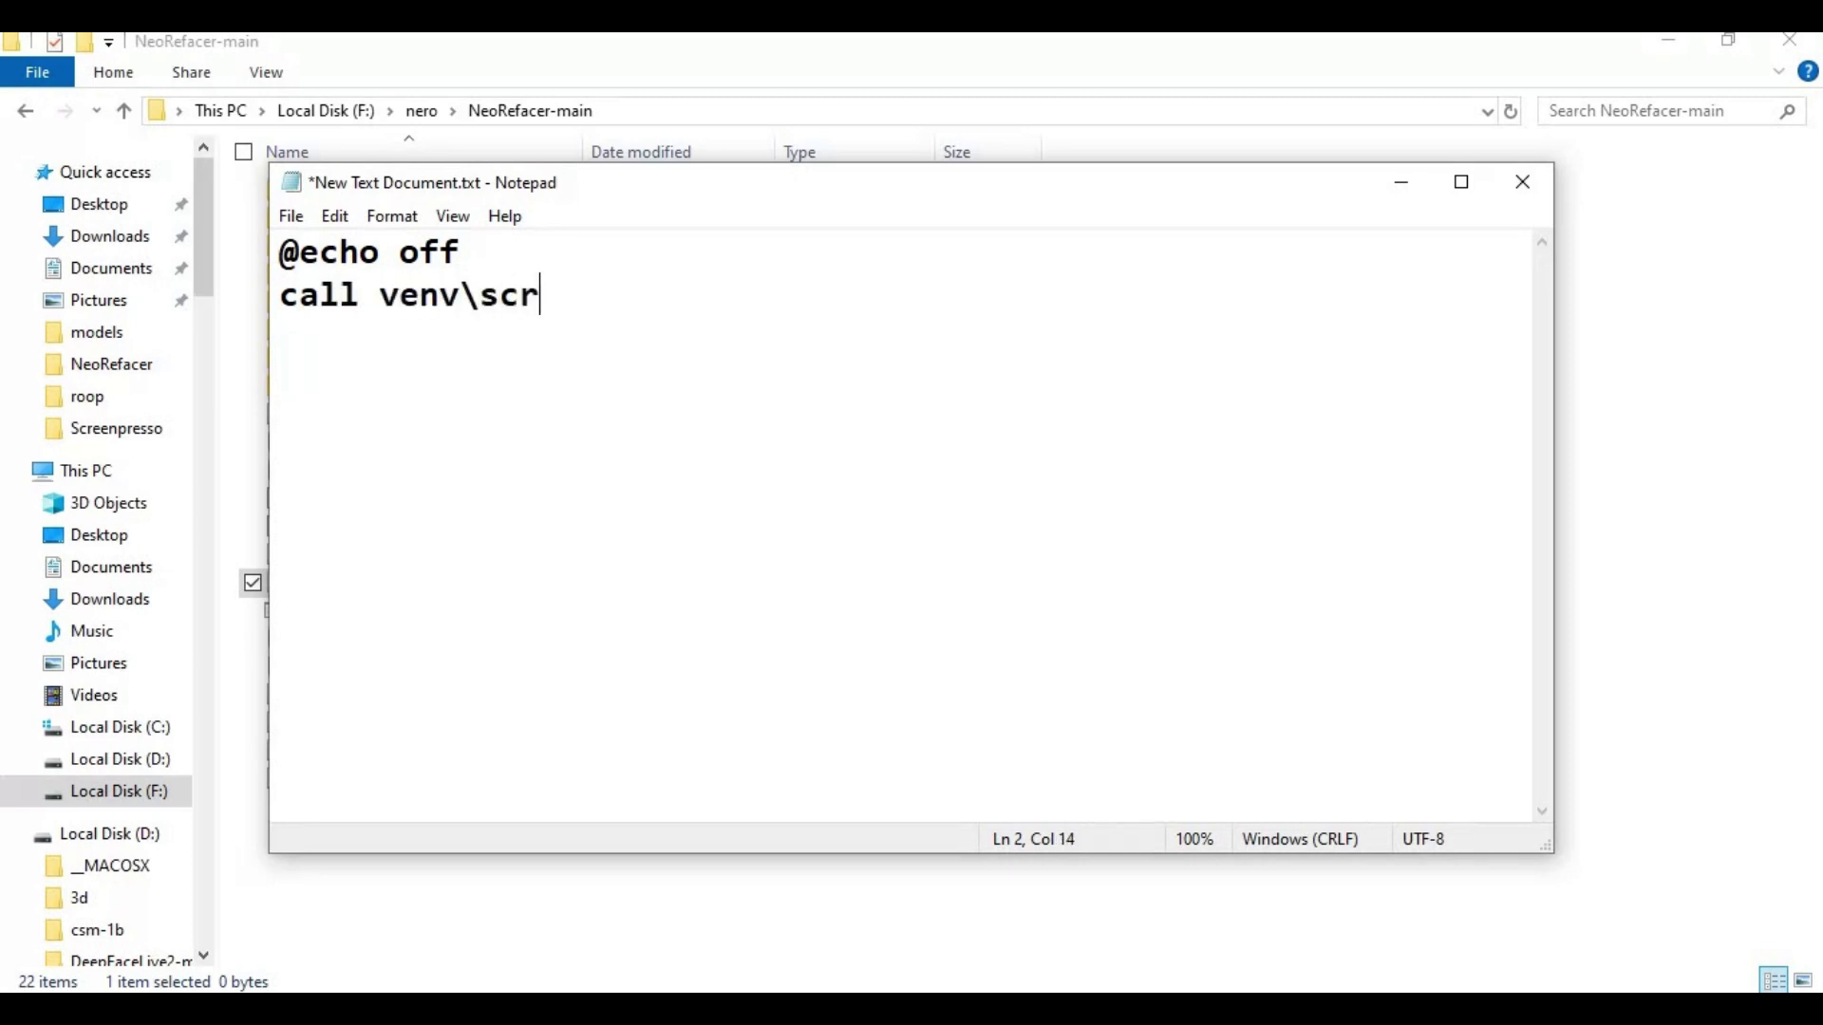
text(ipts\)
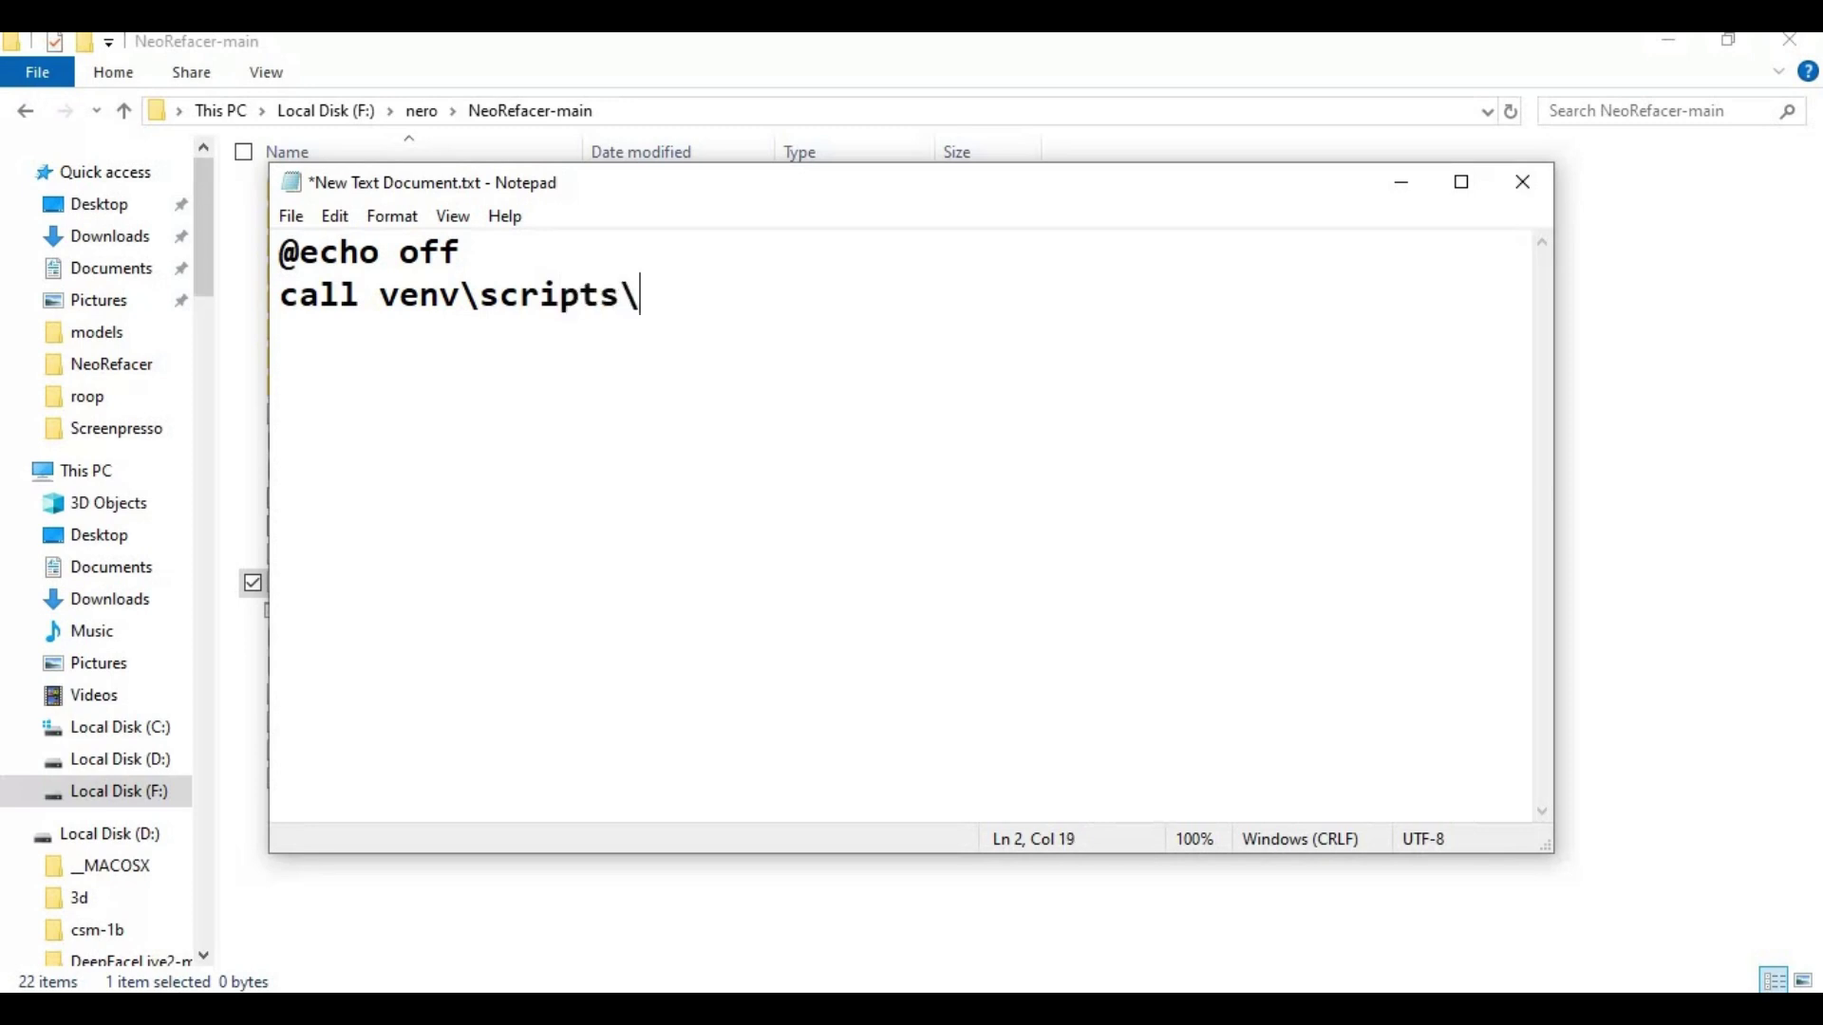
text(activate)
key(Return)
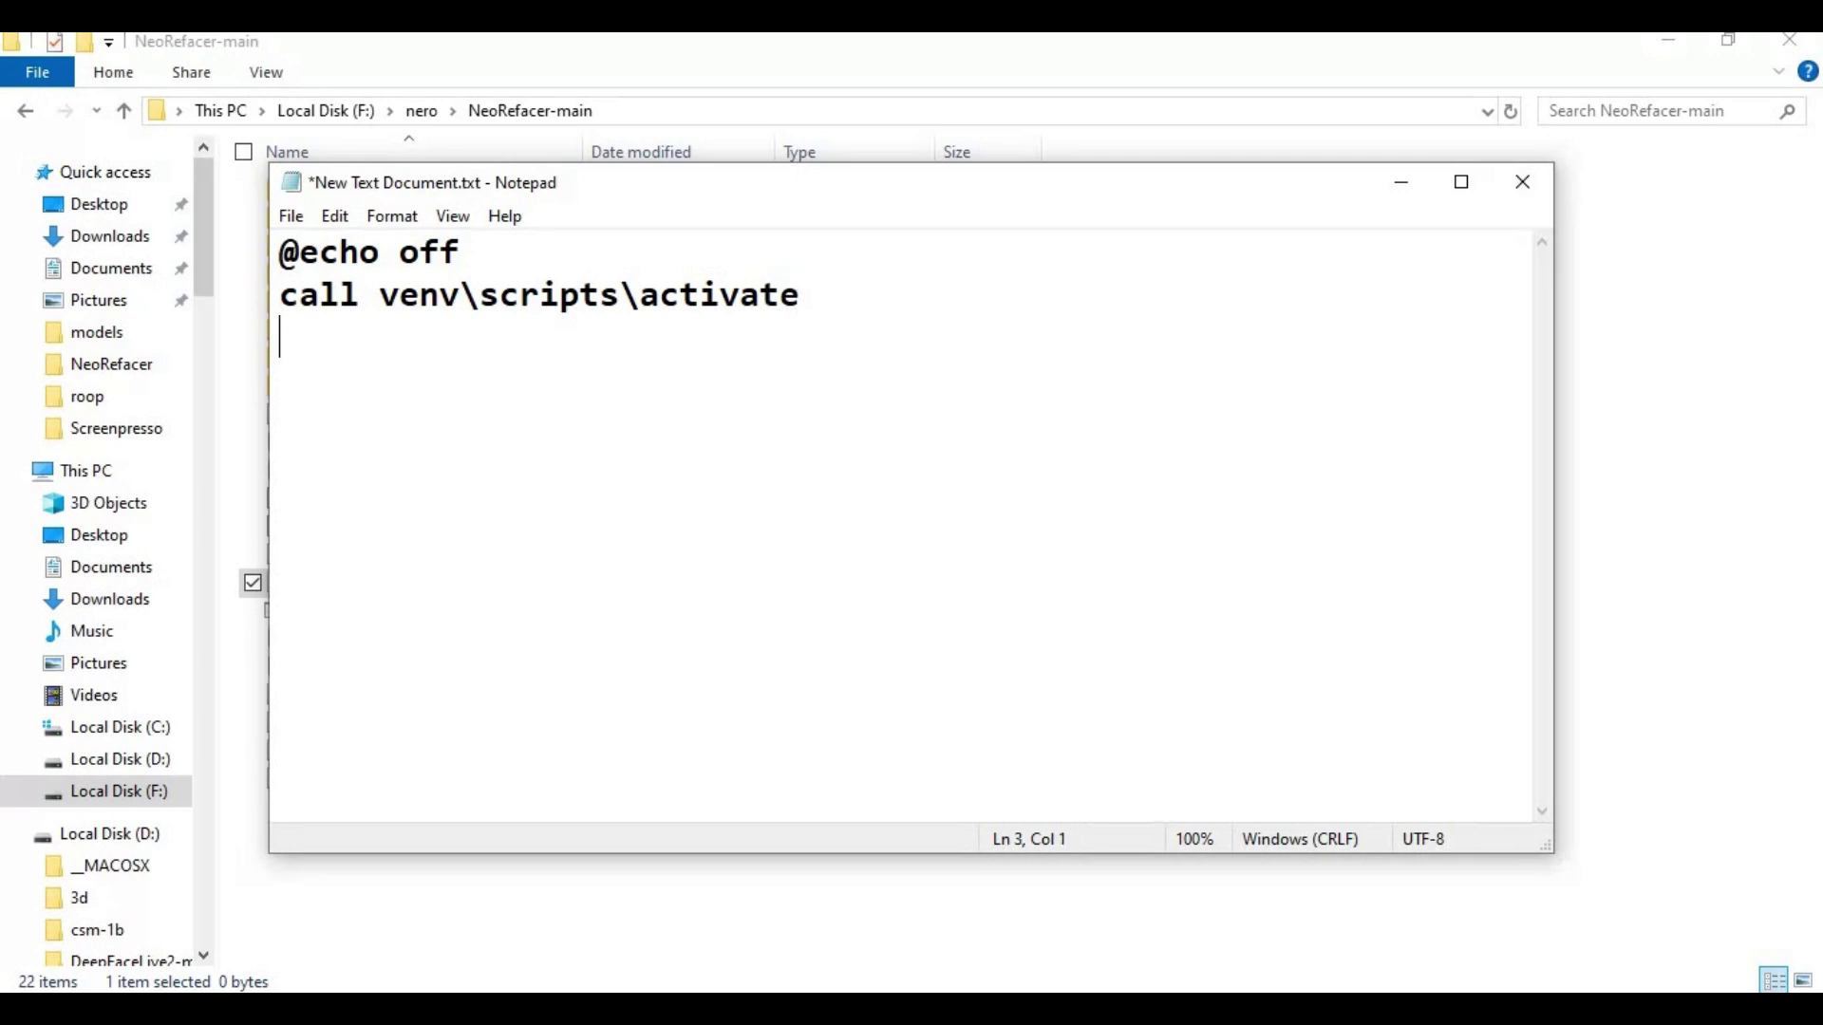
Add 'python app.py --force_cpu' and 'pause' after checking the README, then choose Save As
text(python )
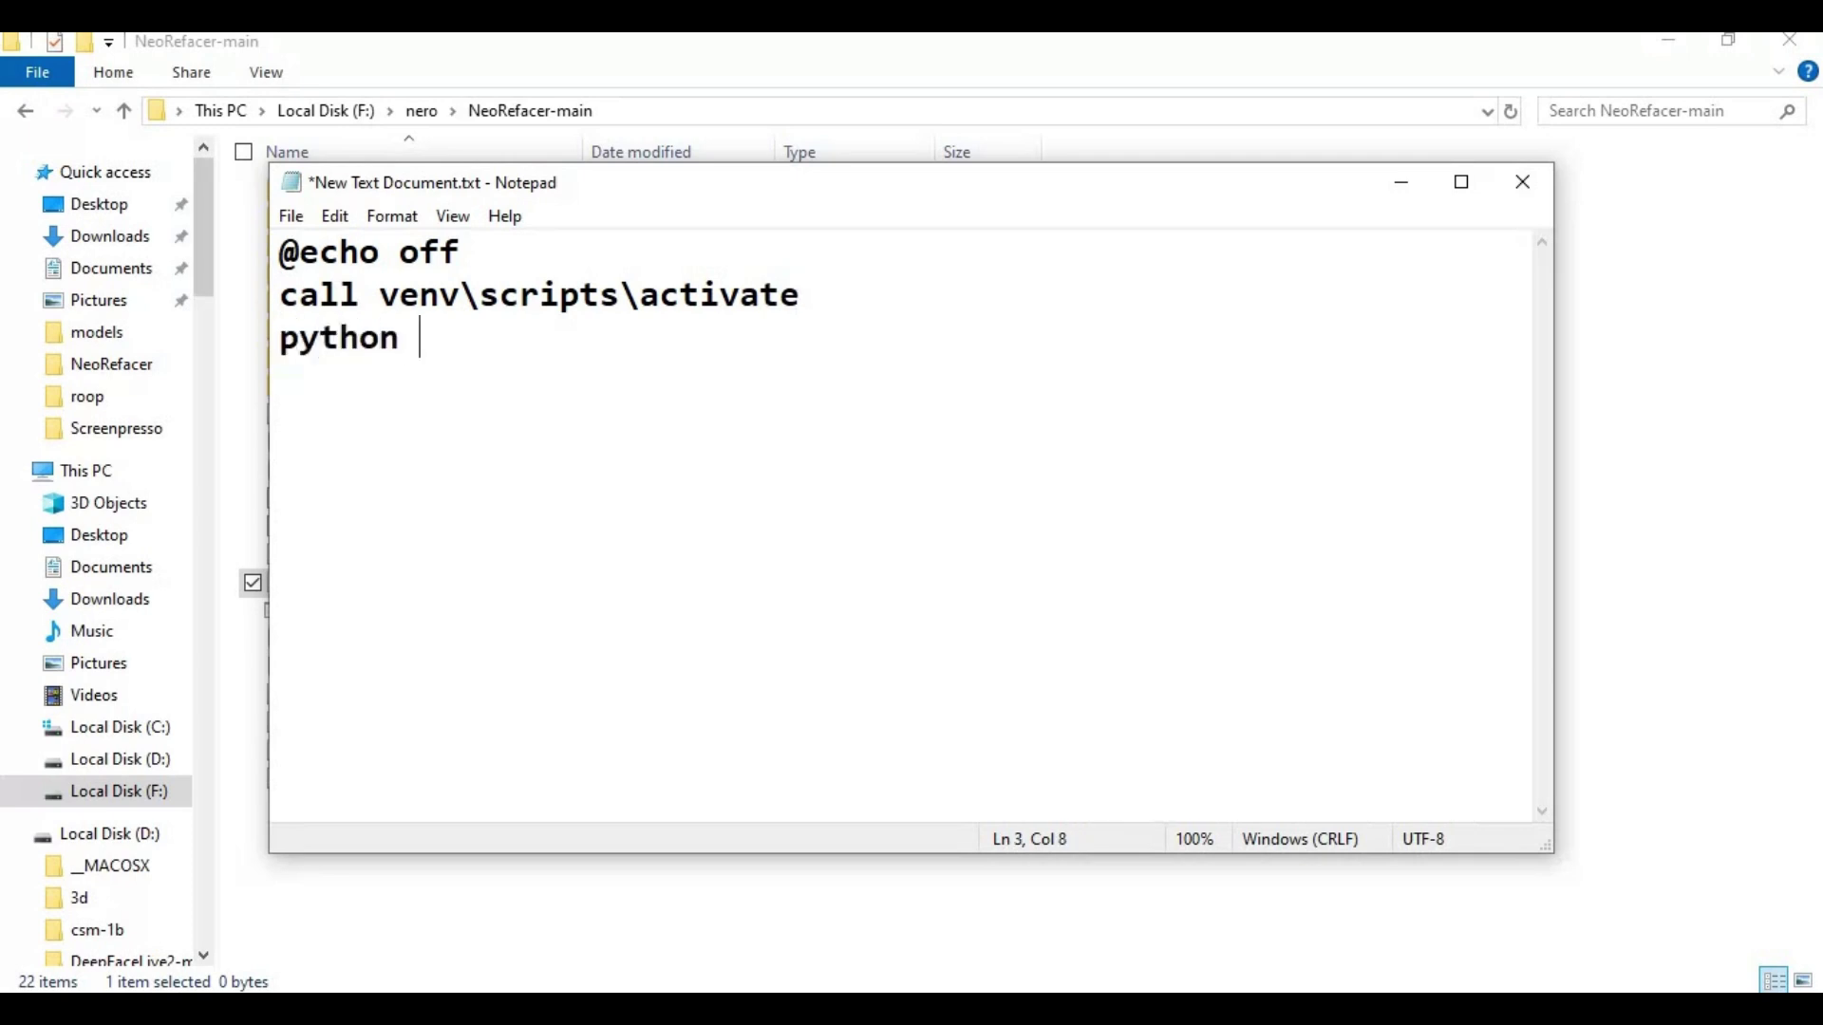
text(app.py)
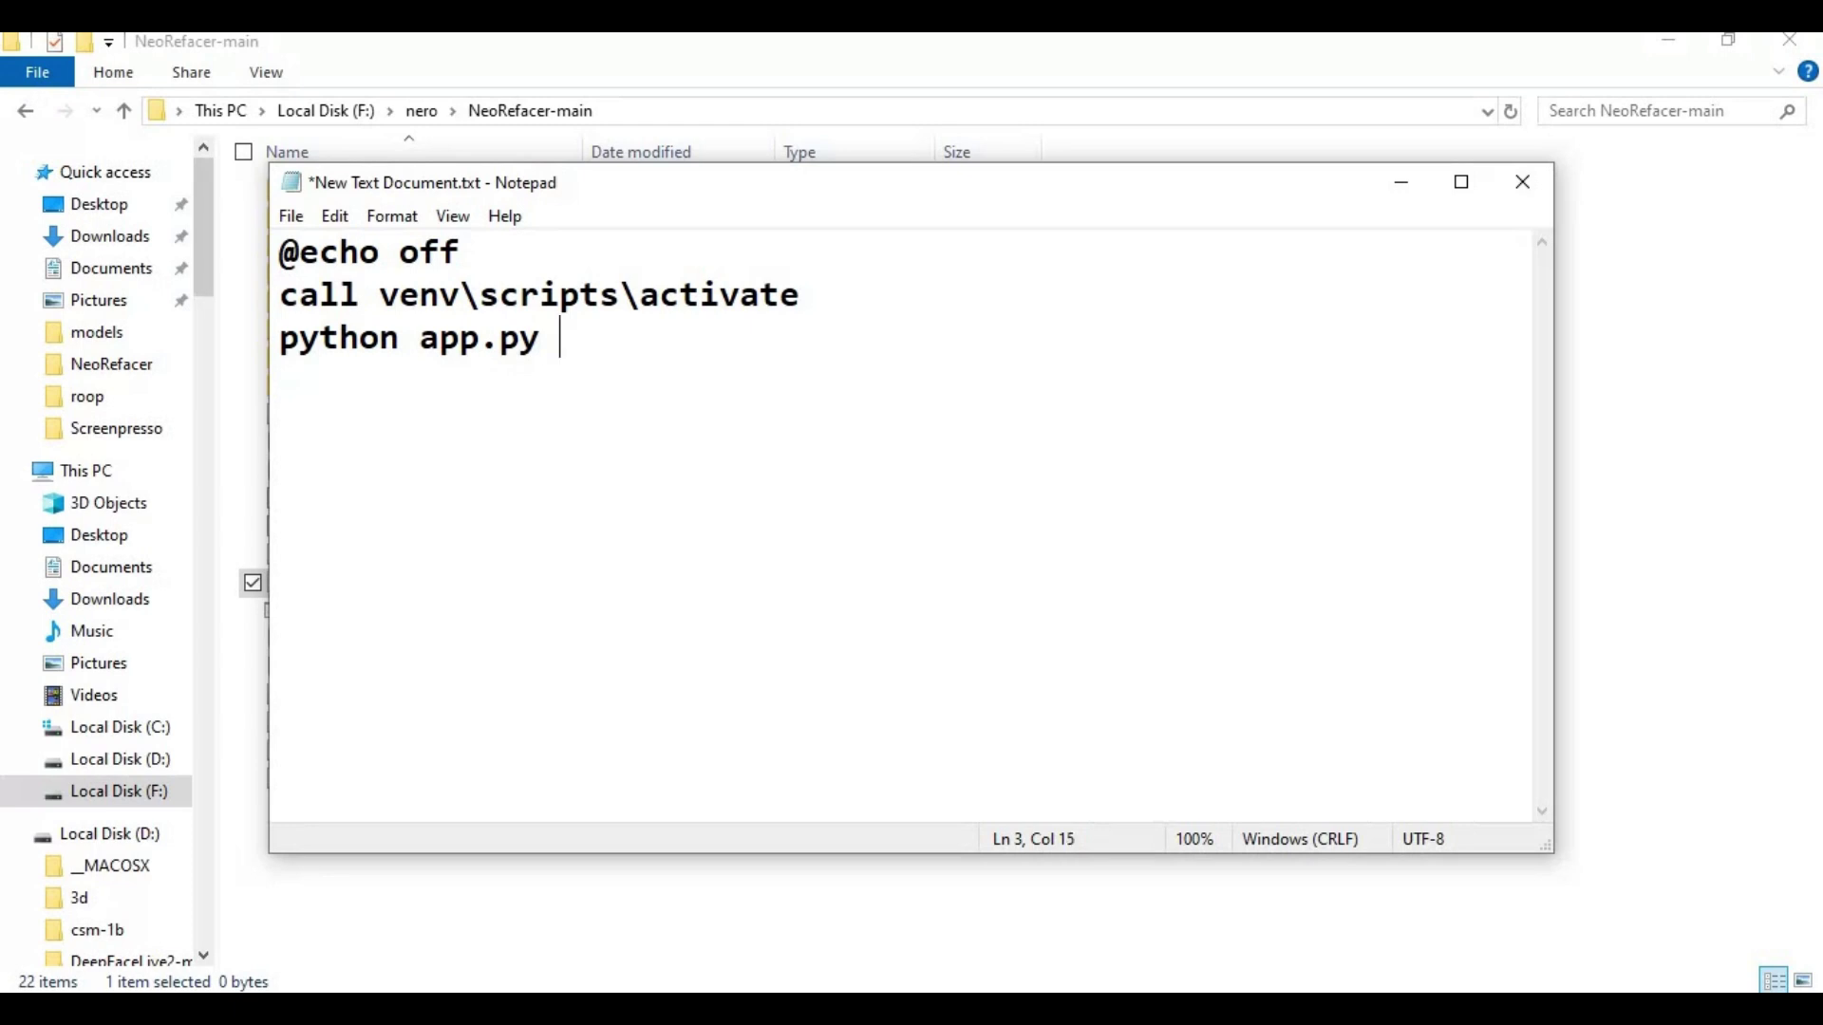
text( --)
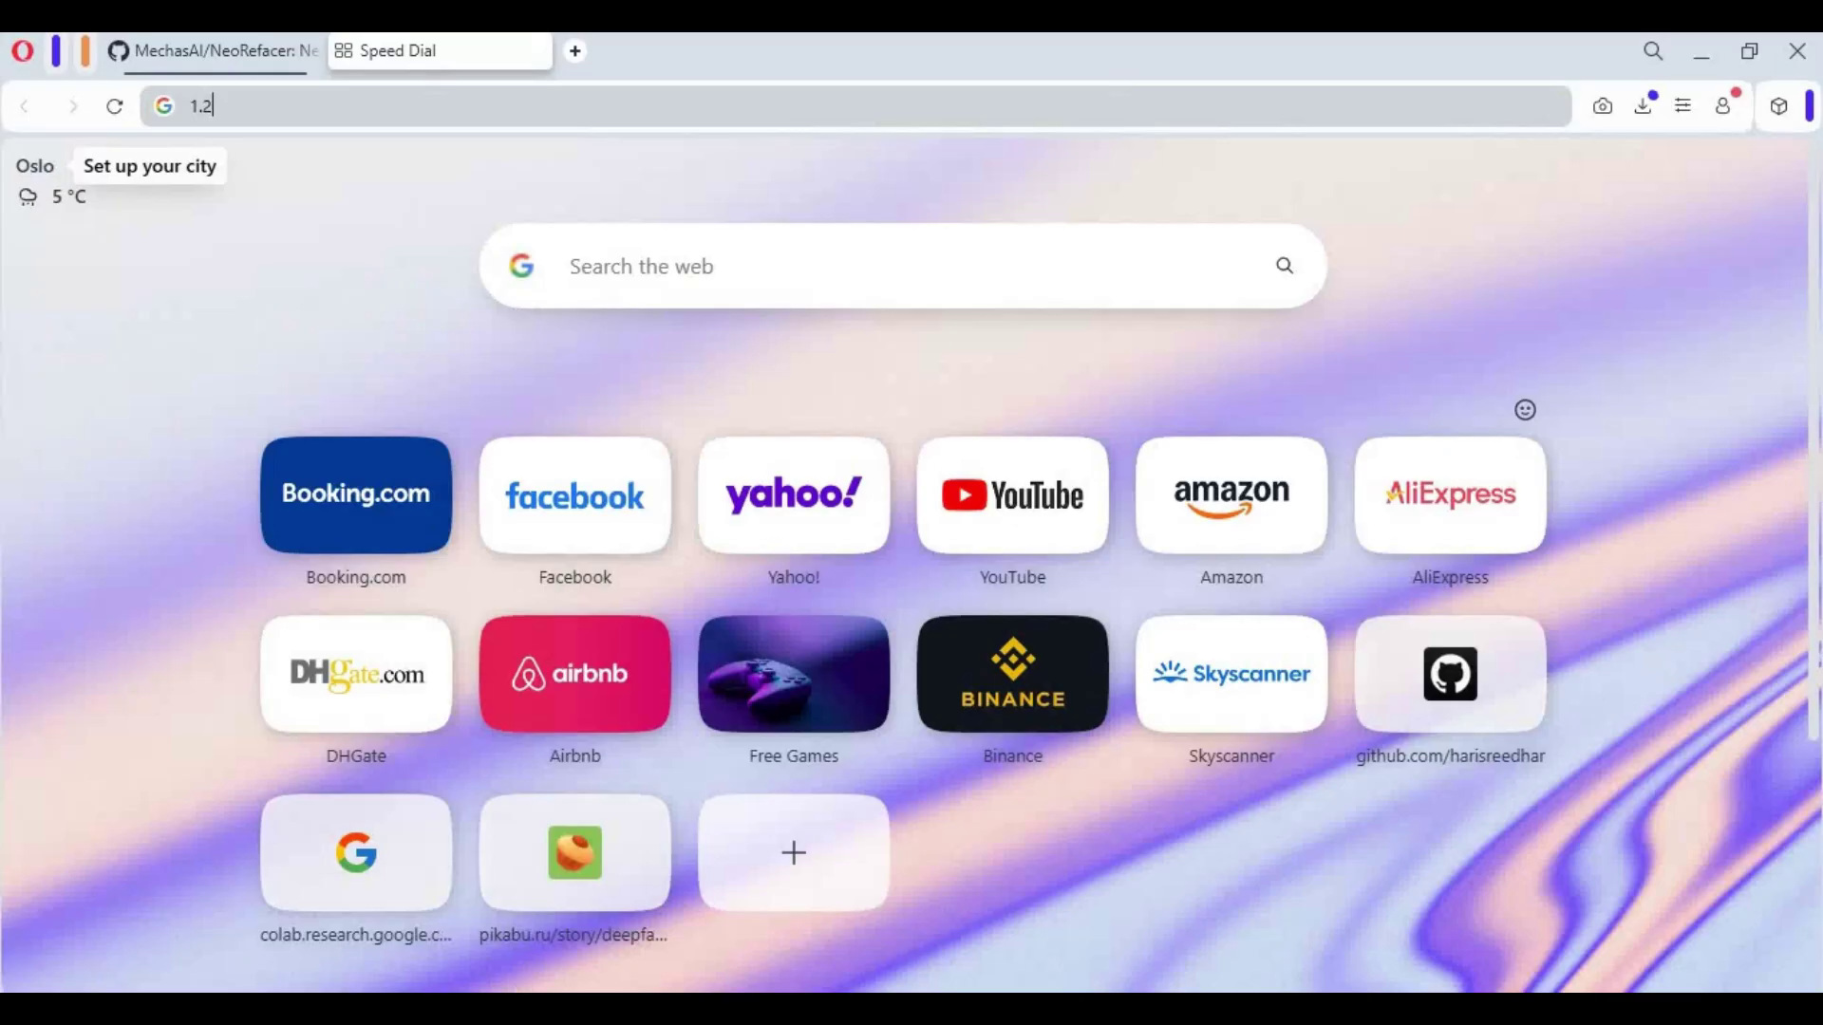
click(184, 44)
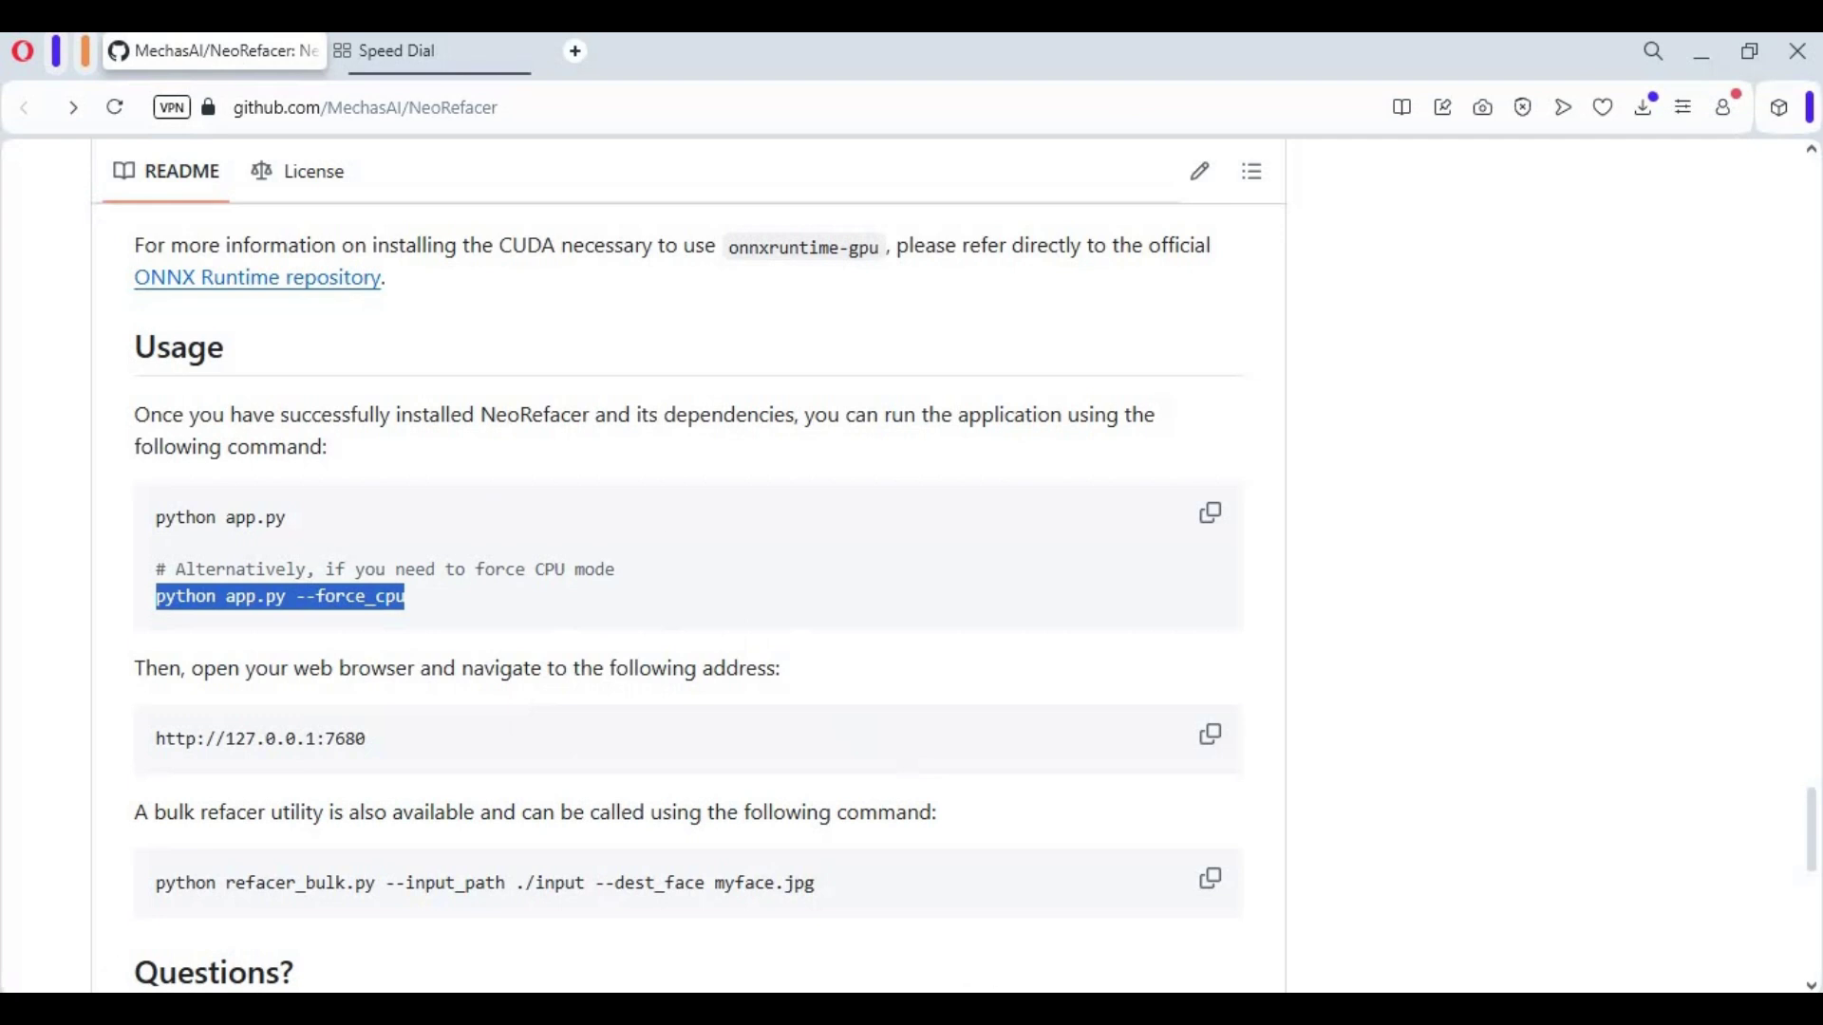
key(alt+Tab)
text(f)
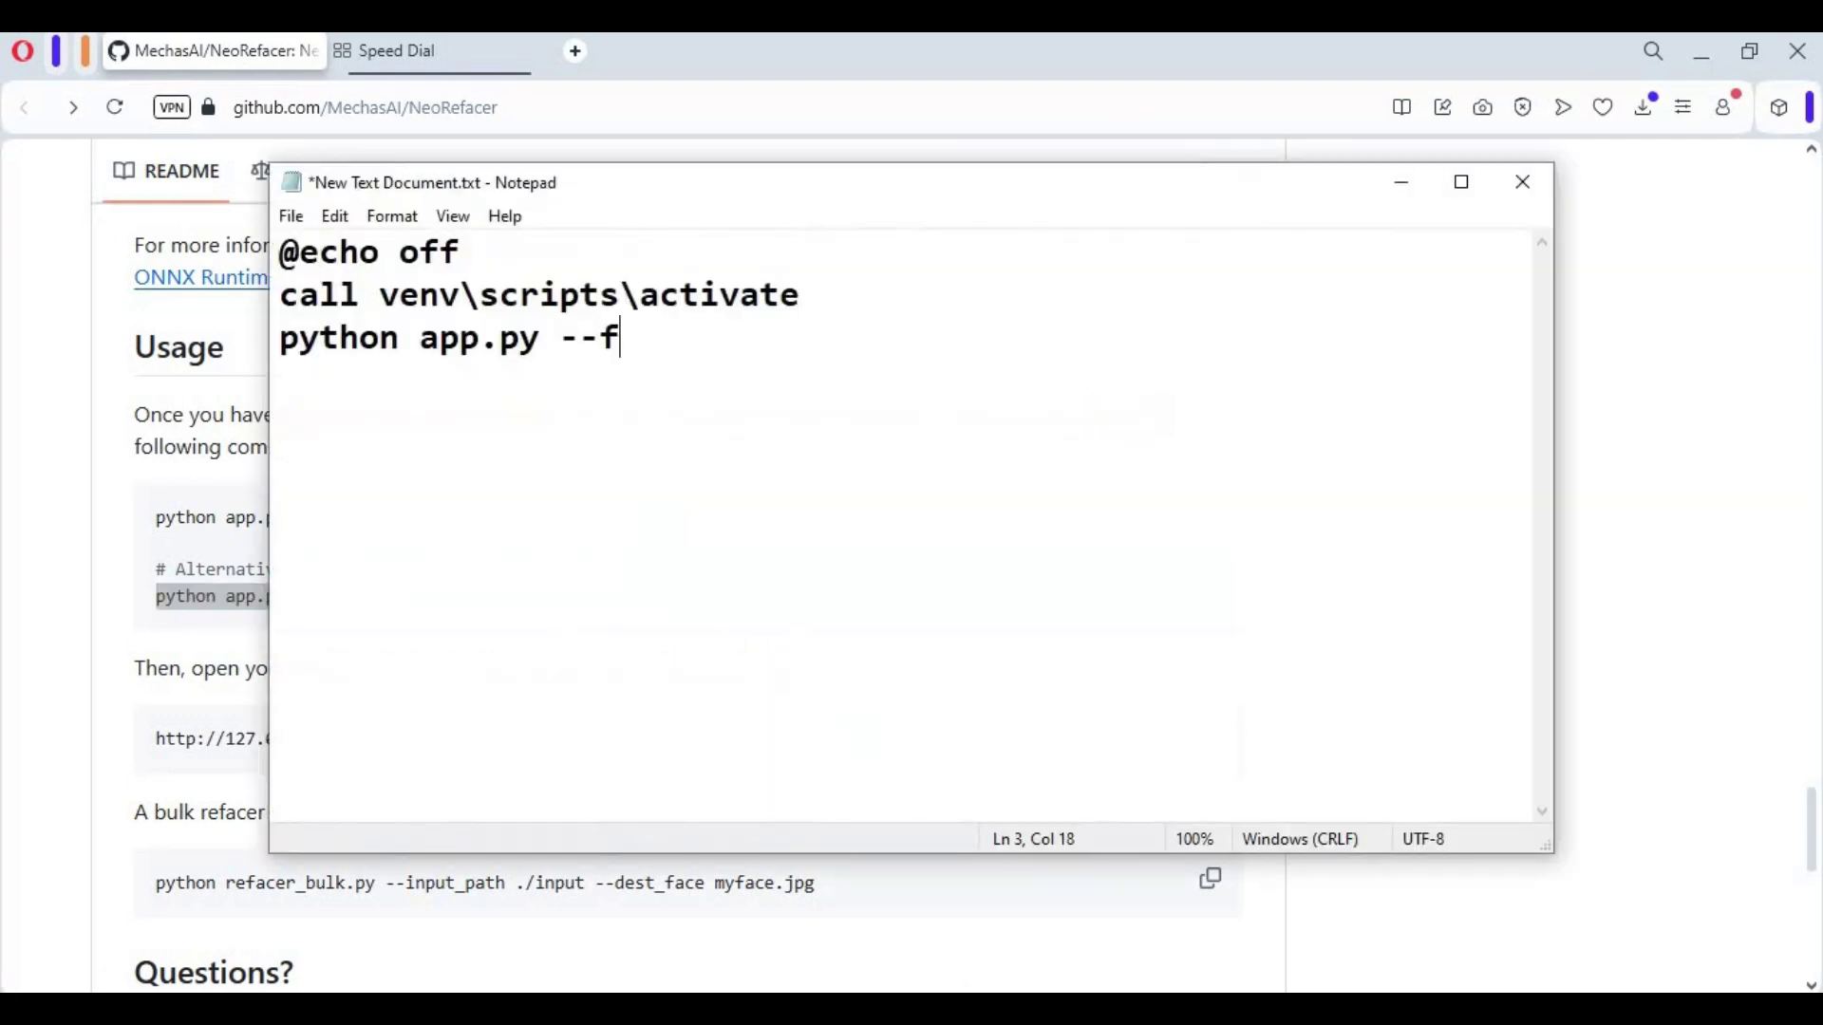
text(orce_)
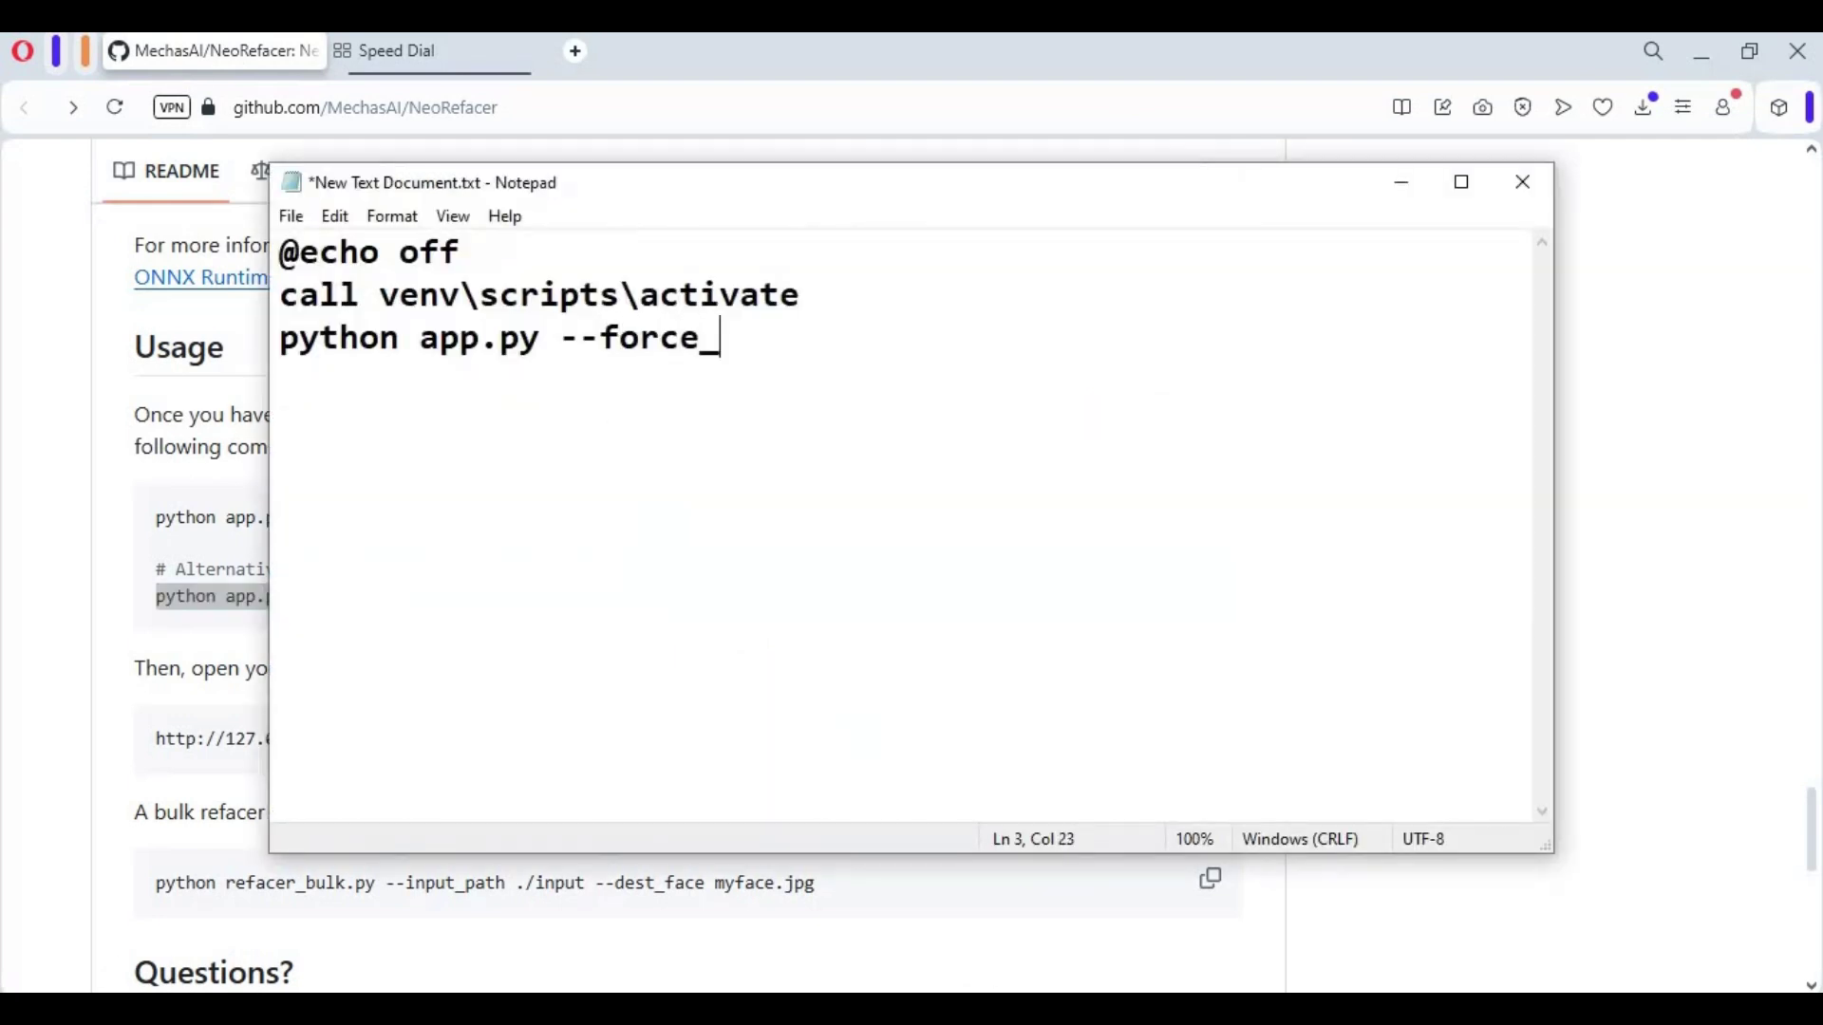
text(cpu)
key(Return)
text(pause)
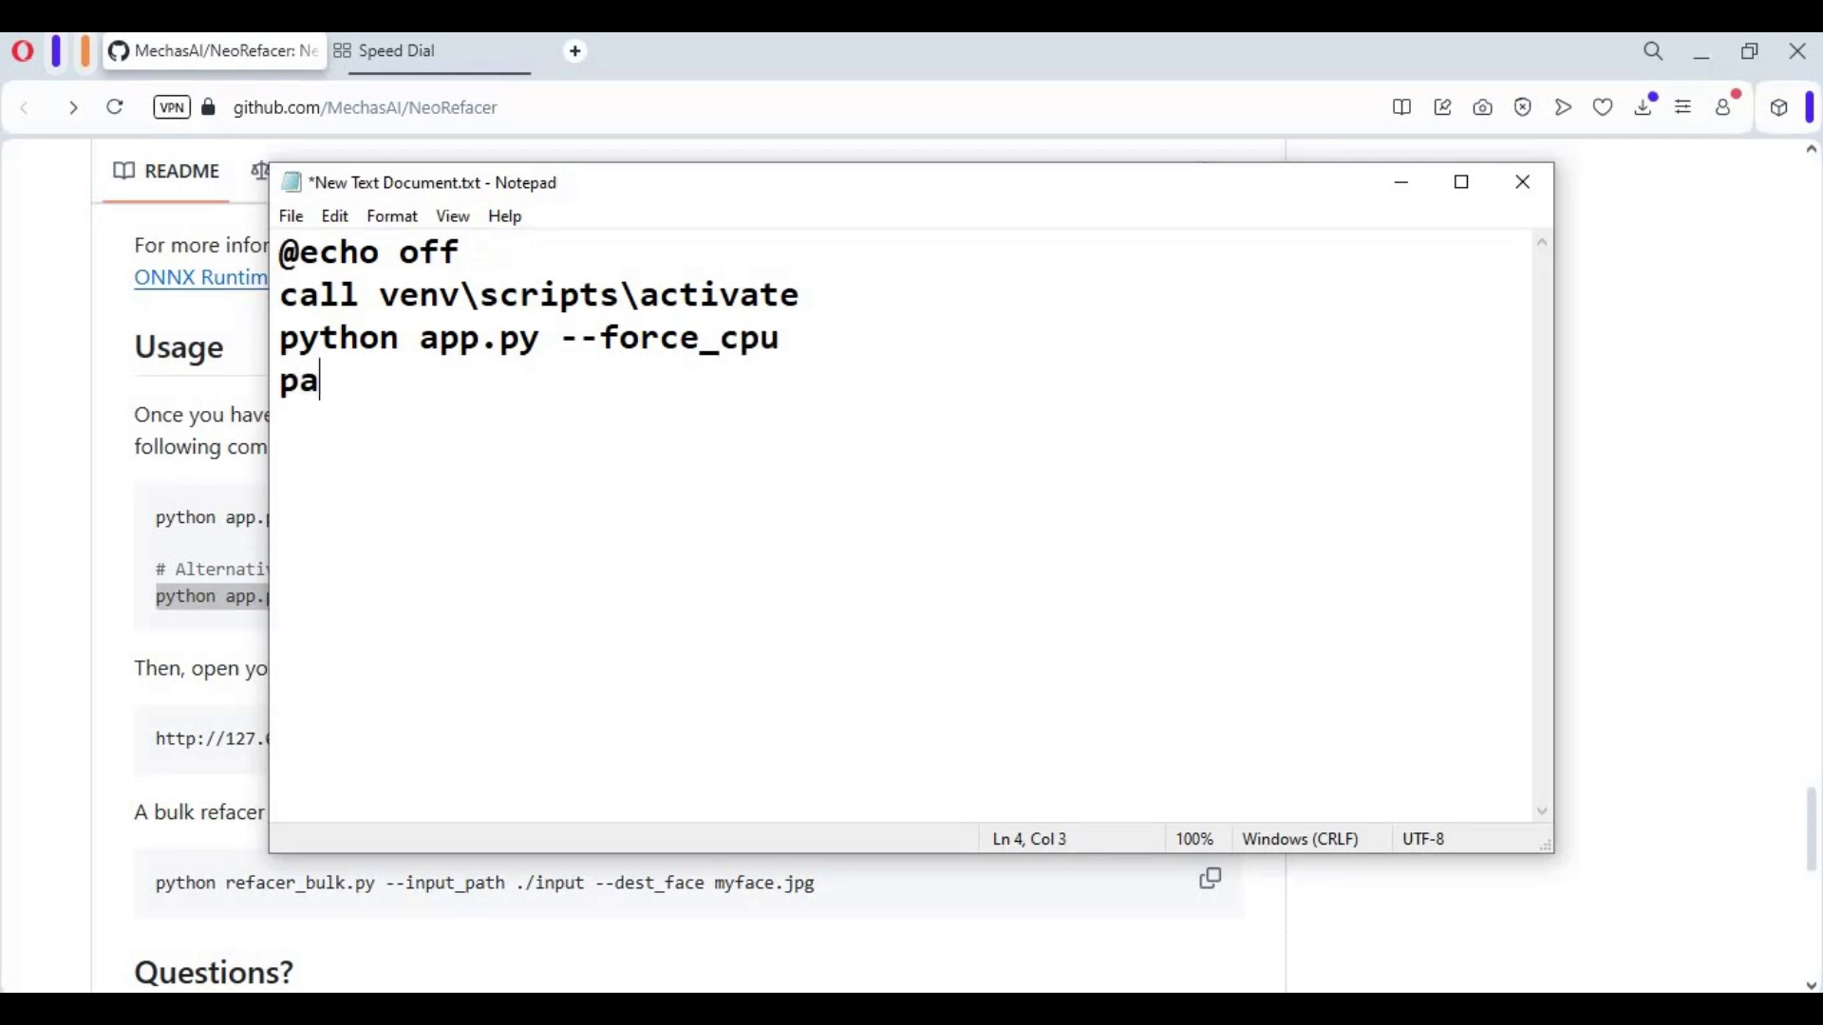
click(291, 216)
click(338, 365)
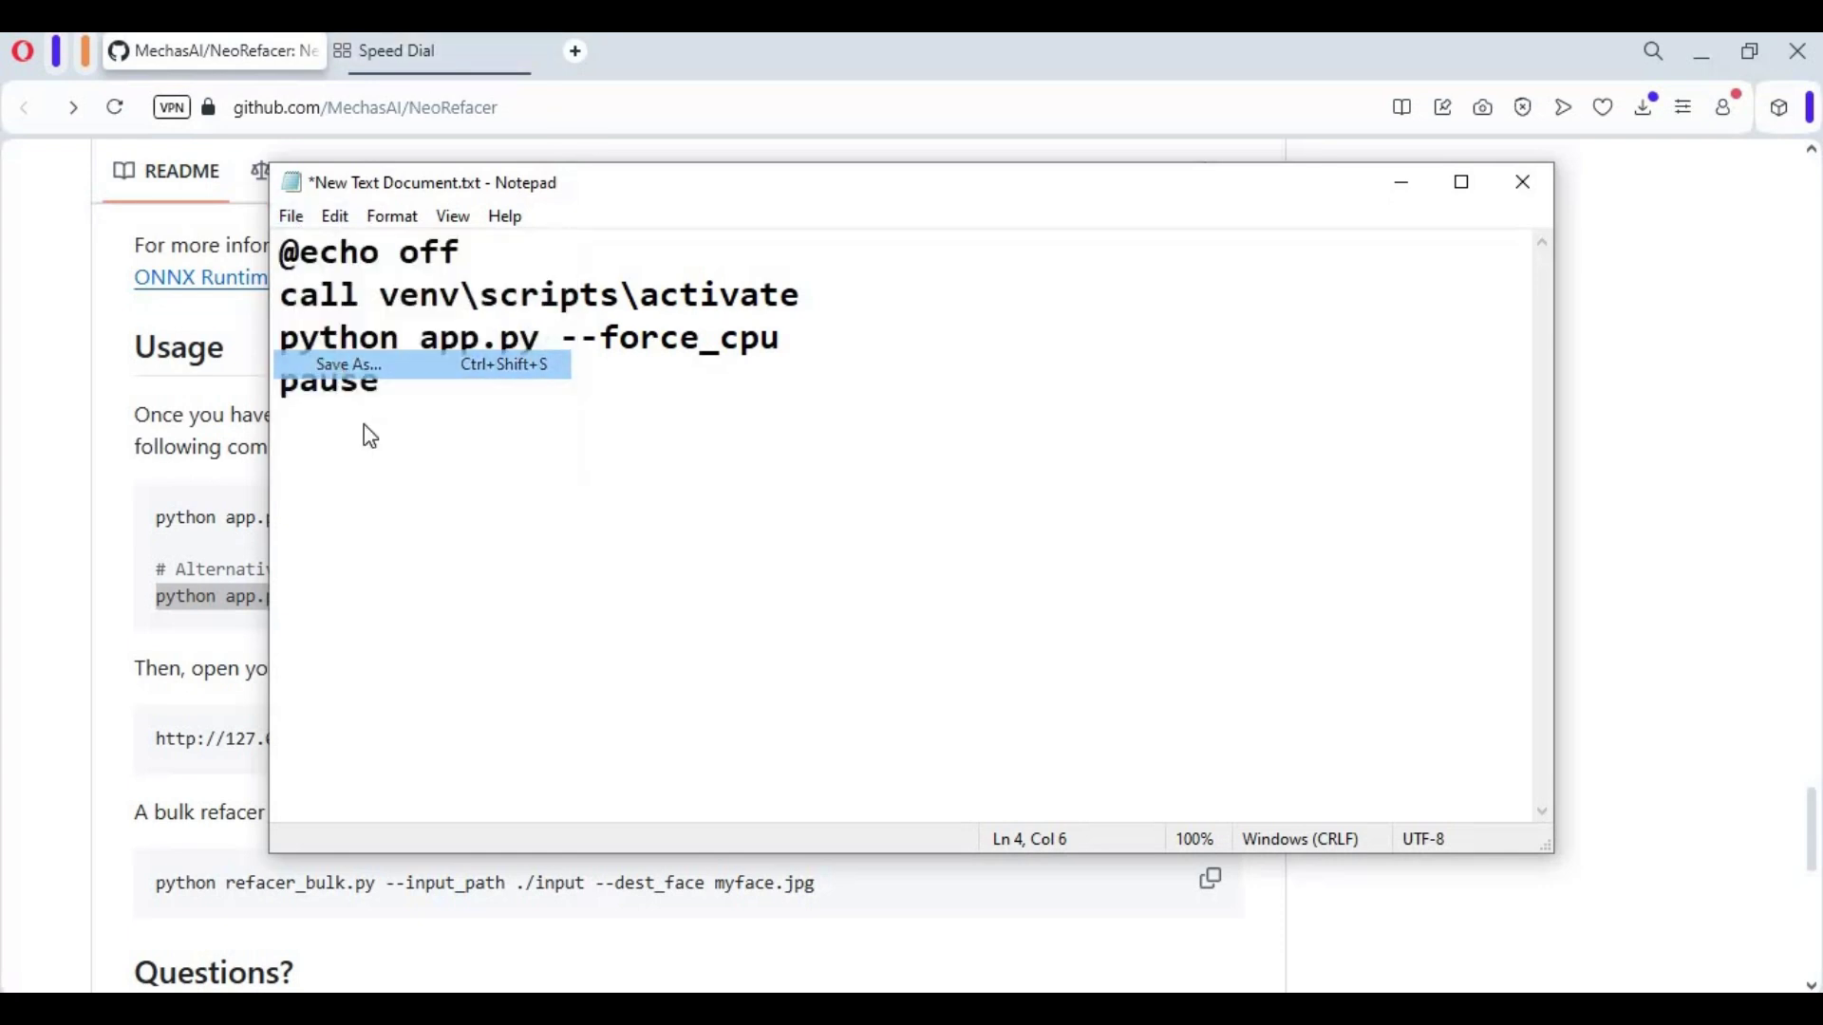
Save the script as run.bat in NeoRefacer-main and close Notepad
text(r)
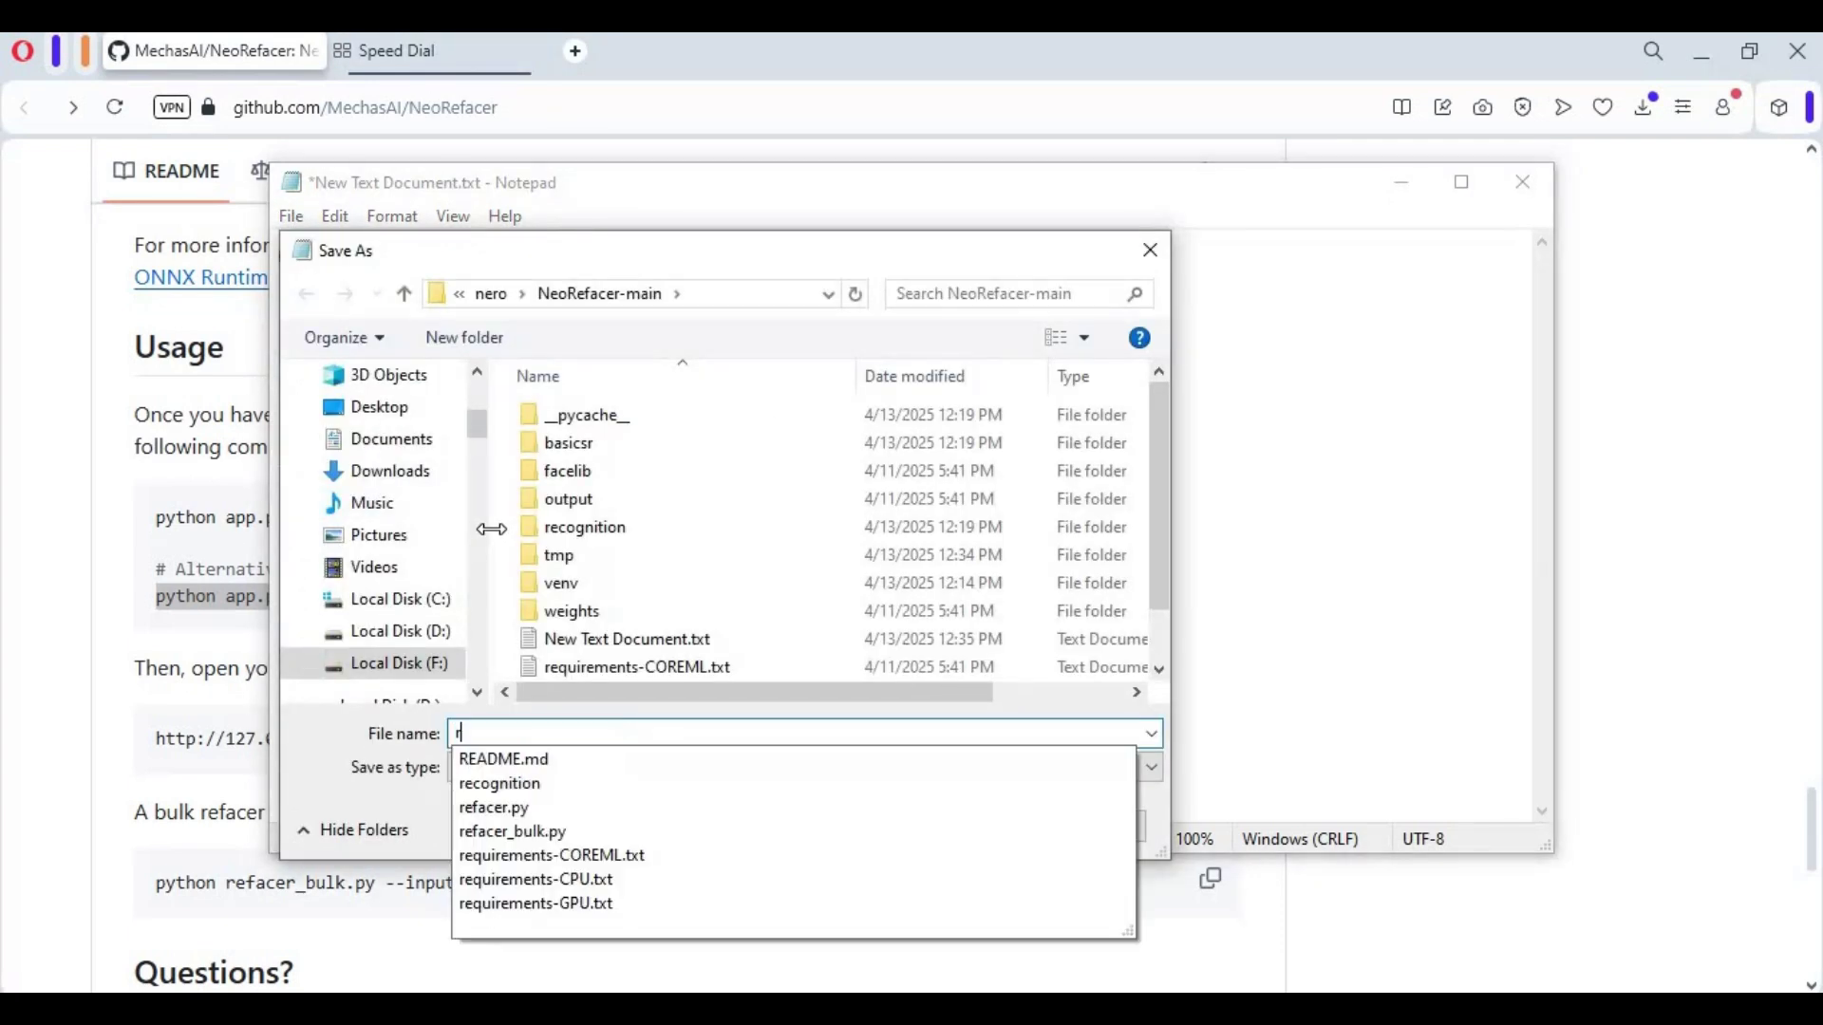
text(un.bat)
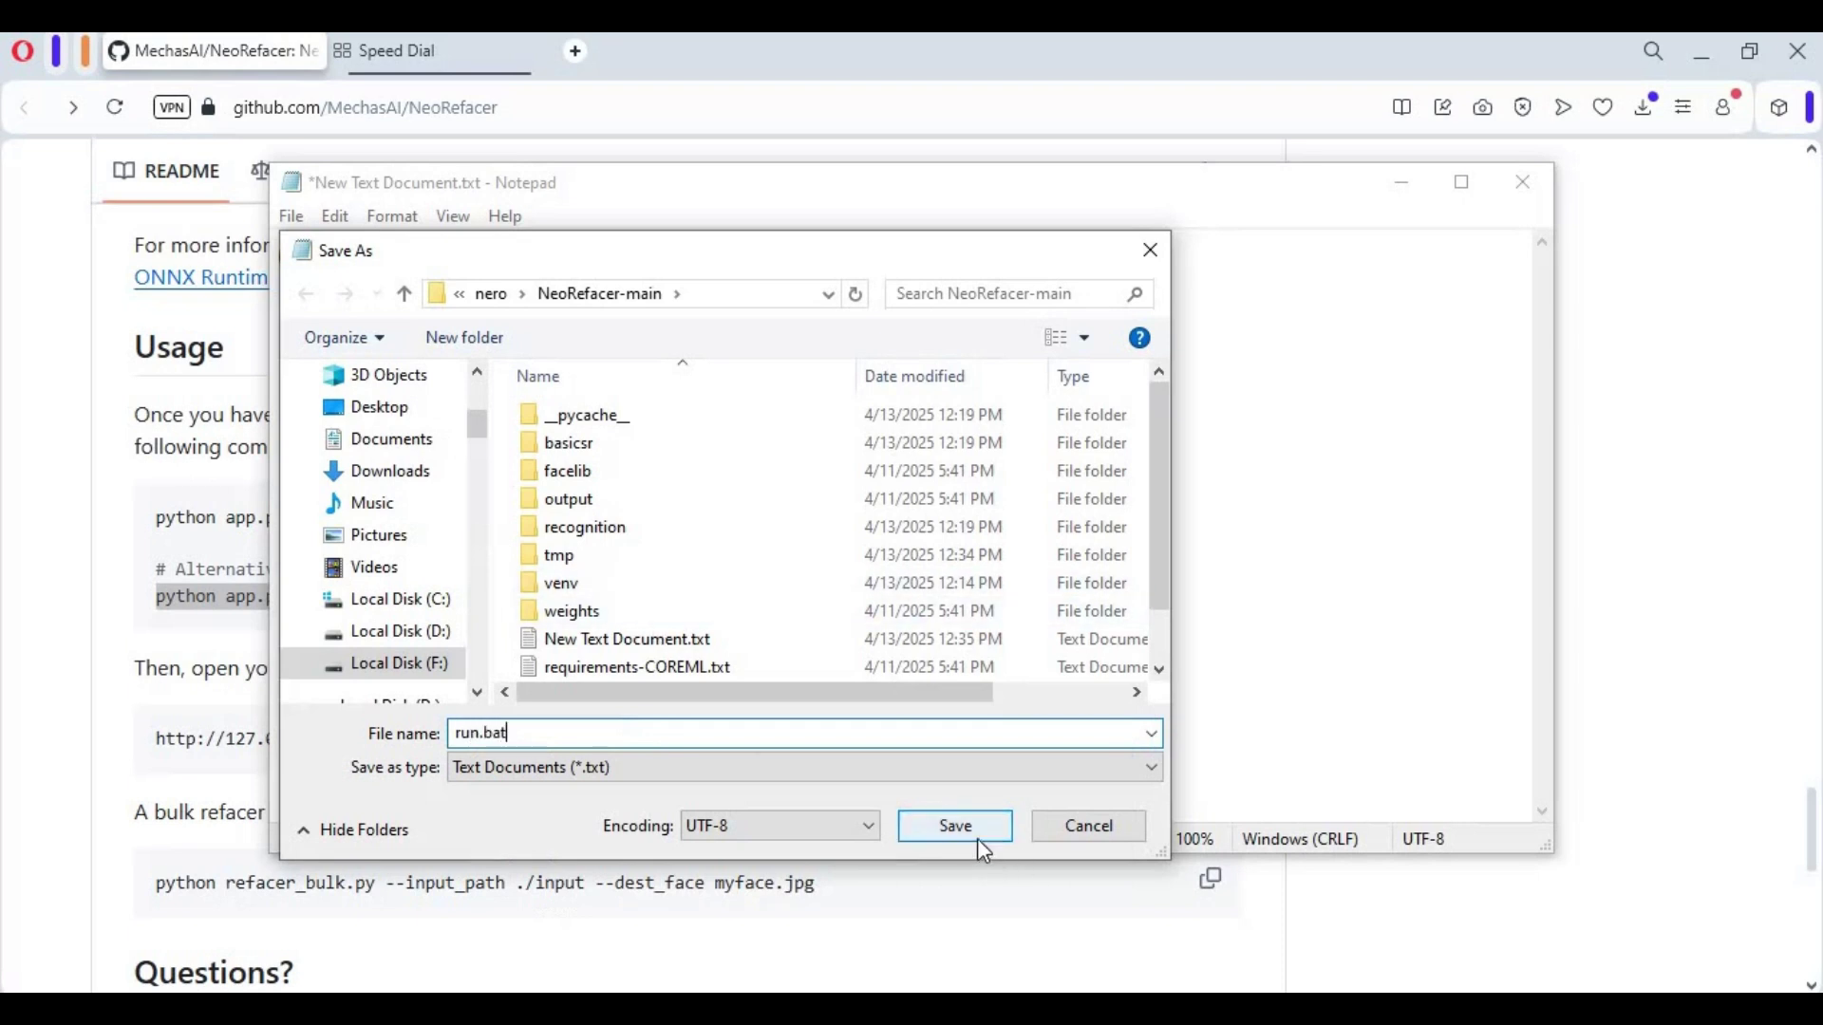
click(939, 835)
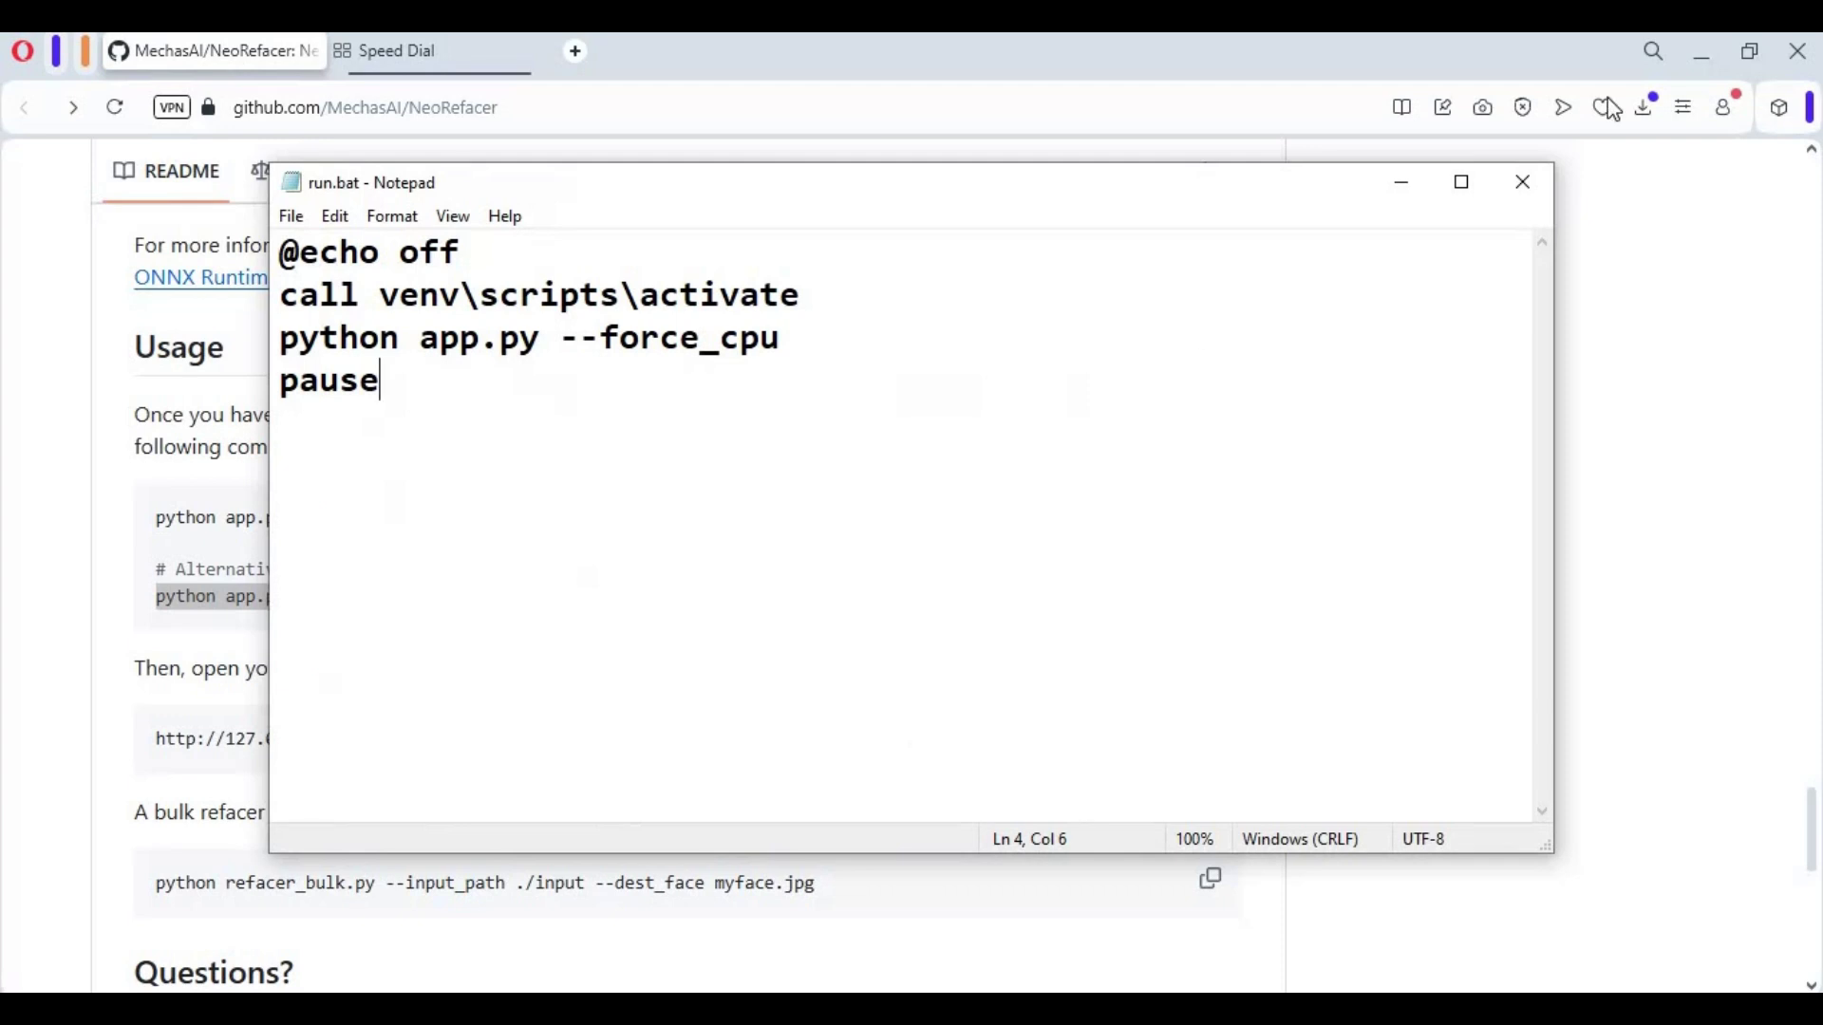
click(1542, 184)
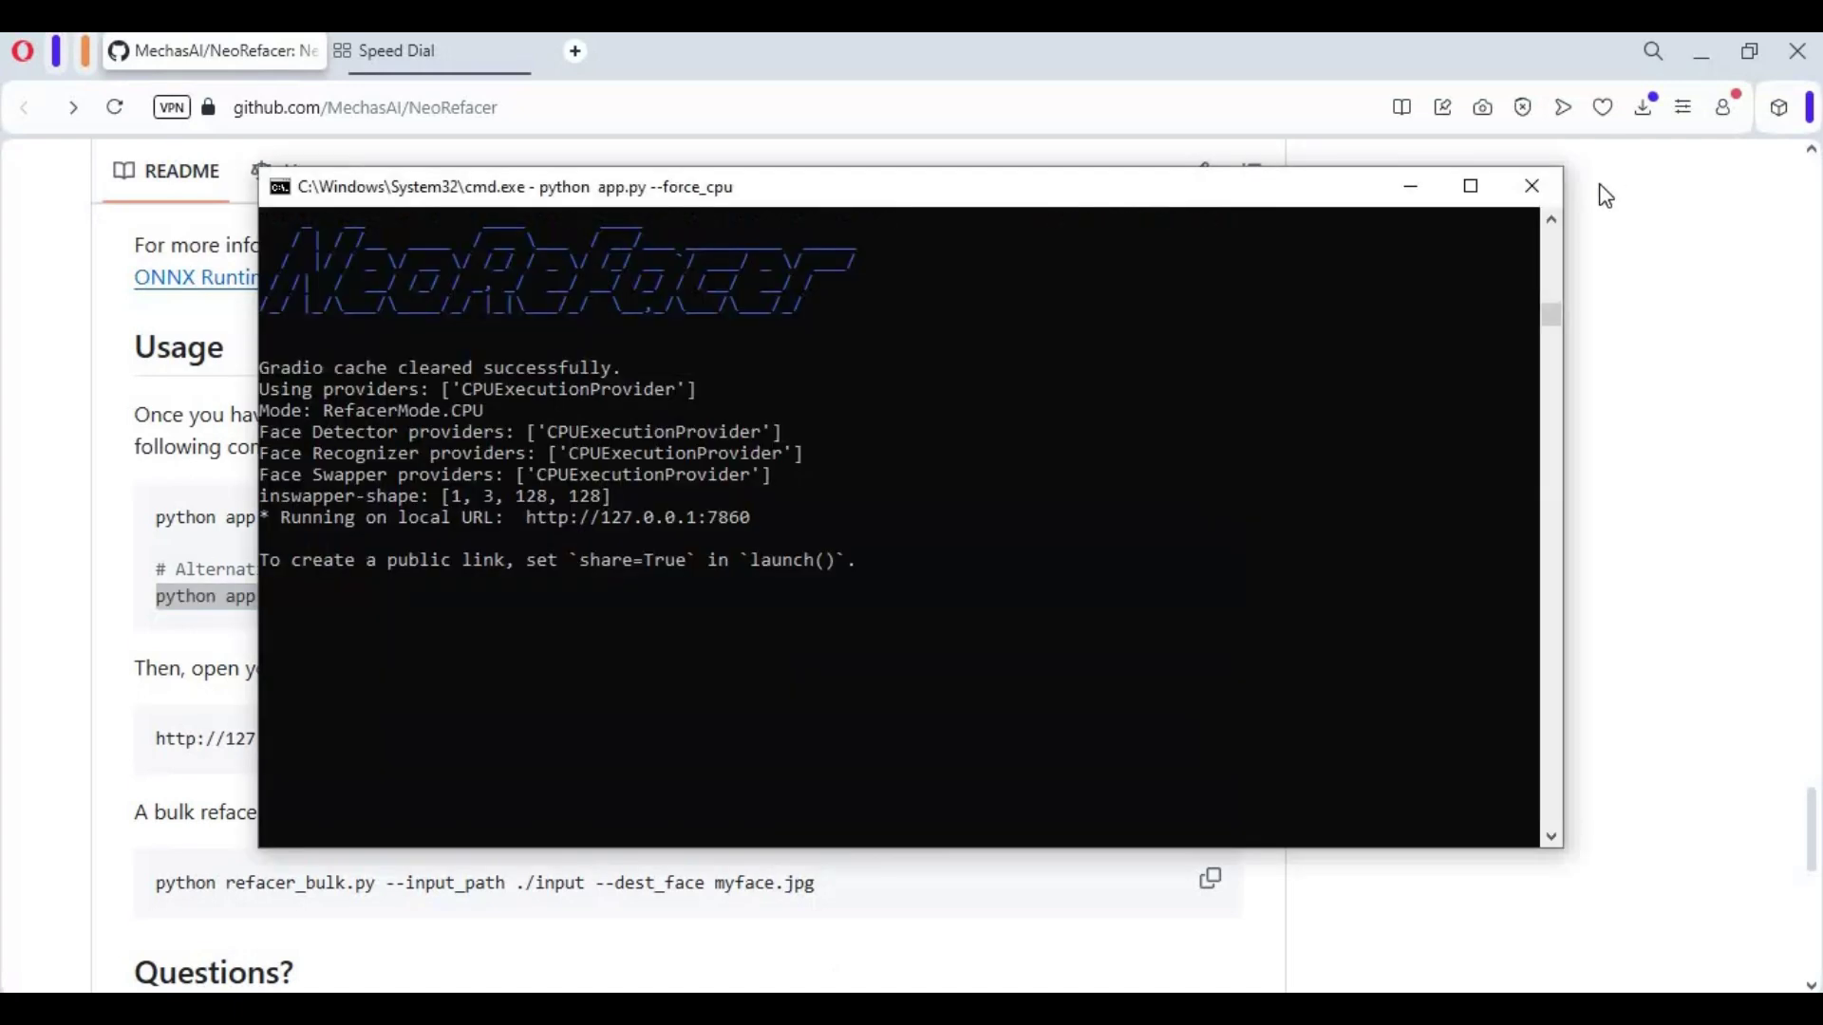
Close the running NeoRefacer console and select run.bat in the NeoRefacer-main folder
click(1528, 186)
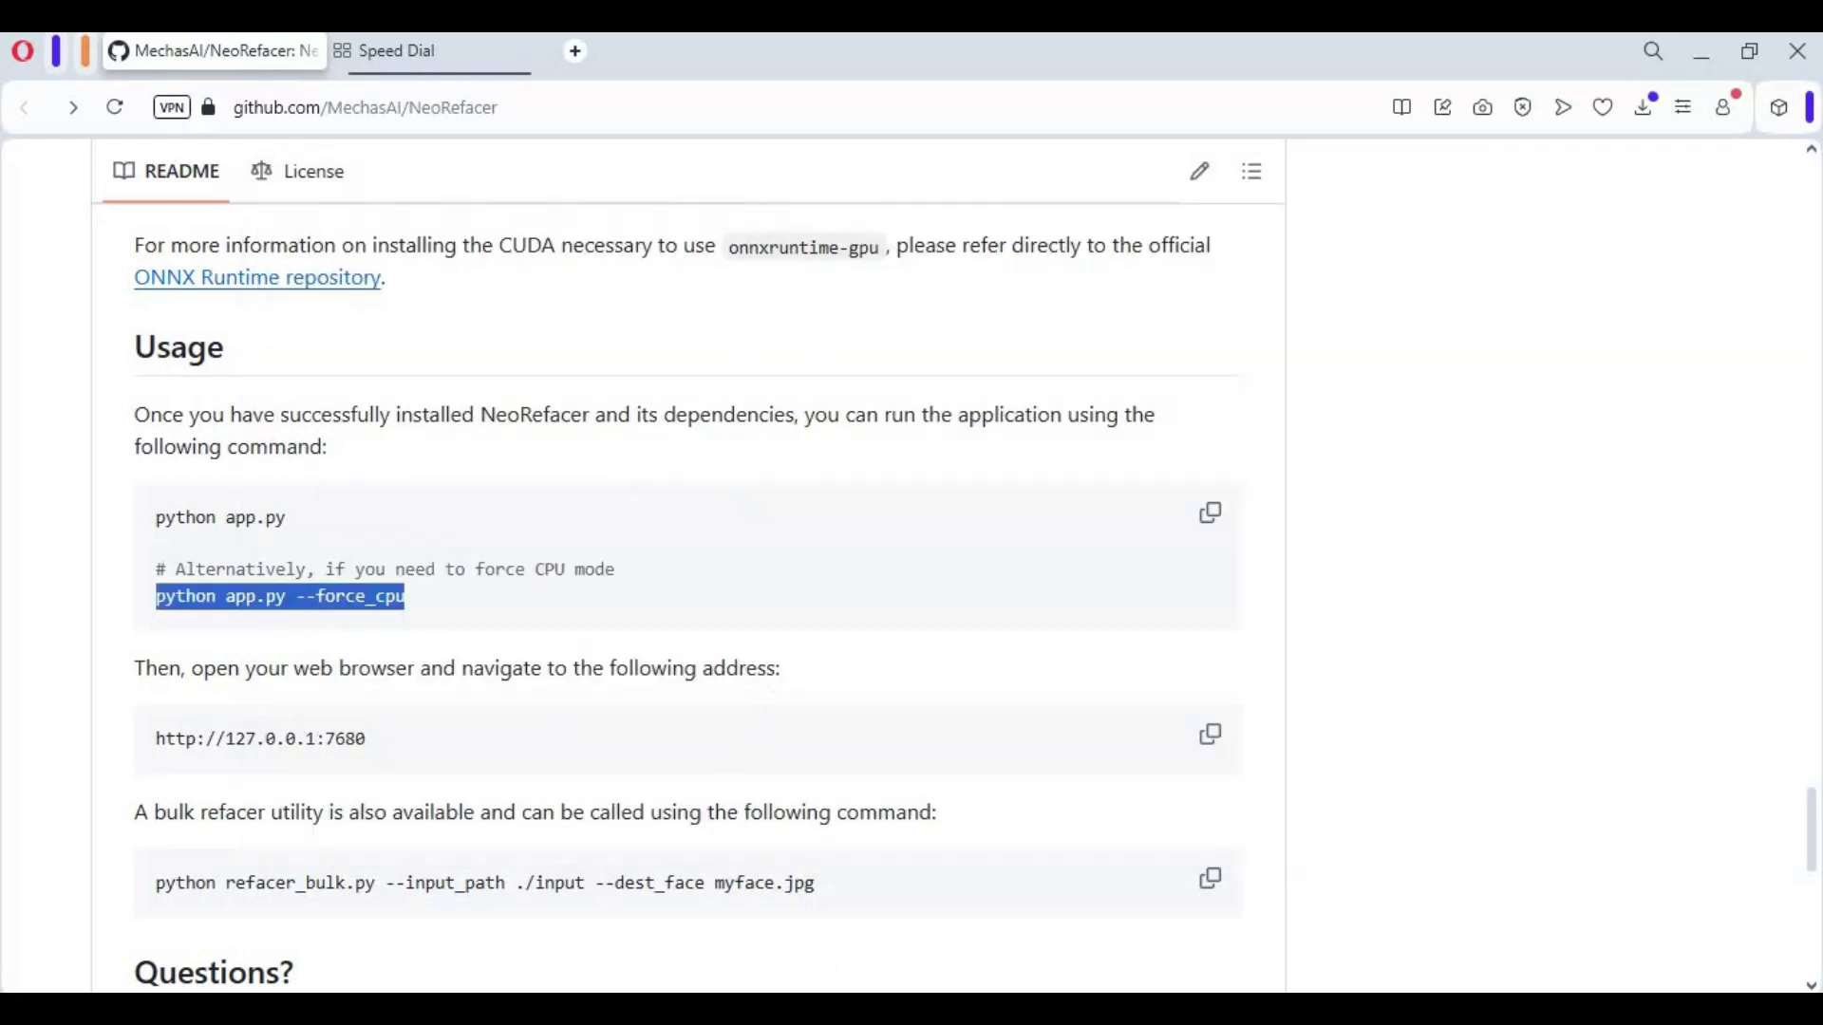
mouse_move(608, 992)
click(640, 936)
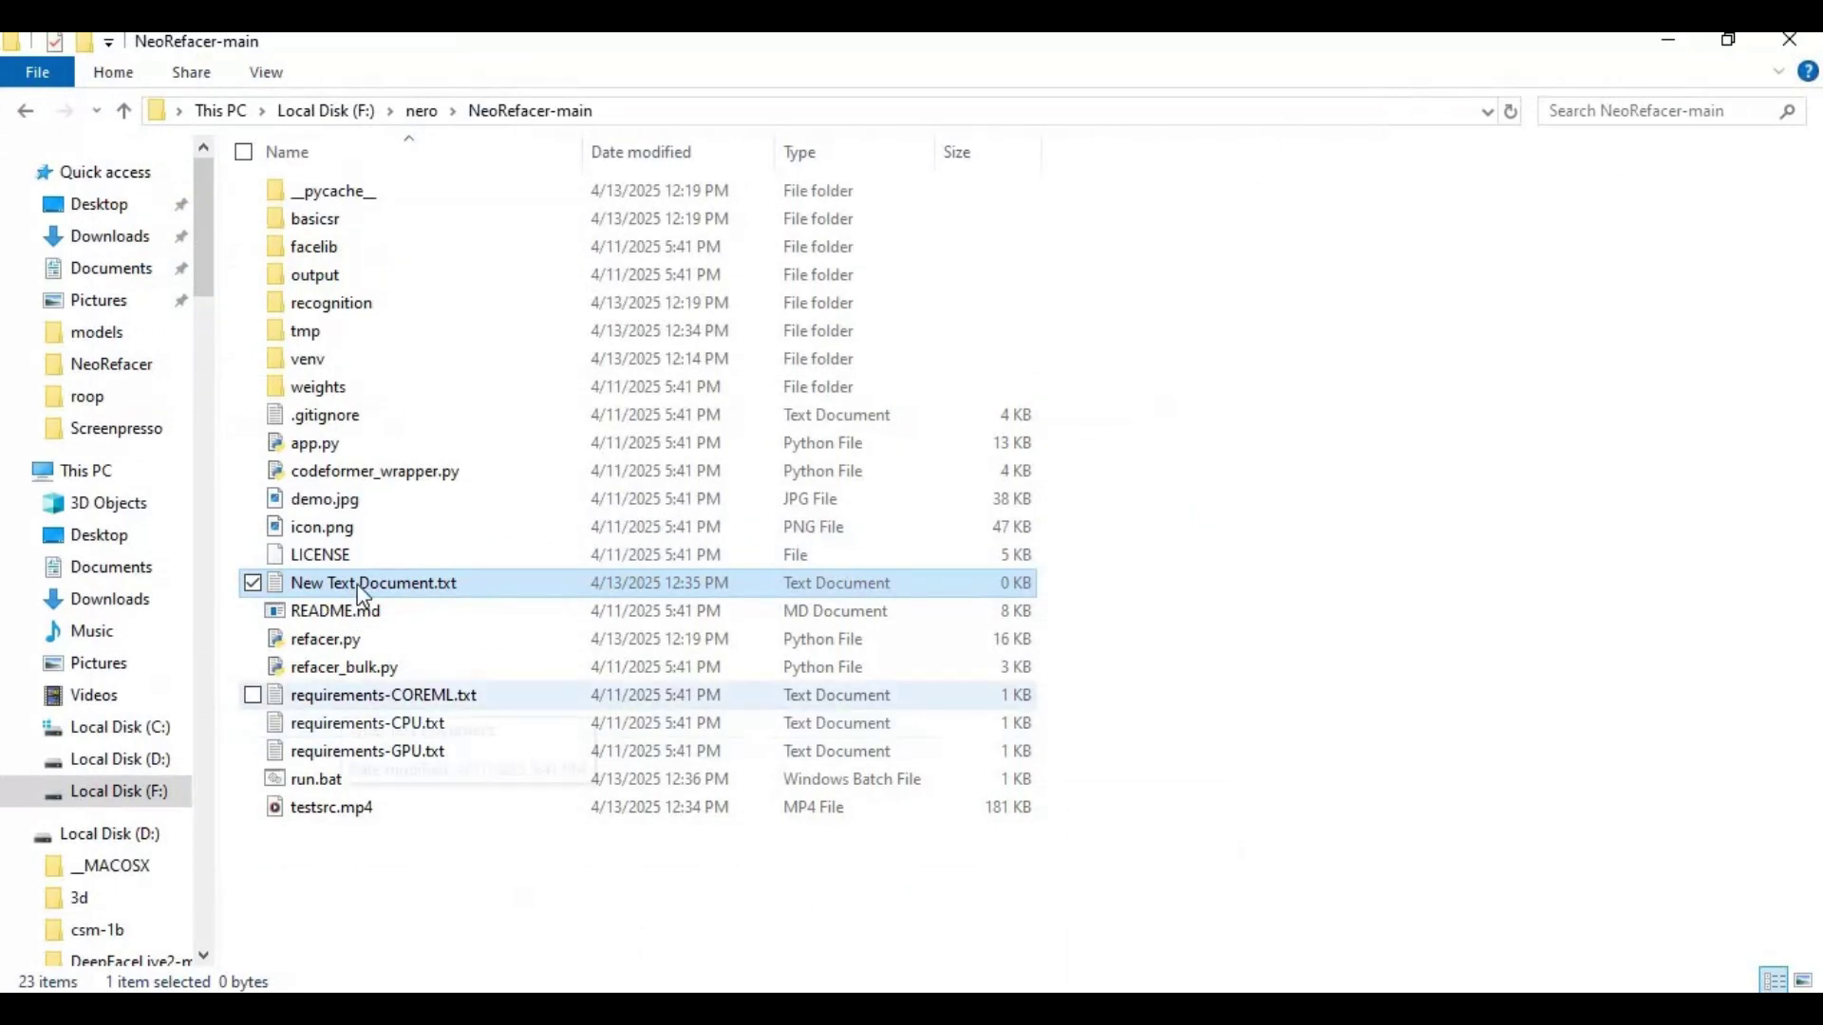
click(349, 780)
Launch NeoRefacer from run.bat in CPU mode and reload 127.0.0.1:7860 in Chrome
double_click(349, 779)
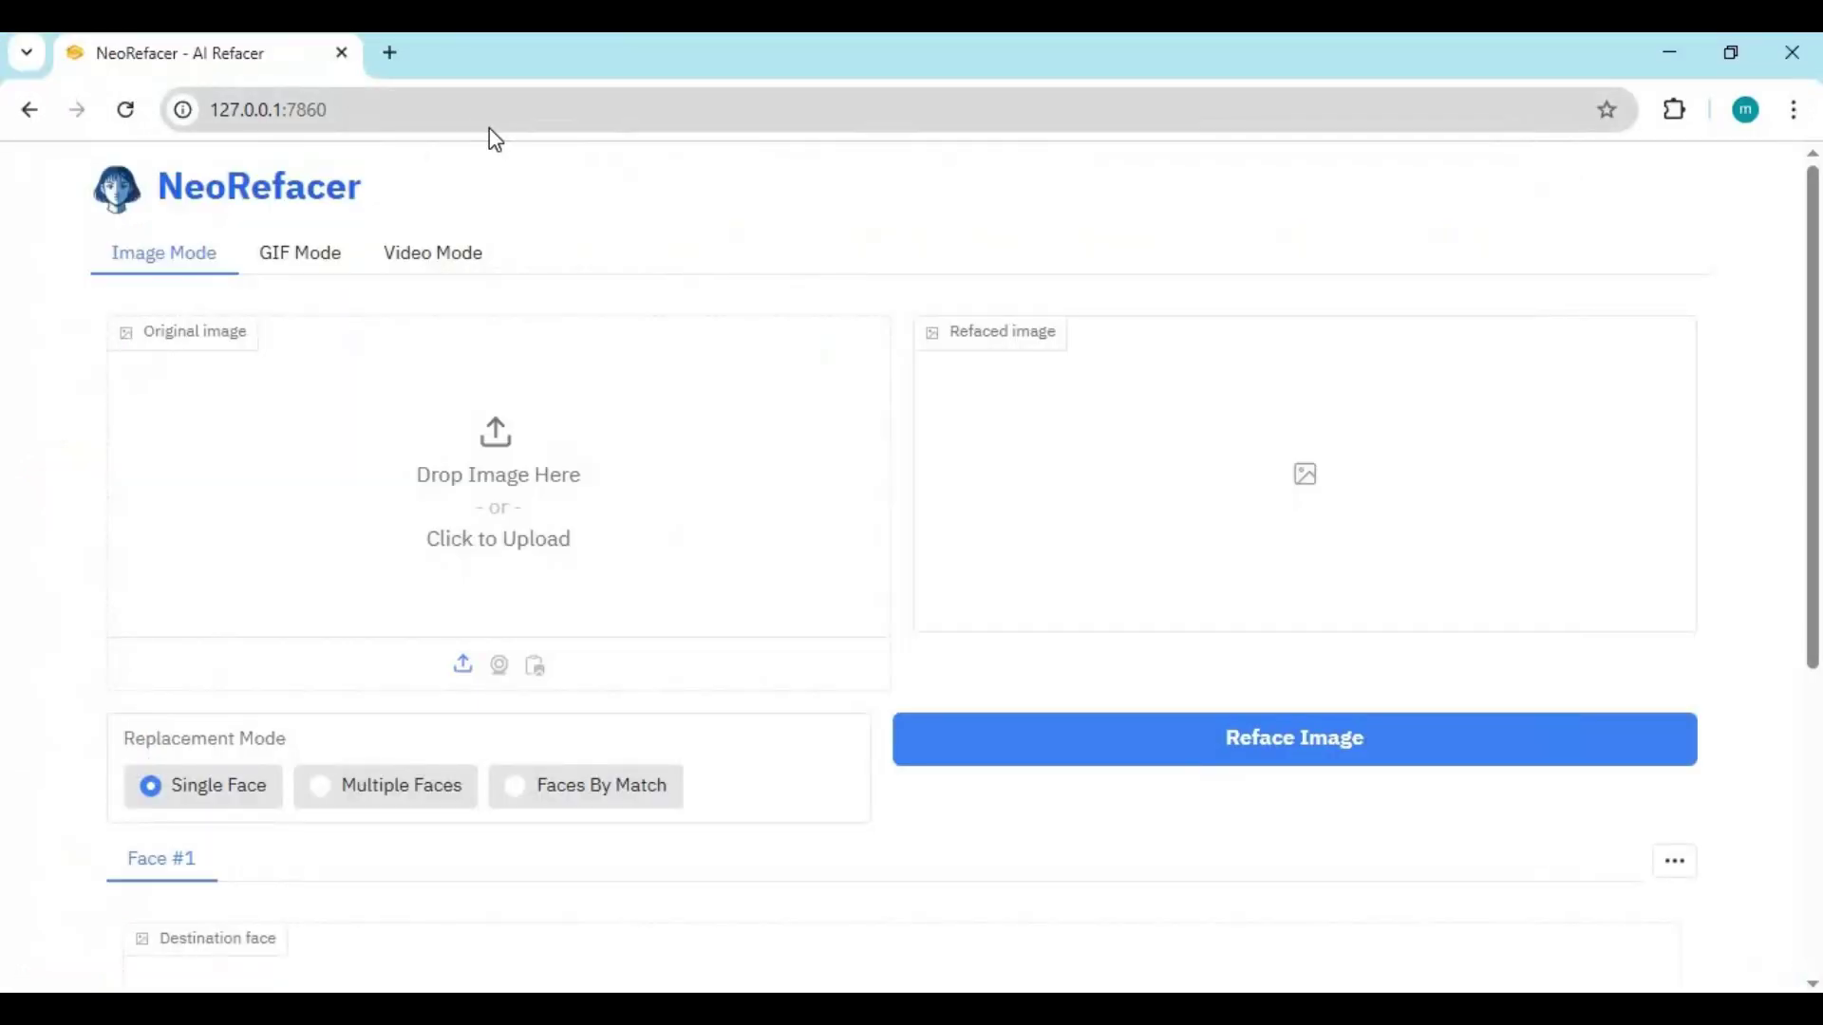
click(488, 129)
key(Return)
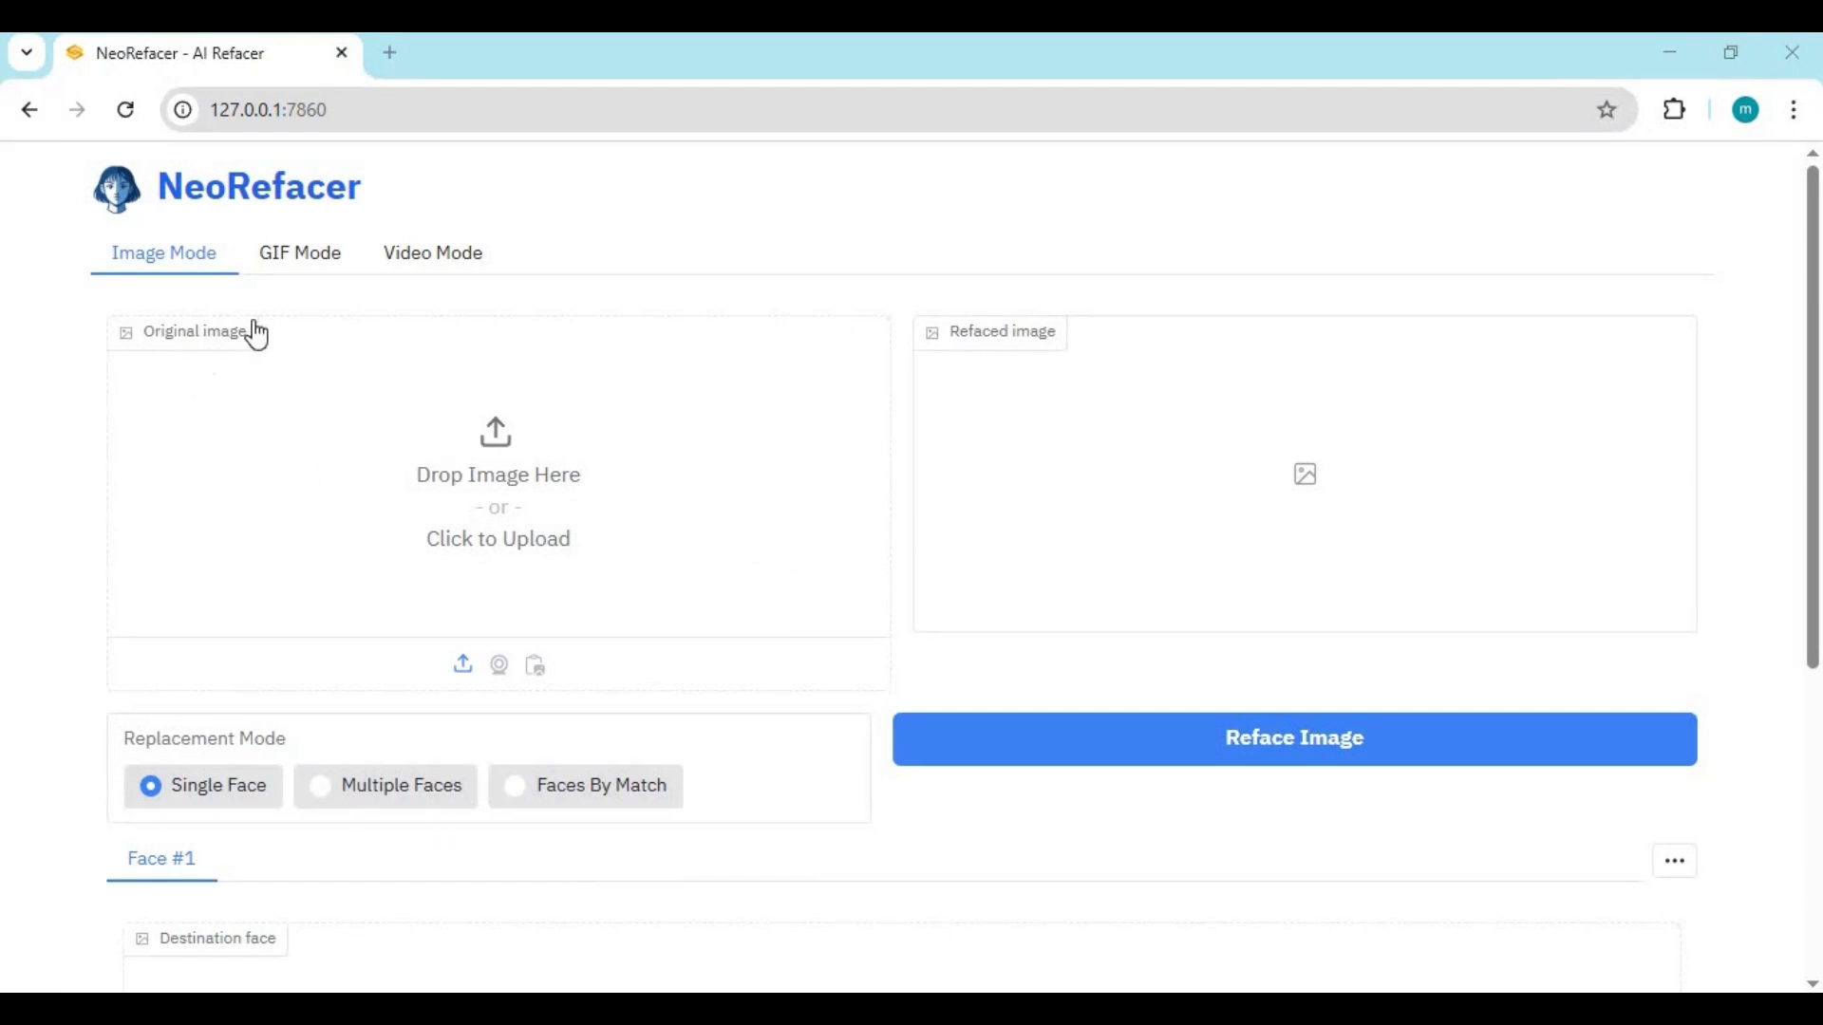
Load the red-haired PNG portrait from Downloads as the original image
click(439, 492)
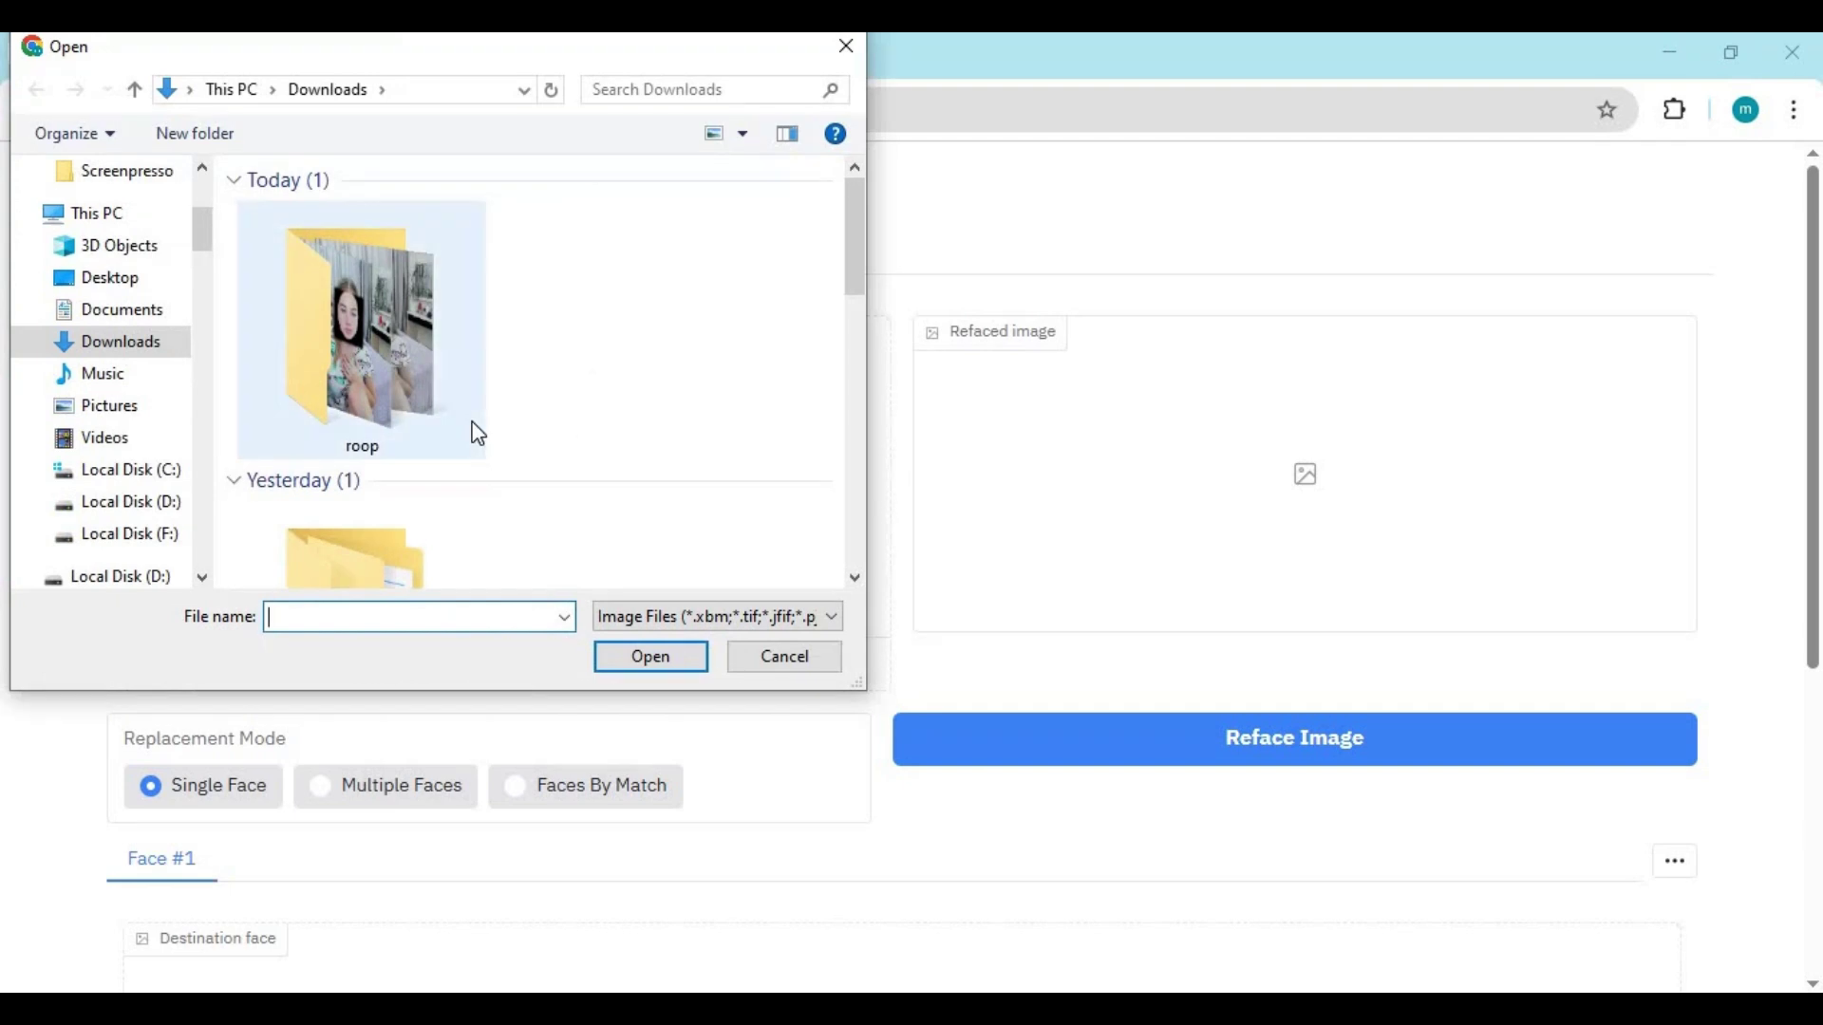
scroll(447, 456, down, 5)
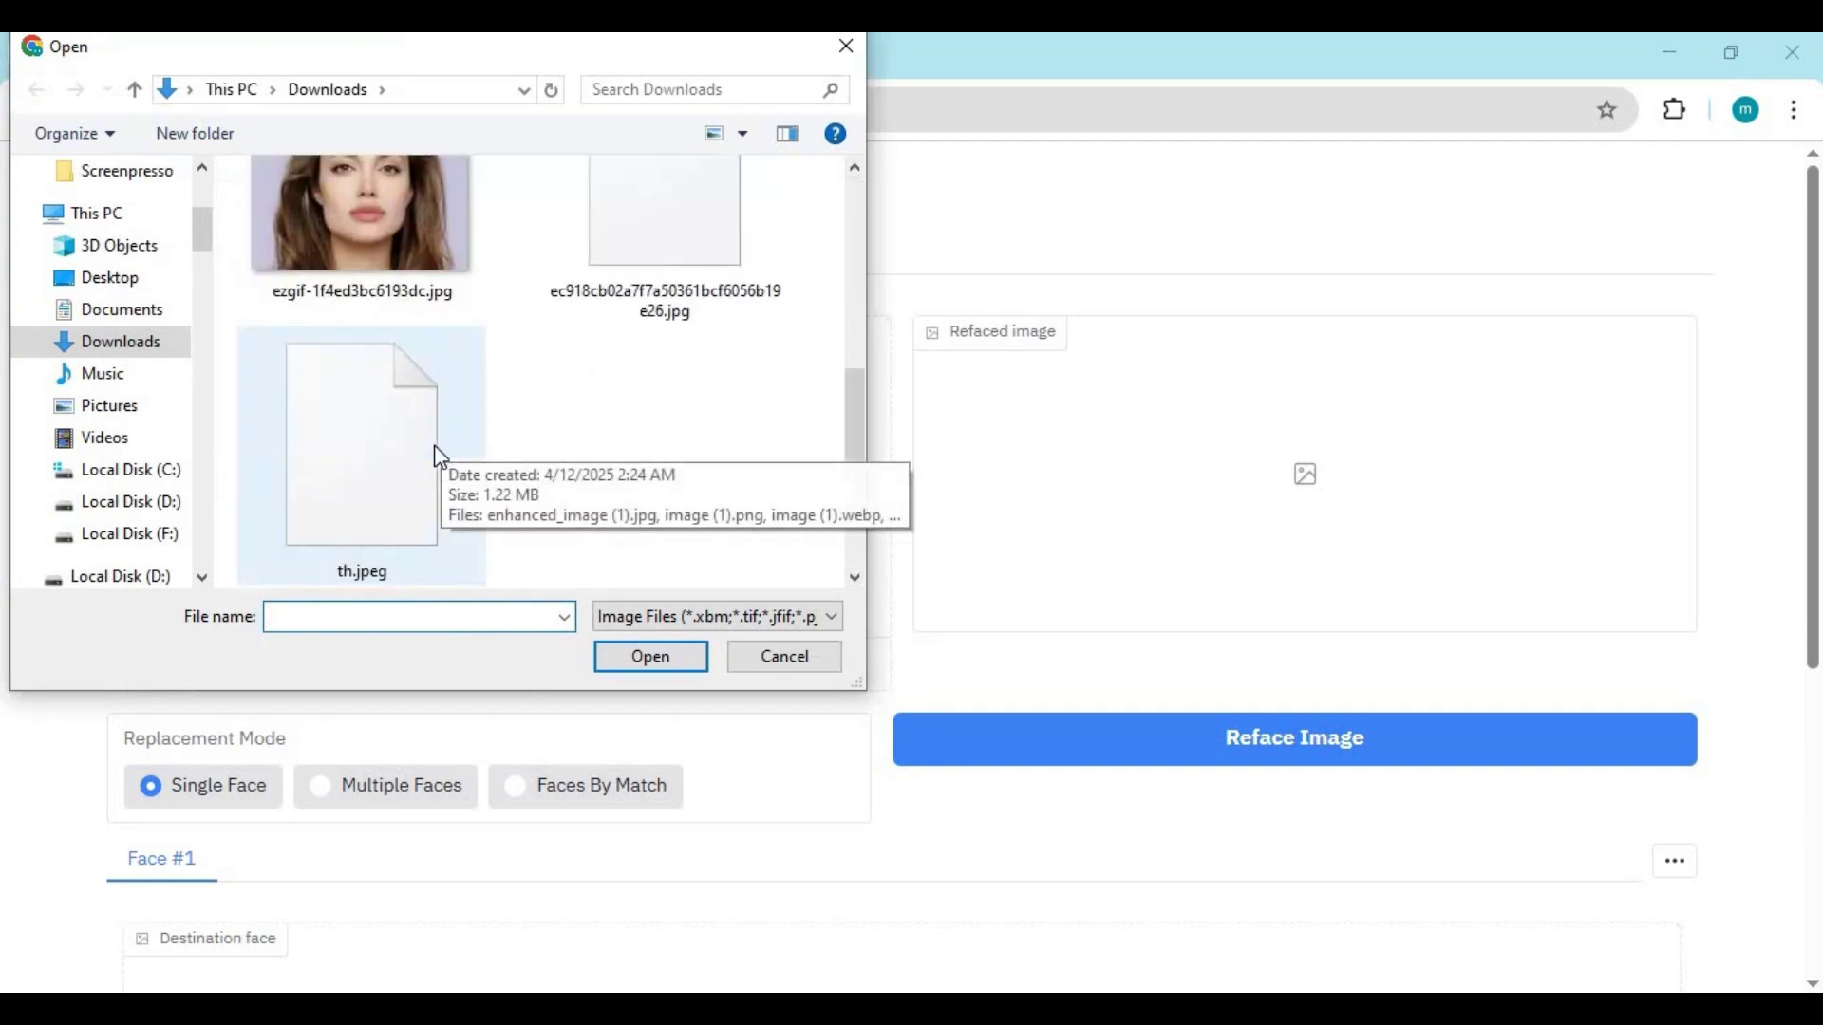
scroll(420, 453, up, 3)
double_click(361, 539)
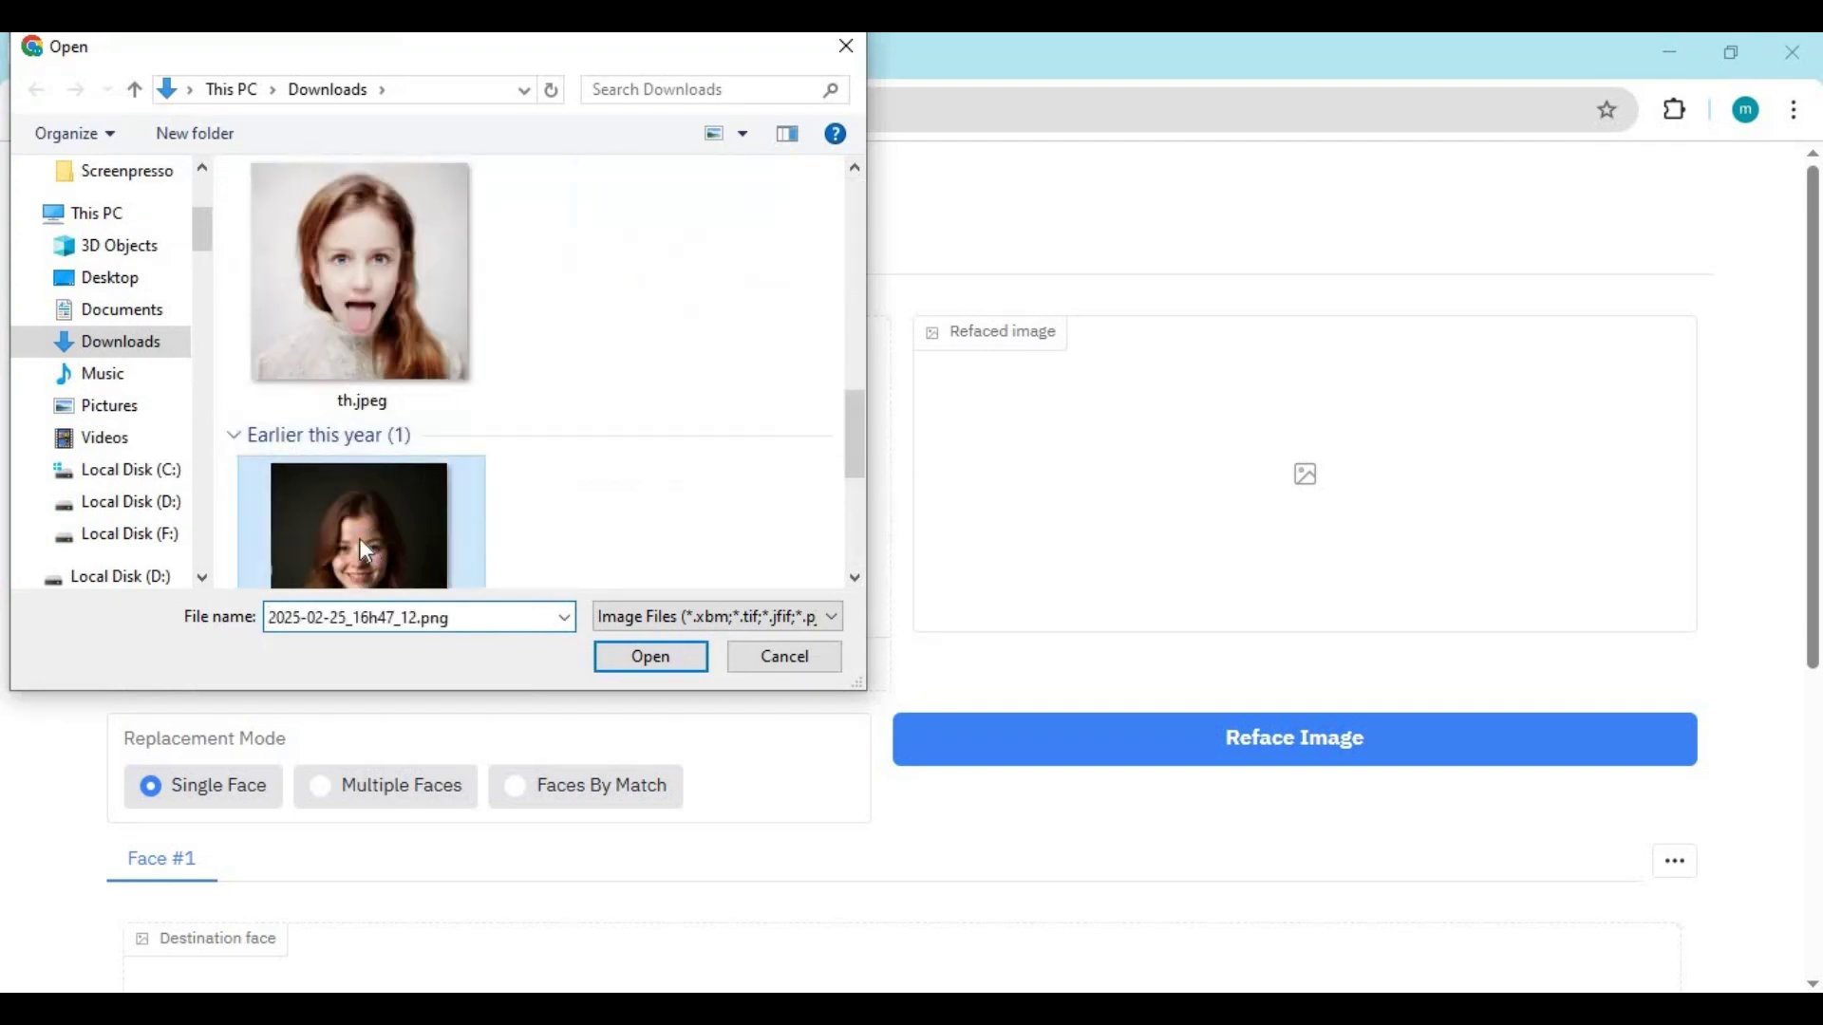
scroll(277, 423, down, 5)
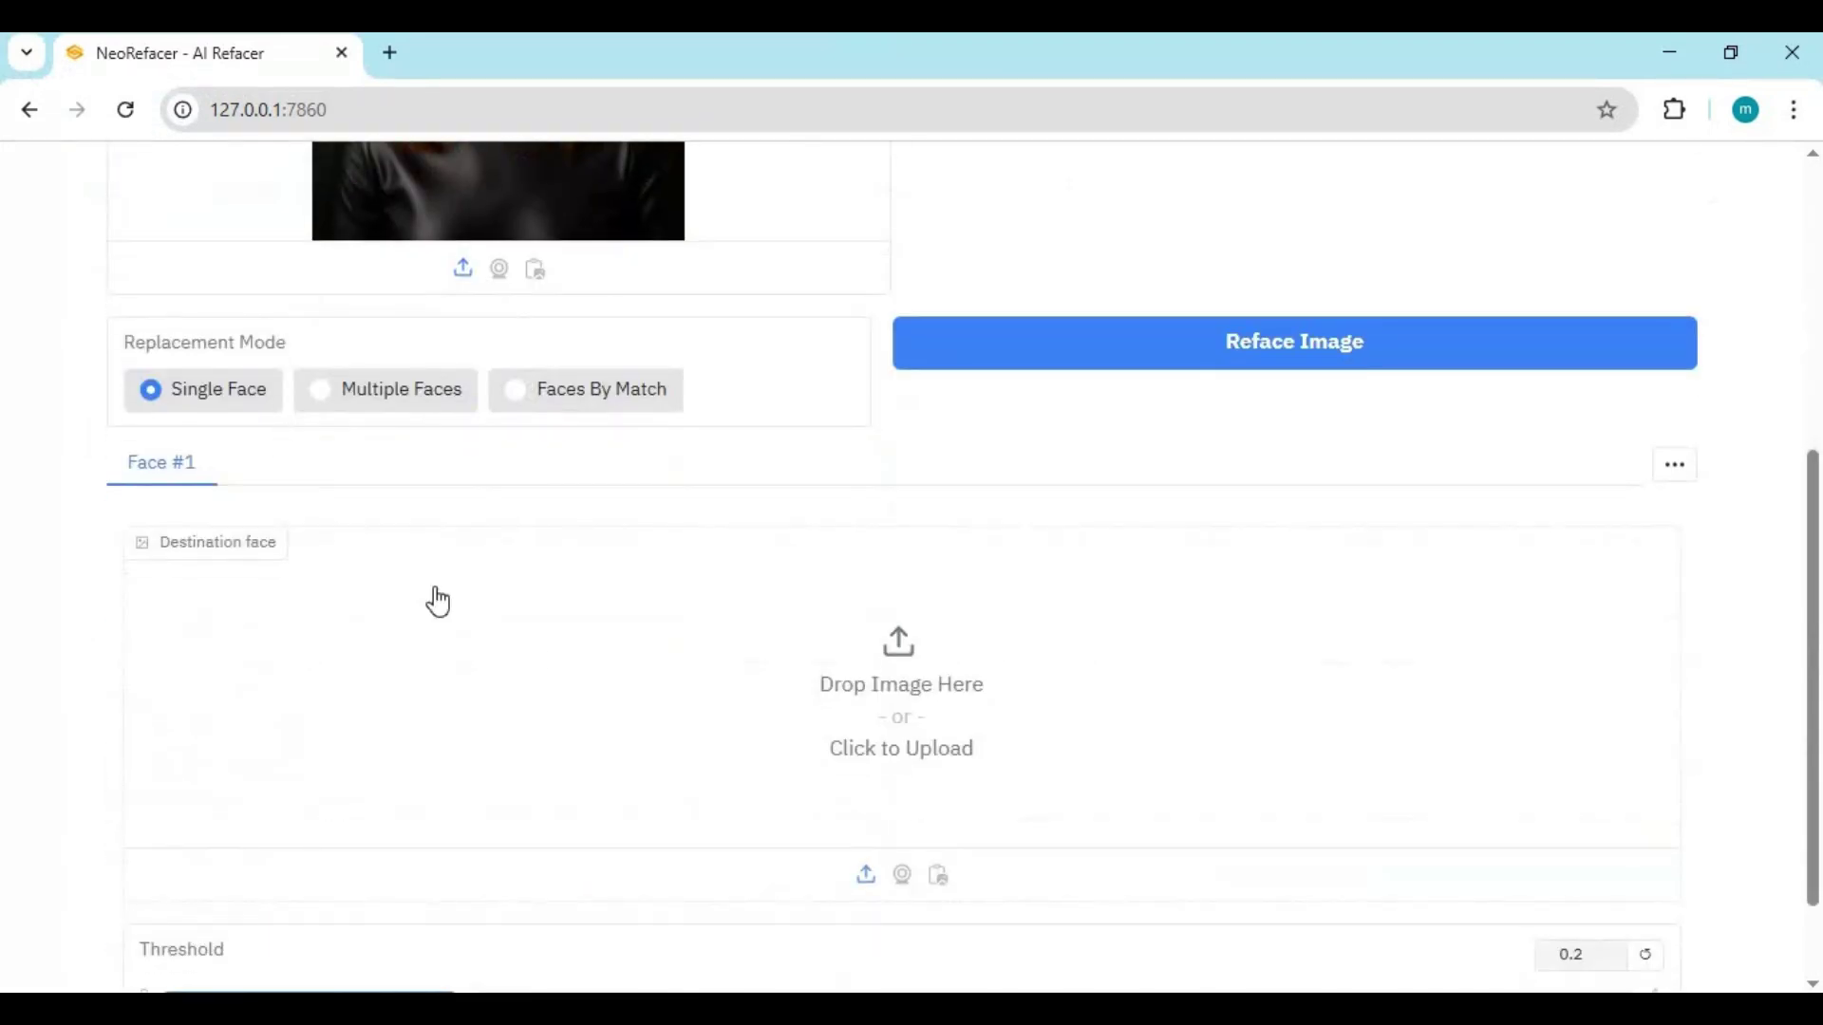
Load the brown-haired woman's photo as the destination face and run Reface Image
click(895, 693)
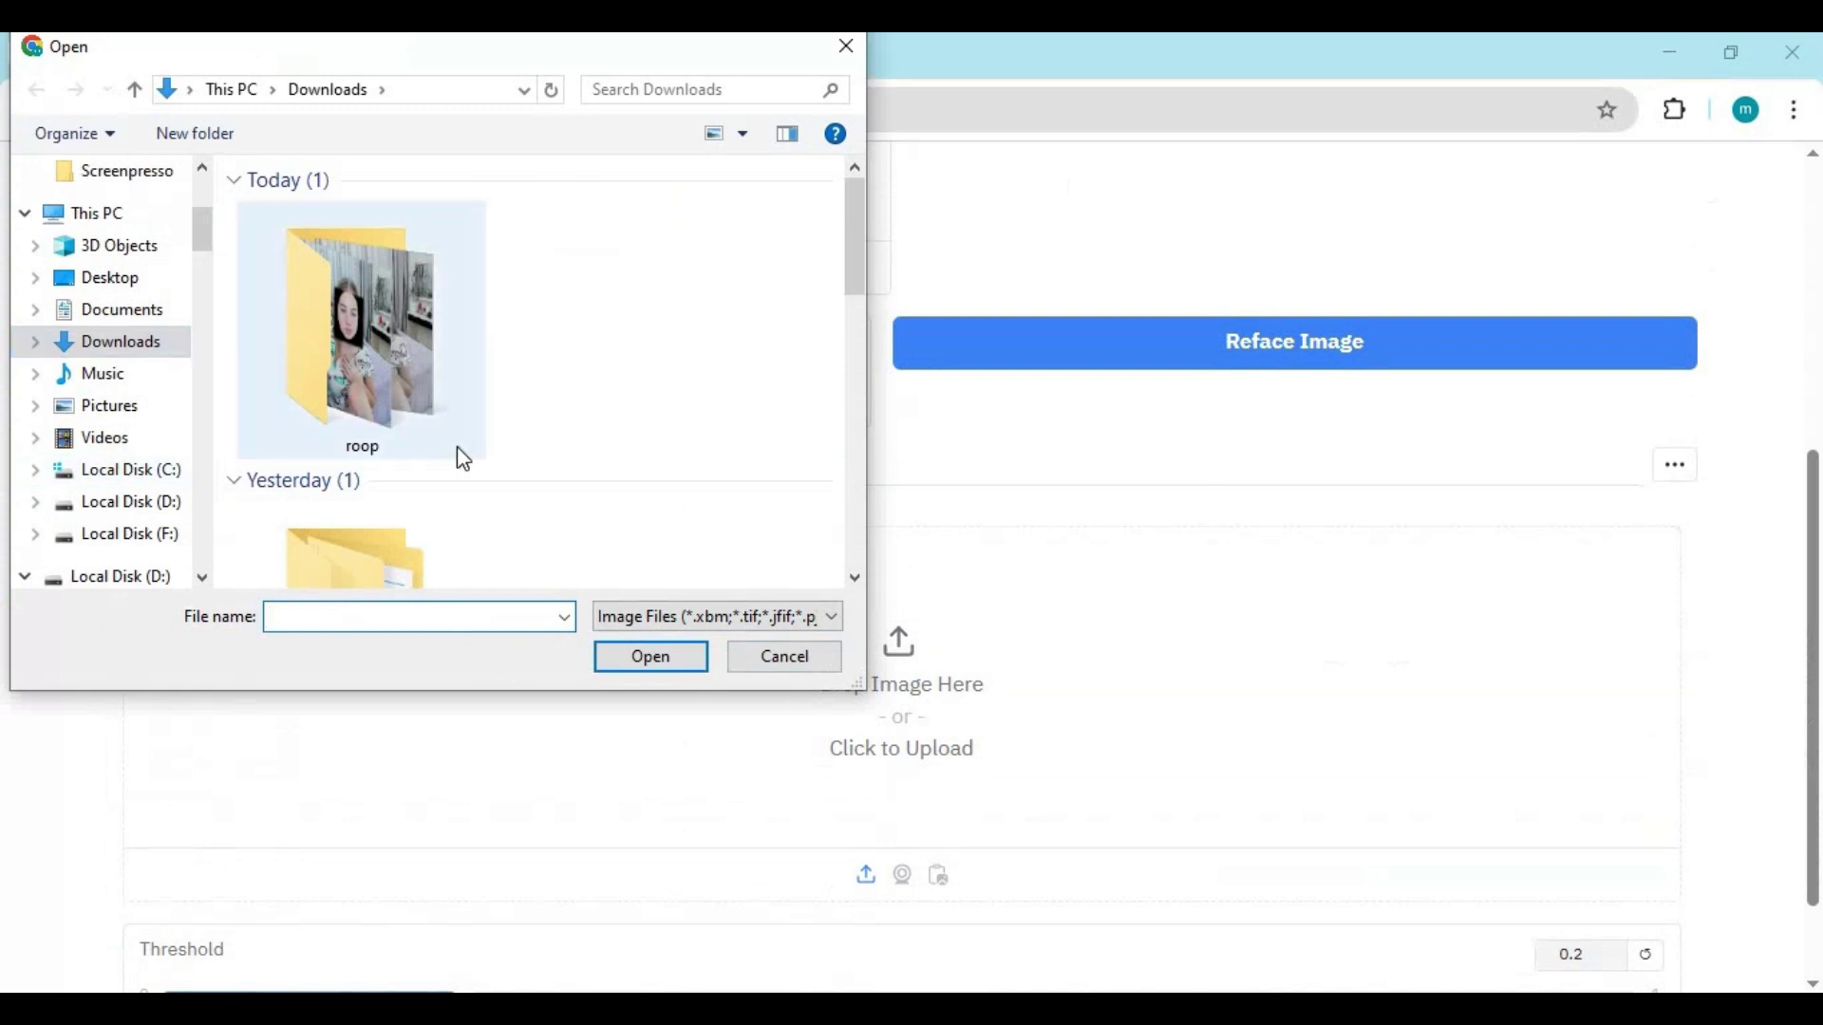
scroll(491, 435, down, 3)
double_click(327, 458)
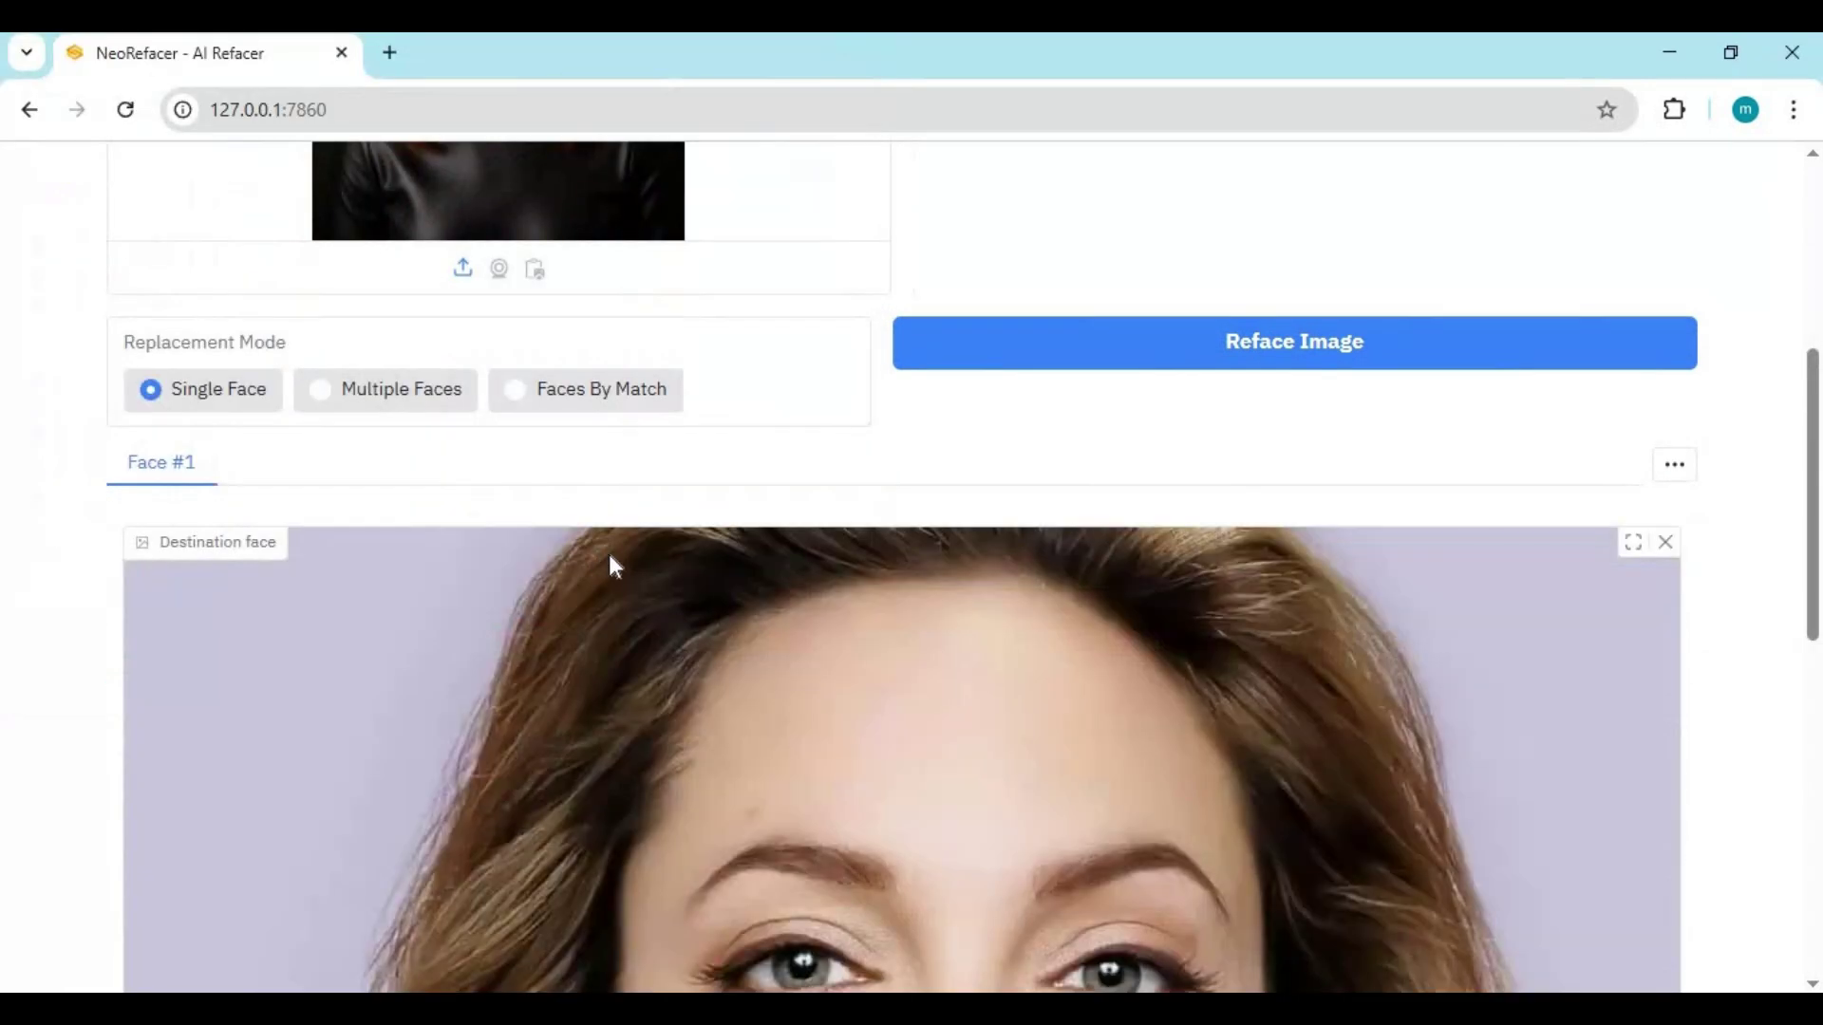
scroll(621, 584, down, 10)
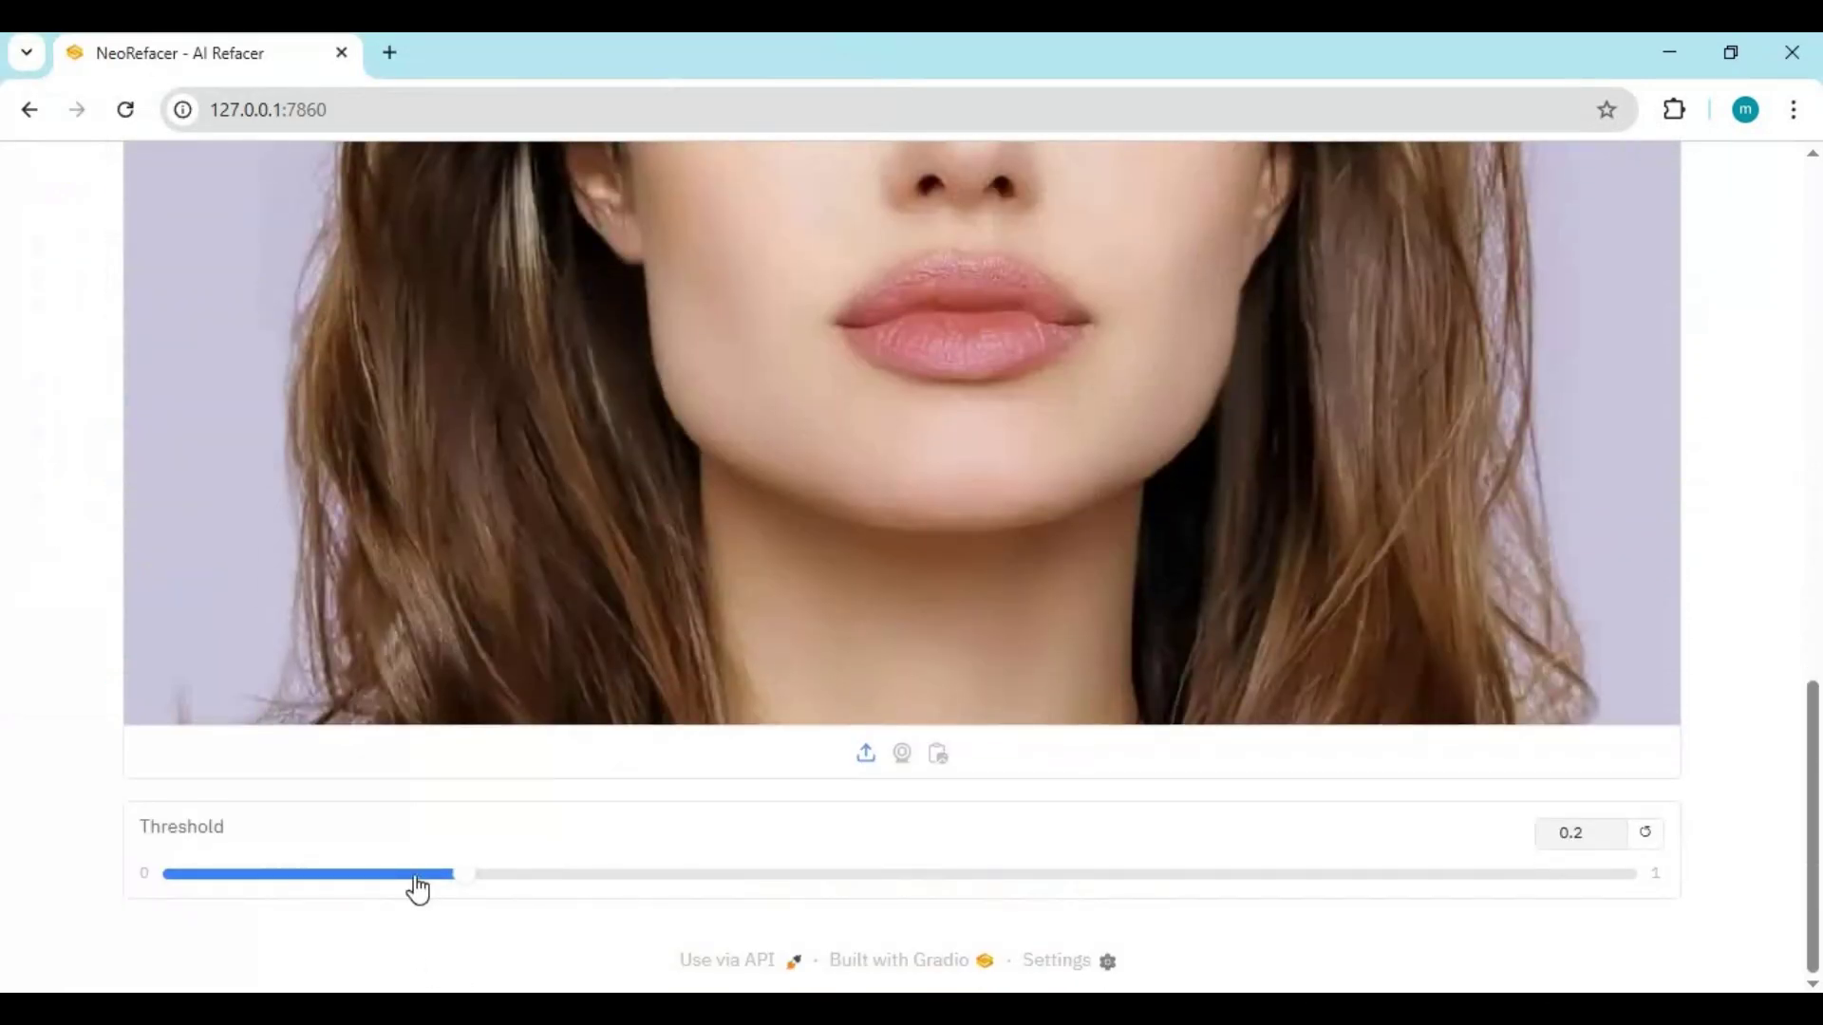
scroll(772, 676, up, 15)
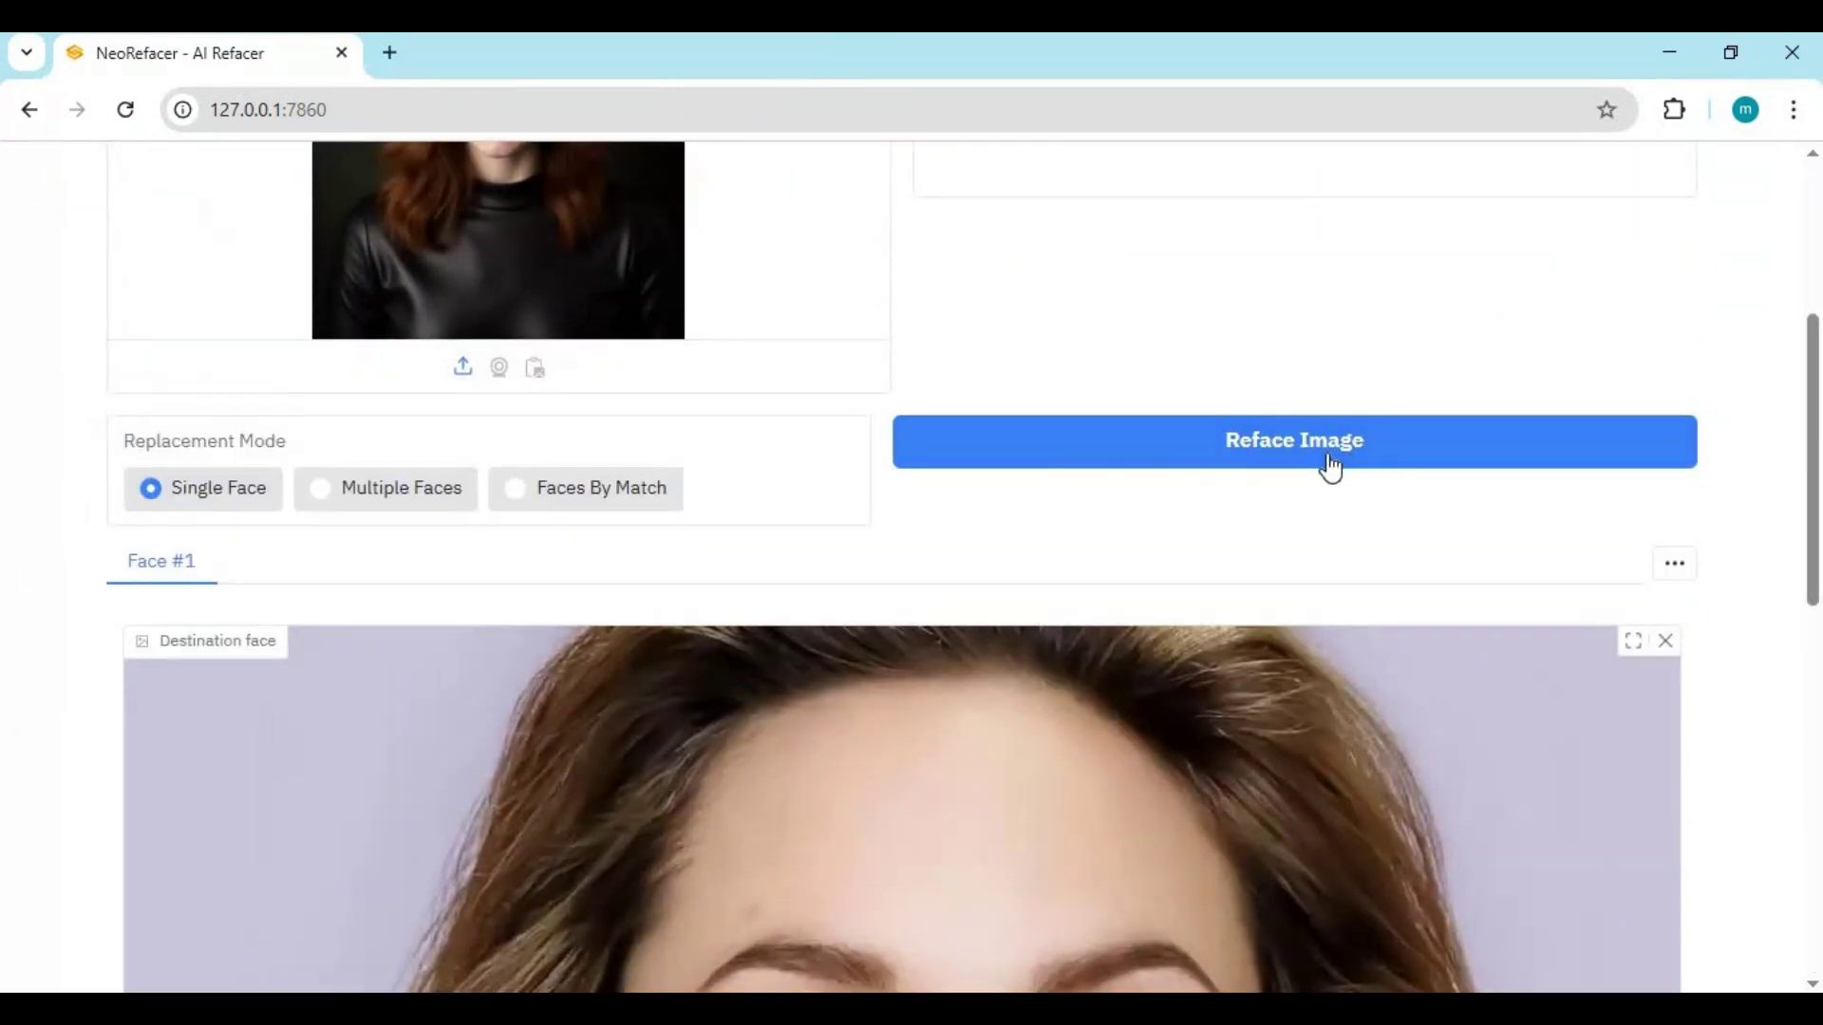
click(1331, 467)
Scroll through the page to view the refaced red-haired portrait
scroll(1099, 470, up, 5)
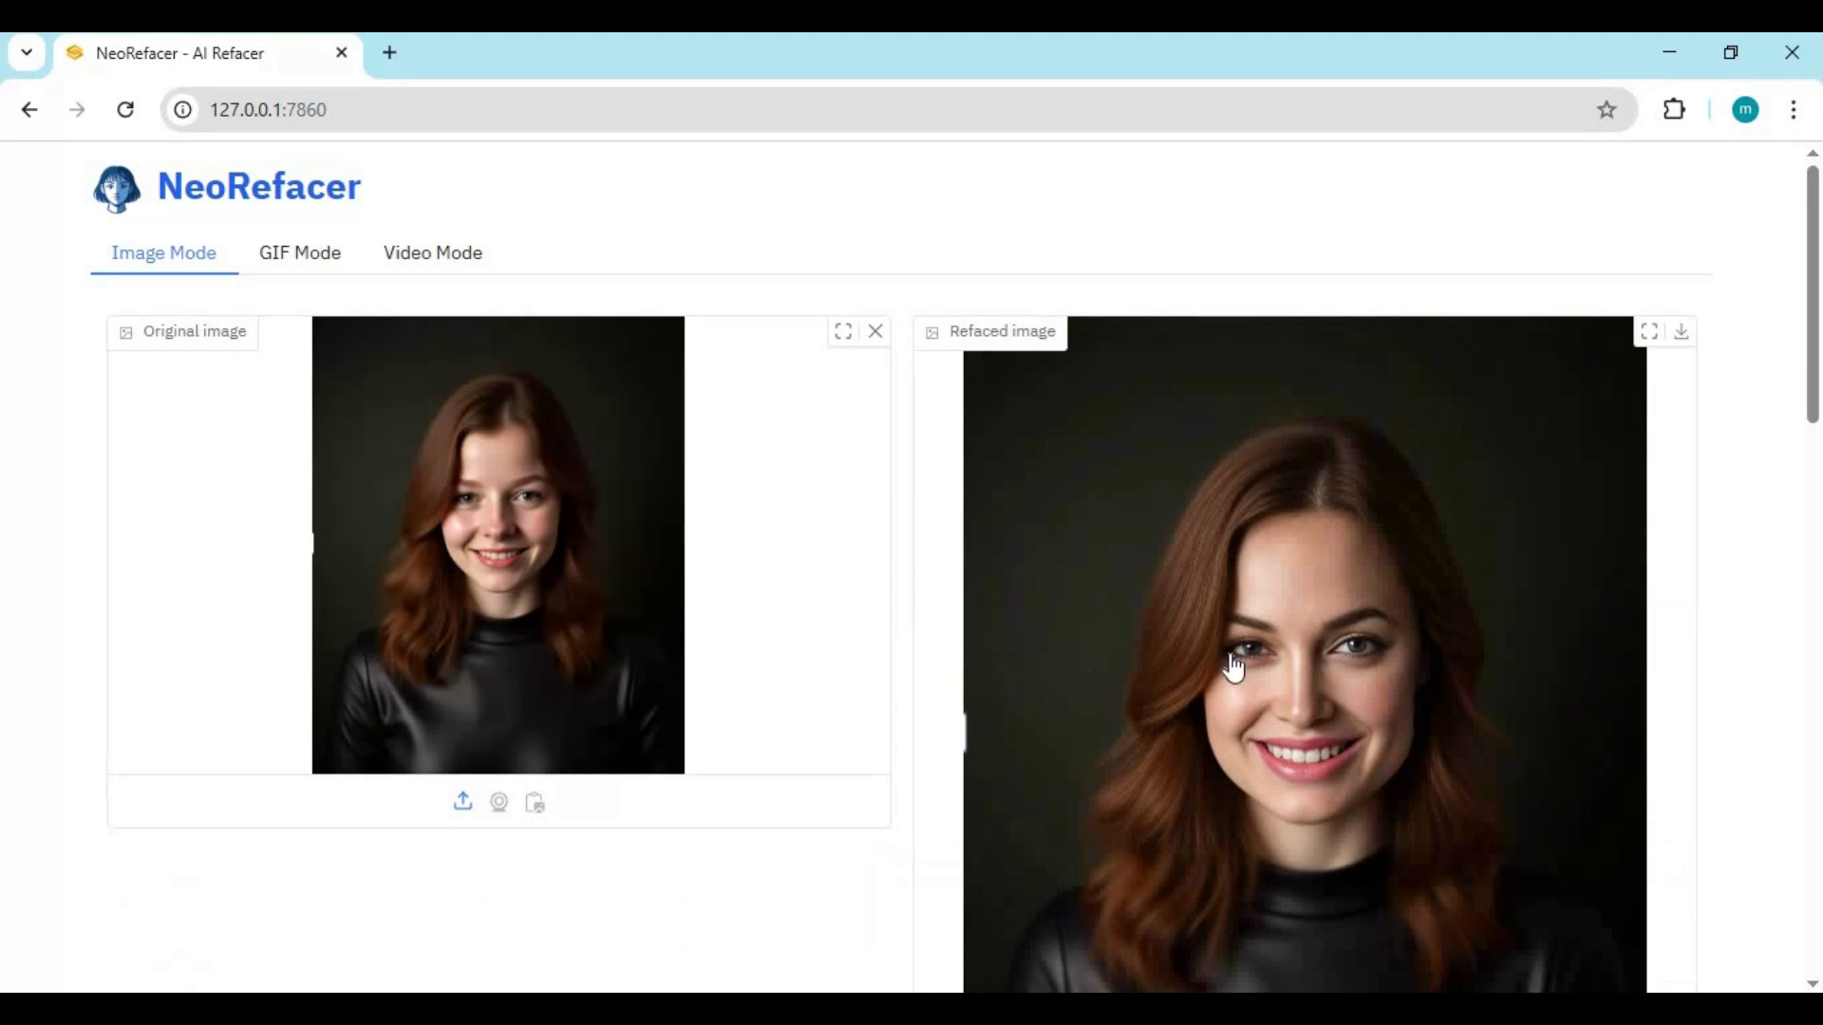
scroll(1229, 681, down, 1)
scroll(1230, 682, down, 7)
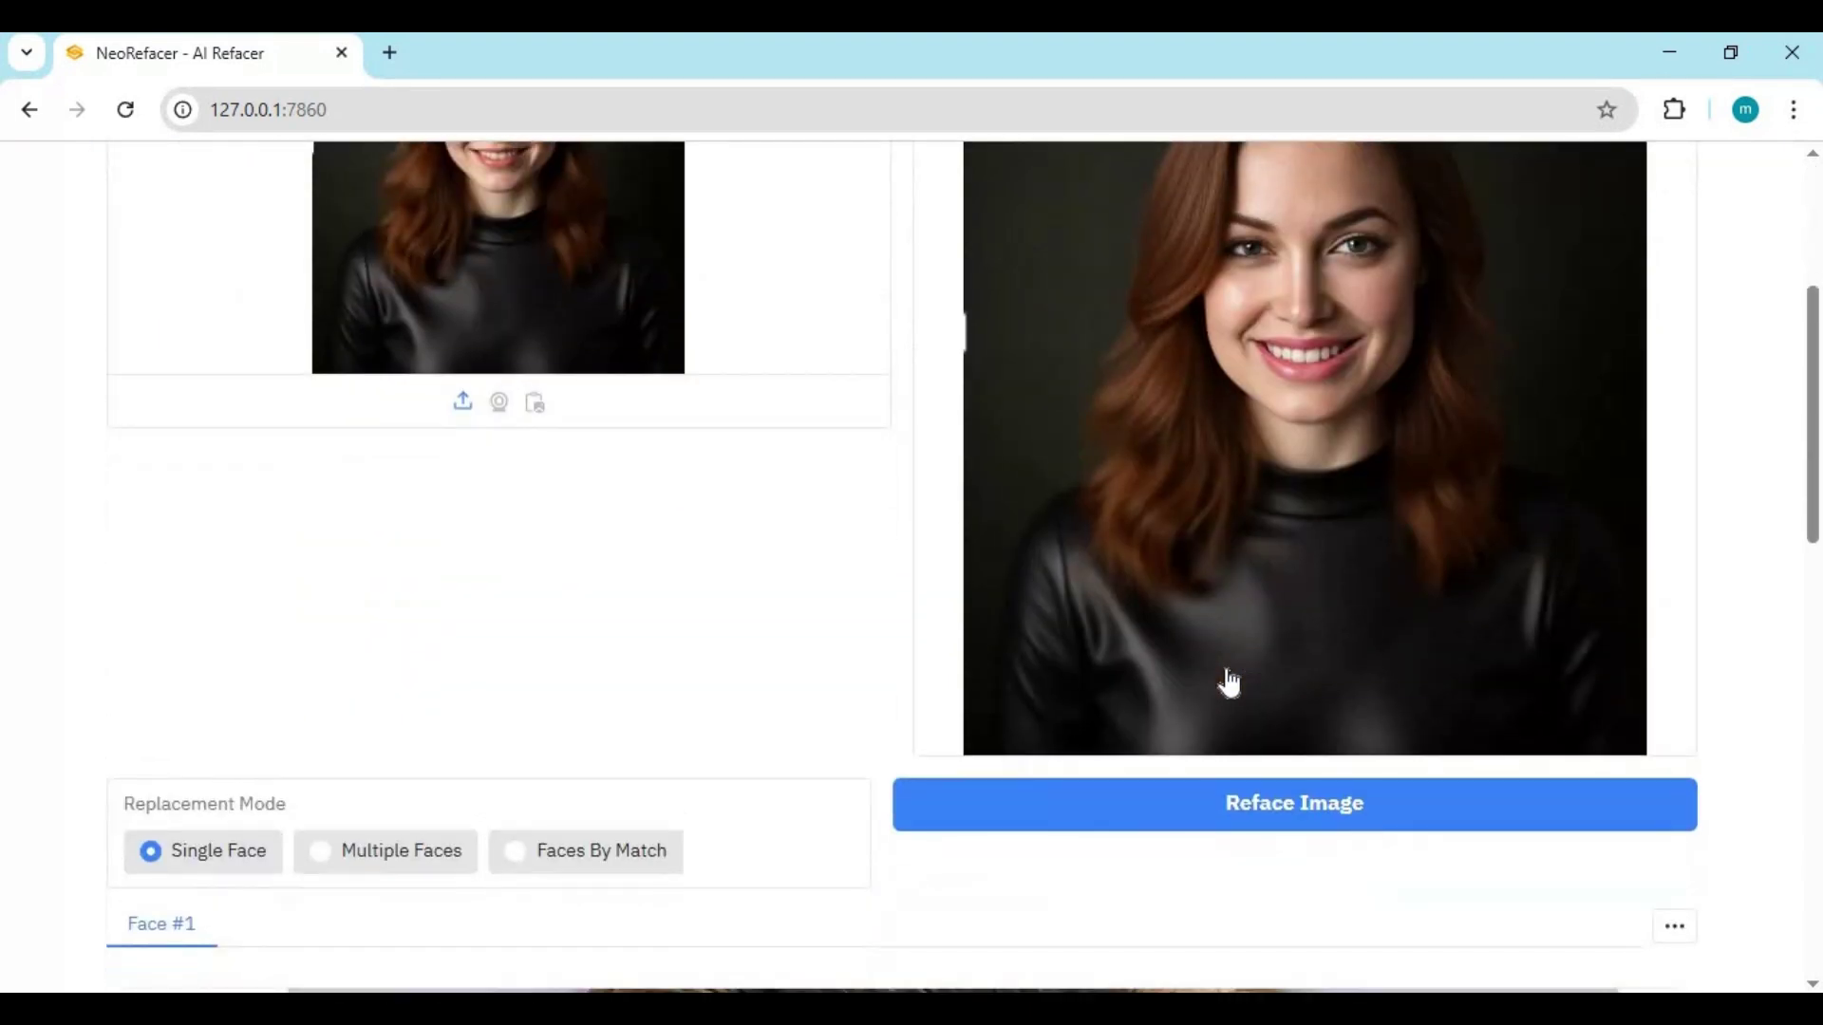
Switch to Multiple Faces replacement and browse the Face #2 through Face #8 slots
scroll(1227, 674, down, 1)
scroll(1226, 677, up, 6)
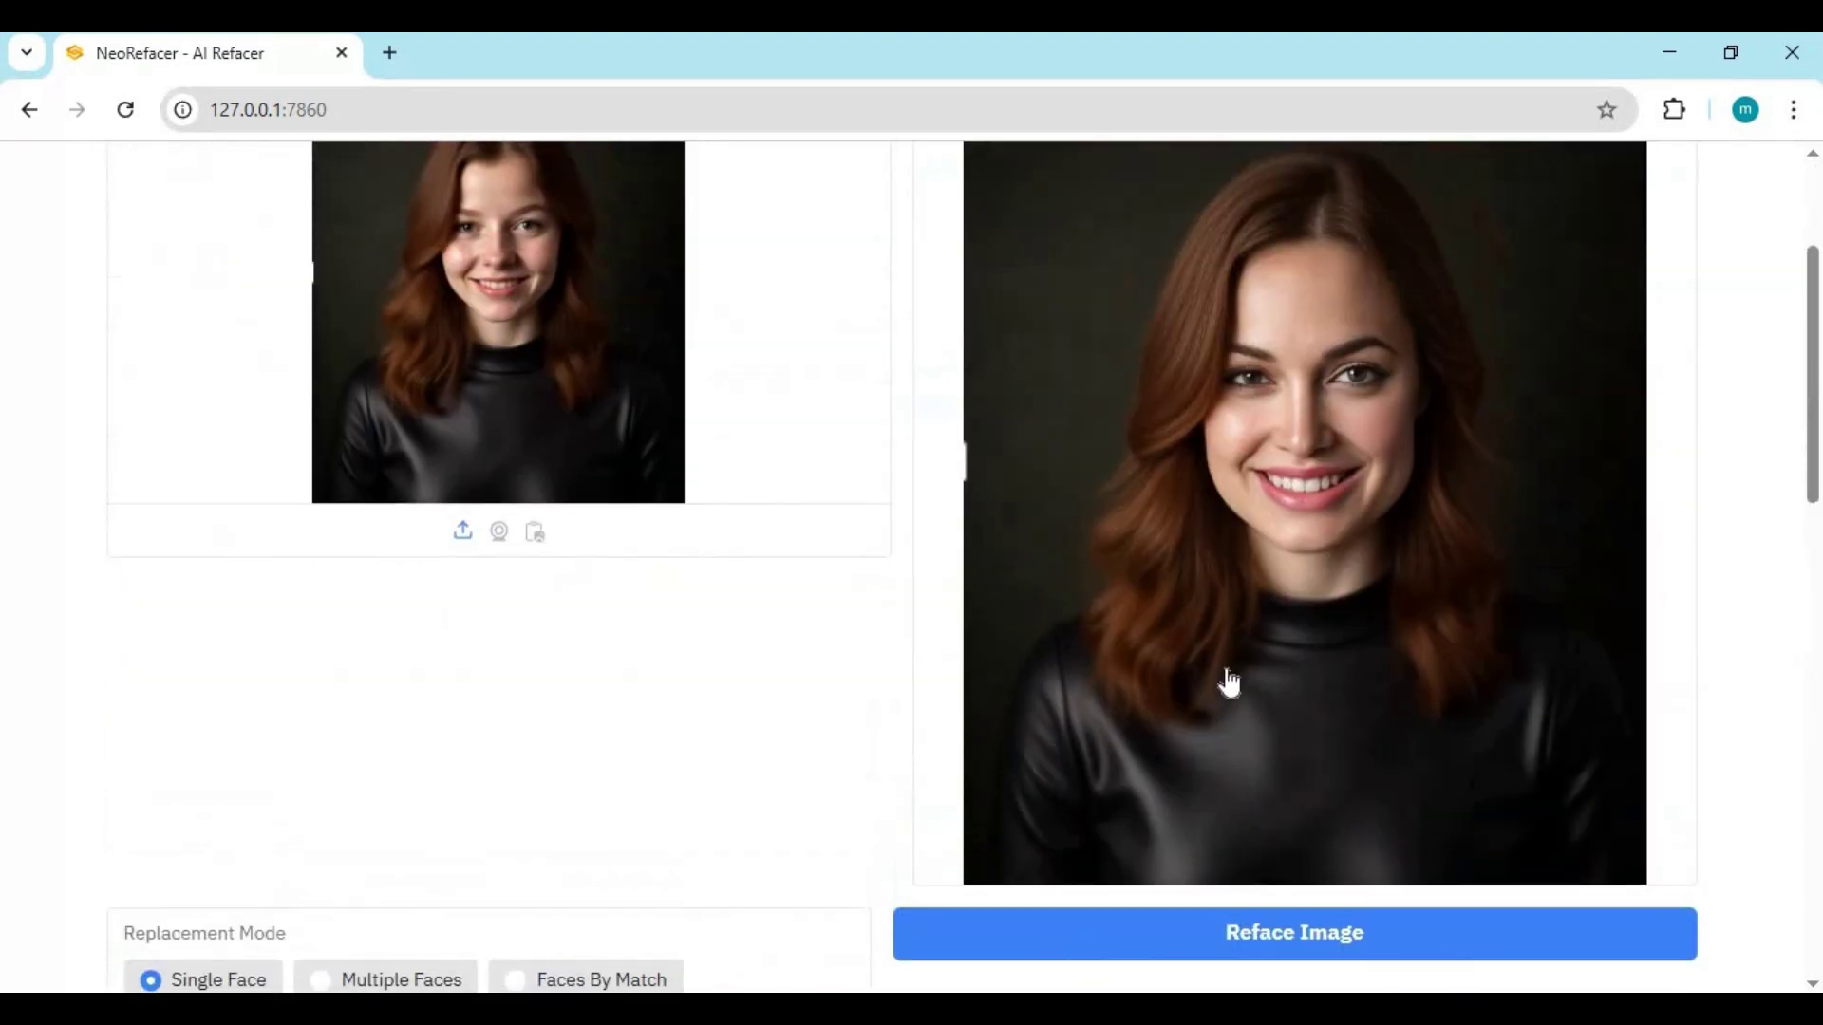
scroll(654, 691, down, 1)
scroll(655, 691, down, 3)
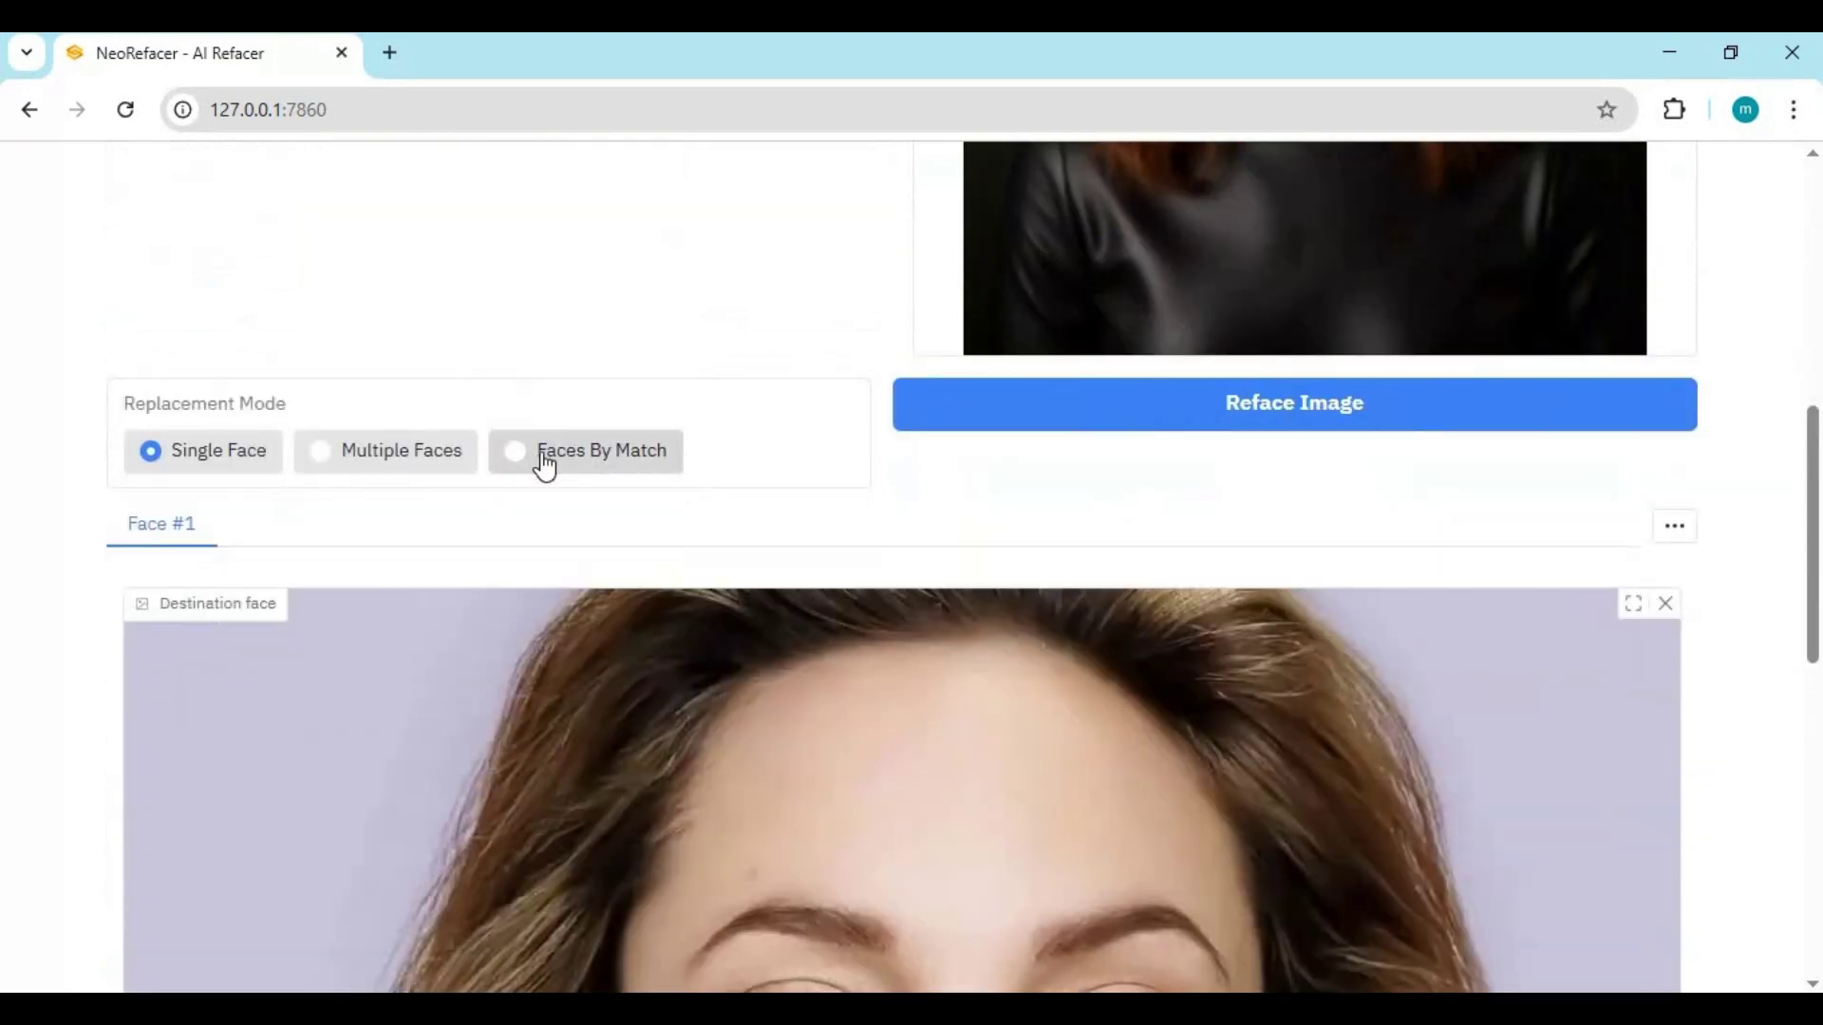
click(368, 468)
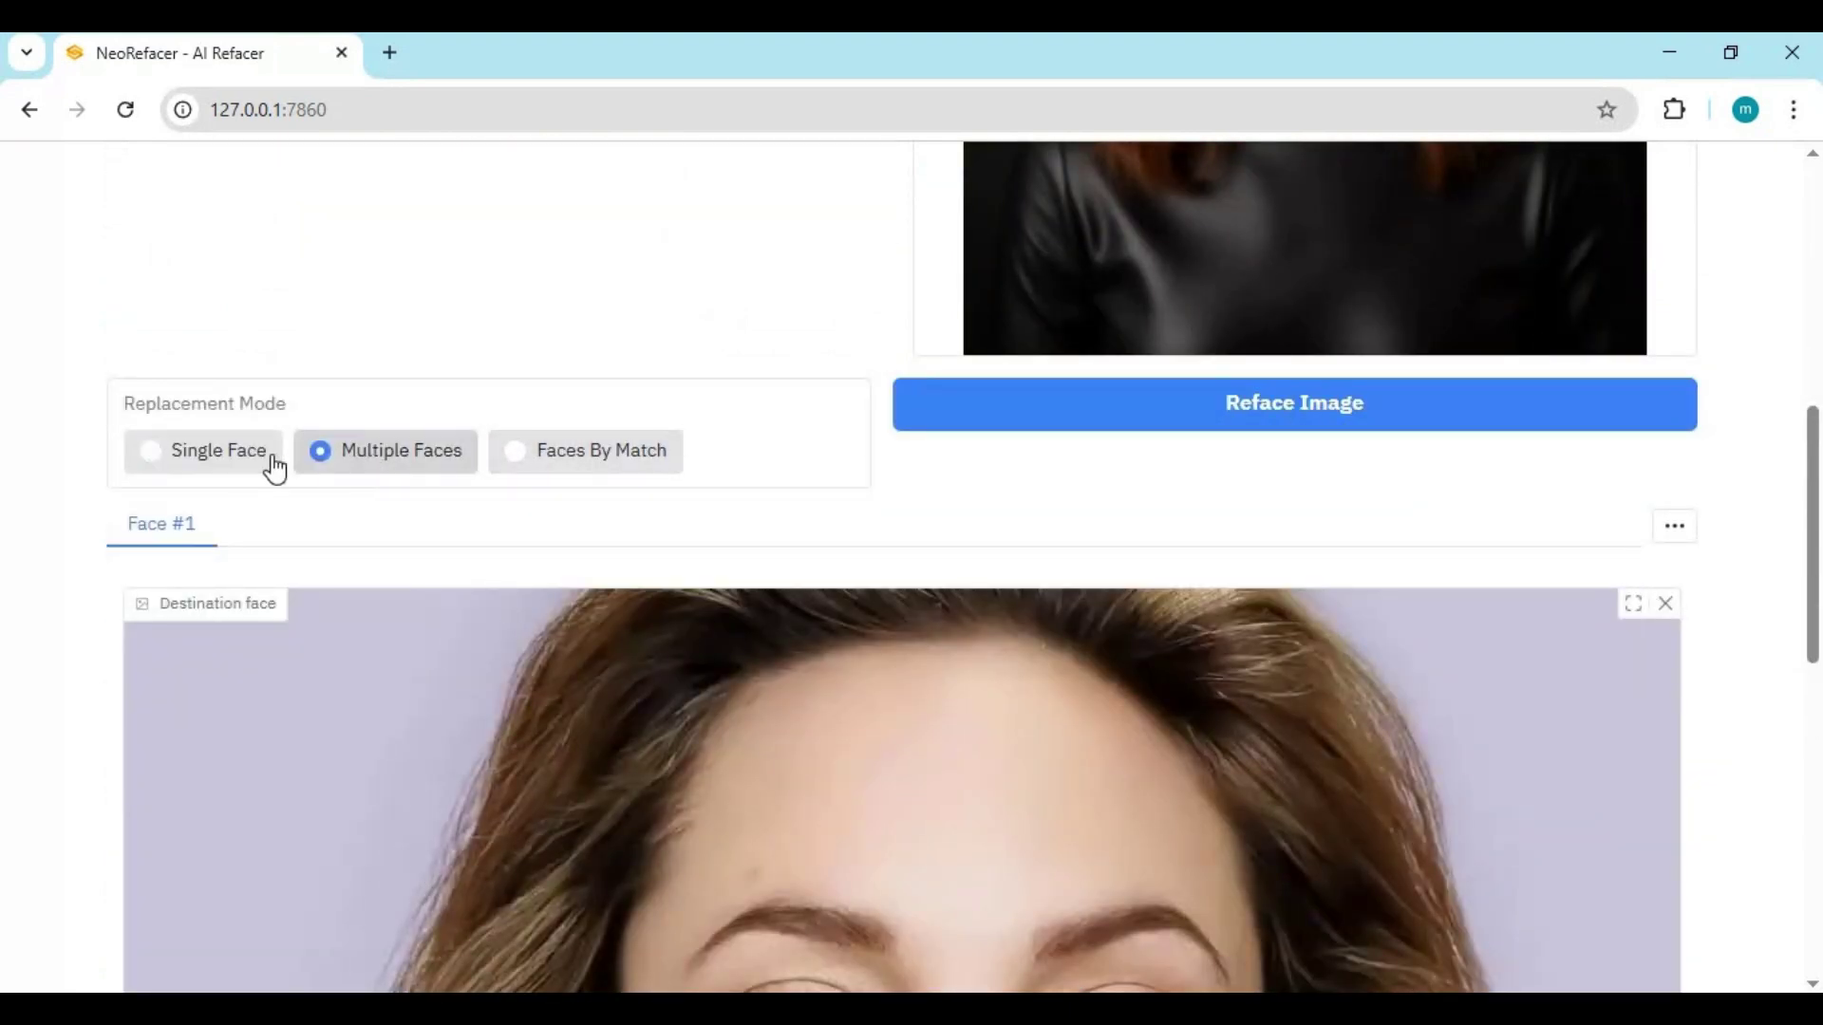
click(278, 538)
click(414, 540)
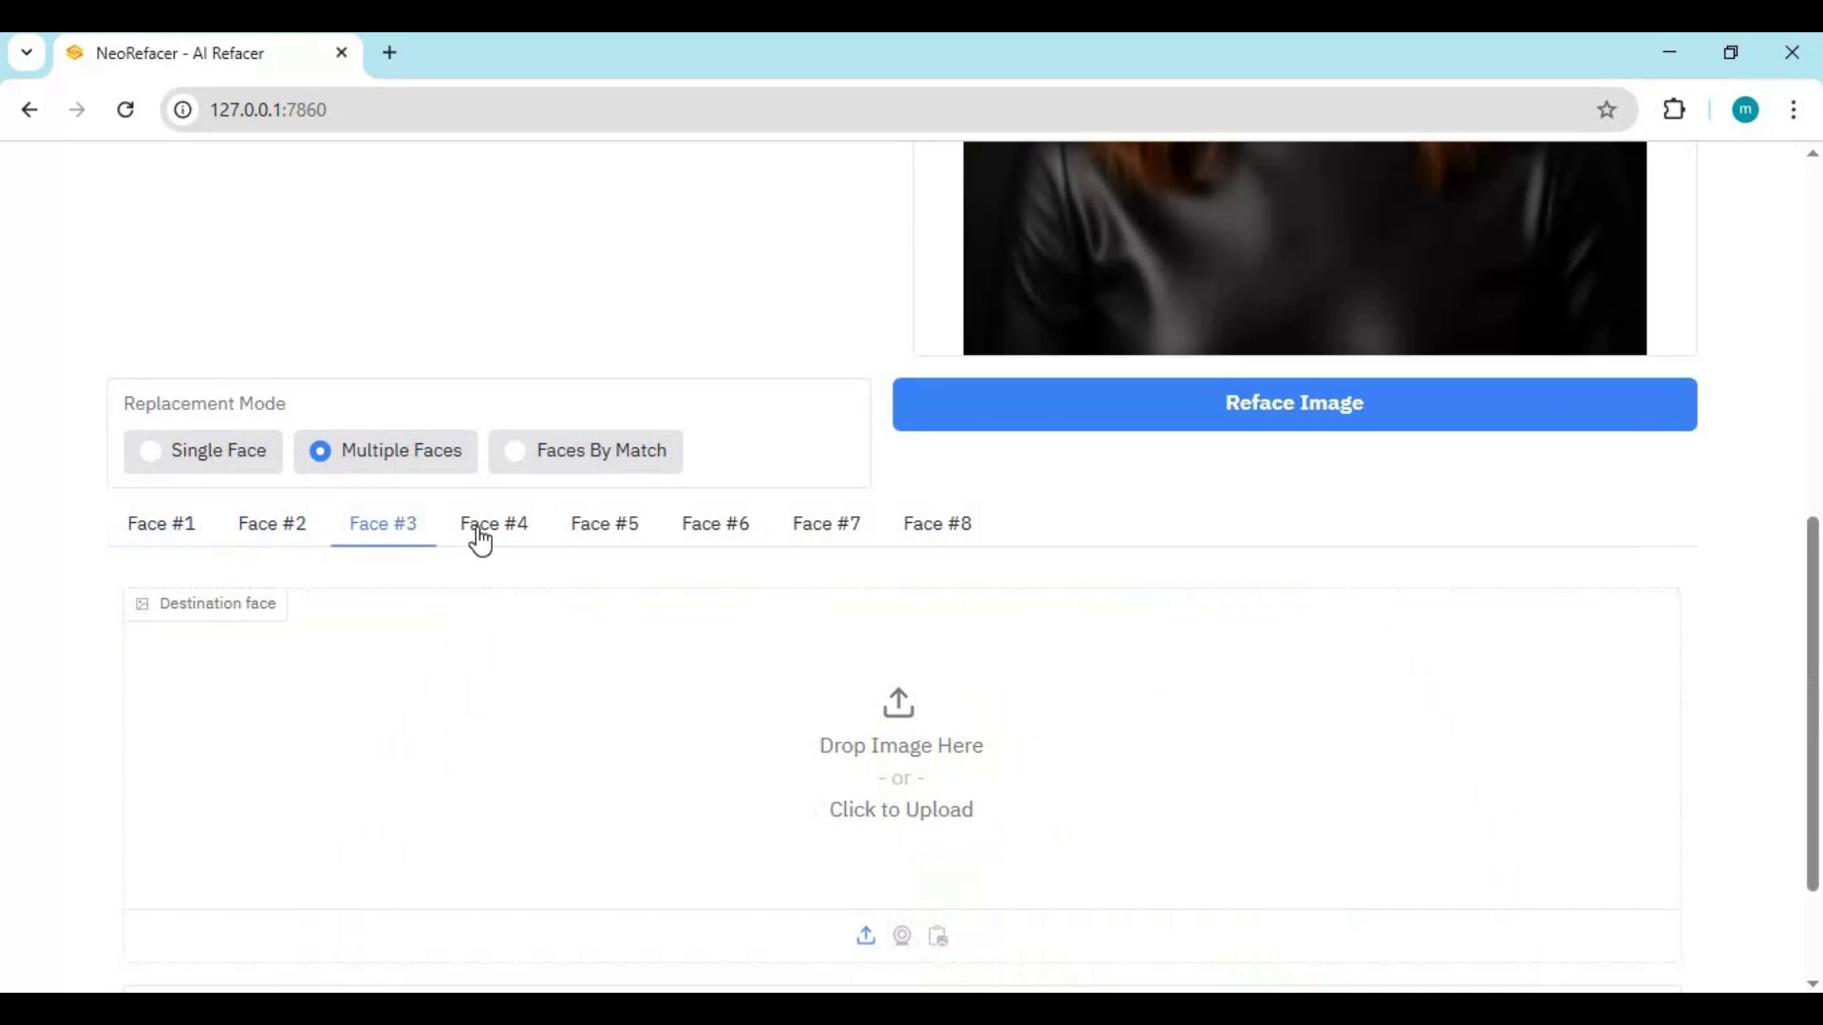
click(480, 540)
click(608, 539)
click(707, 528)
click(818, 528)
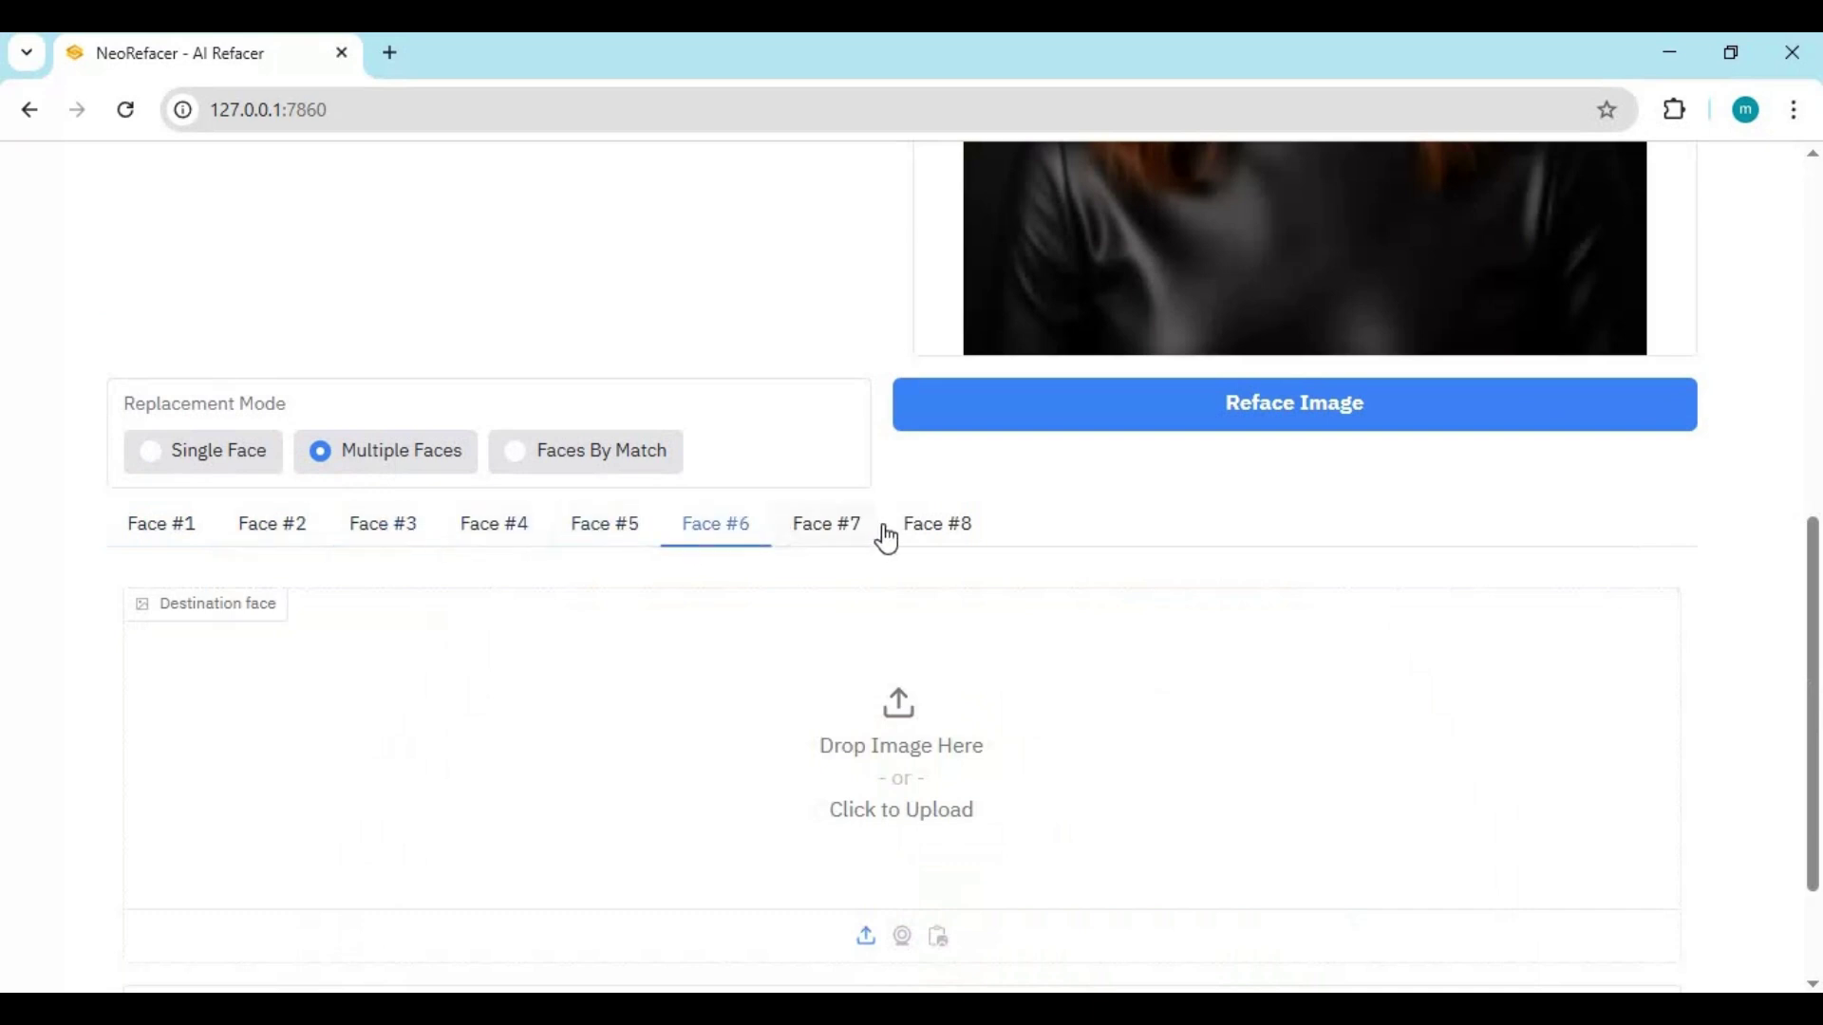
click(925, 528)
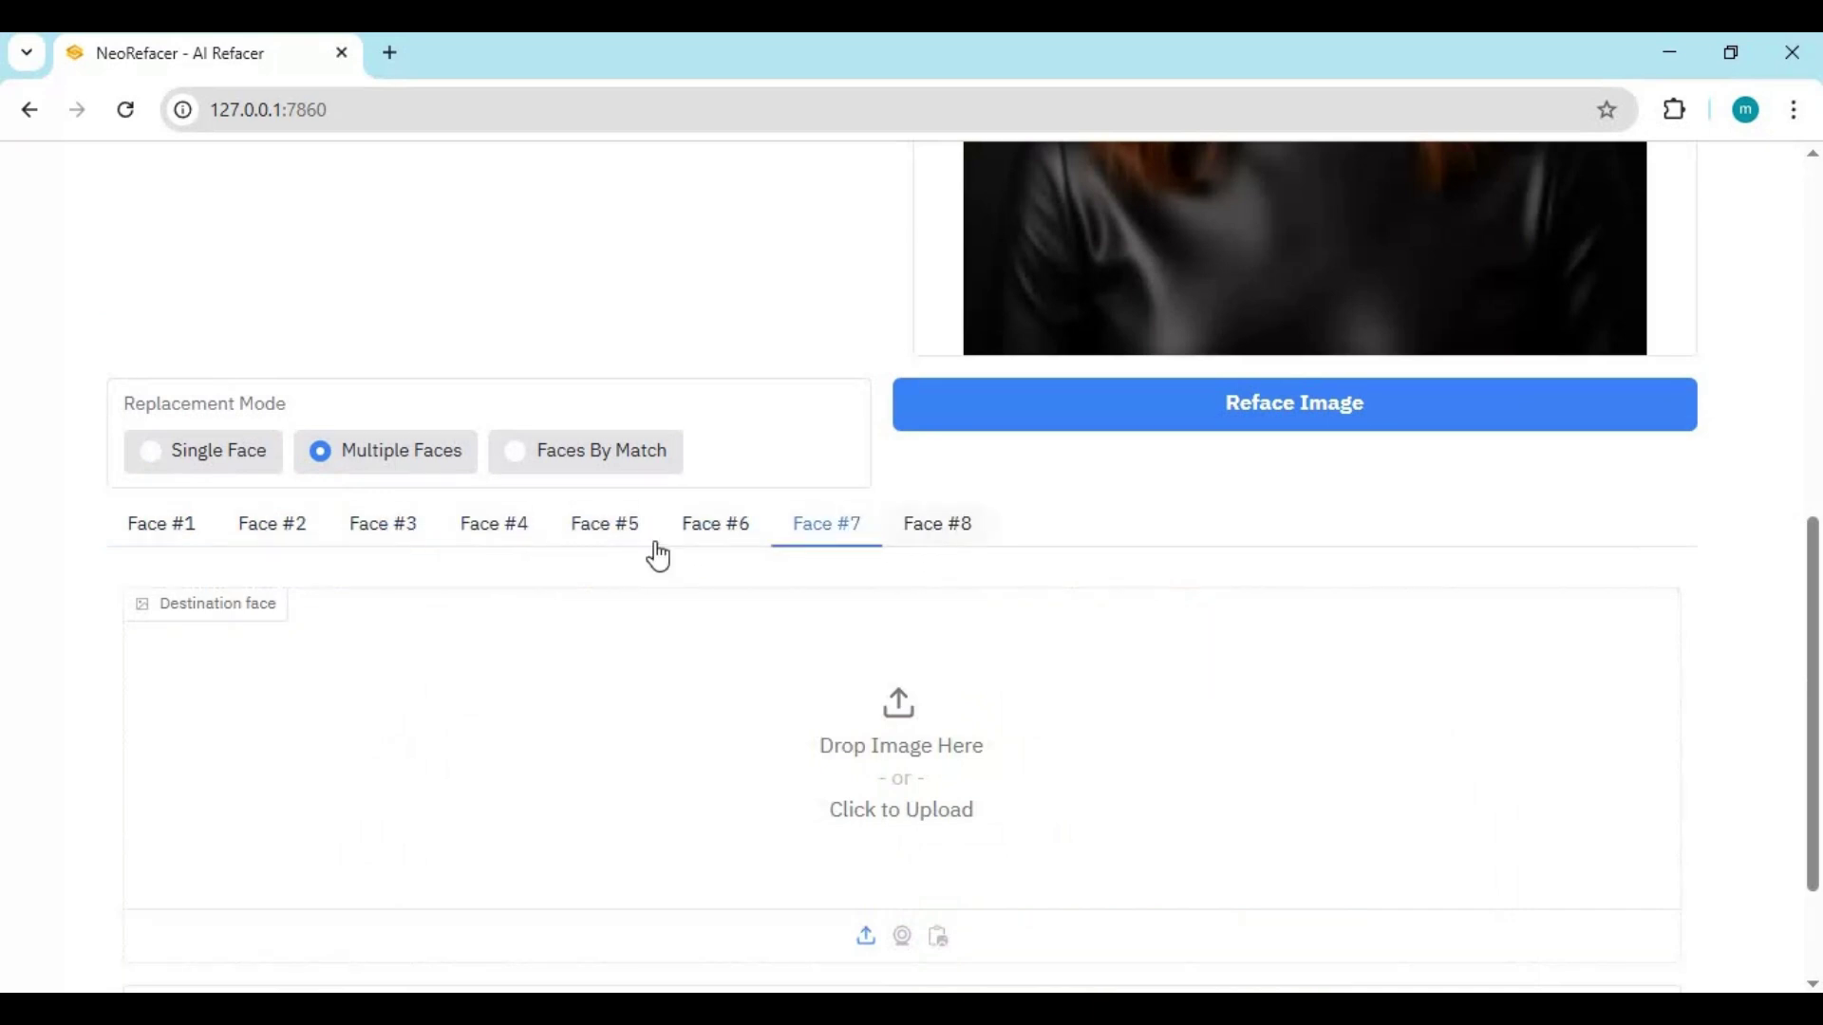
Select Faces By Match as the replacement mode
click(555, 470)
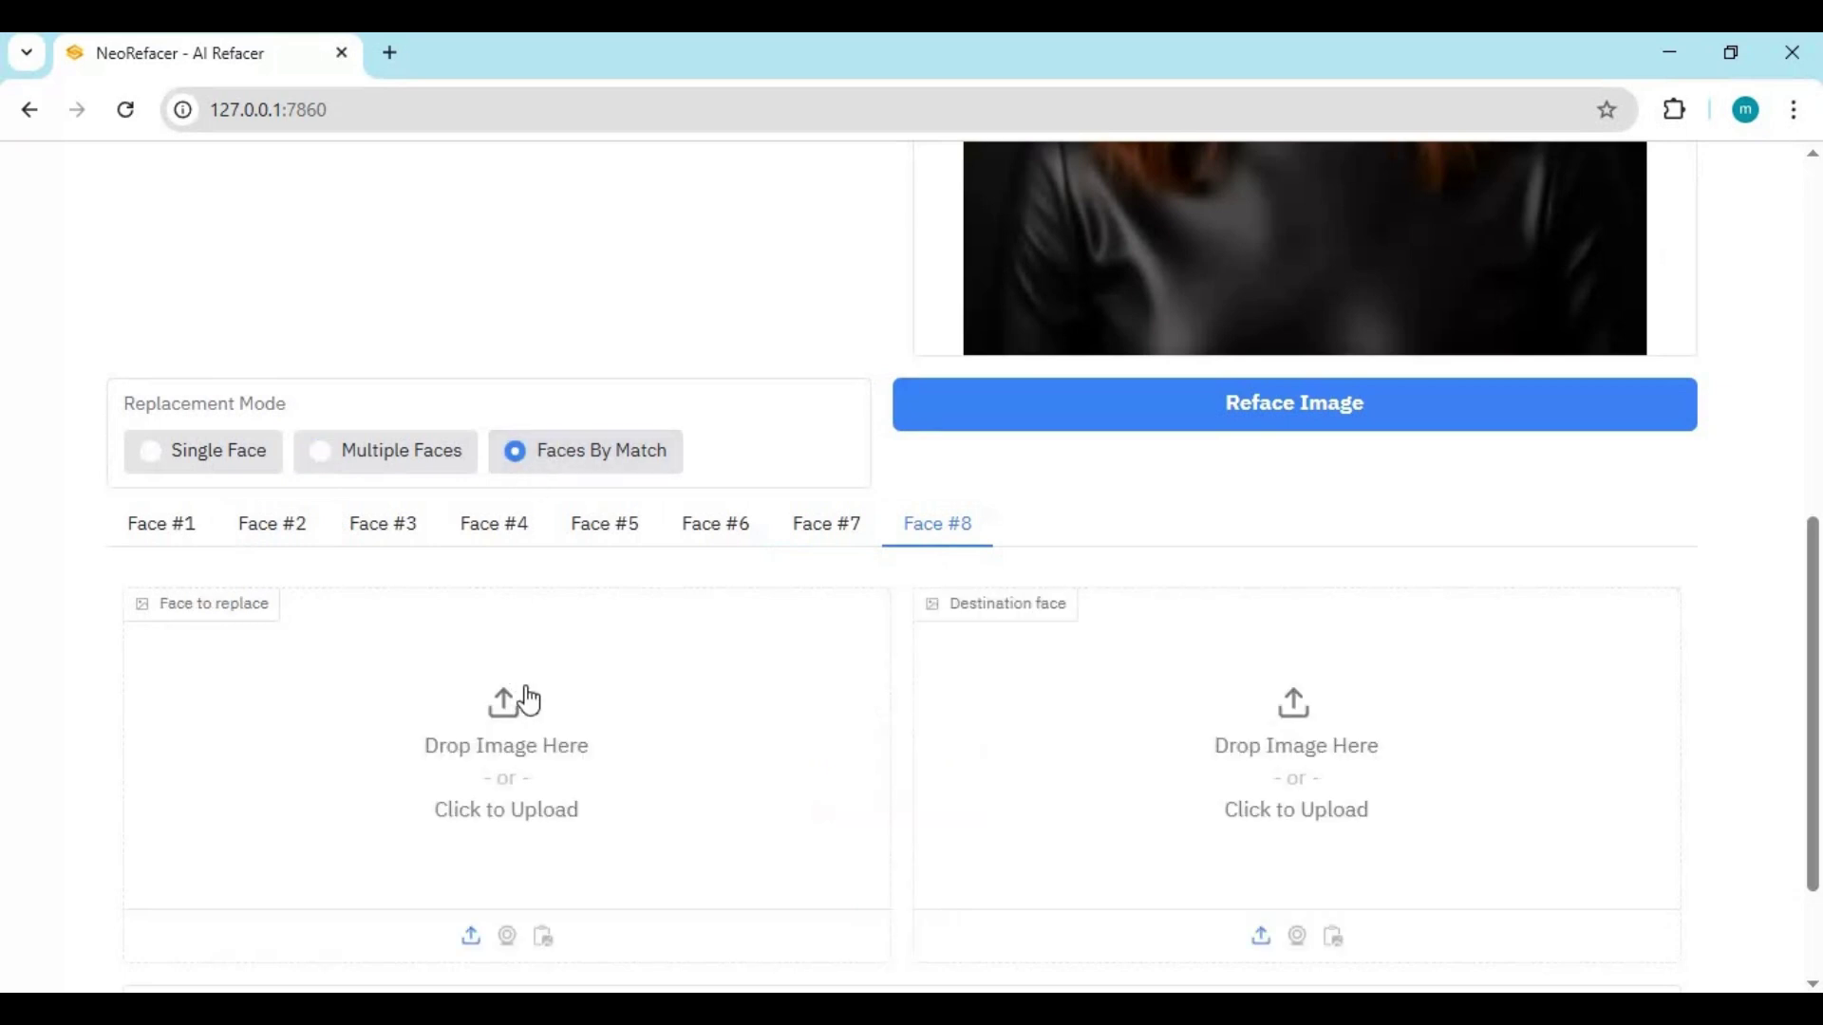
scroll(377, 655, down, 1)
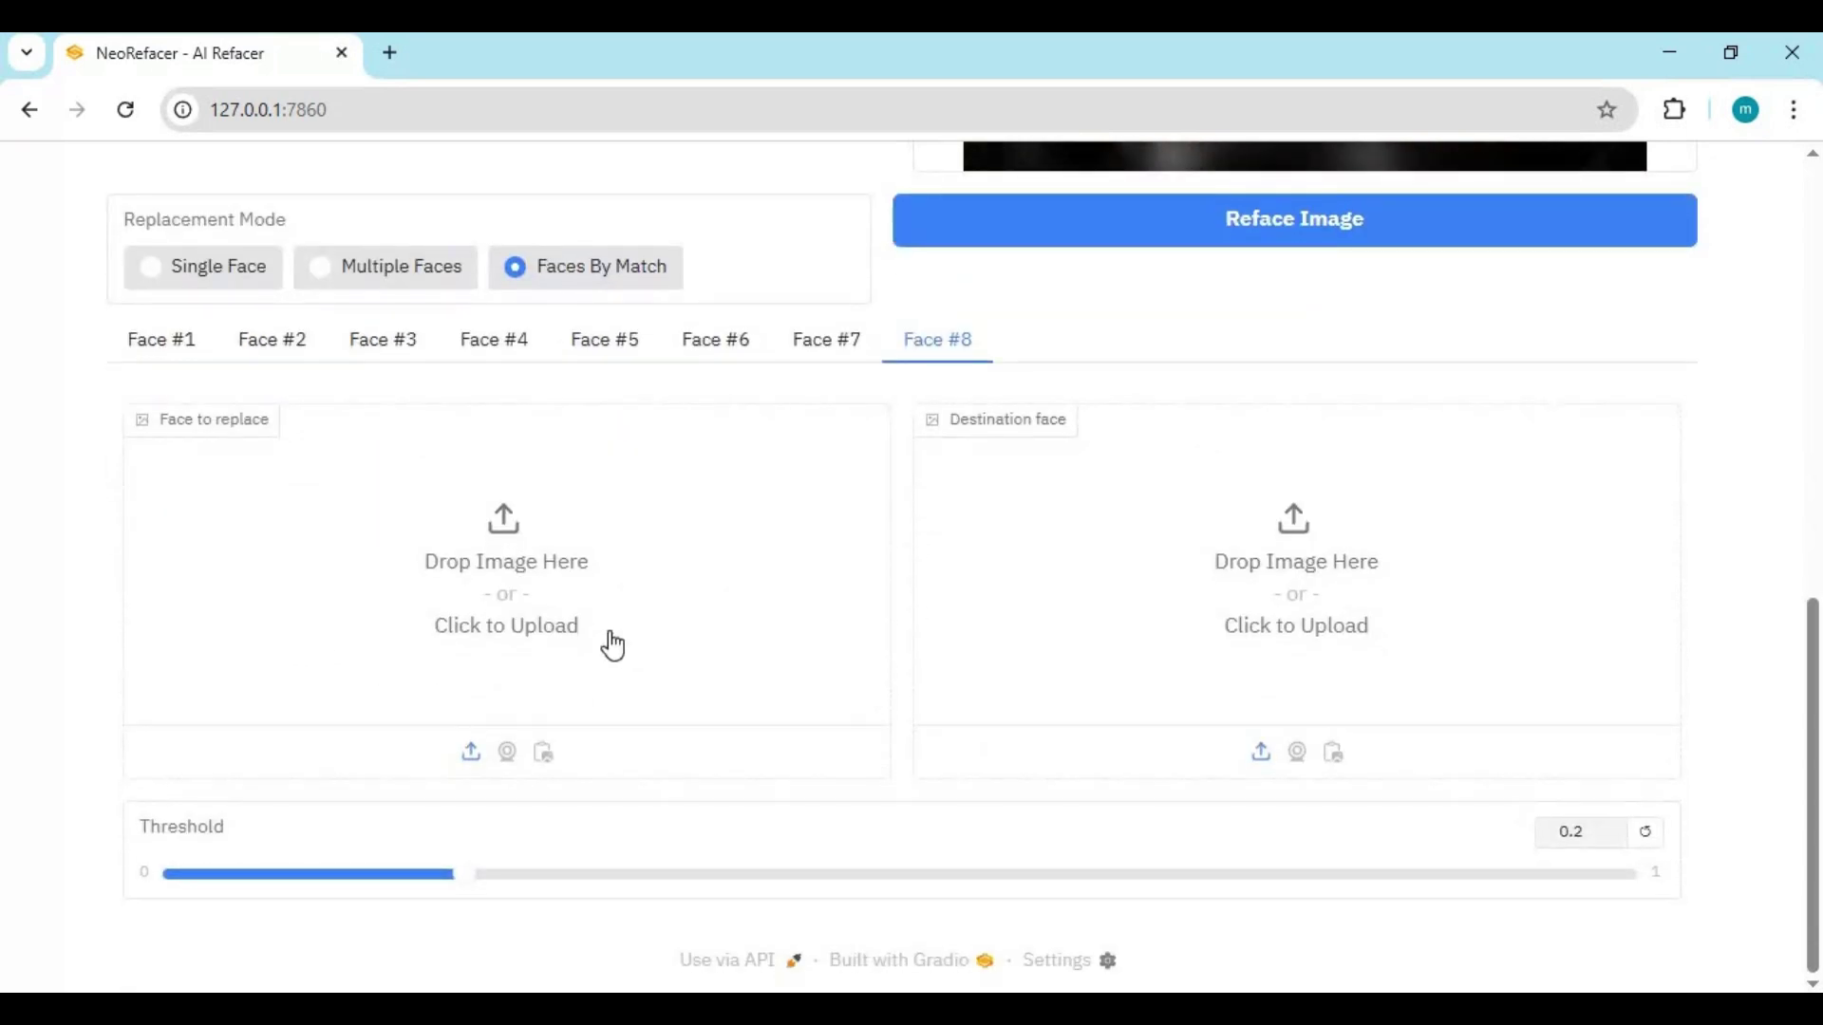
scroll(634, 608, up, 10)
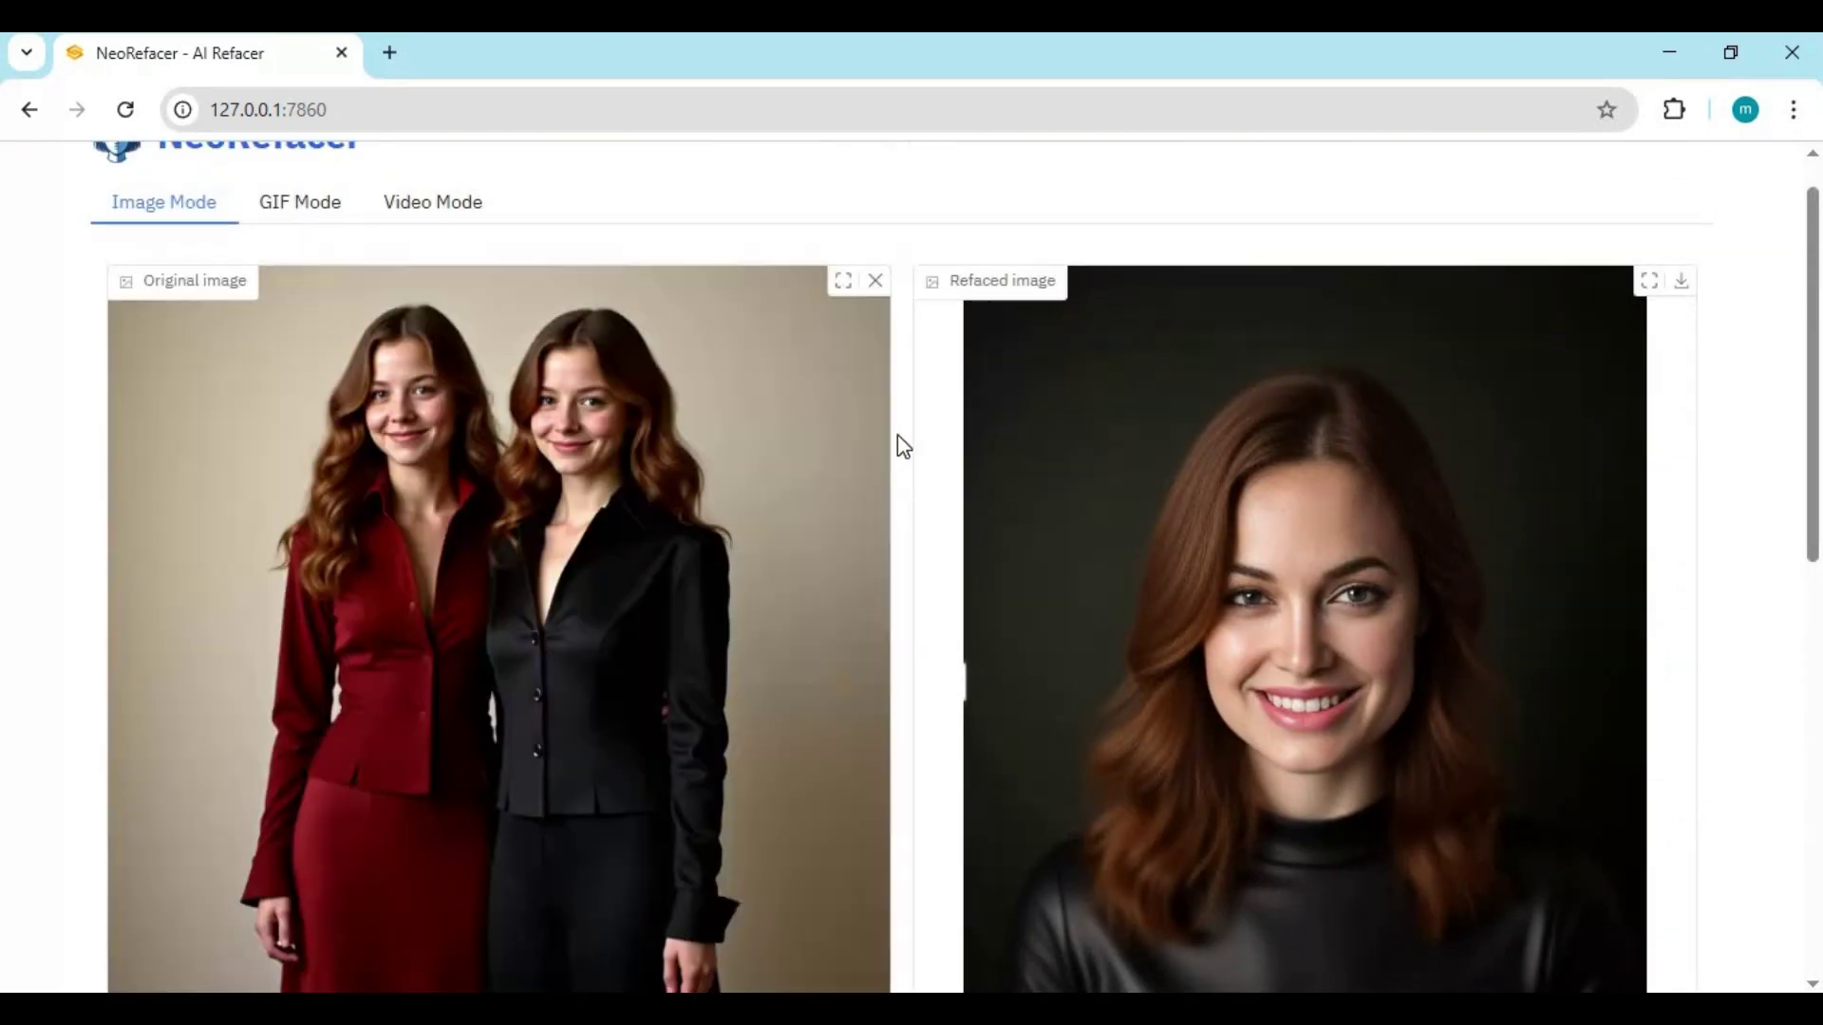
Review the Face #1 pair and load a destination face for Face #2
scroll(899, 443, down, 10)
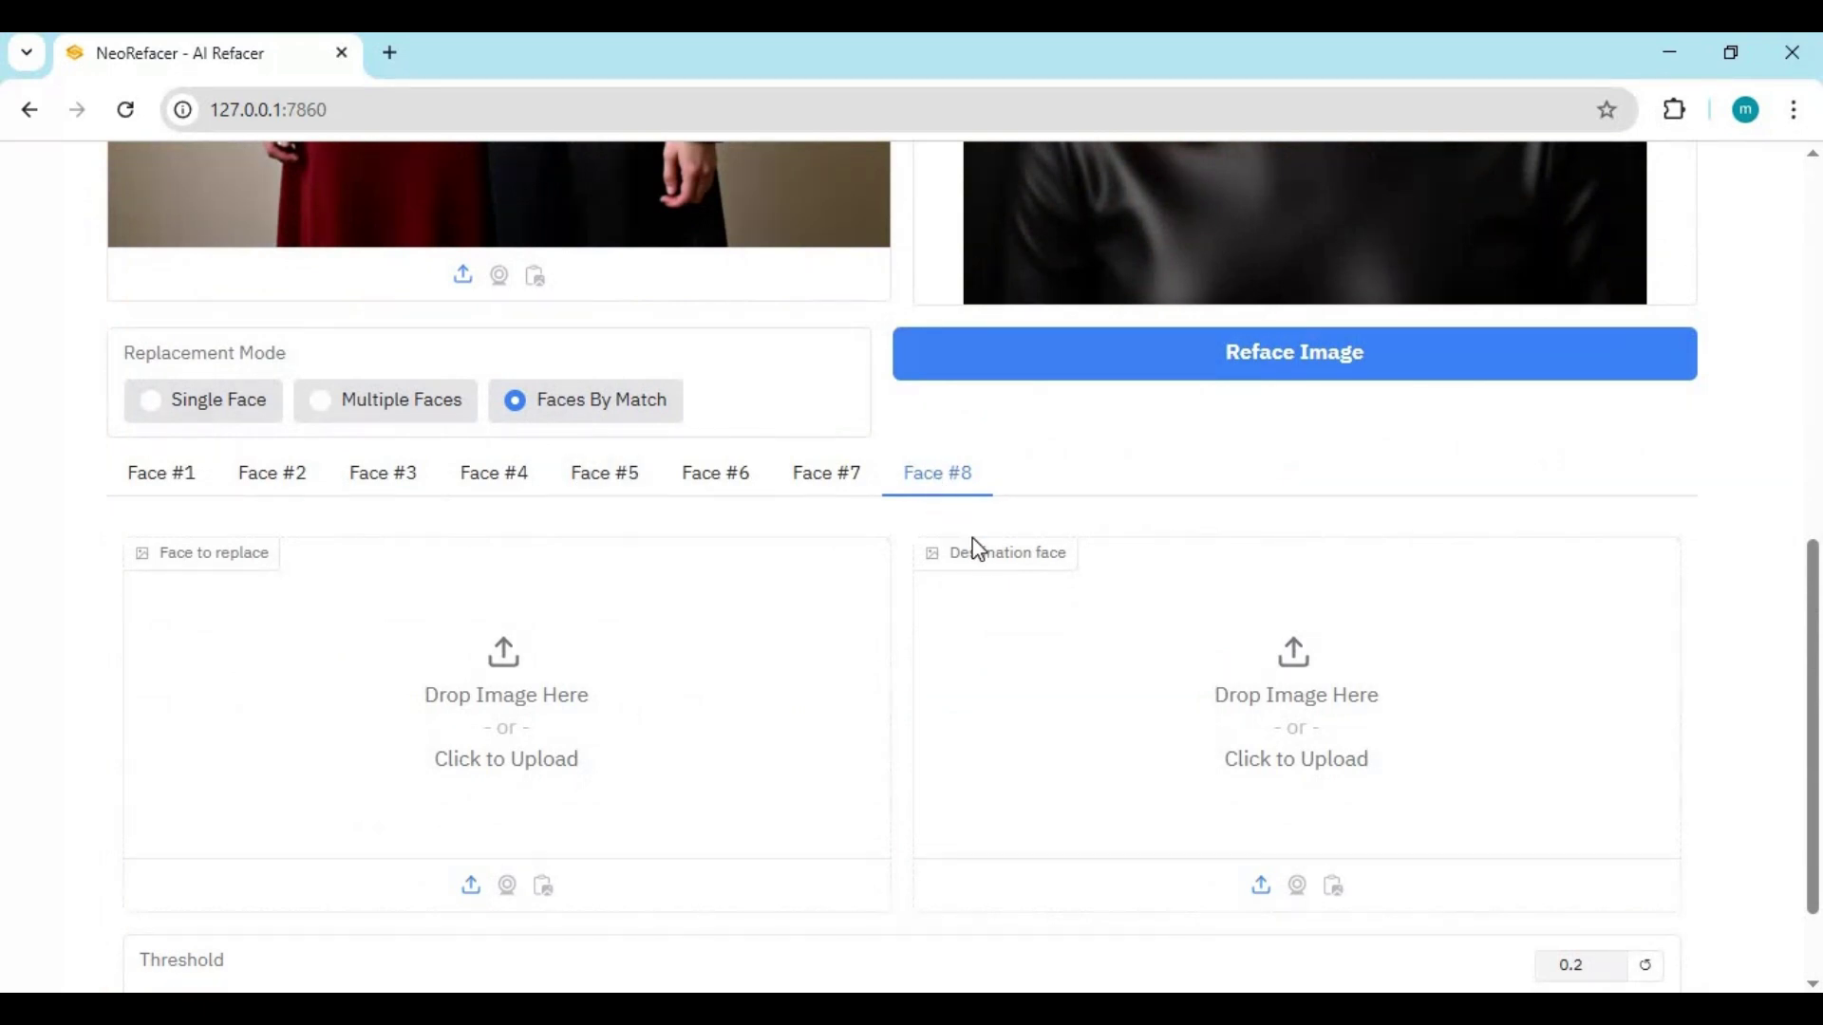
click(174, 485)
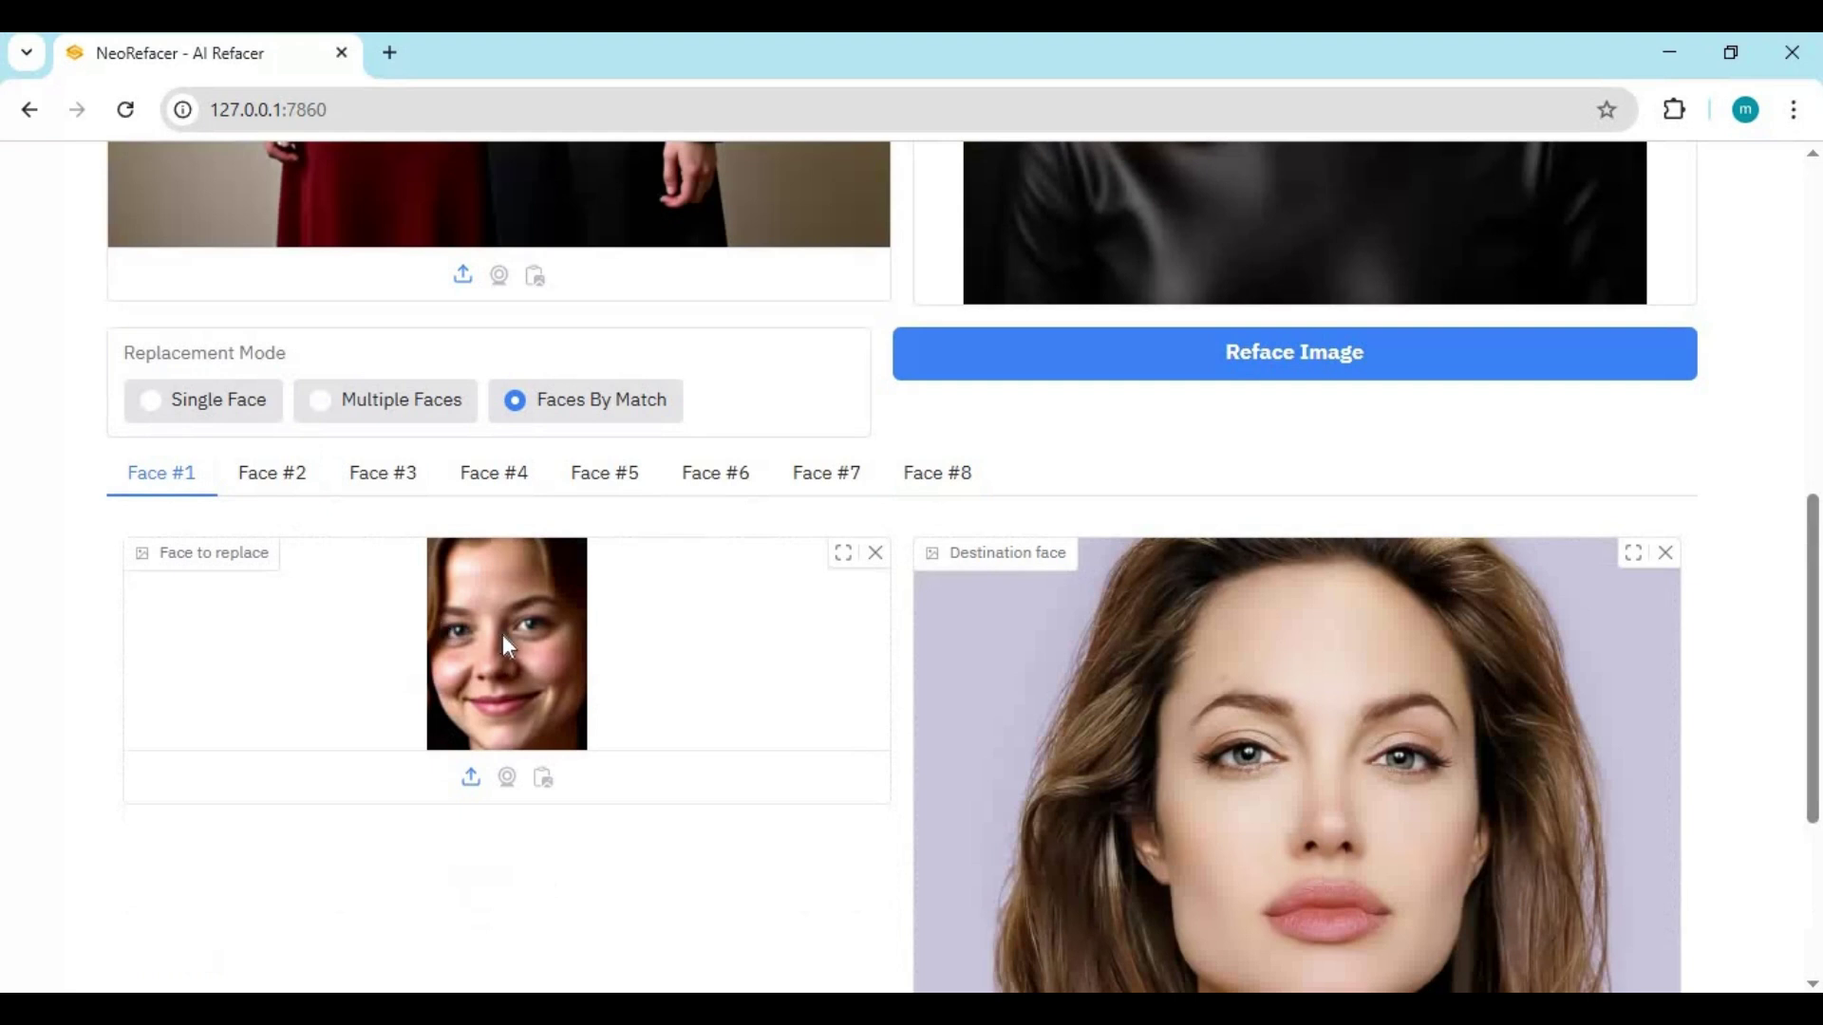
click(237, 473)
click(1241, 705)
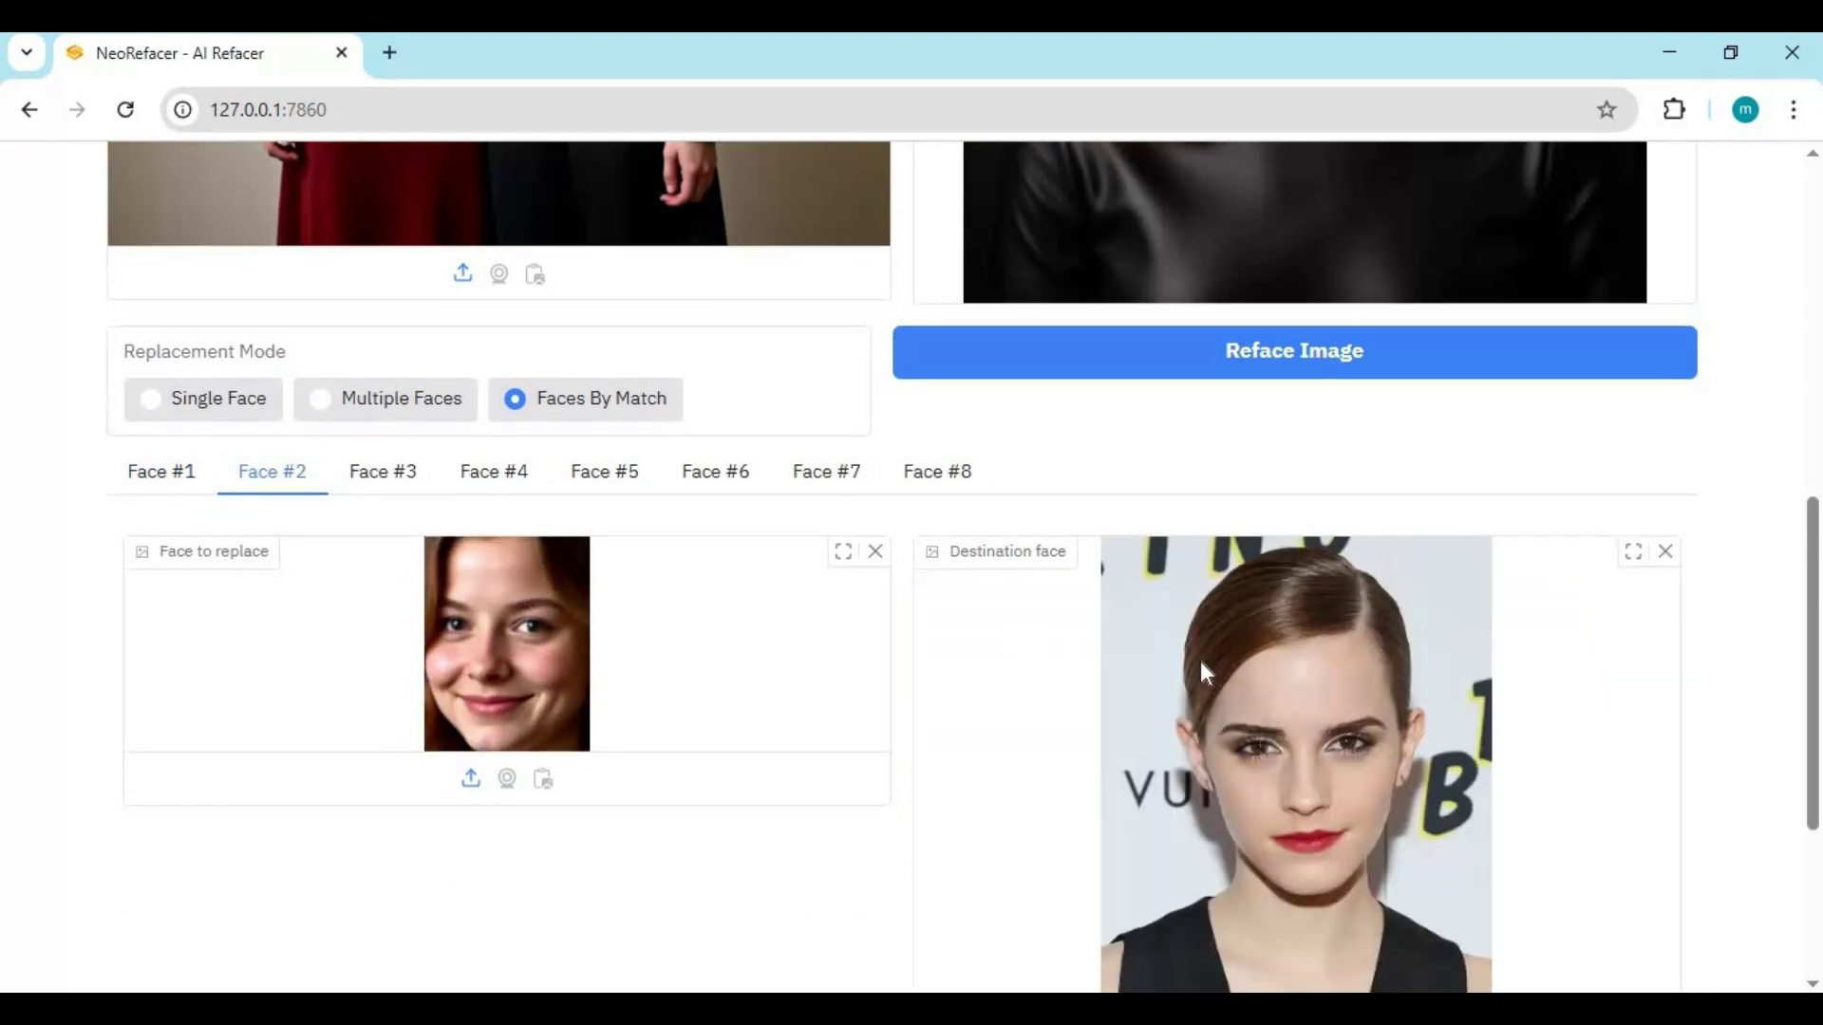
Start the Faces By Match swap on the two-woman photo
scroll(1202, 665, down, 4)
scroll(1202, 665, up, 7)
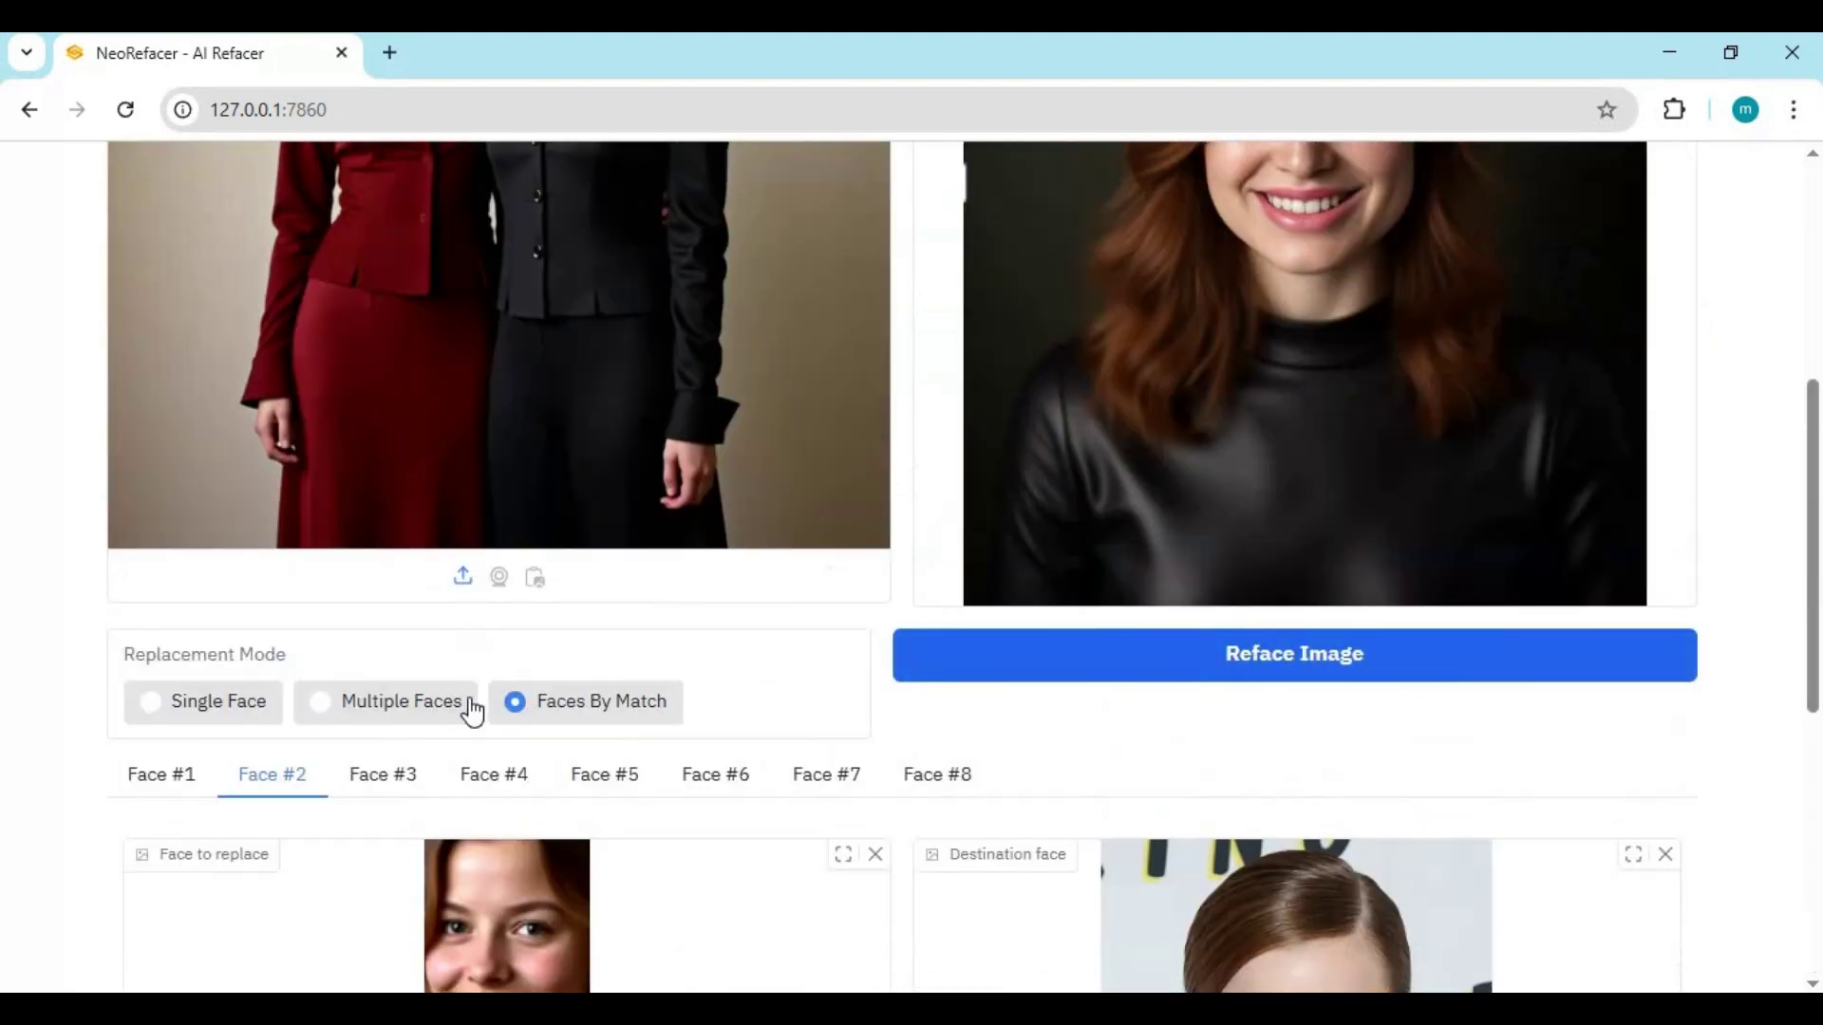
click(1360, 676)
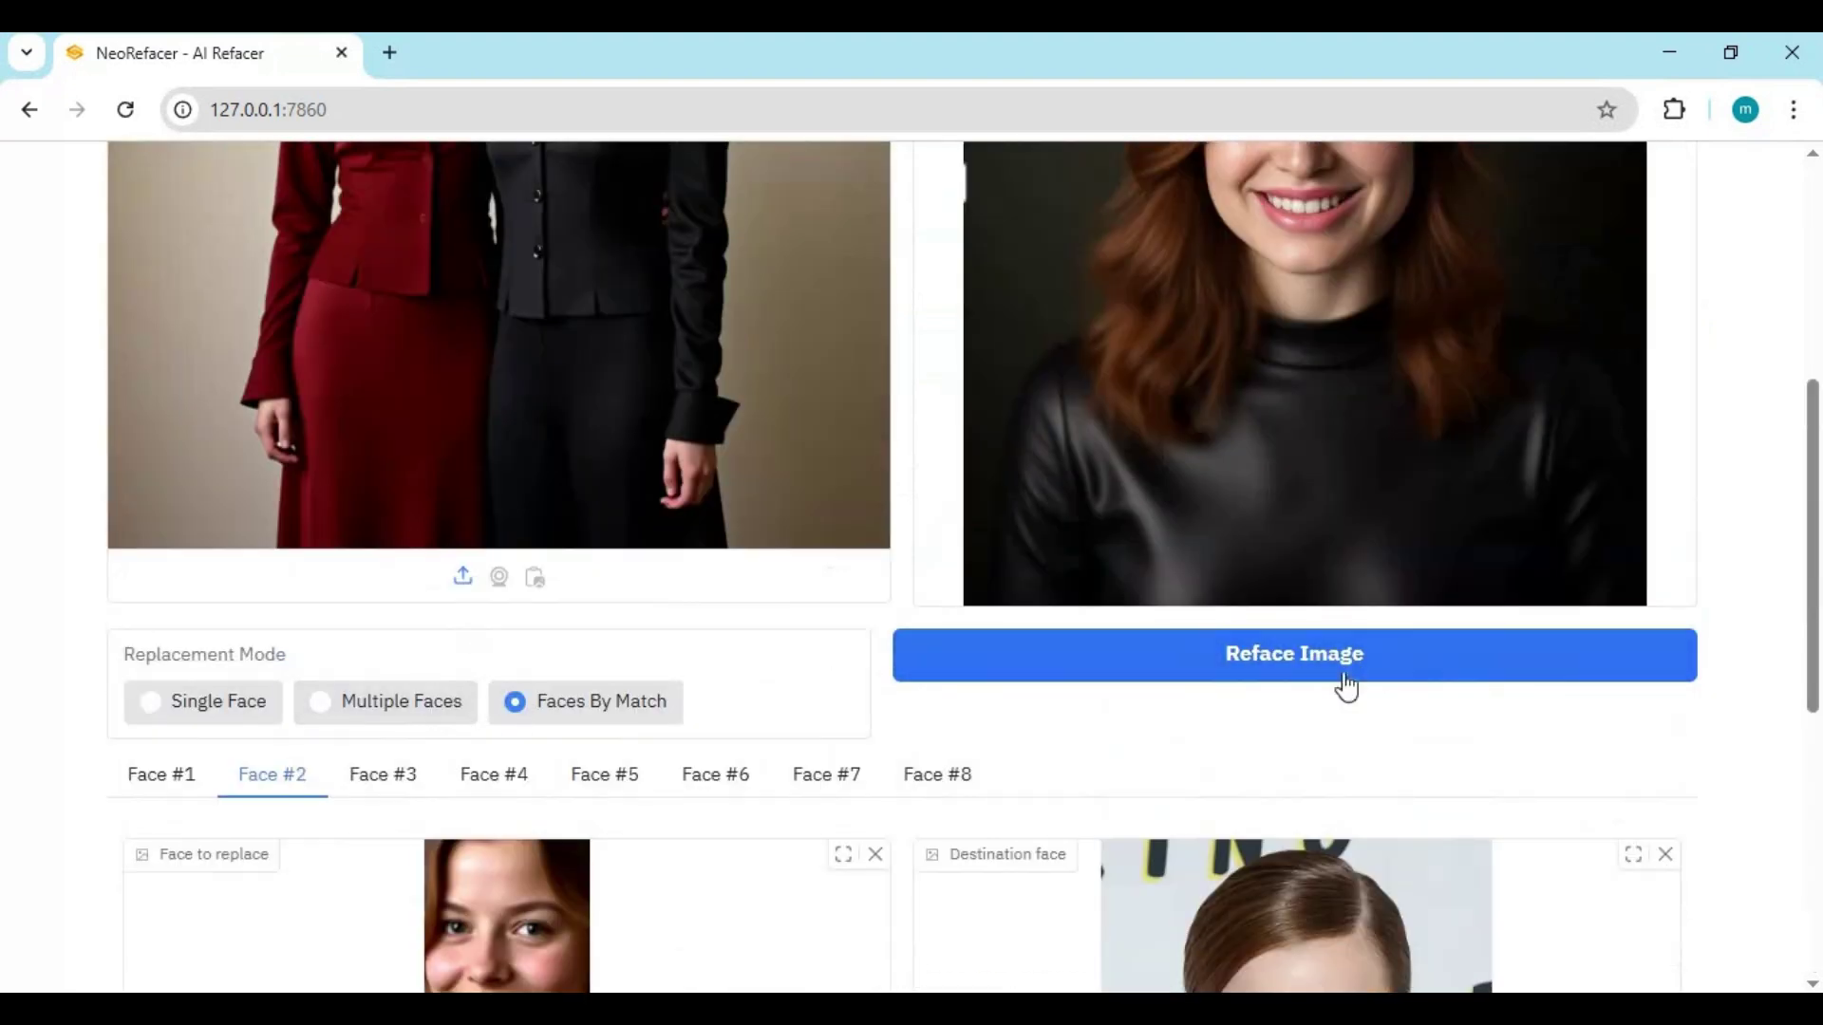
Scroll between the Original and Refaced panes to compare the two-woman swap result
scroll(838, 626, up, 6)
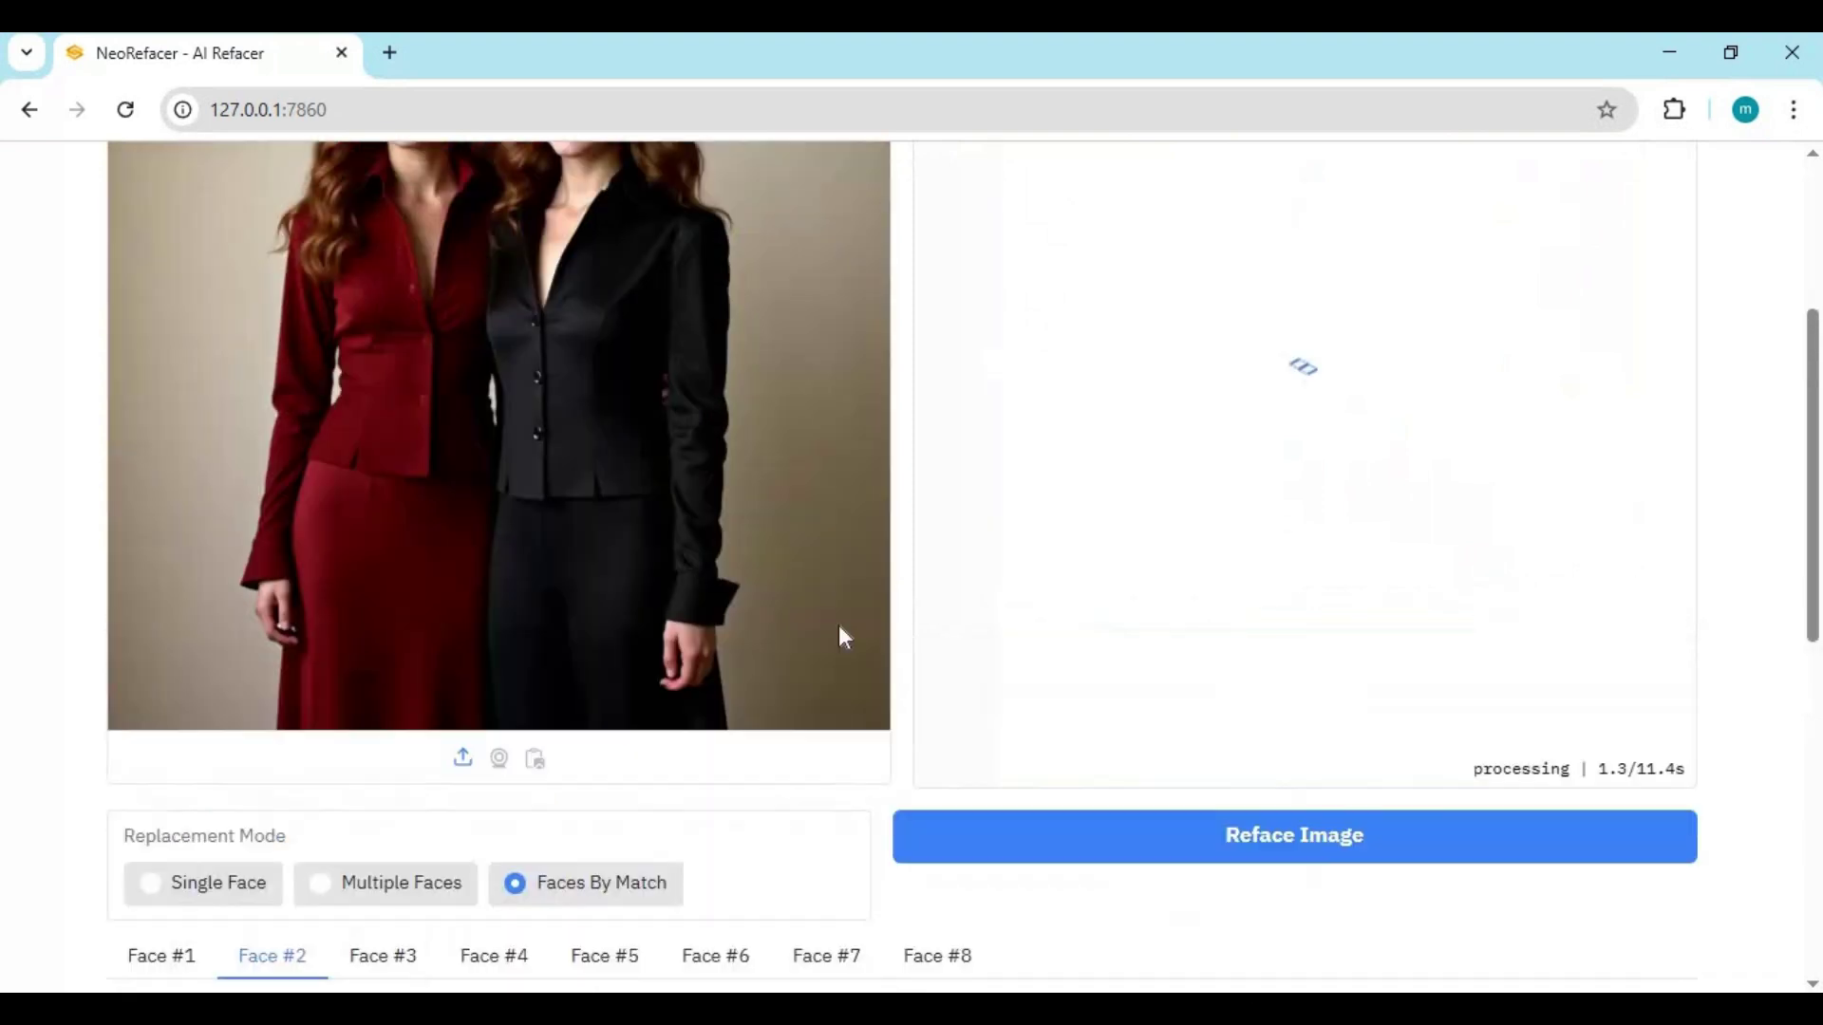
scroll(837, 628, down, 1)
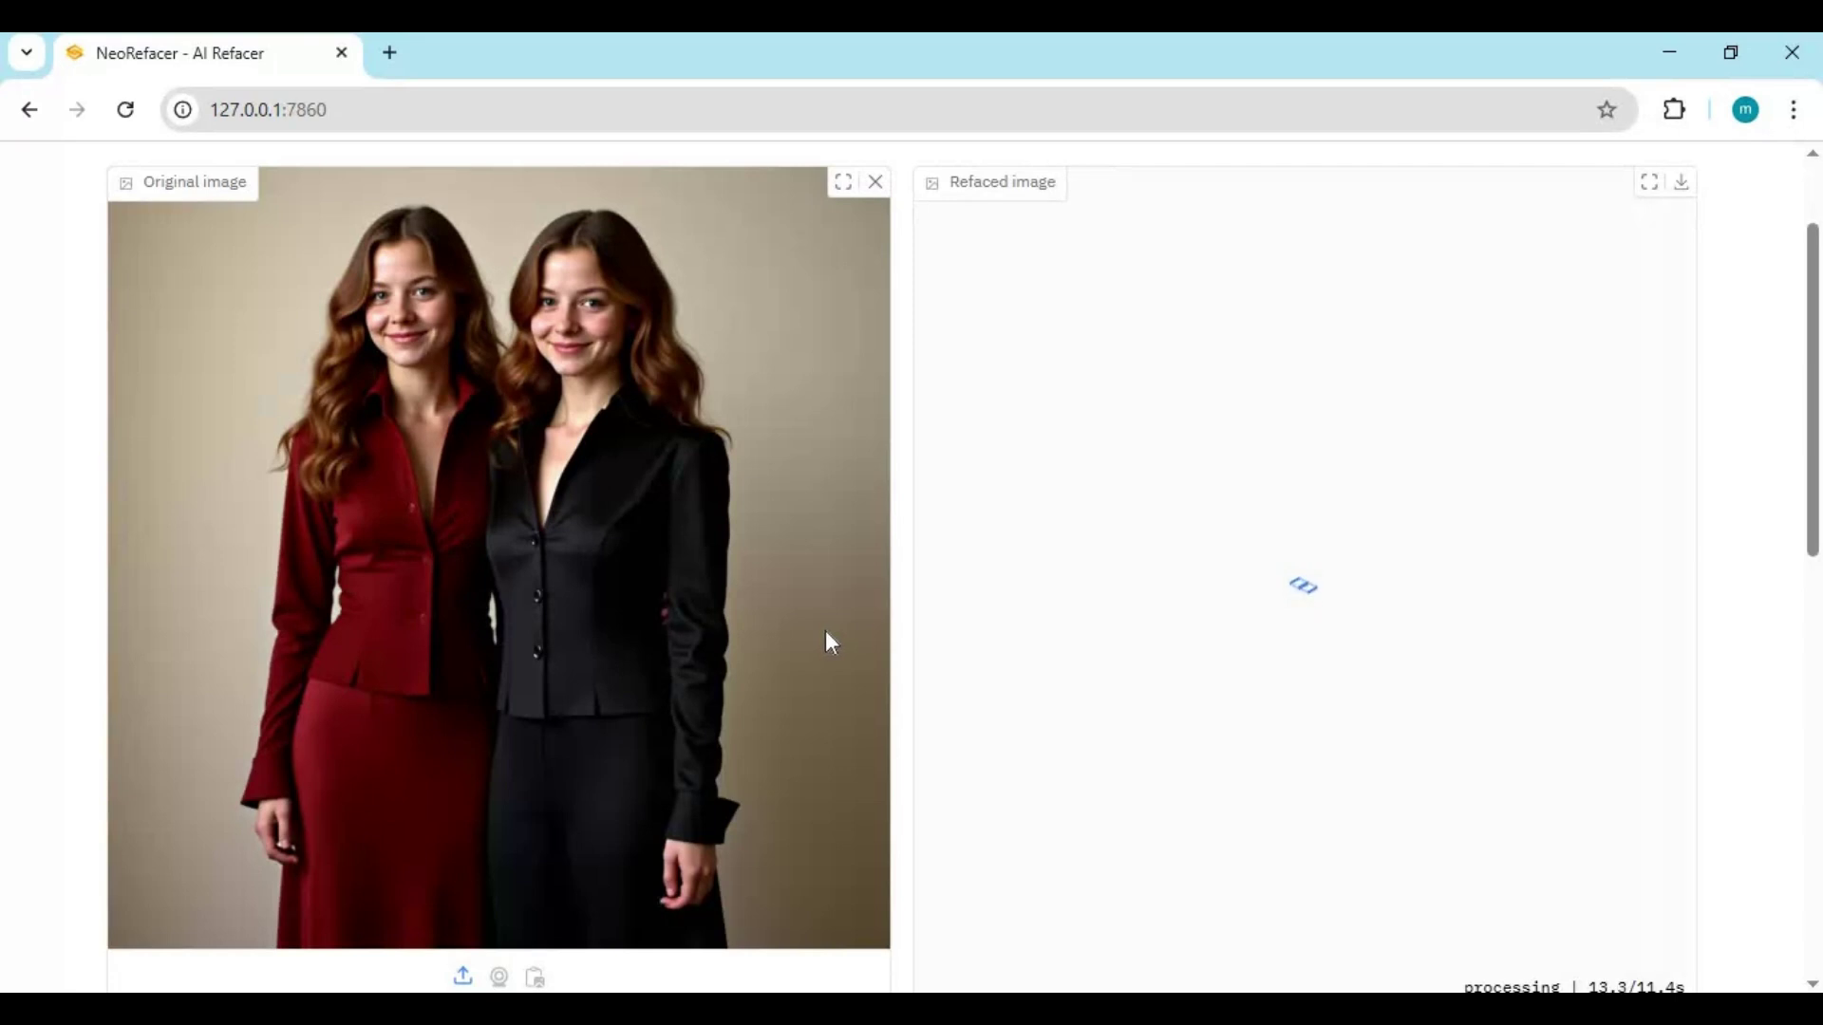
scroll(854, 650, up, 2)
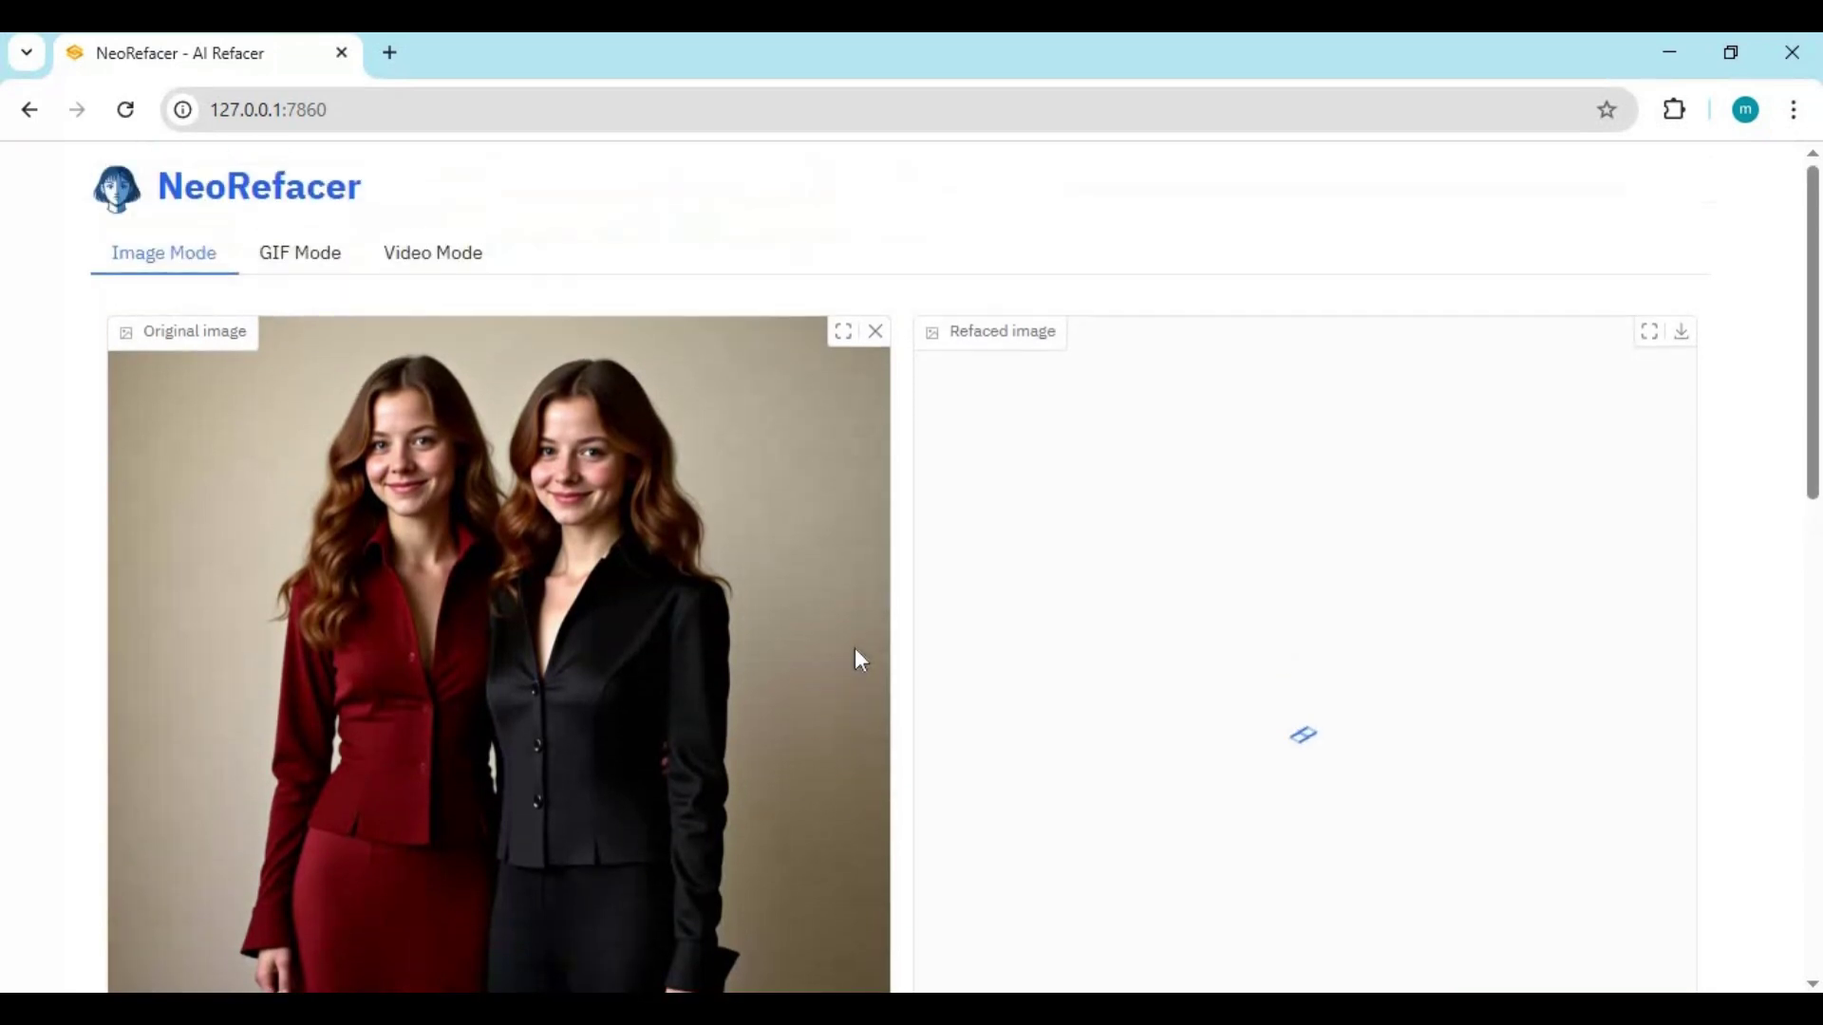
scroll(857, 659, down, 2)
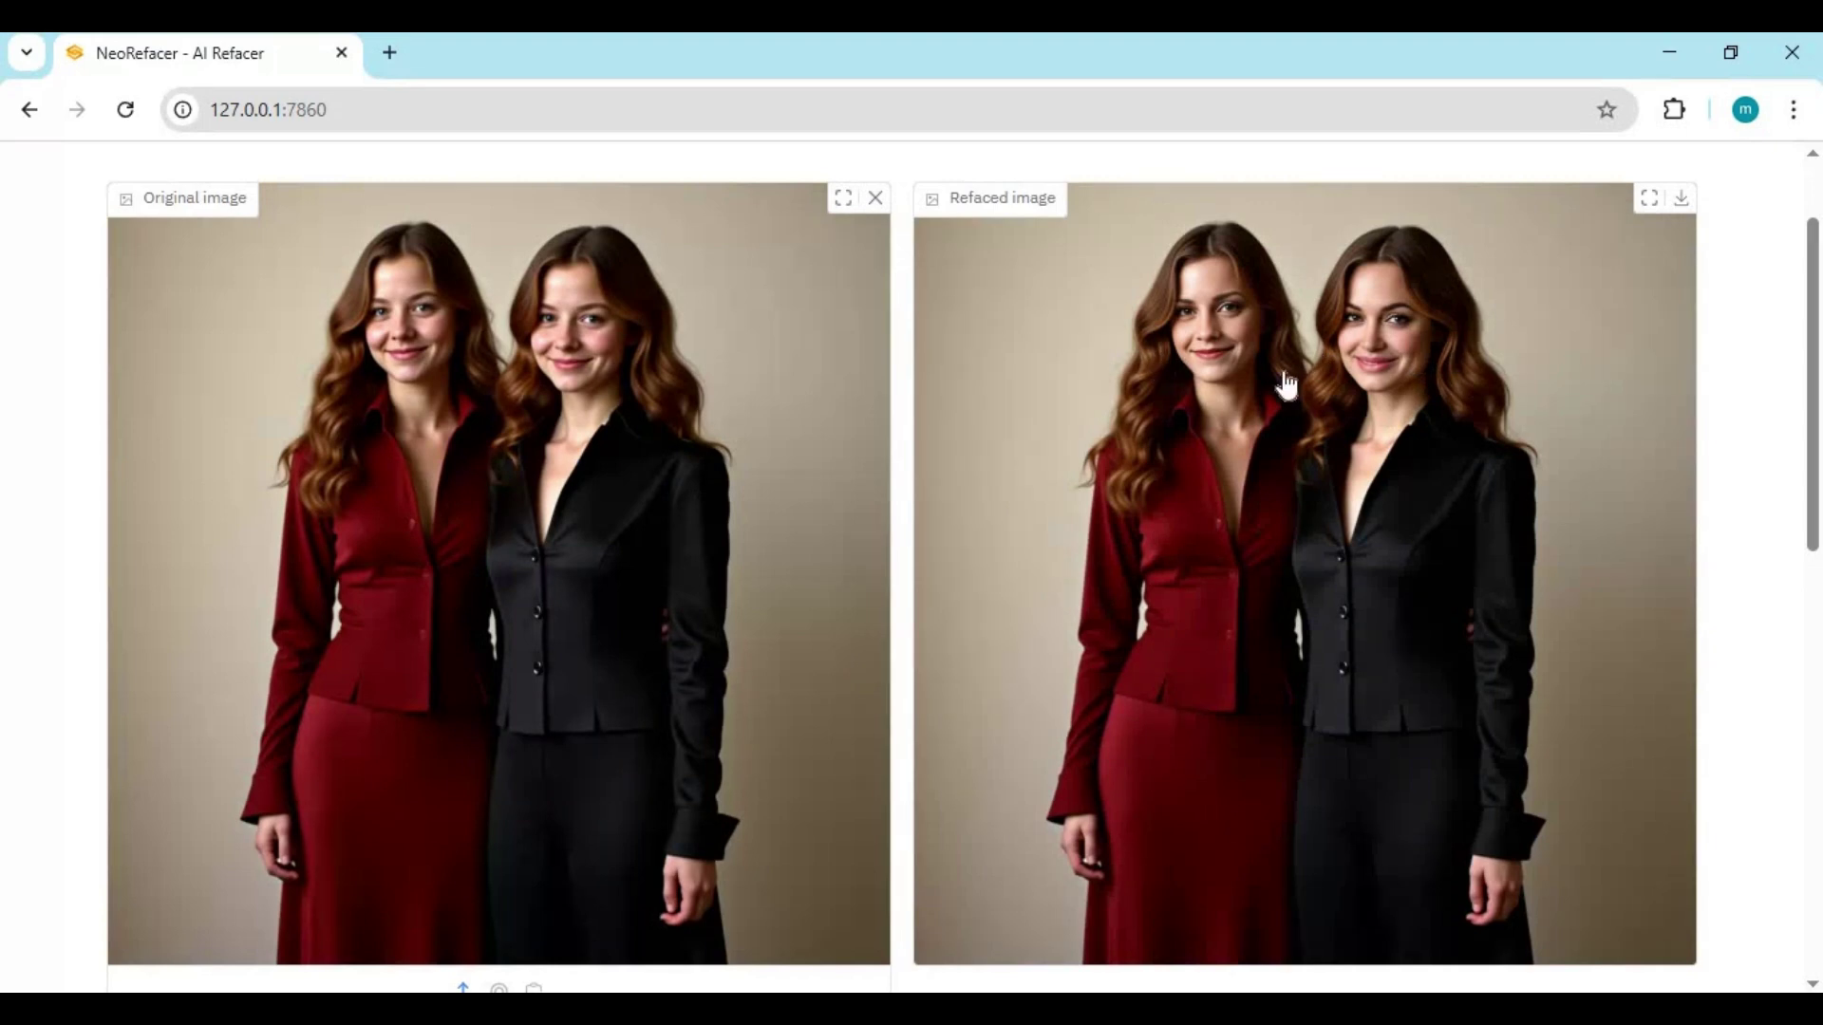
scroll(1308, 570, down, 8)
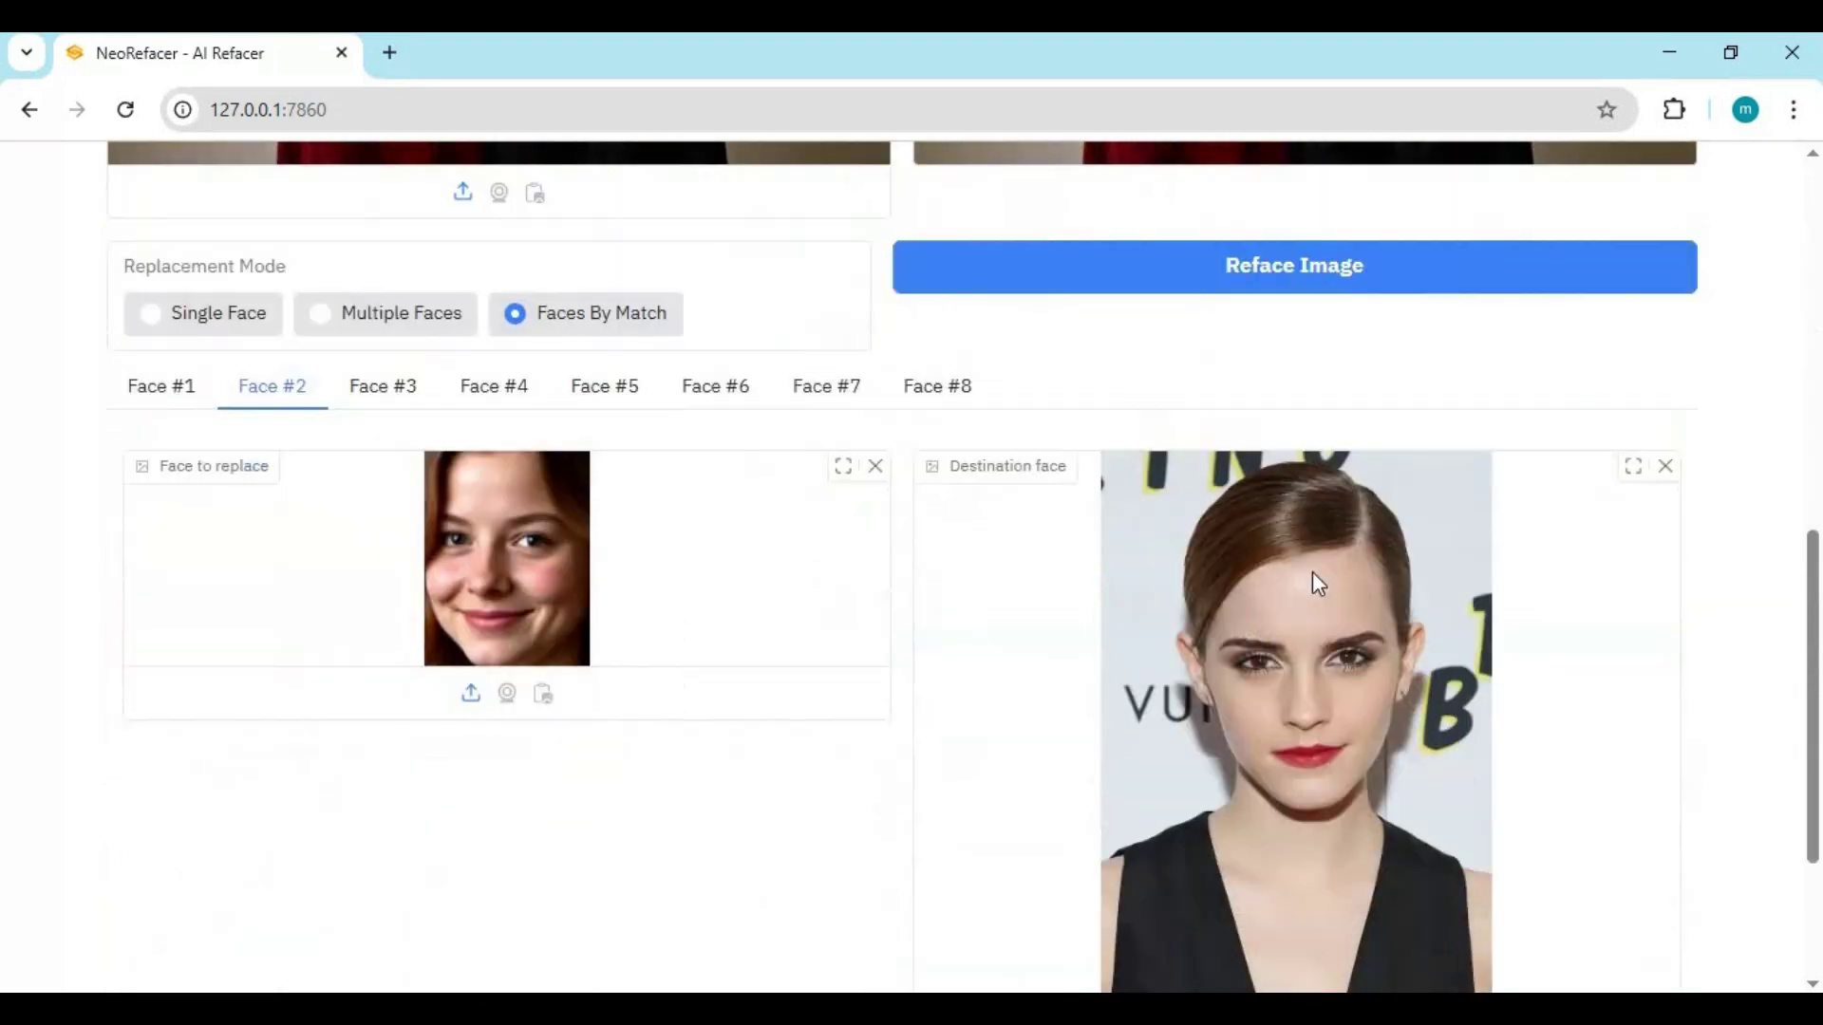
scroll(1314, 582, down, 3)
scroll(1314, 582, up, 15)
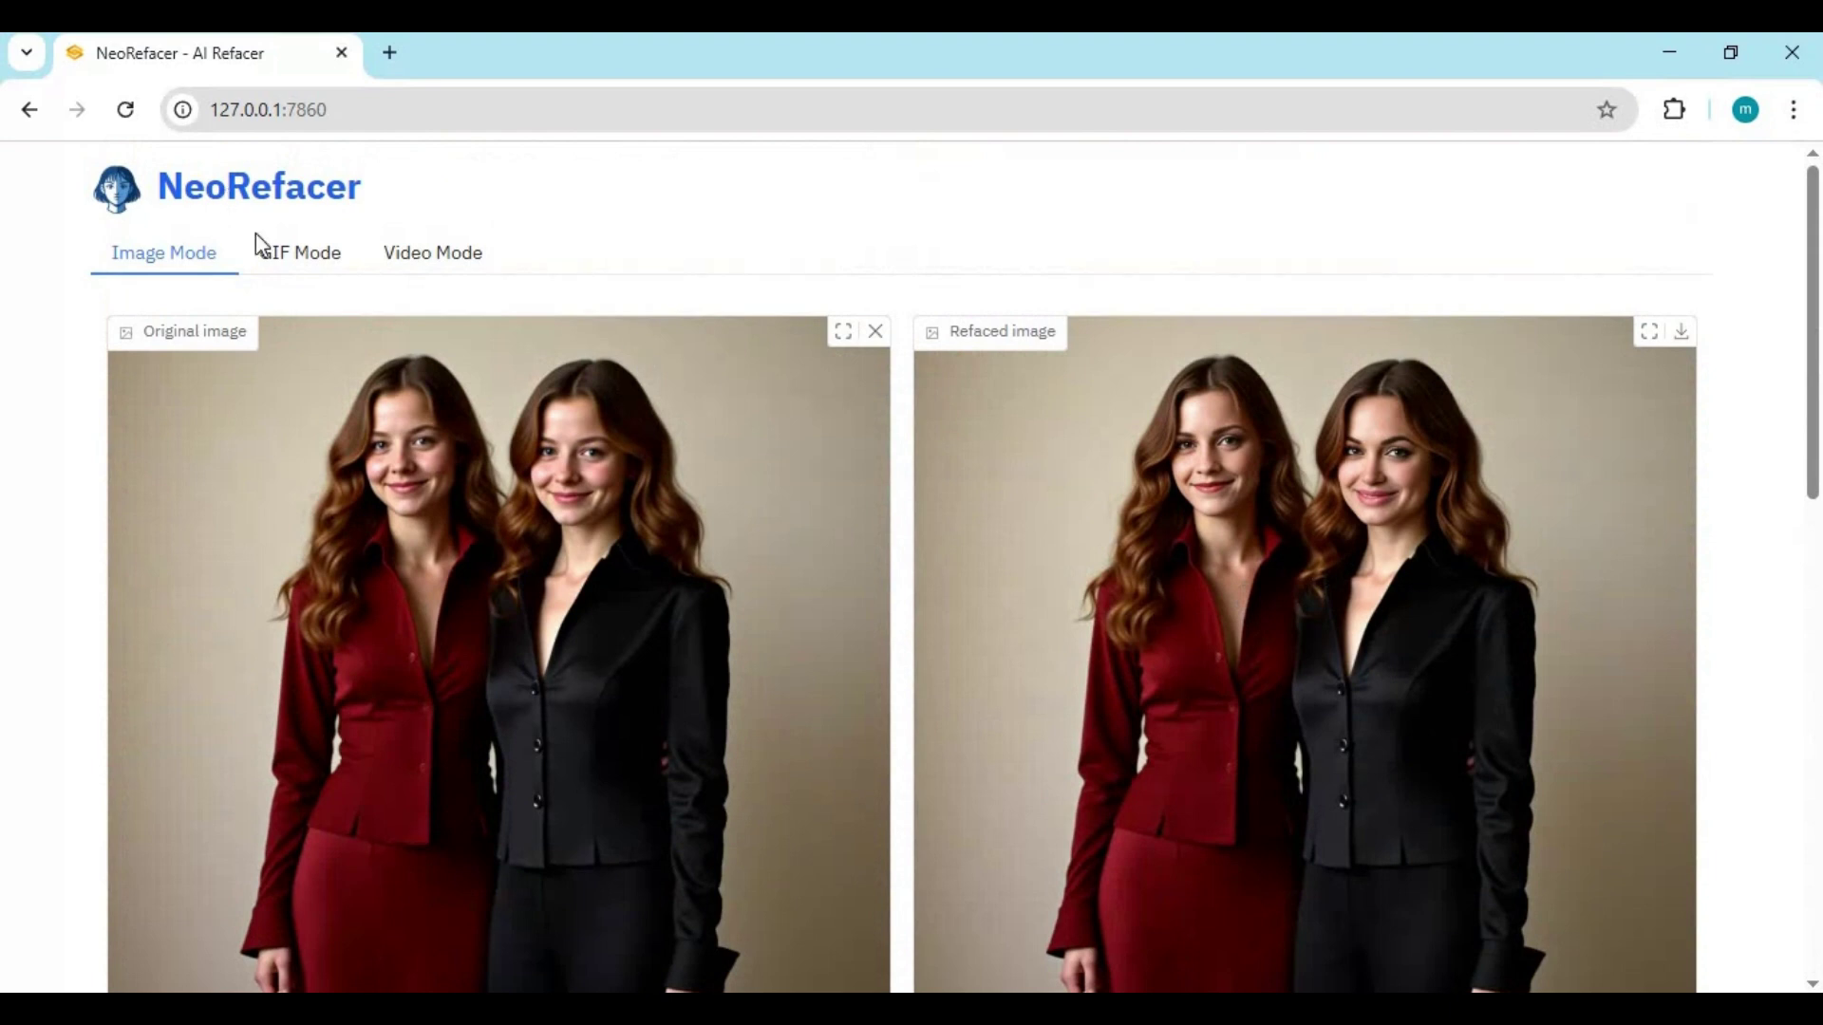
Switch to Video Mode and load the 4.mp4 woman-with-dog clip as the original video
click(303, 254)
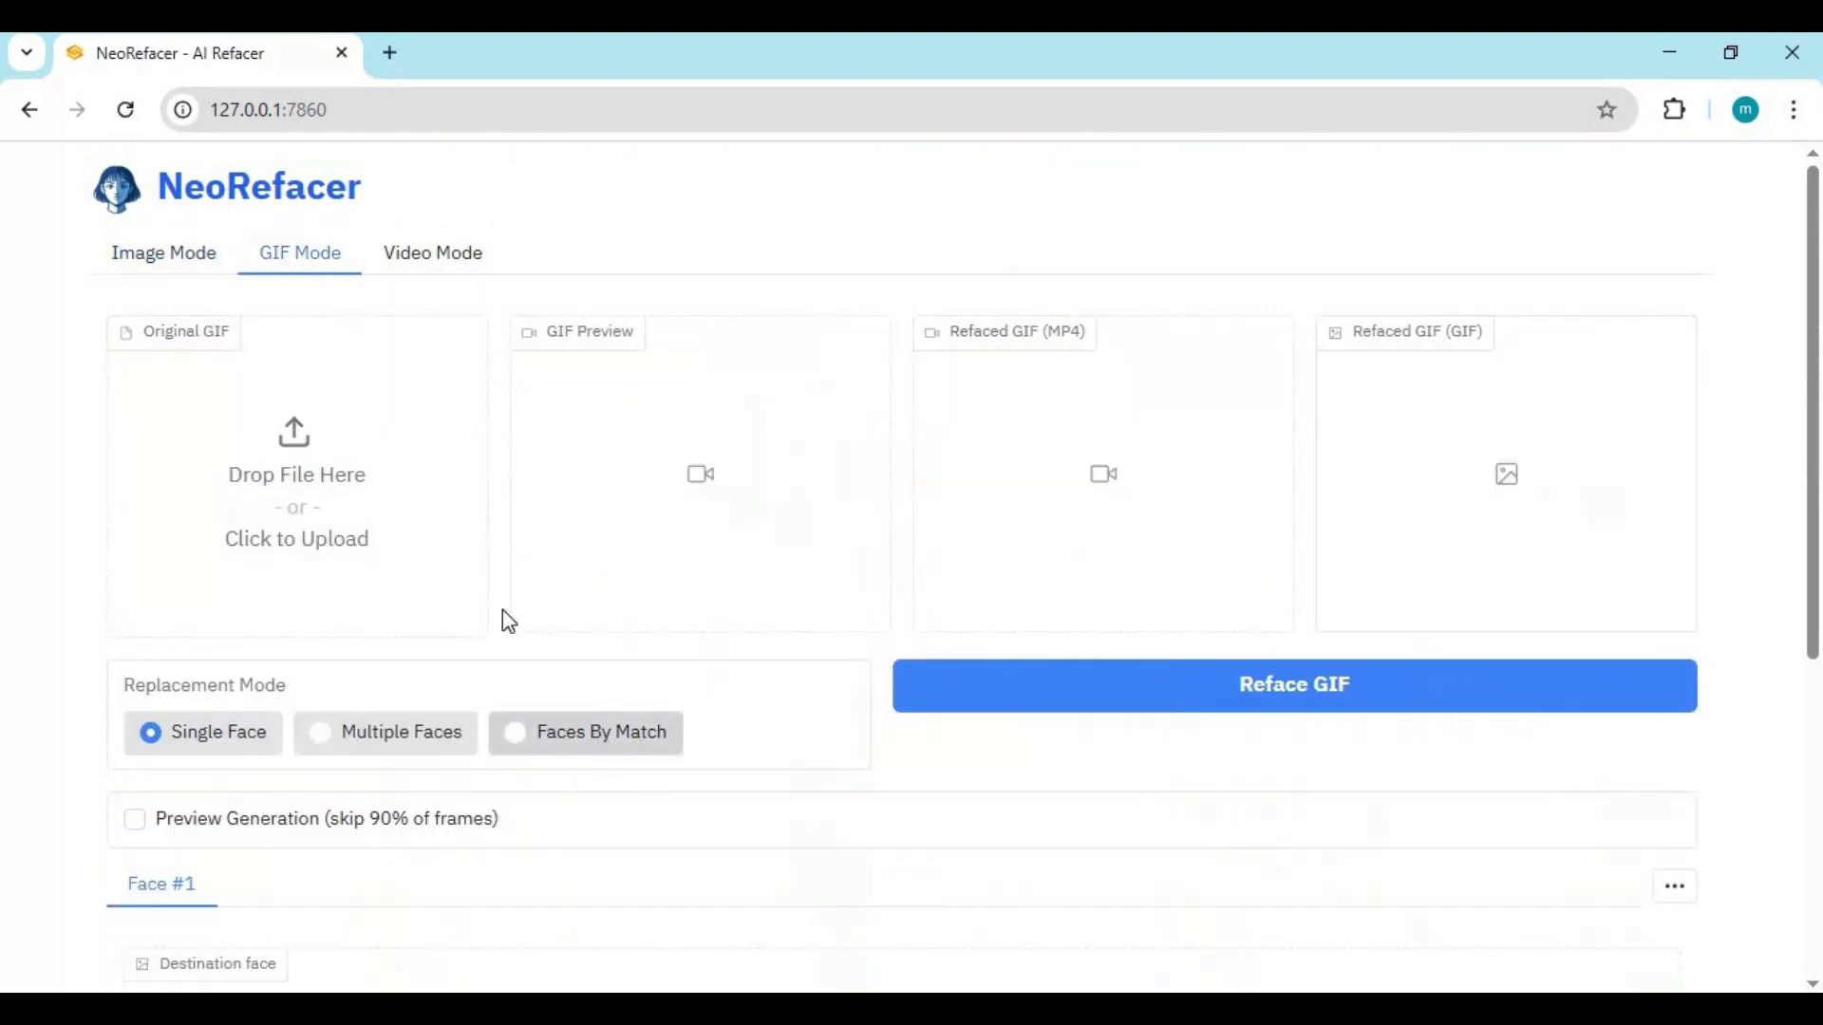
click(417, 271)
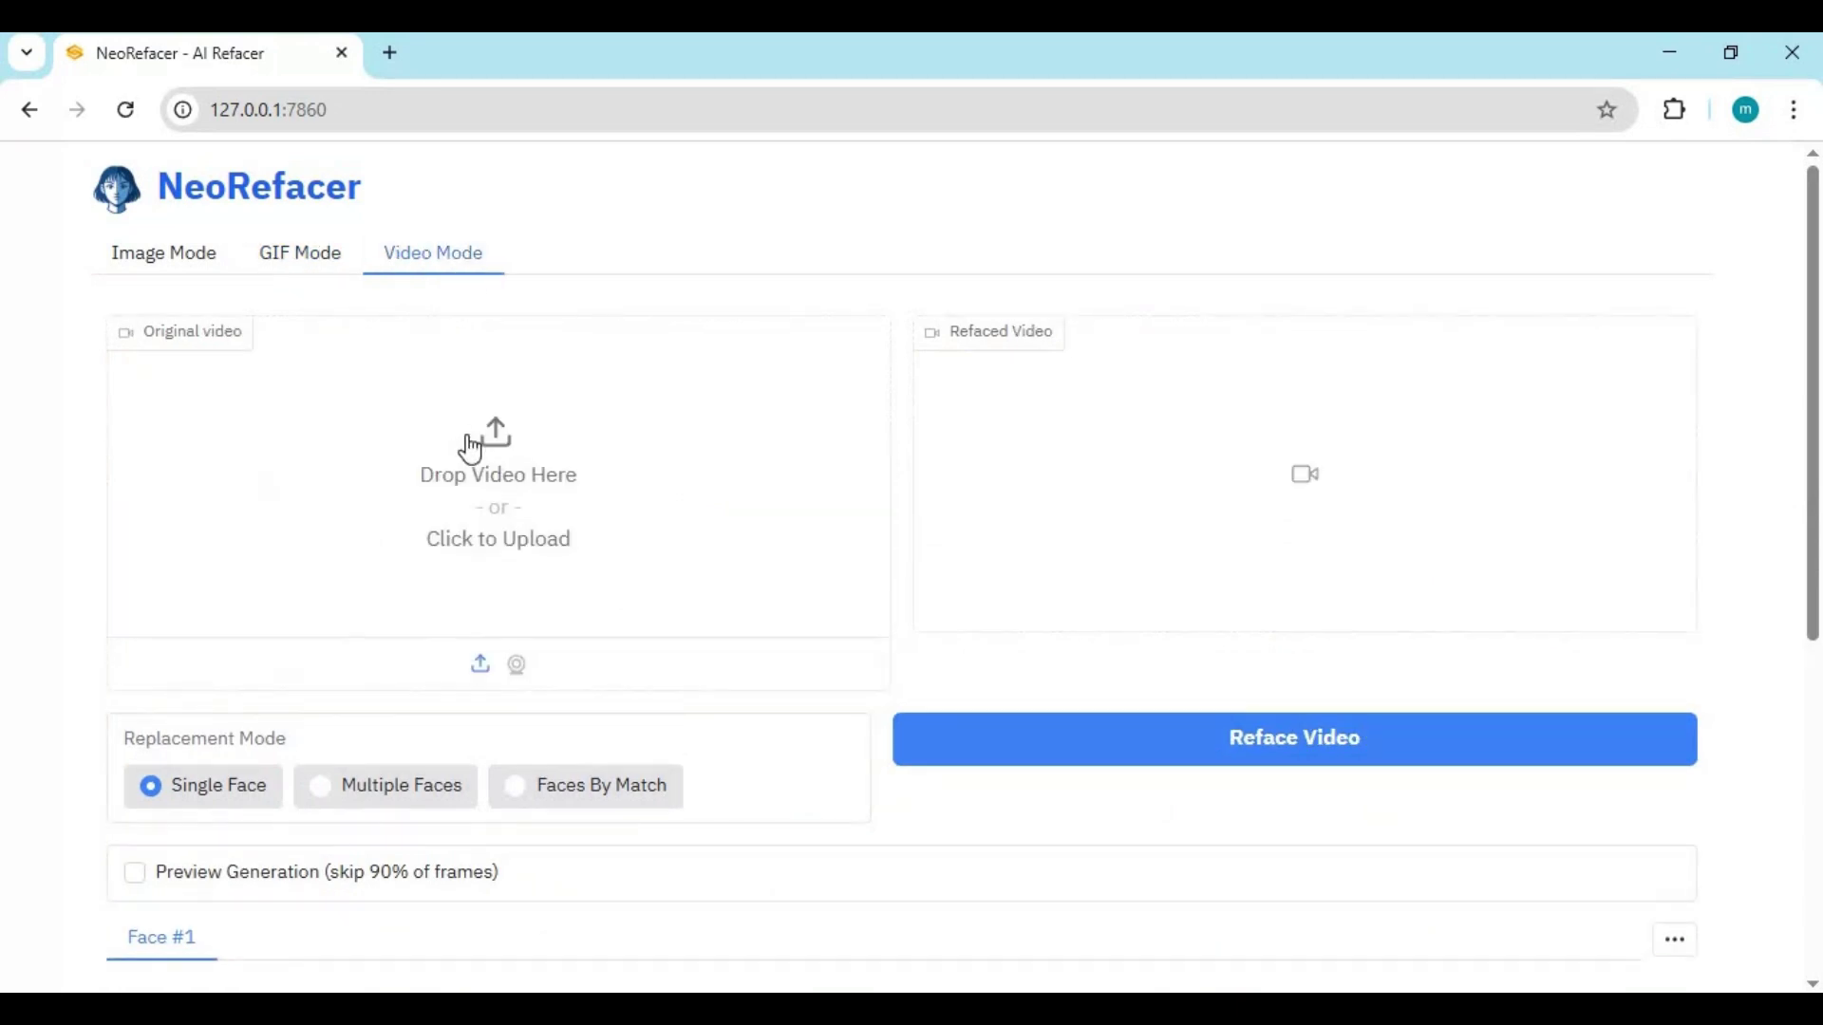
click(366, 561)
double_click(611, 456)
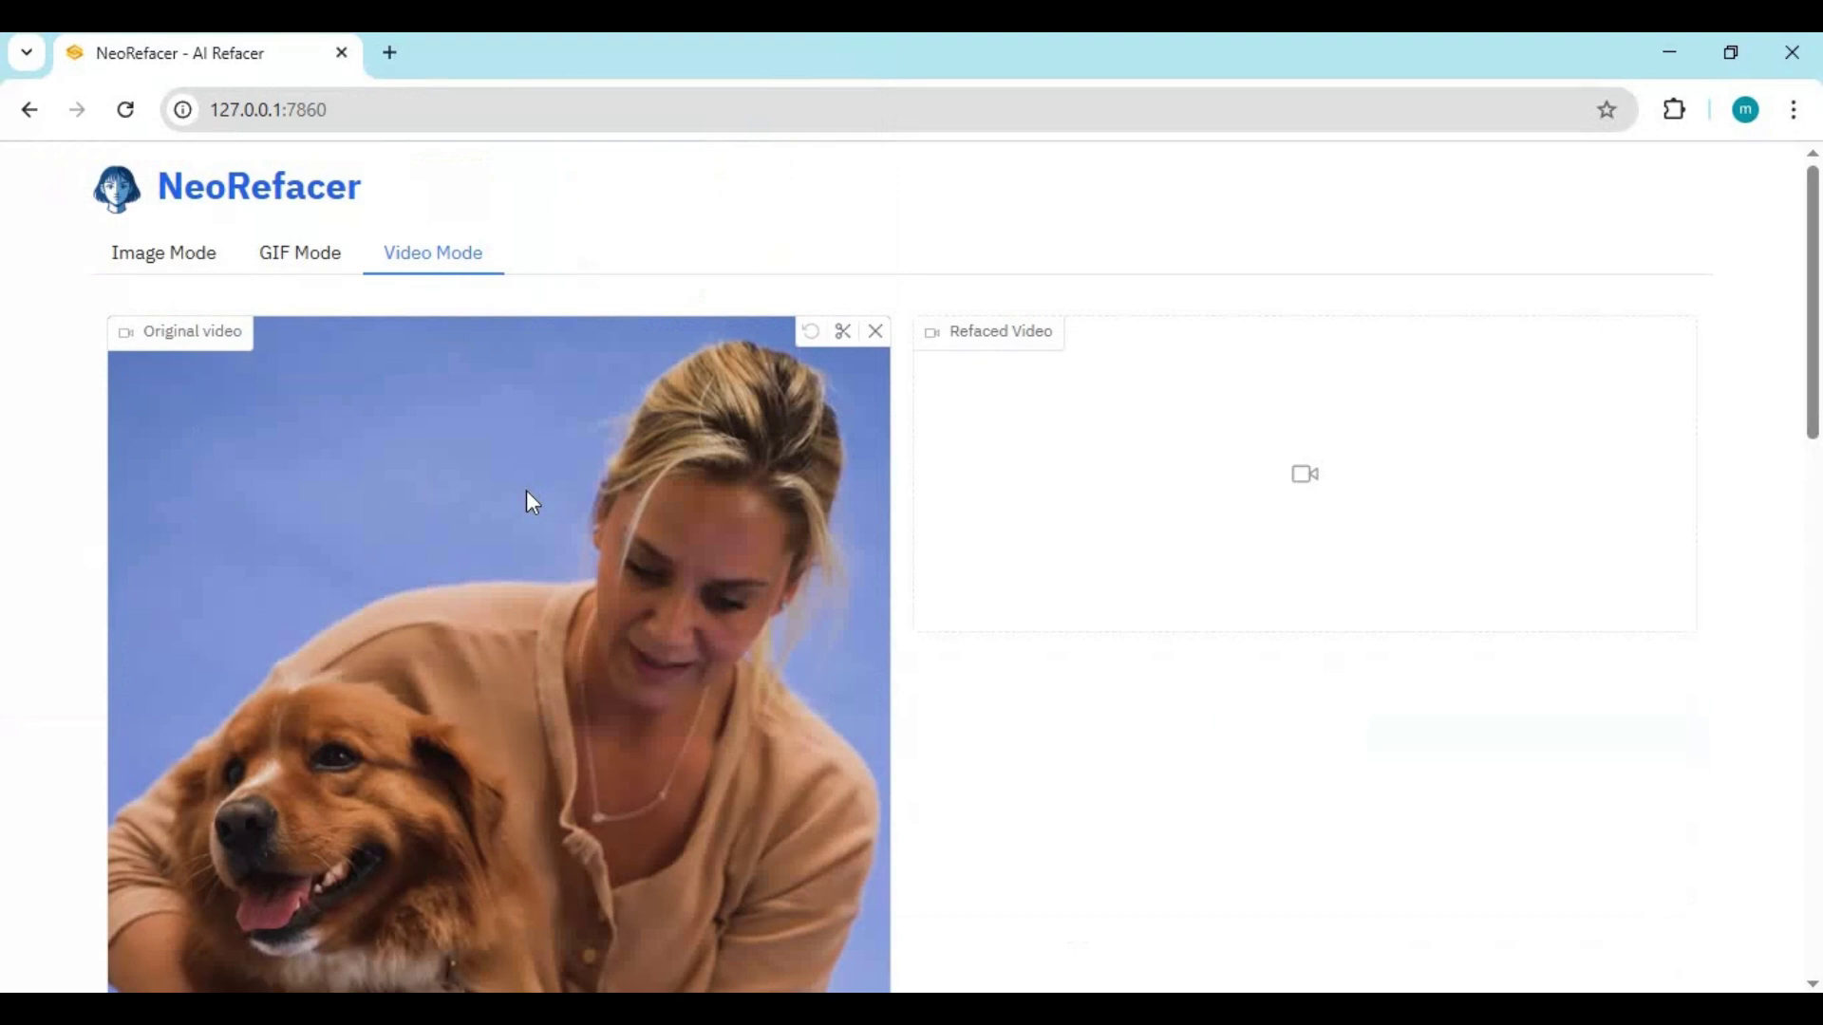
Scroll down and start choosing an image for the destination face
scroll(528, 492, down, 10)
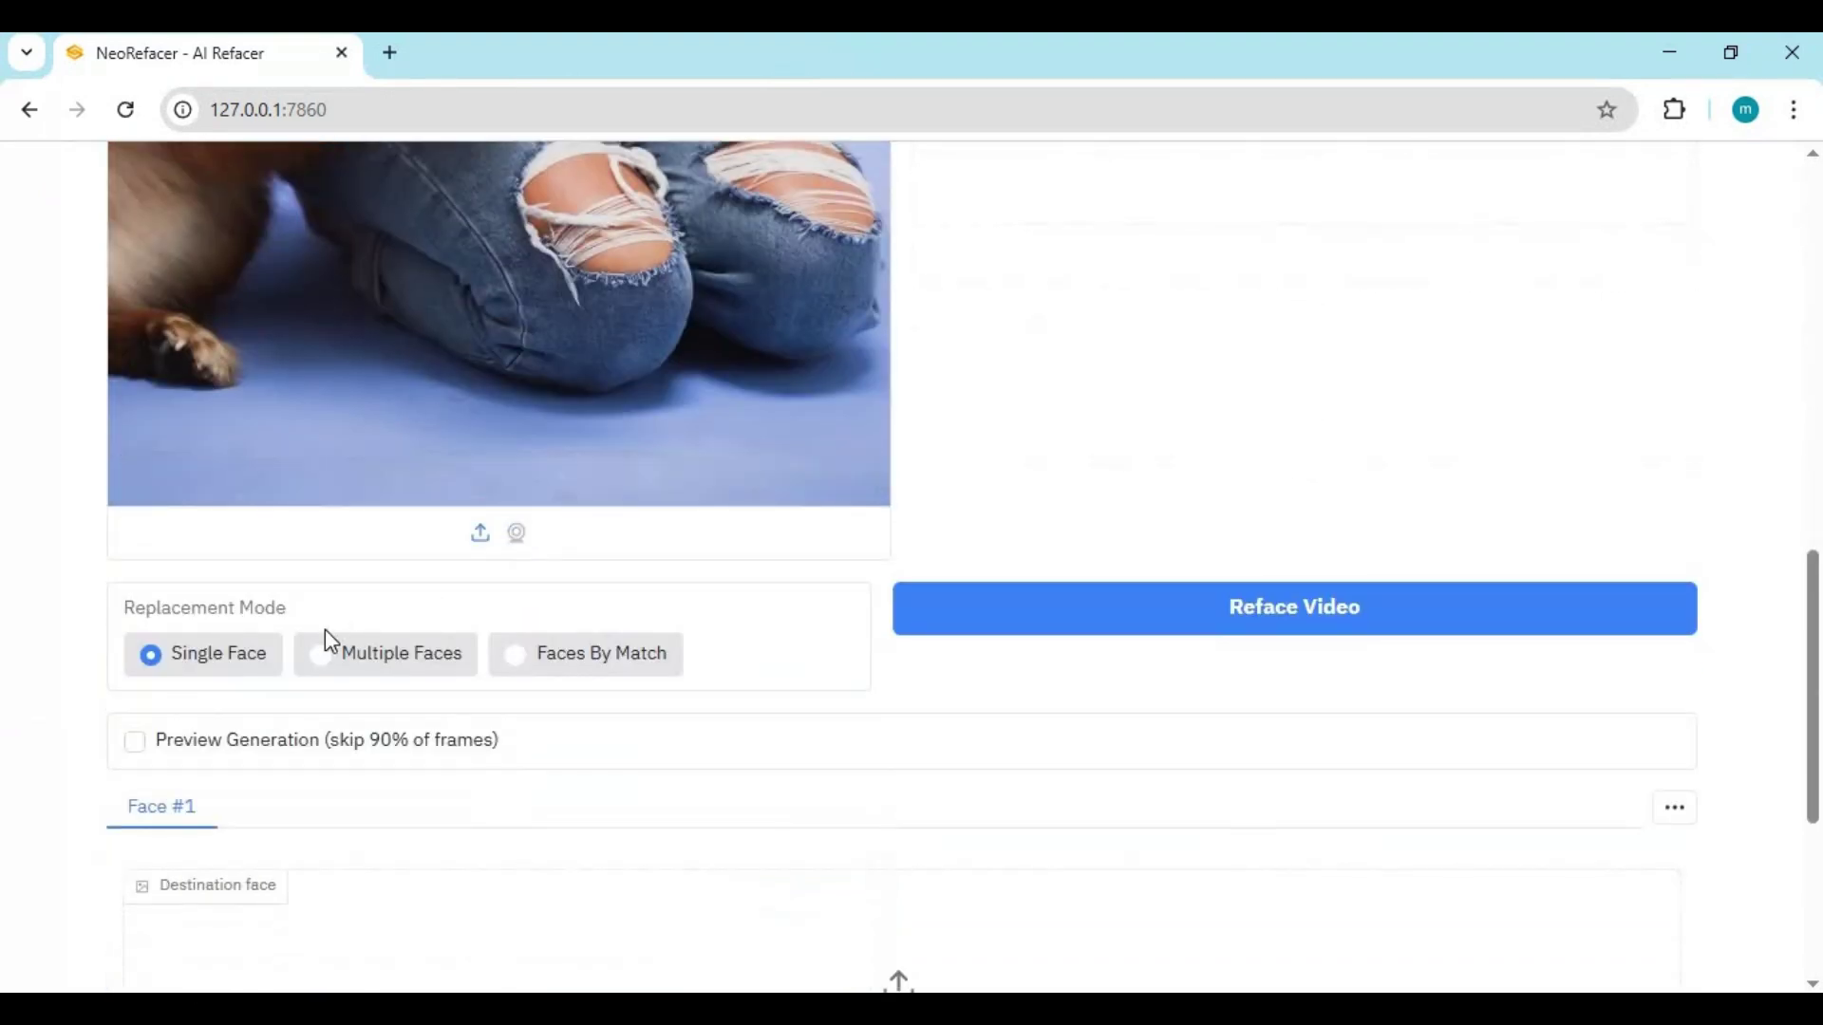
scroll(346, 695, down, 4)
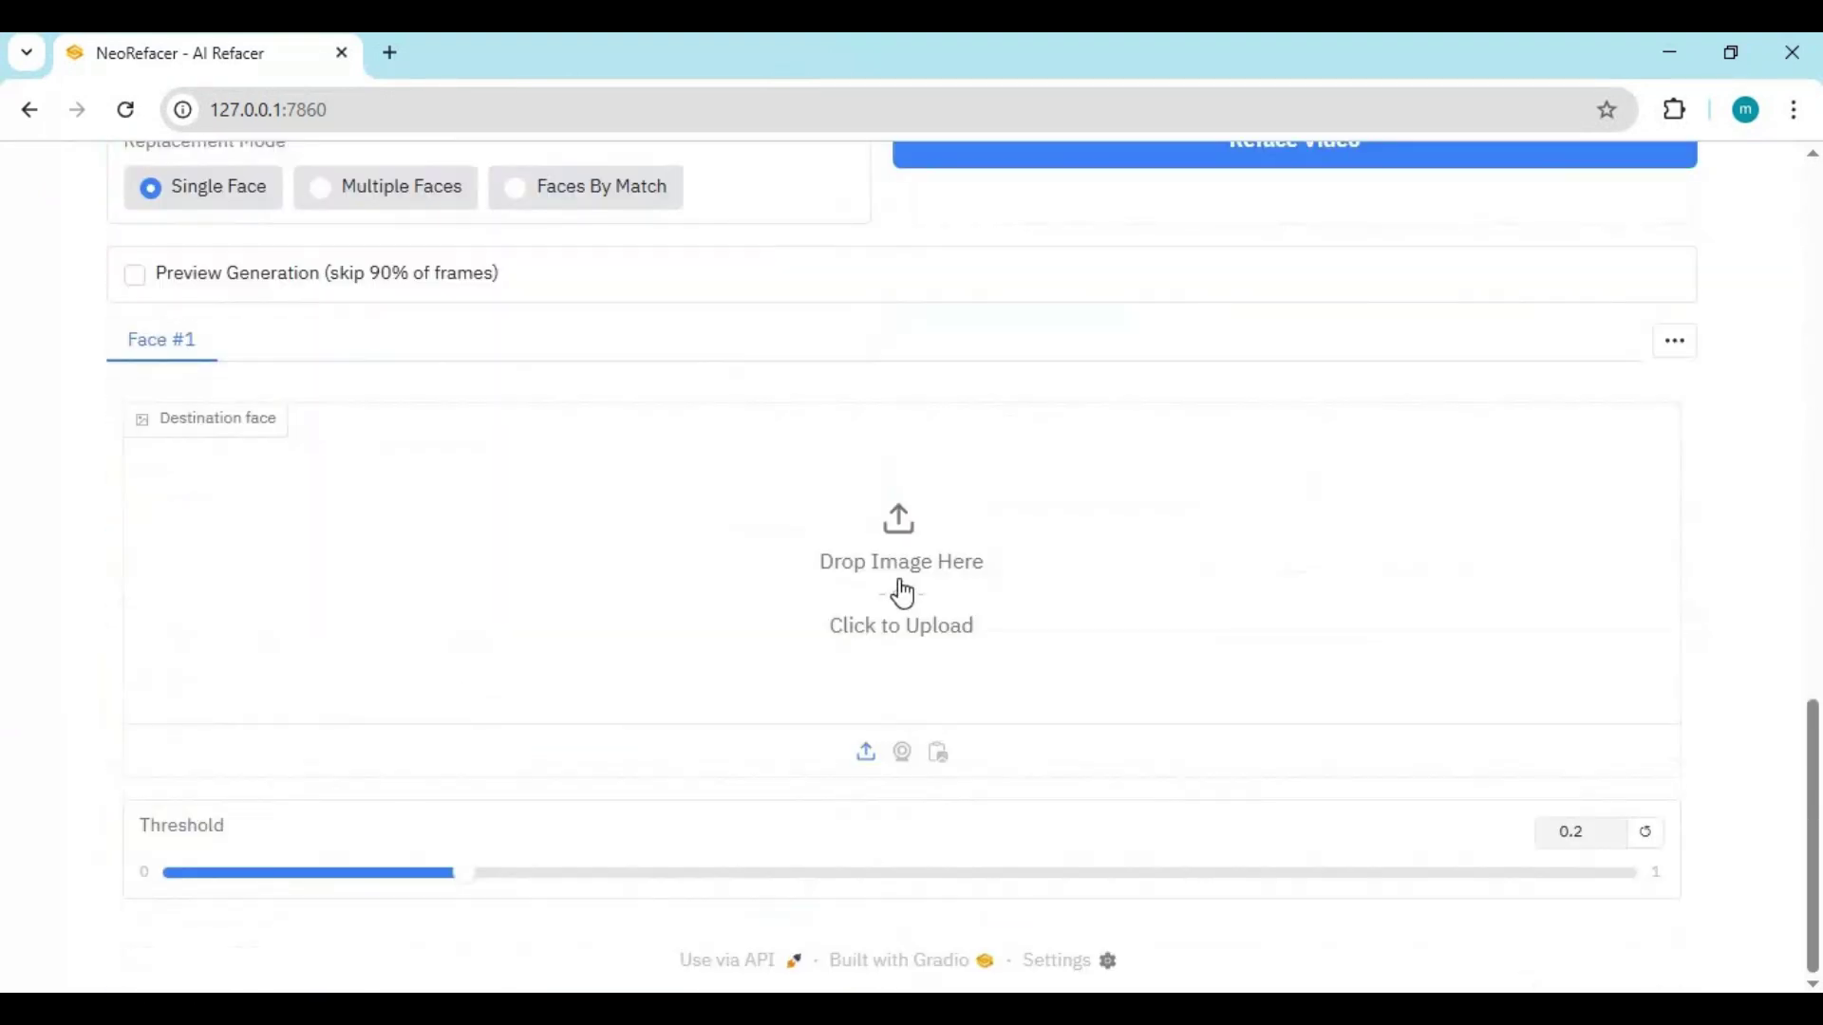
click(903, 594)
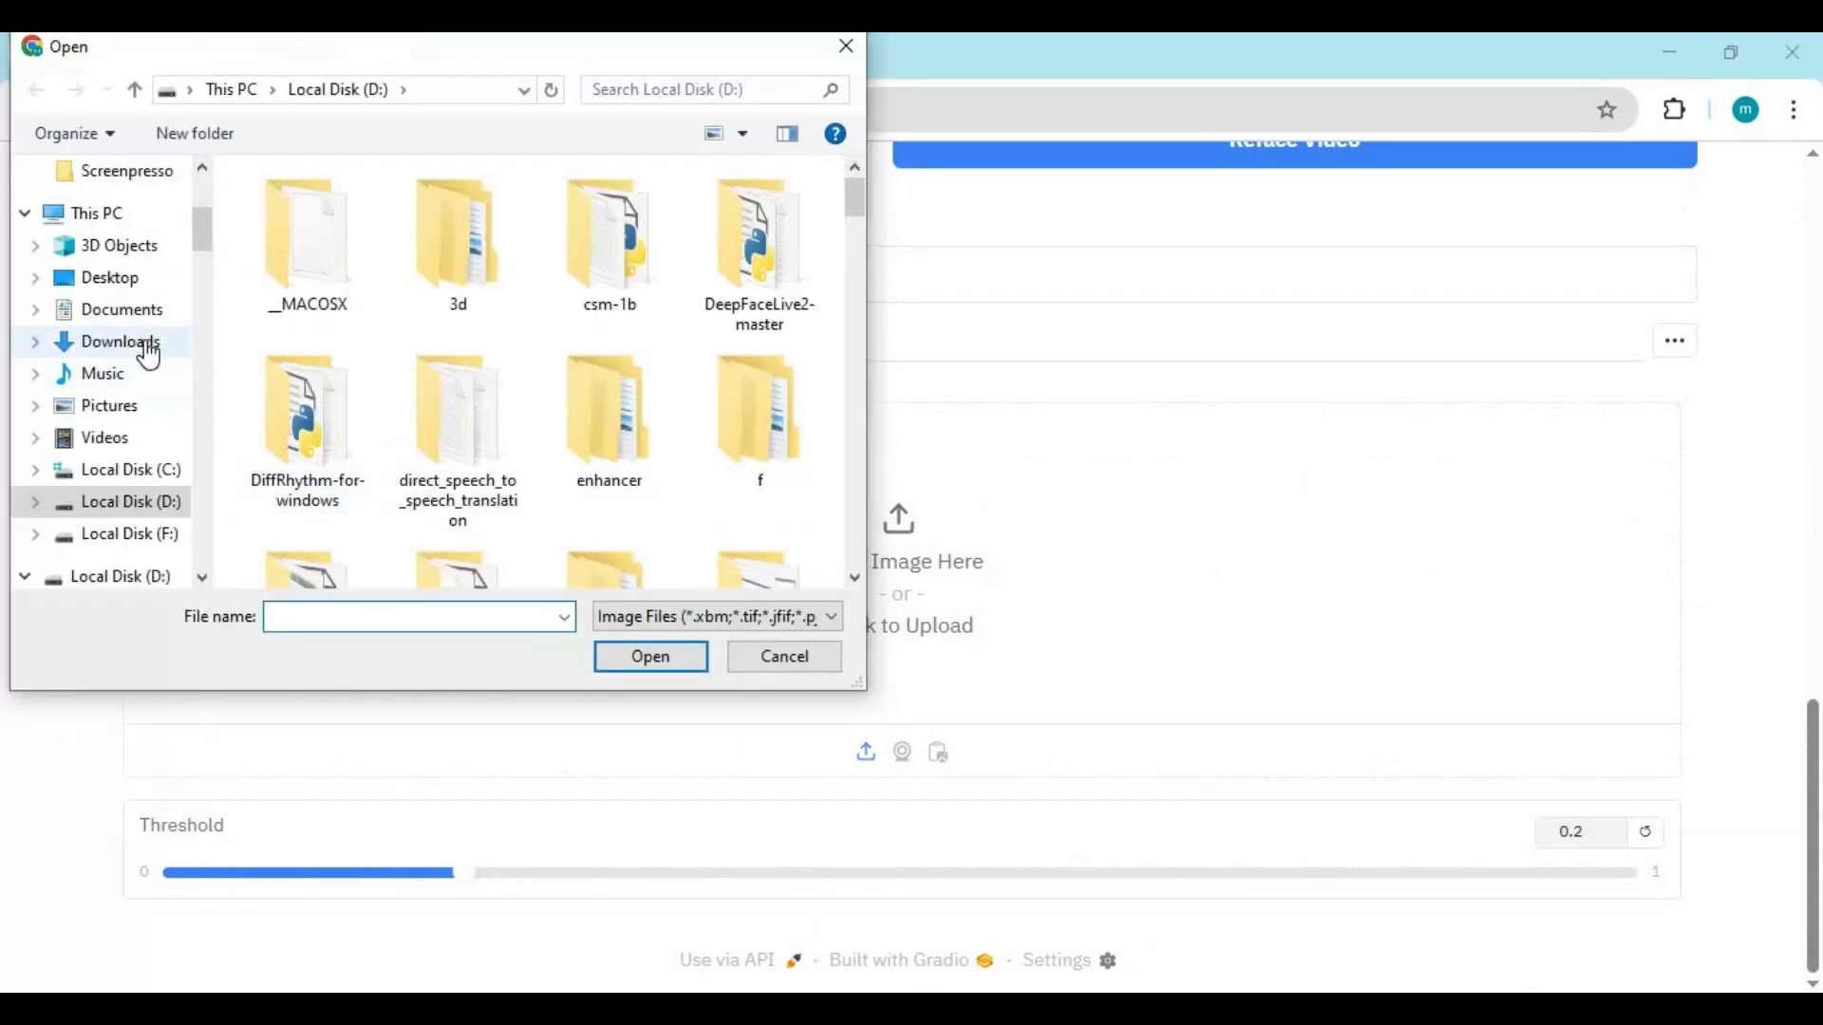
Load the long-haired ezgif portrait from Downloads as the Face #1 destination face
click(149, 356)
scroll(372, 405, down, 5)
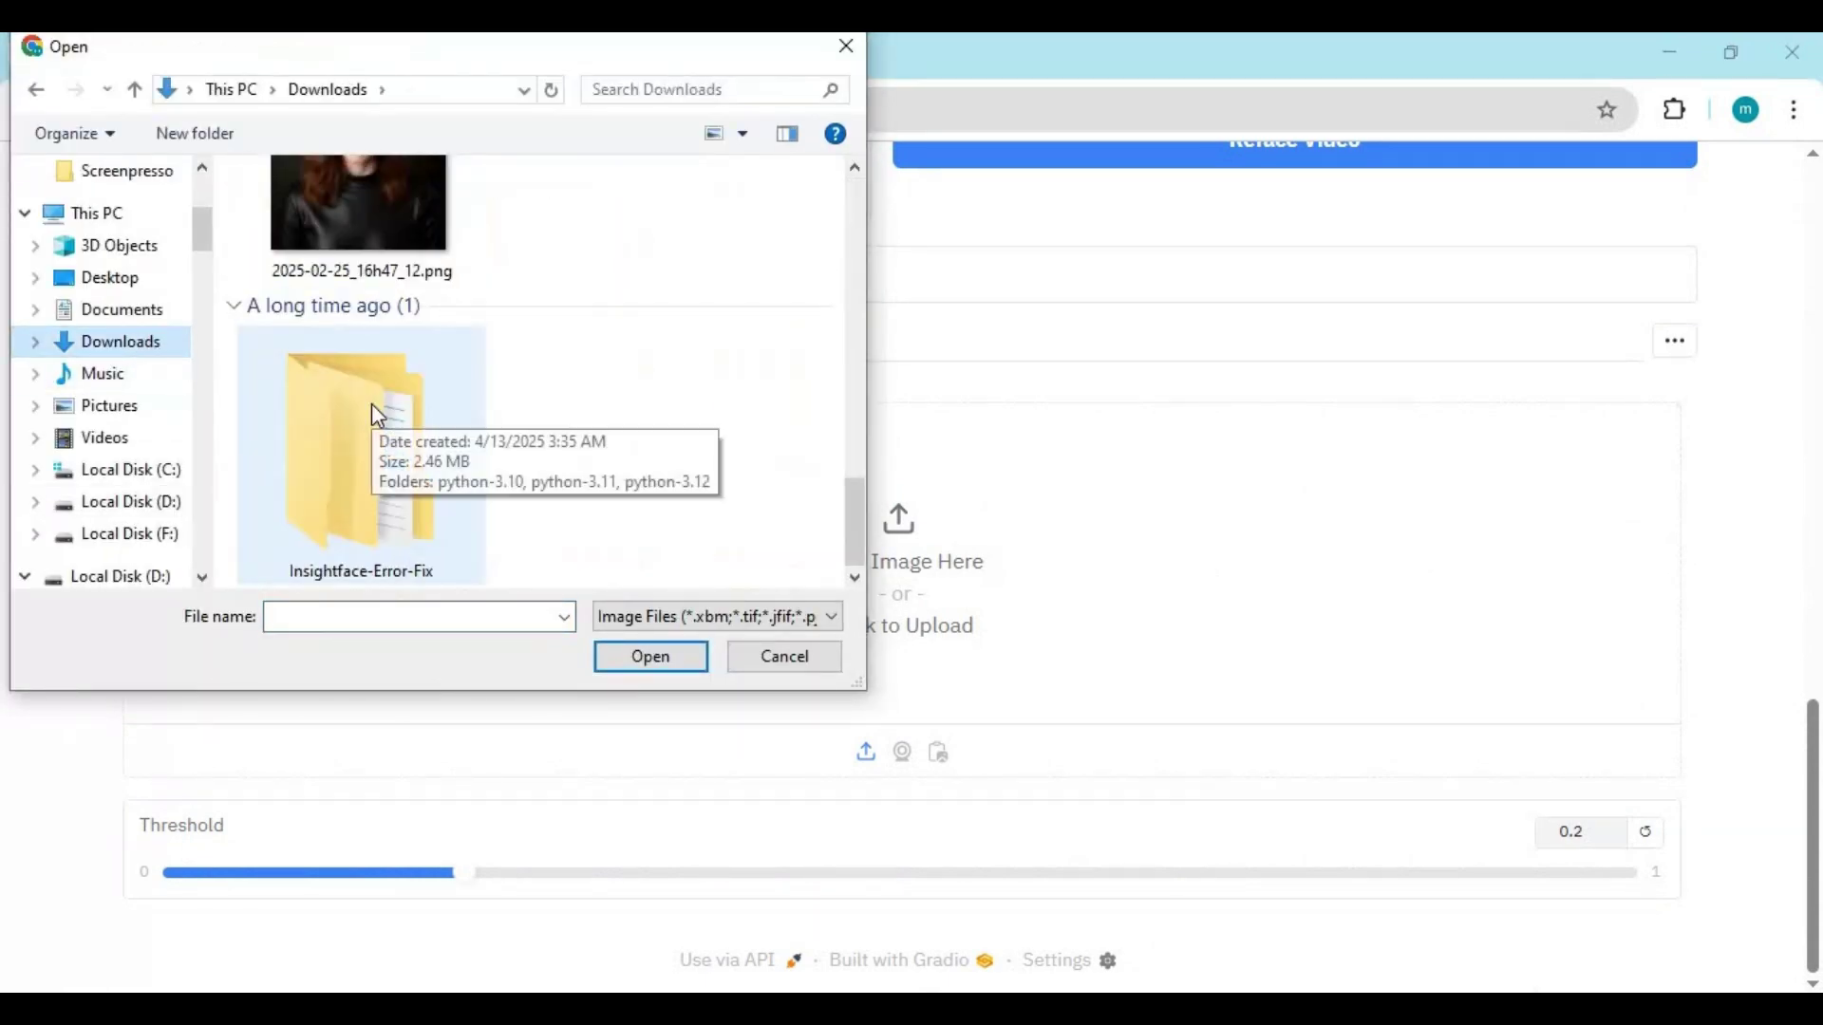
scroll(372, 402, up, 2)
scroll(372, 401, up, 3)
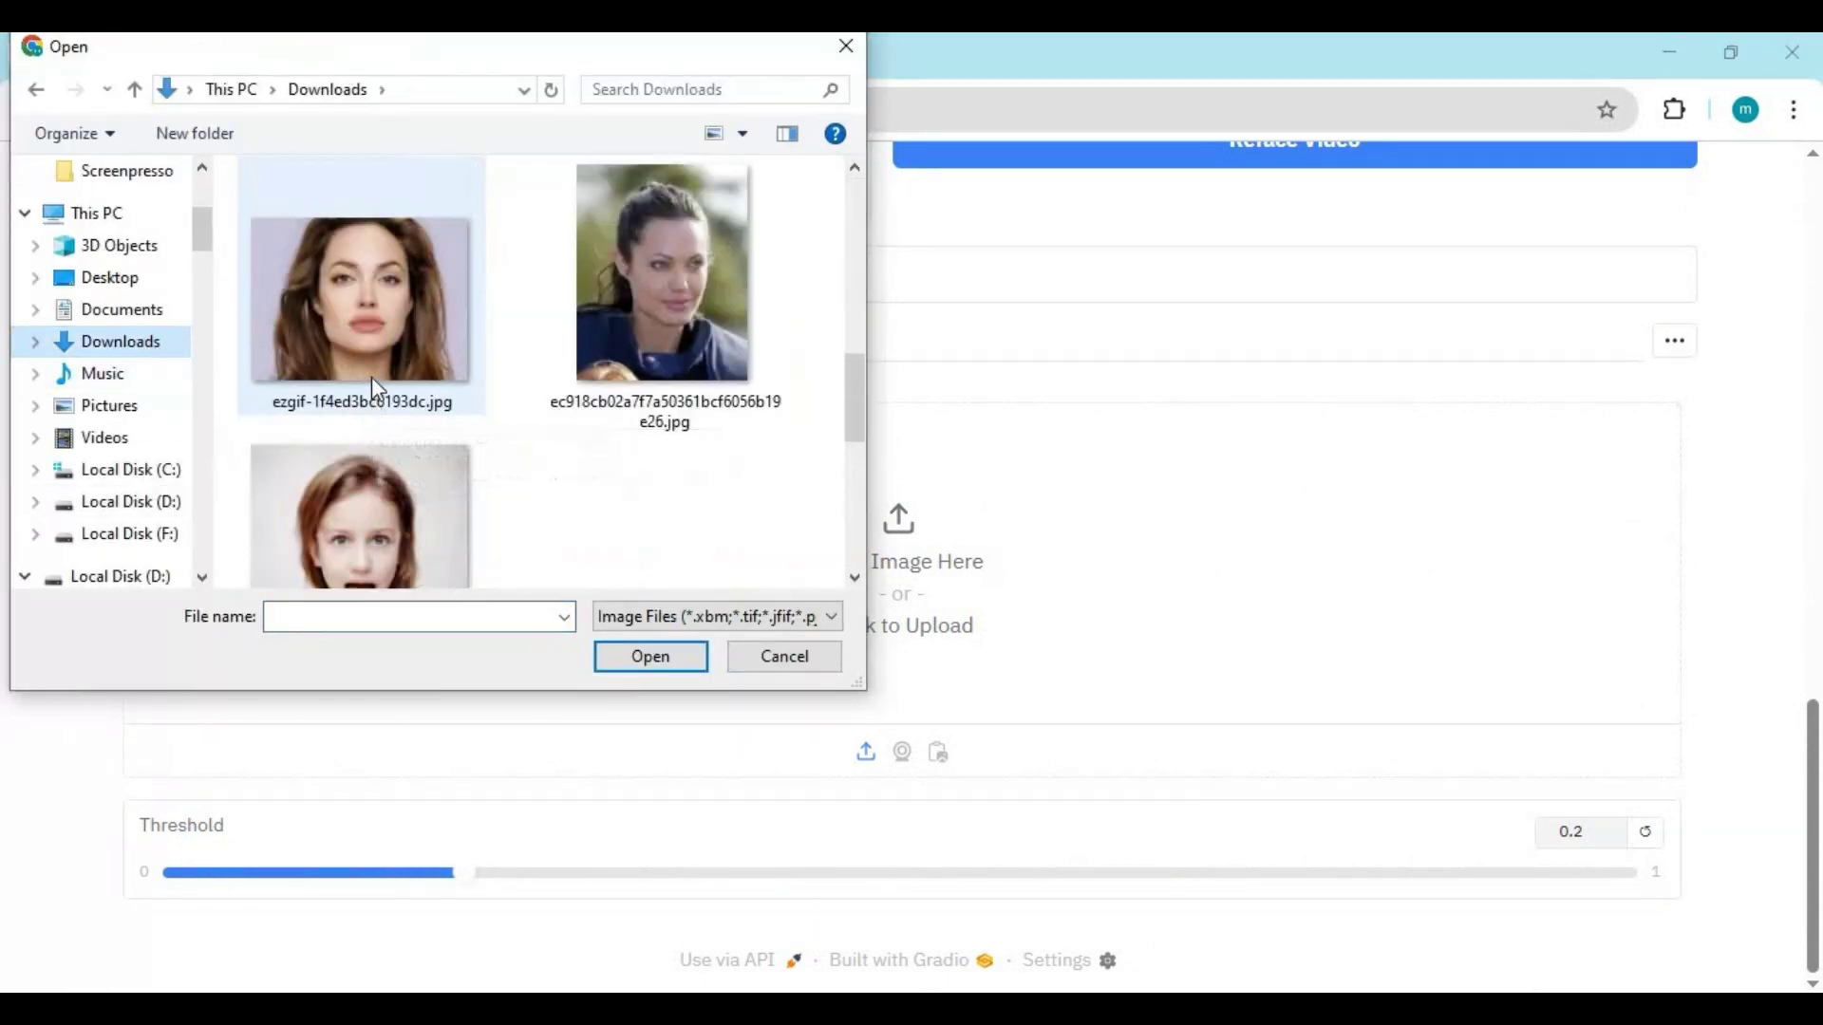
double_click(363, 305)
scroll(1121, 716, down, 8)
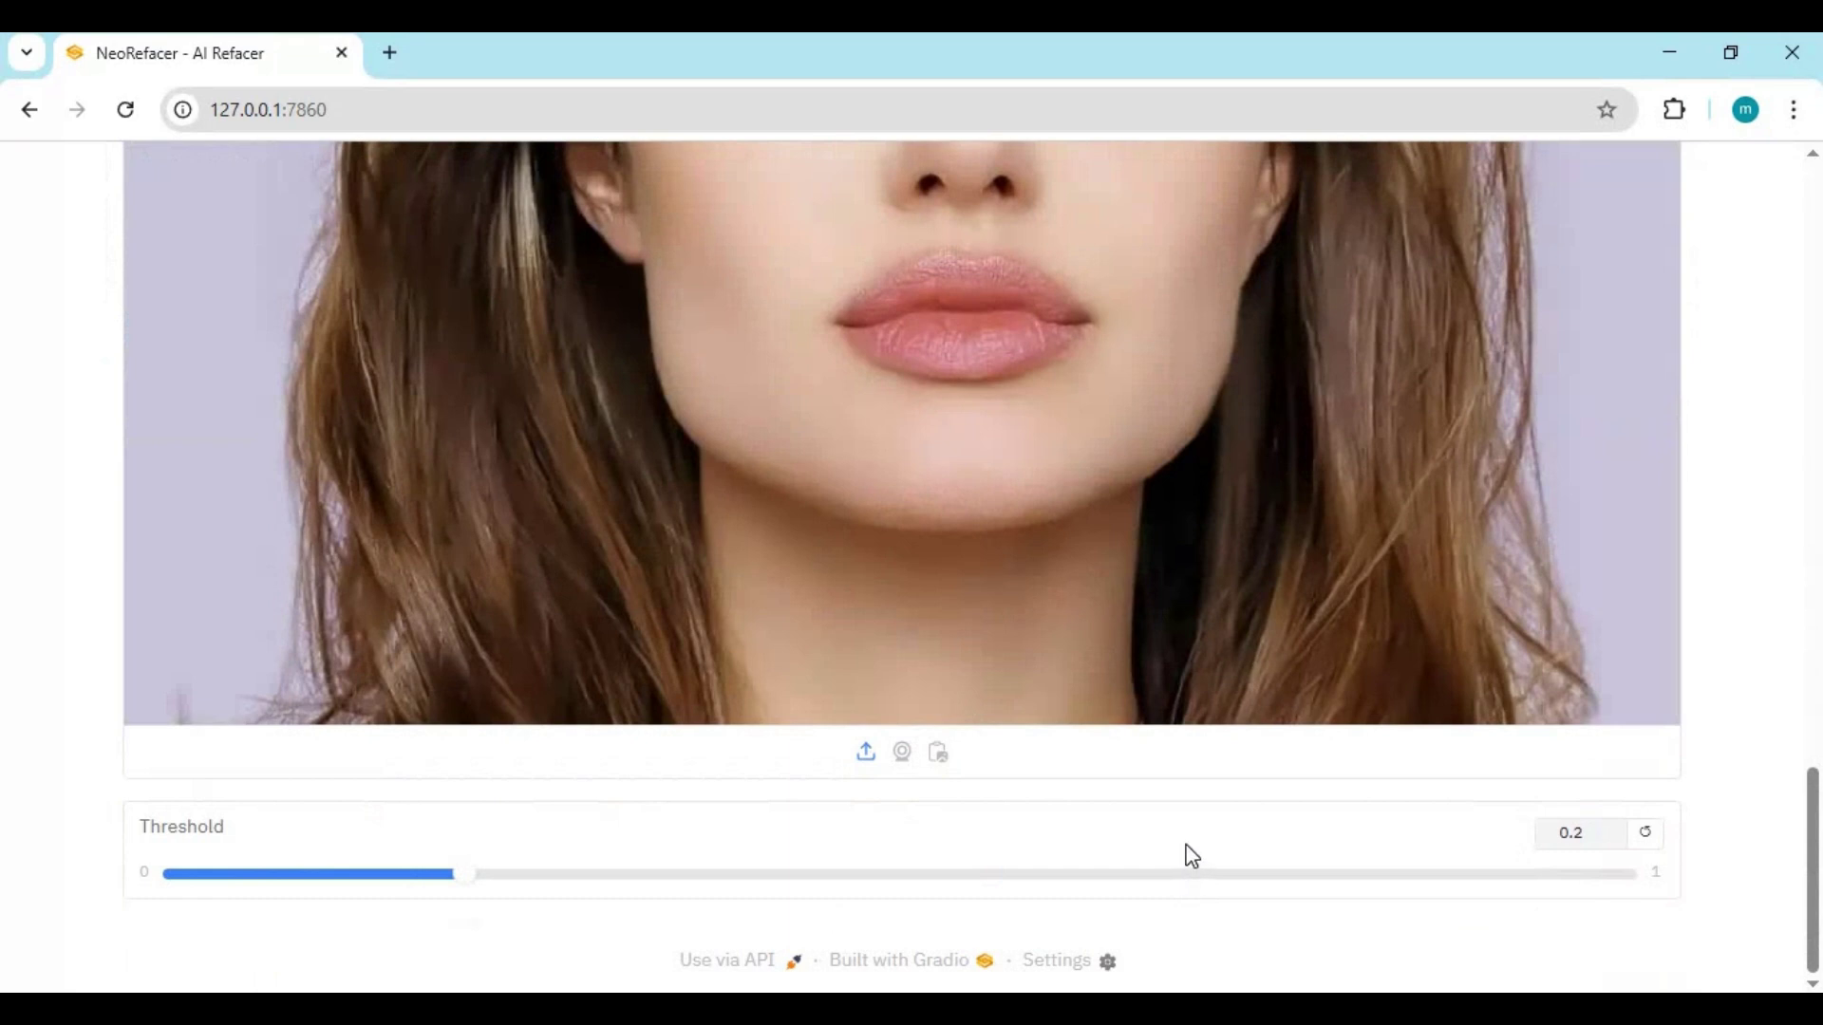
scroll(1187, 869, up, 10)
scroll(1193, 841, up, 5)
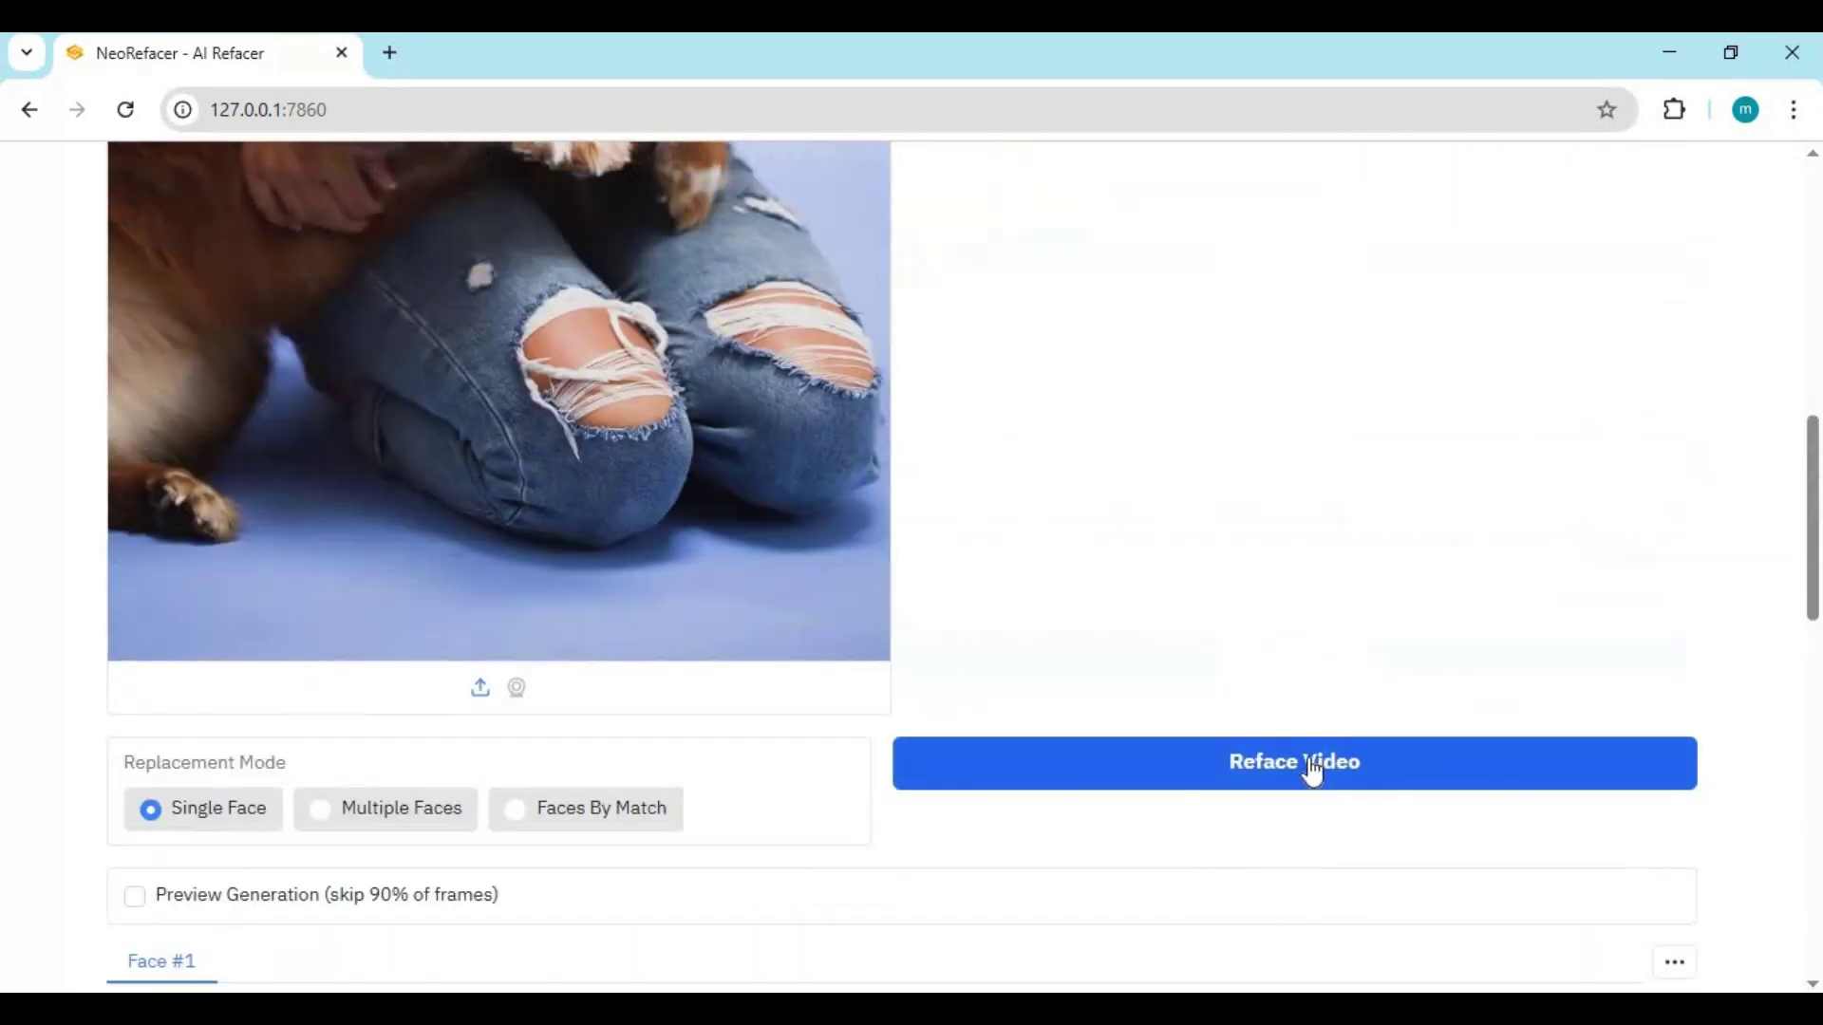
Follow the console's frame progress until the 207-frame refaced woman-and-dog clip is ready in the browser
scroll(1052, 774, up, 4)
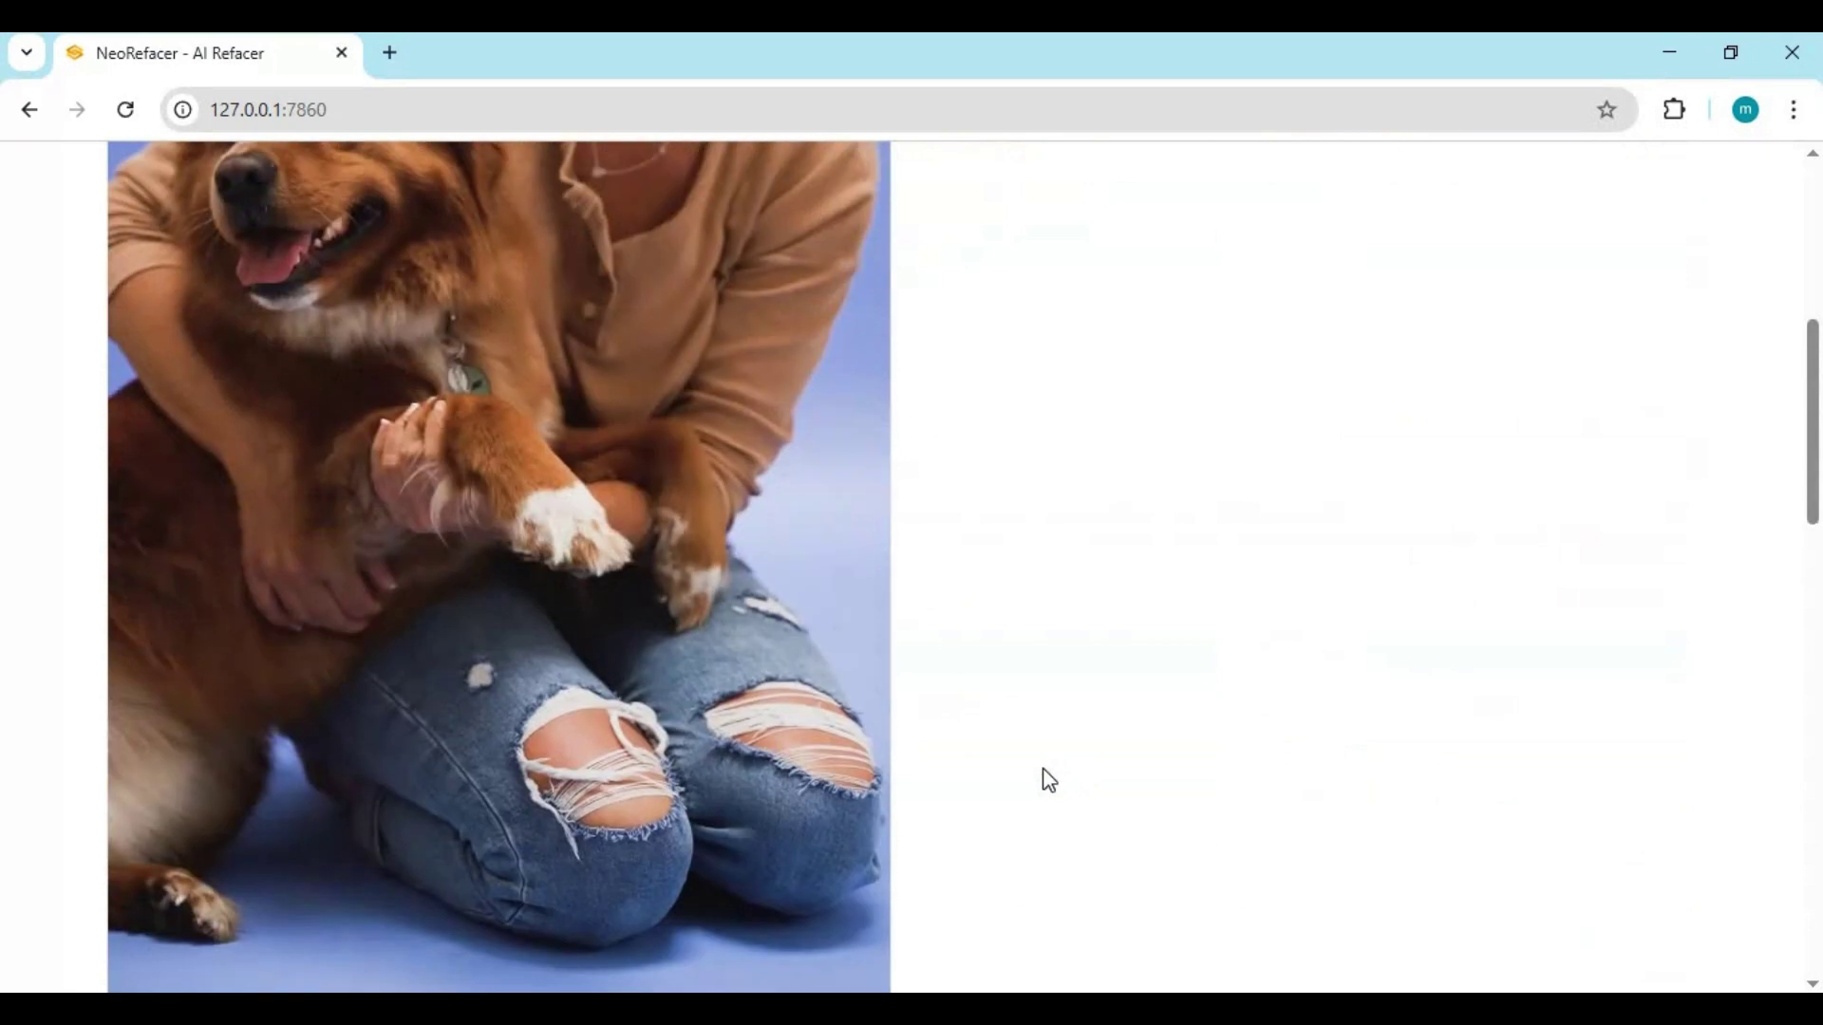
key(alt+Tab)
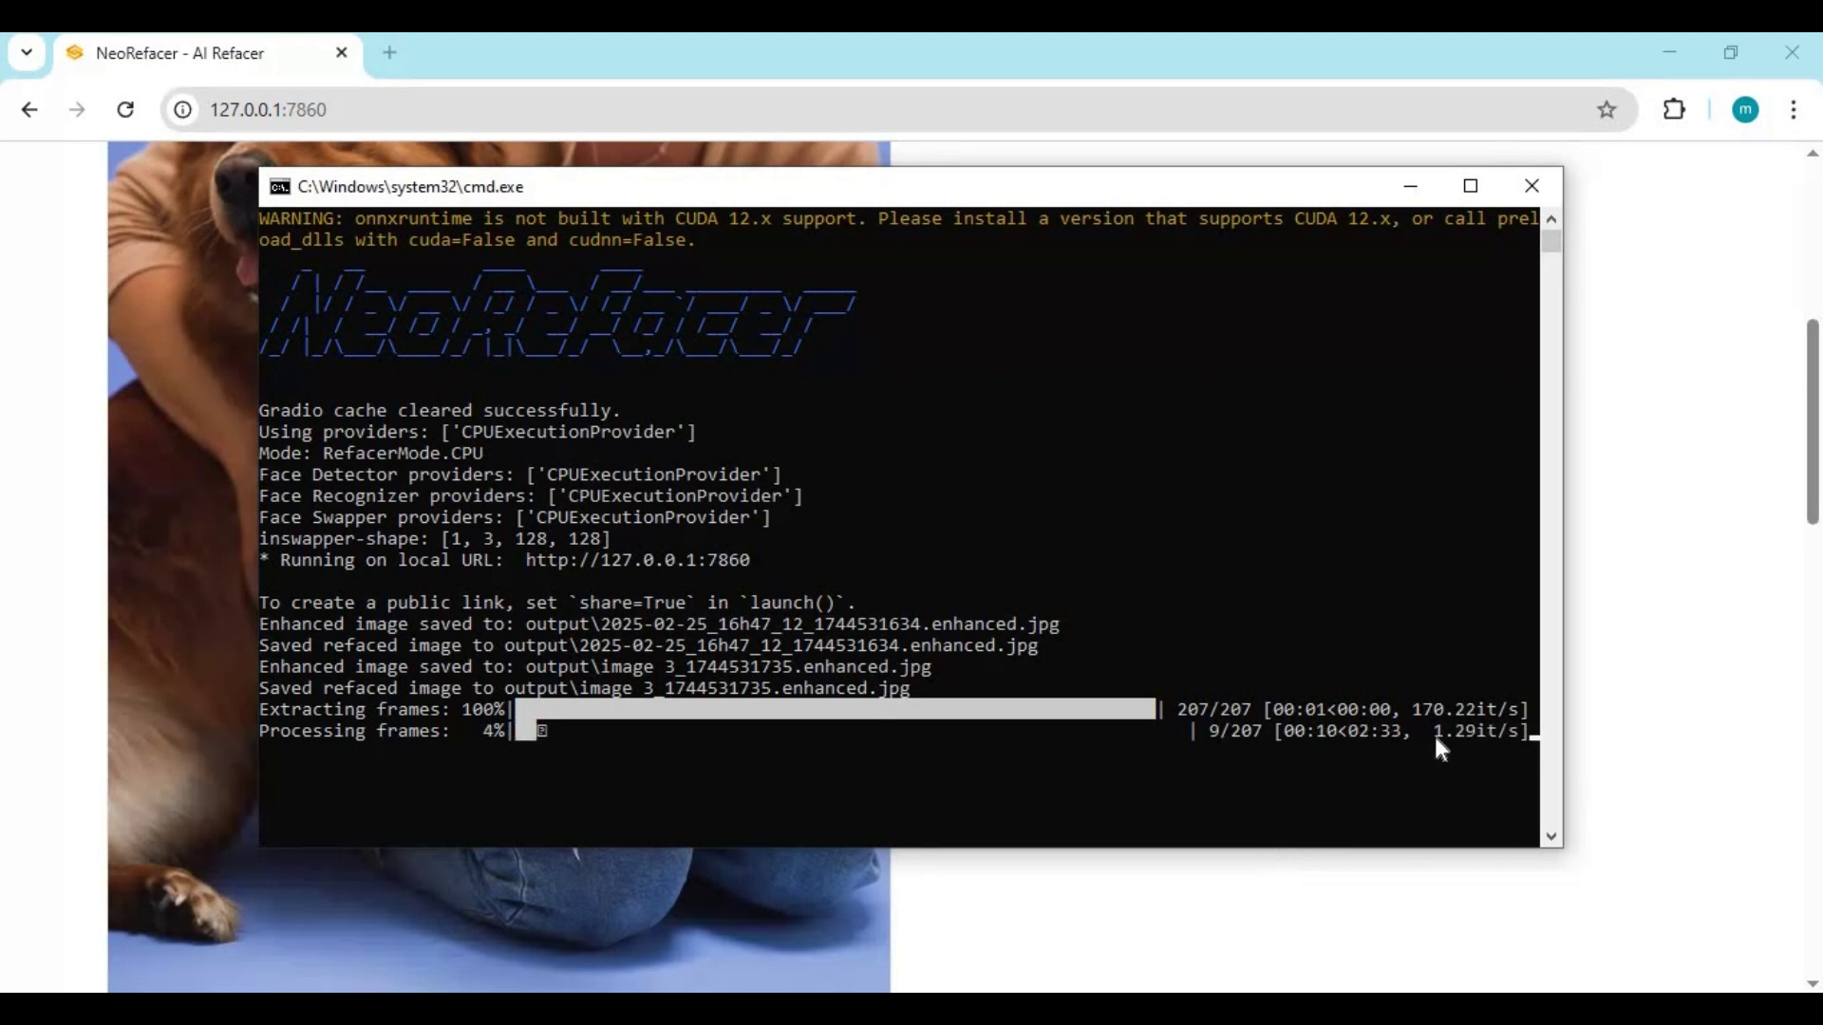
drag(1433, 732, 1495, 737)
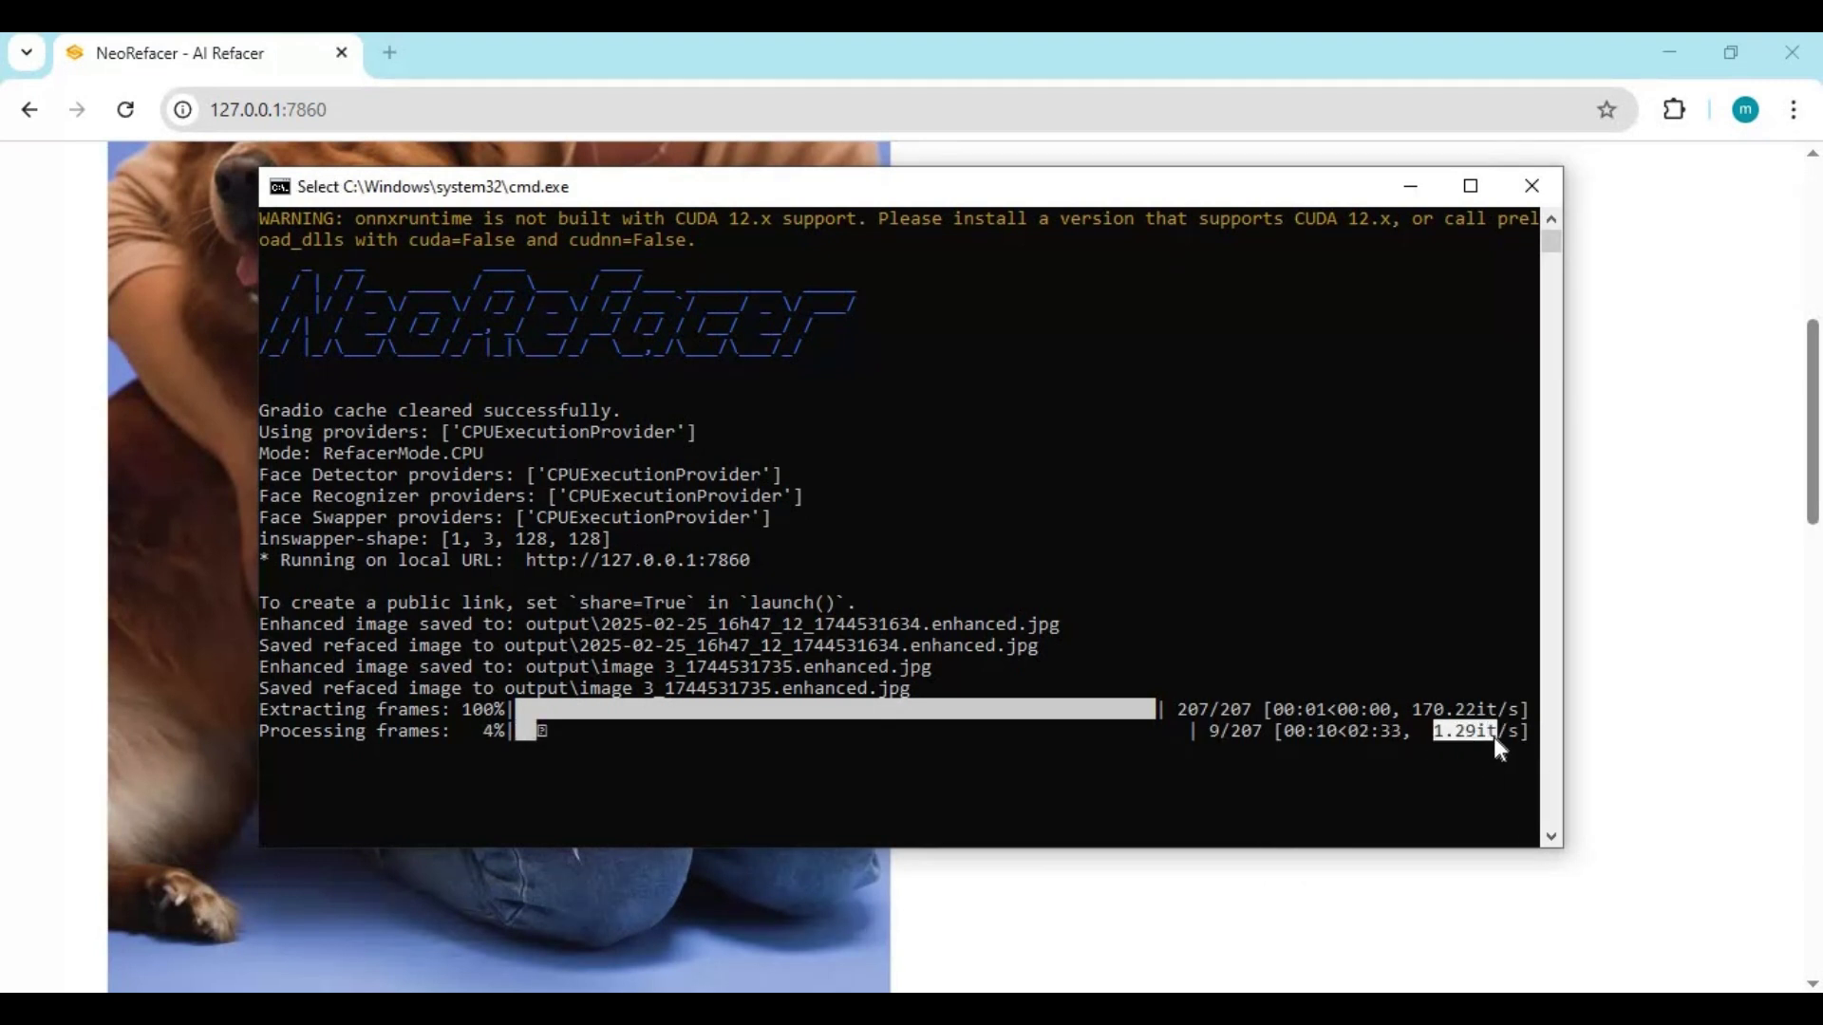
right_click(1494, 737)
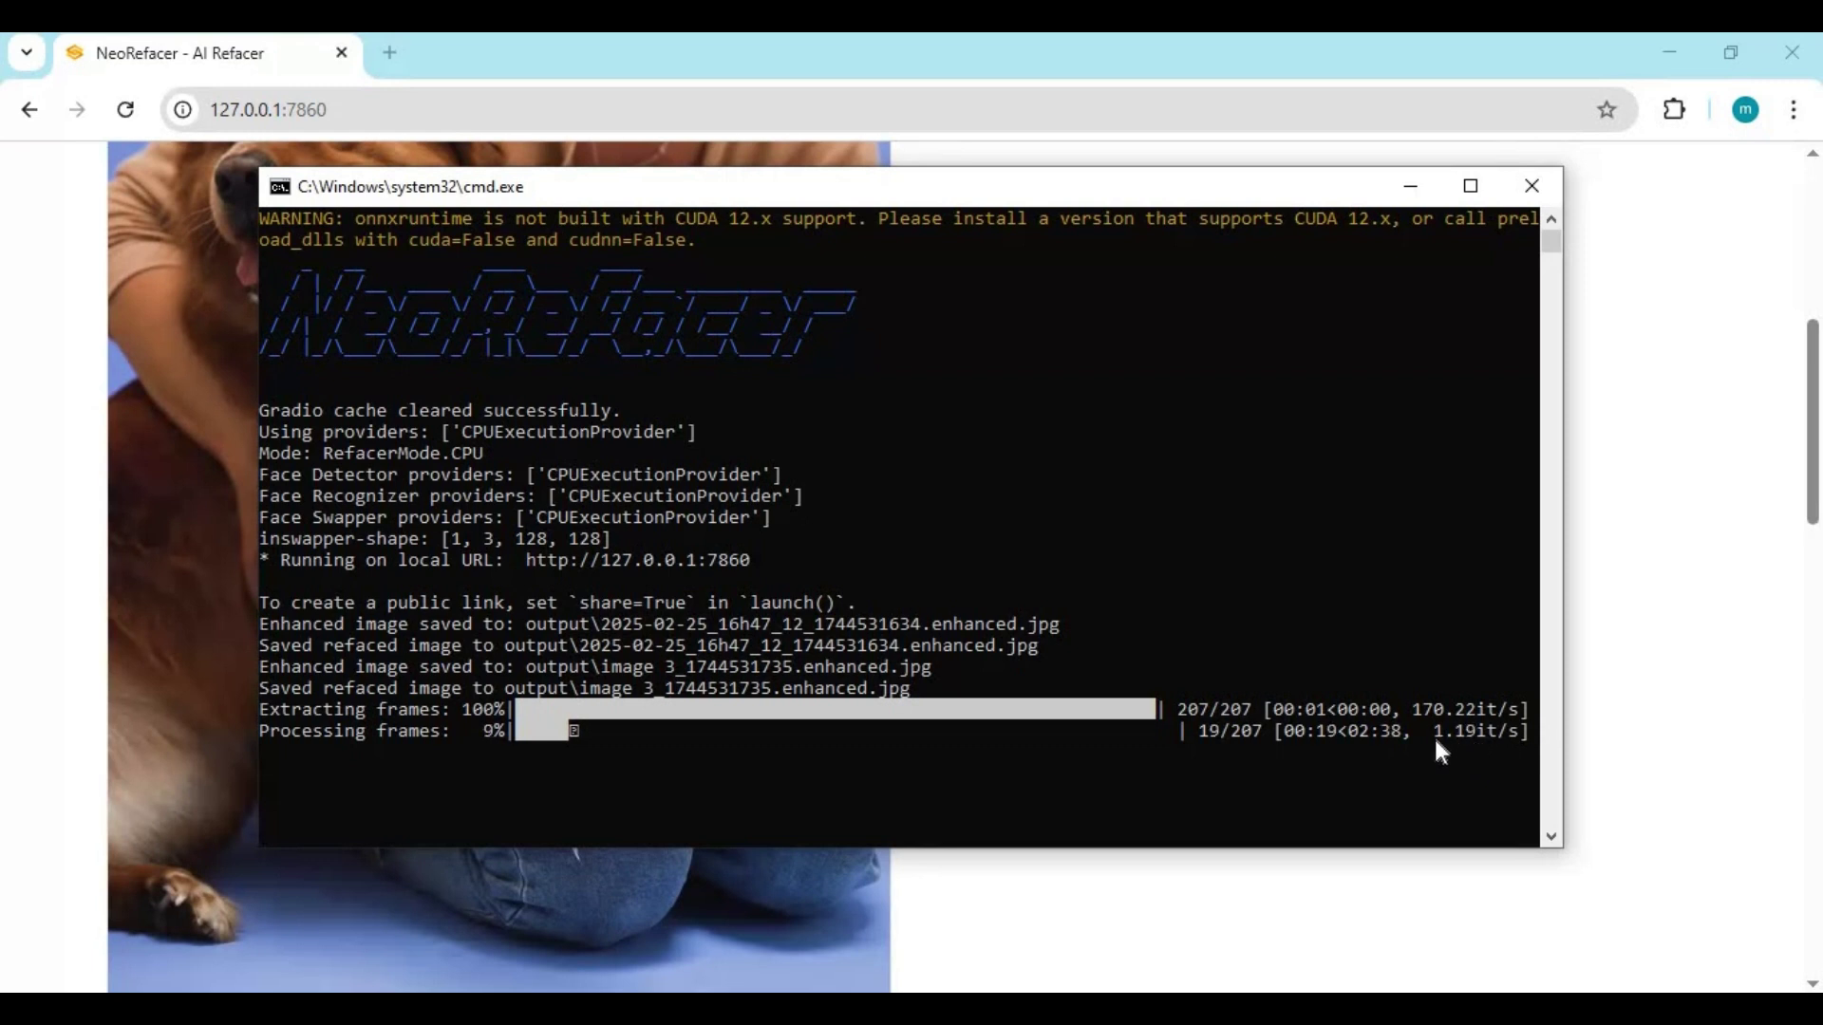
click(1118, 904)
scroll(1028, 755, up, 5)
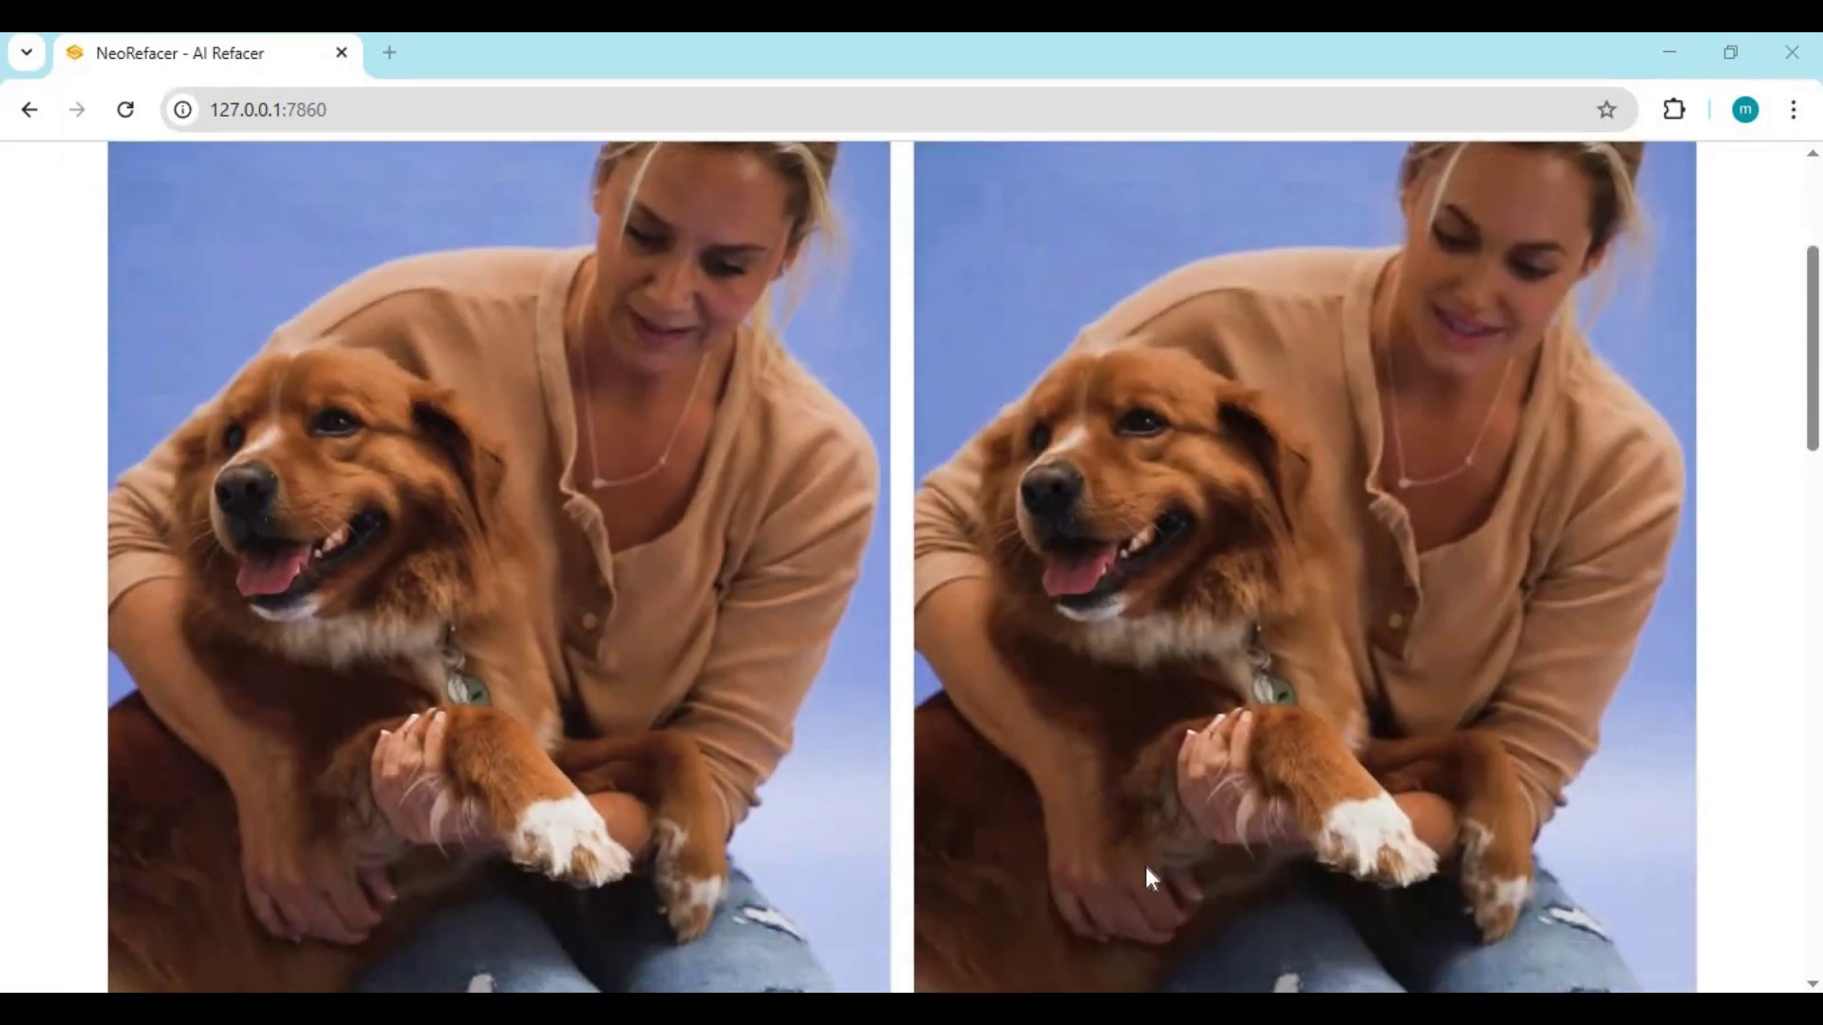
Switch video replacement to Faces By Match and enable Preview Generation skipping 90% of frames
scroll(1143, 878, down, 8)
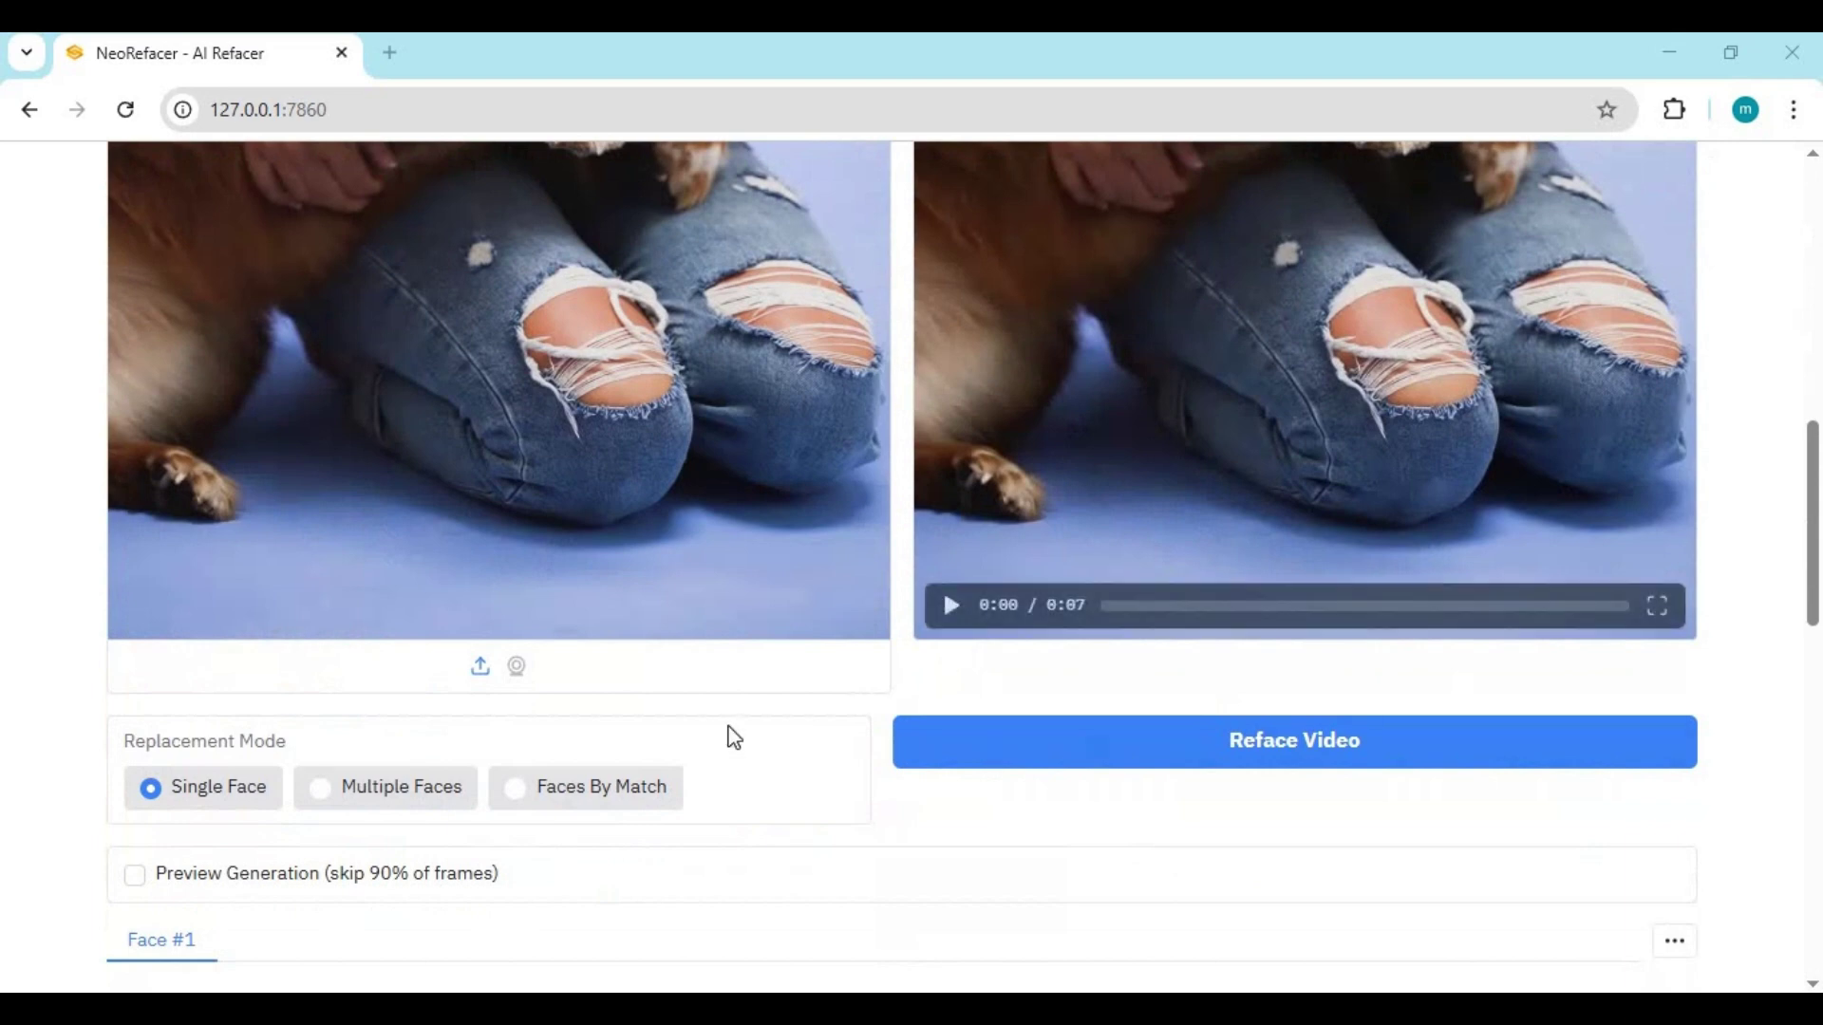
scroll(608, 732, down, 3)
click(555, 537)
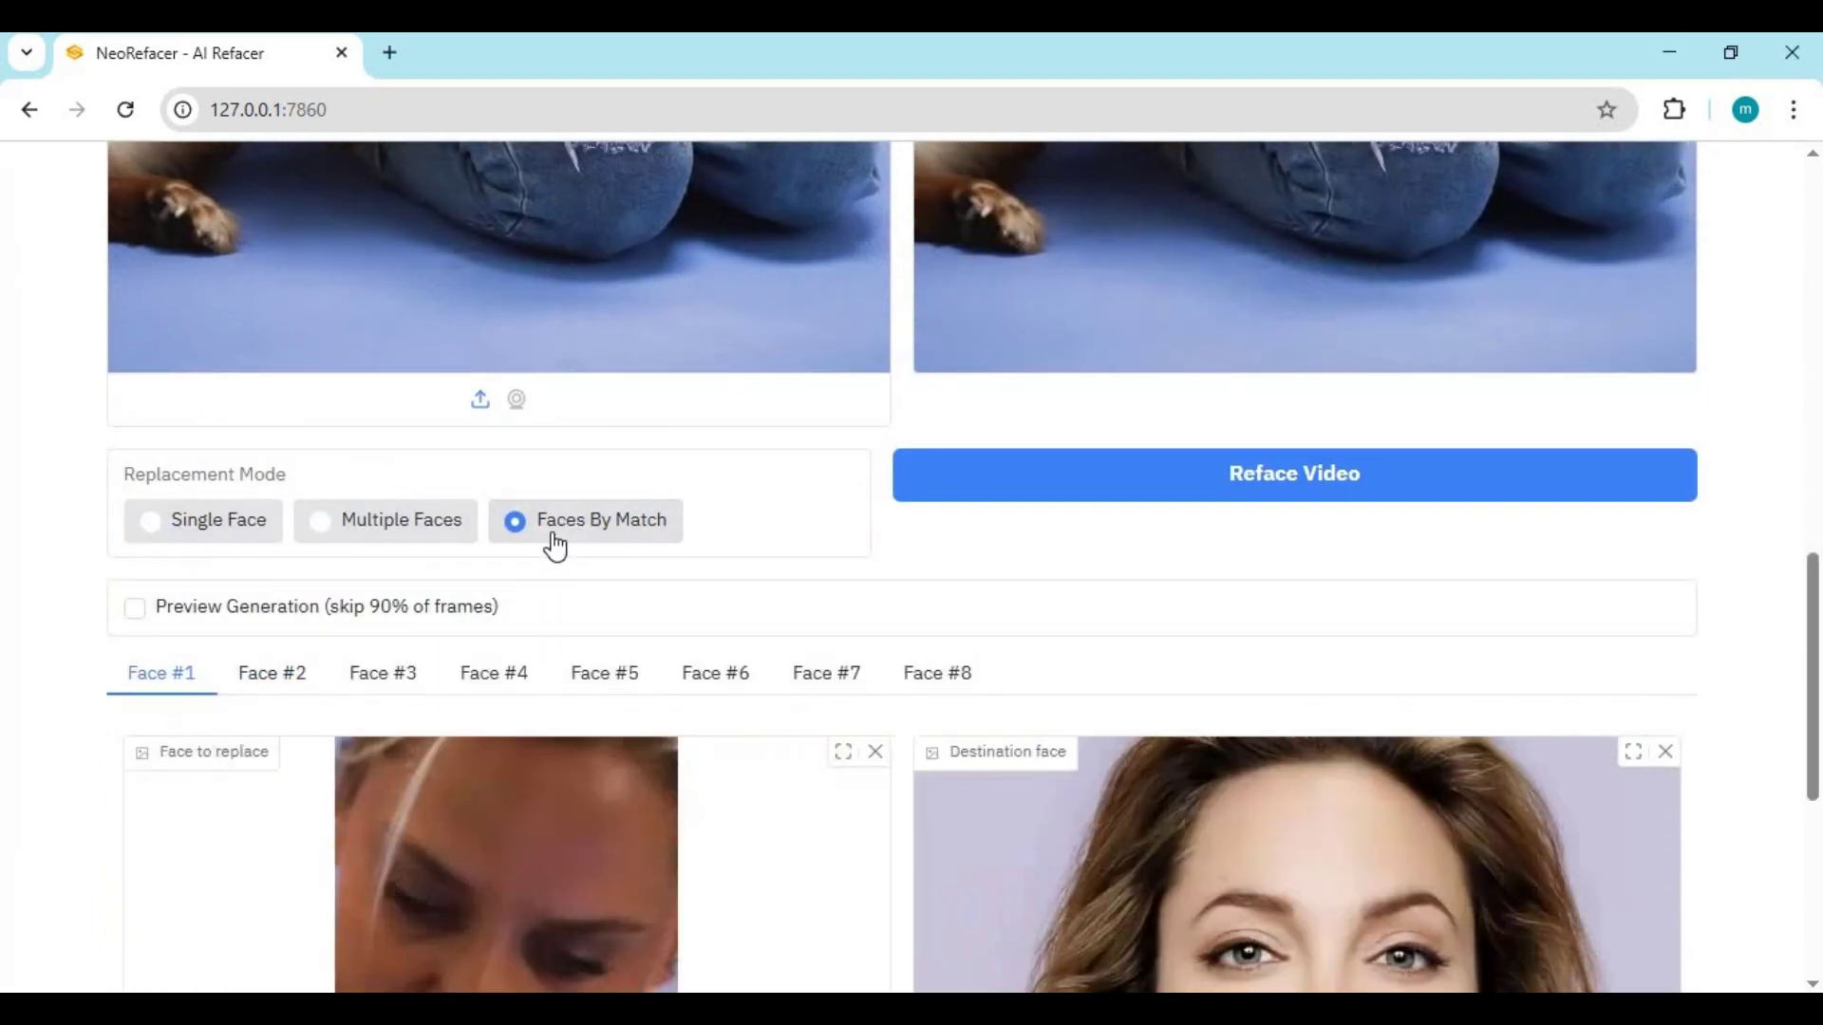
scroll(546, 560, down, 4)
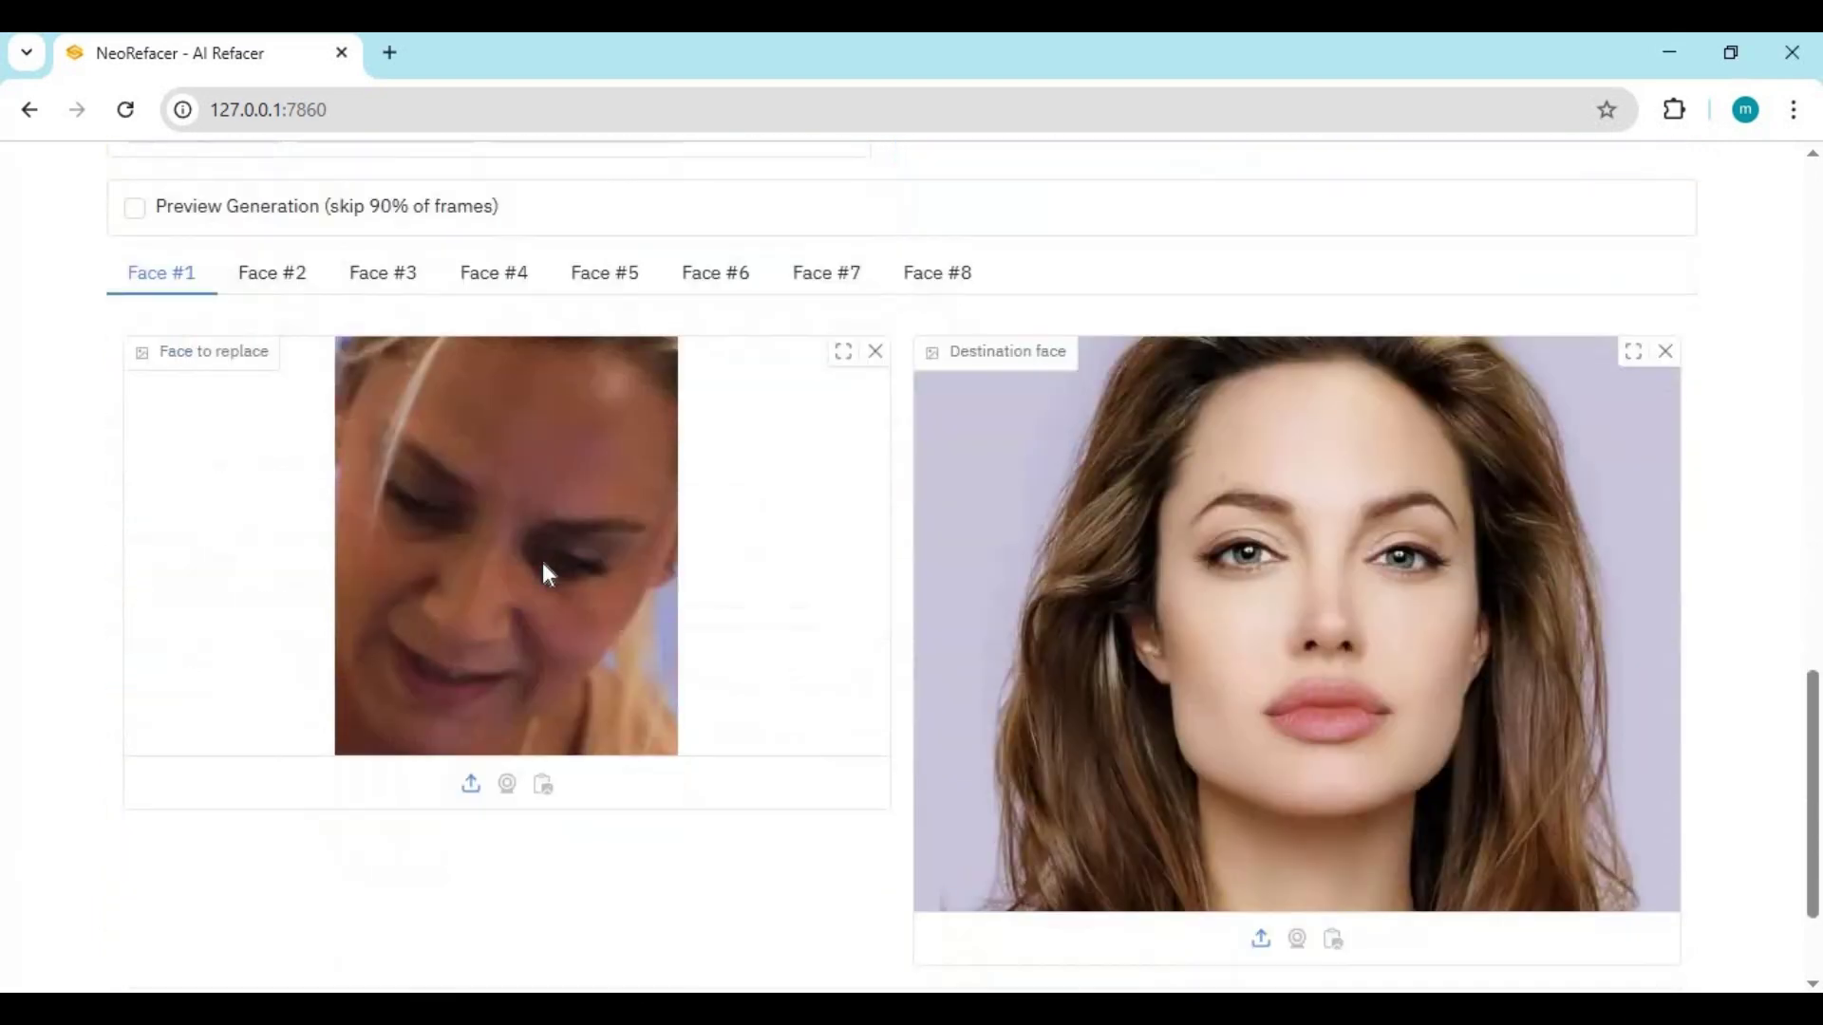
click(278, 292)
click(399, 285)
click(372, 346)
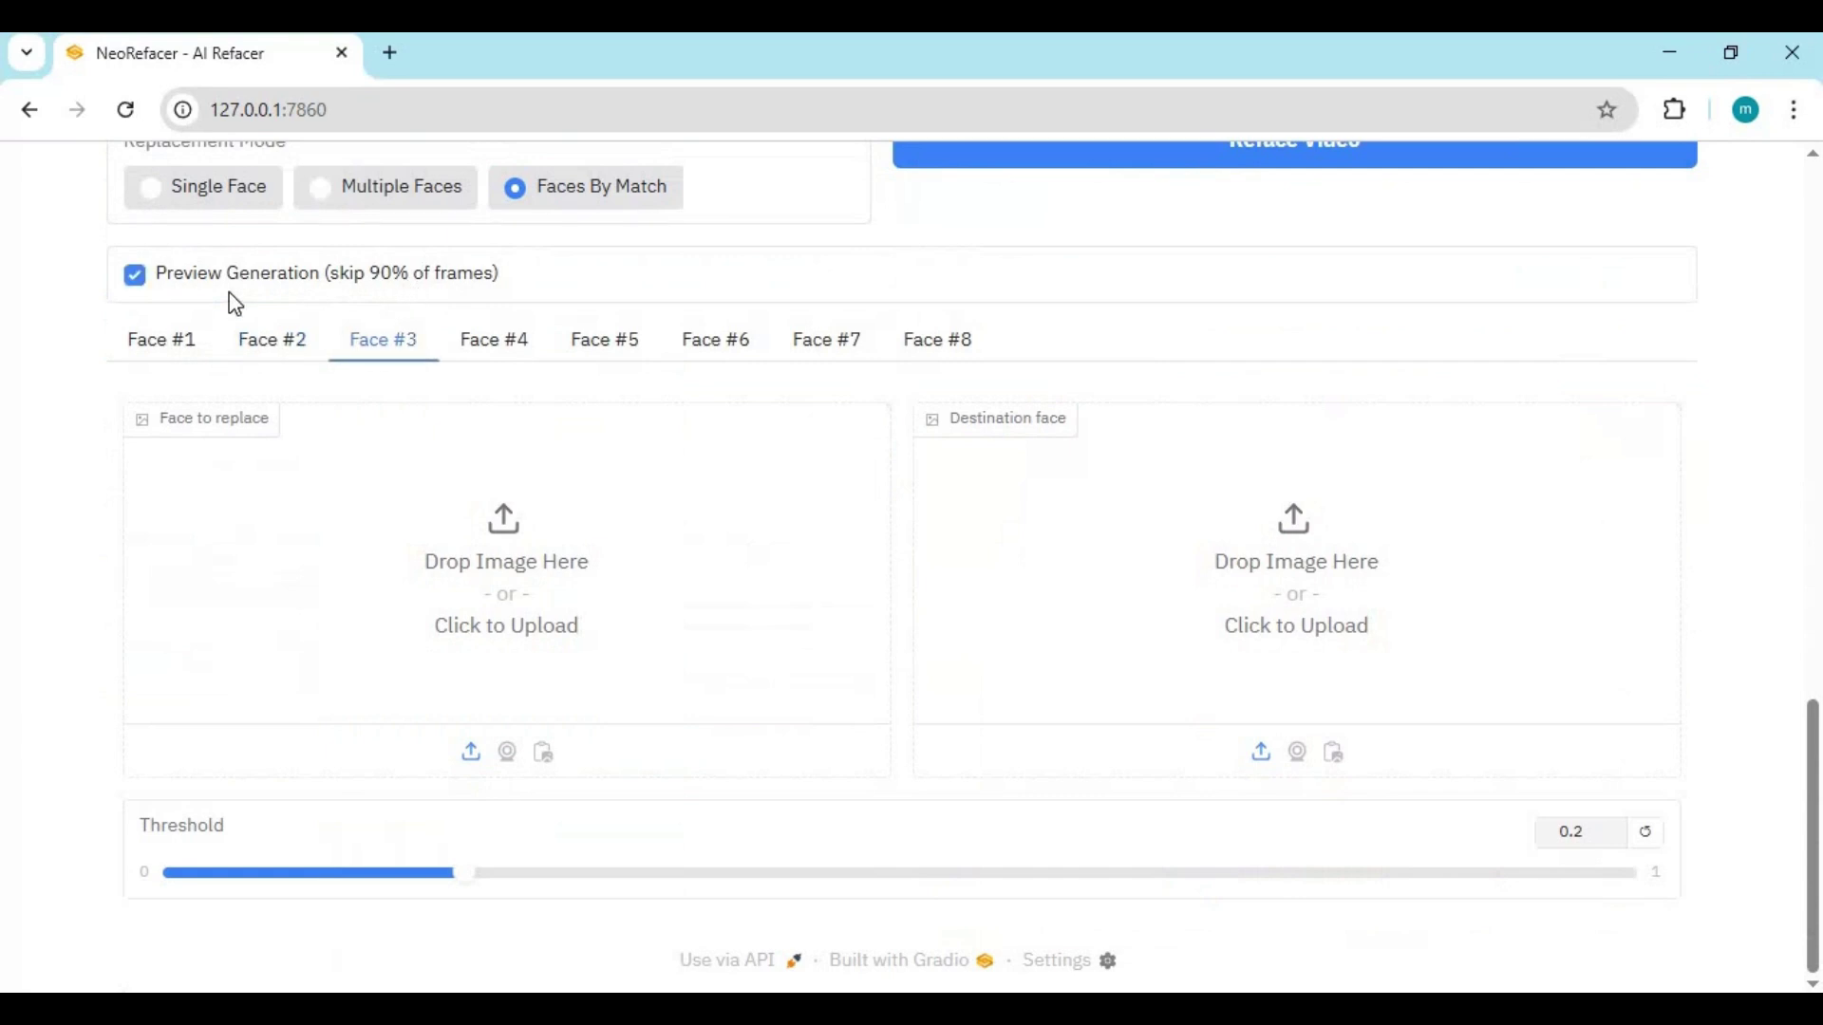